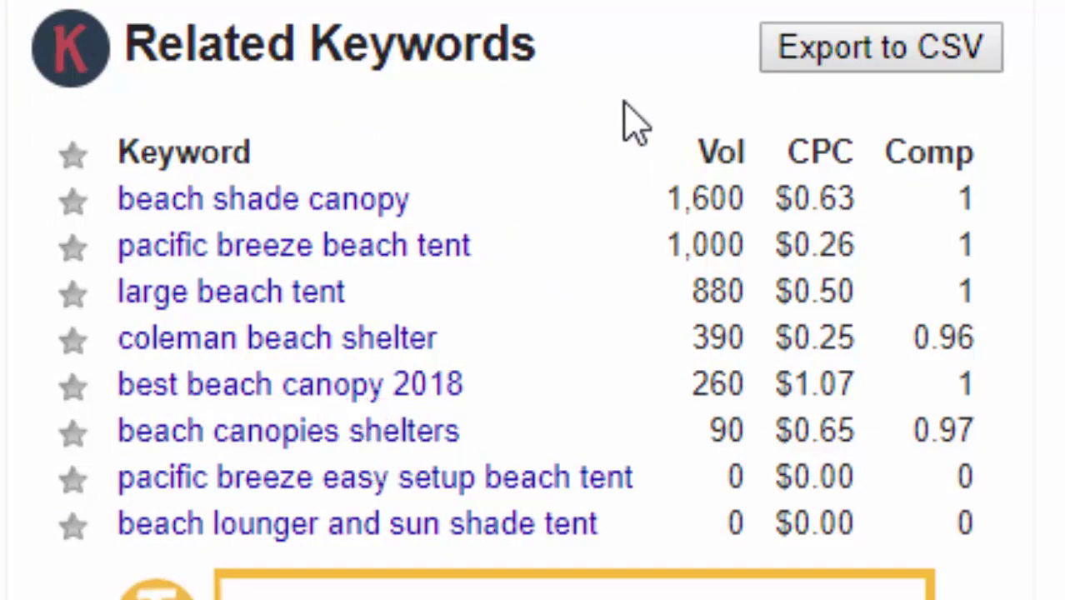
Copy the related keyword "coleman beach shelter" to the second line of the Notepad list and prefix it with "best"
scroll(625, 117, down, 3)
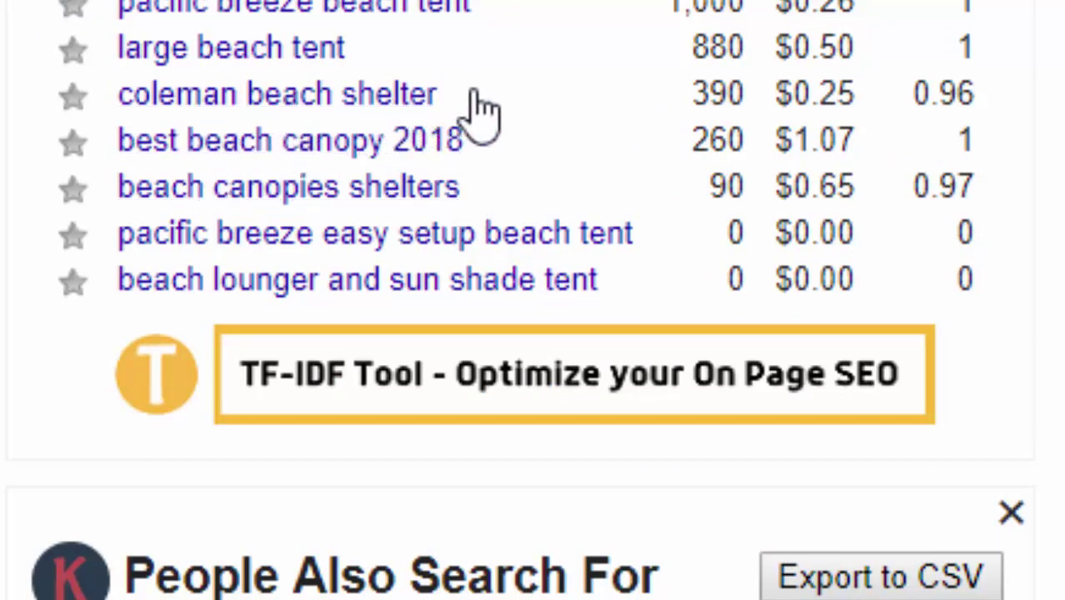
drag(475, 93, 130, 108)
key(ctrl+c)
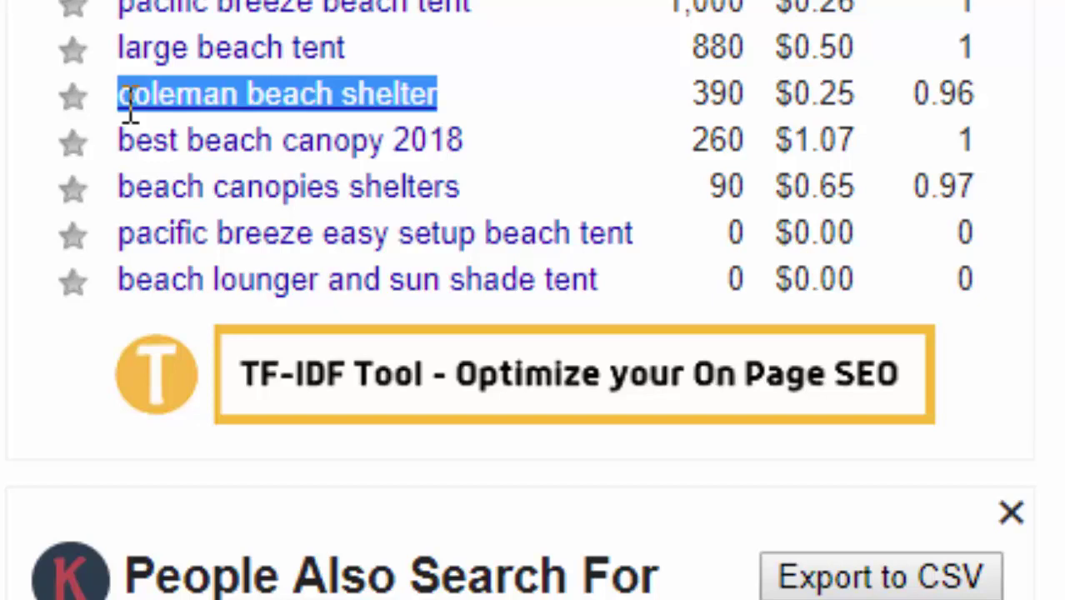
right_click(223, 102)
click(268, 479)
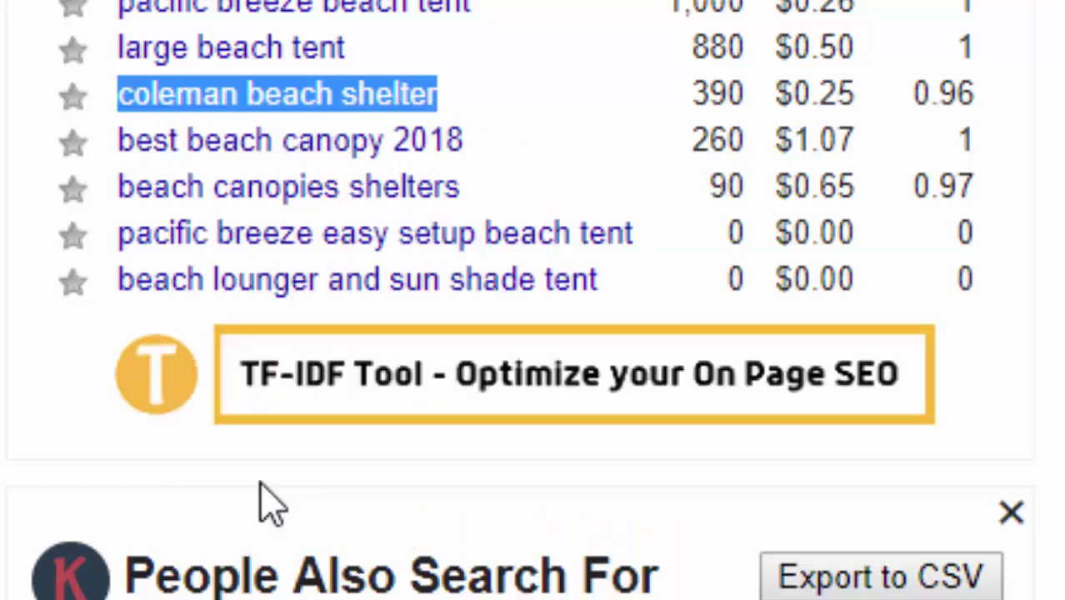
key(alt+Tab)
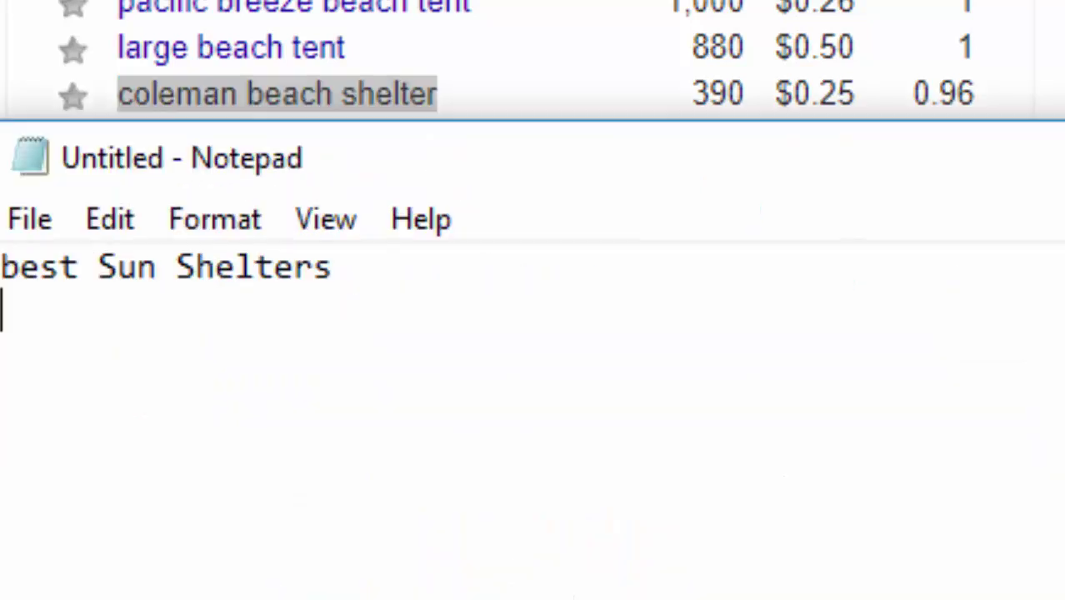
key(ctrl+v)
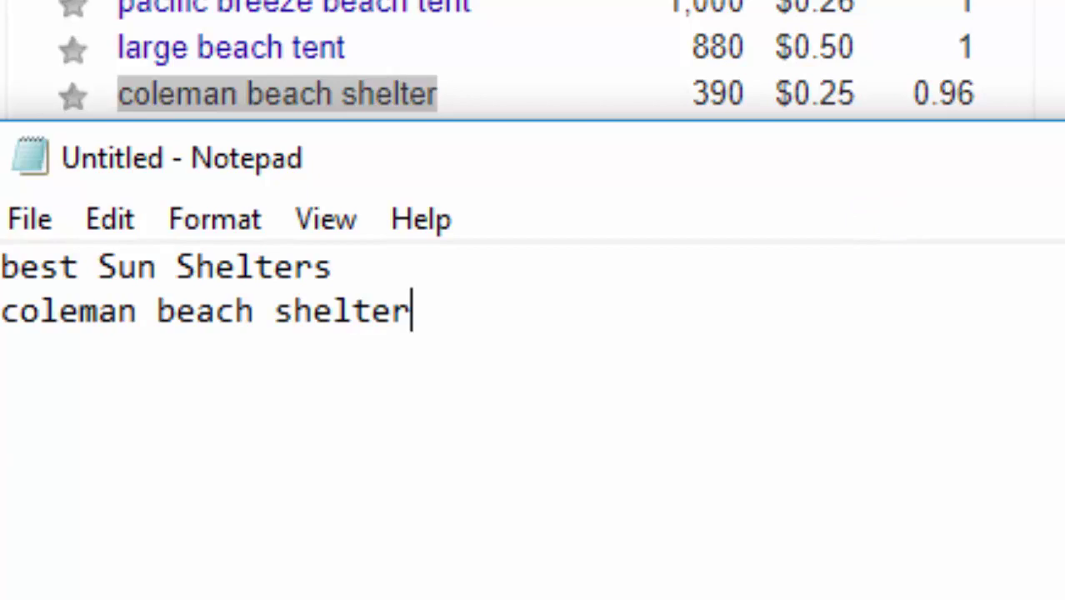
click(6, 314)
text(best)
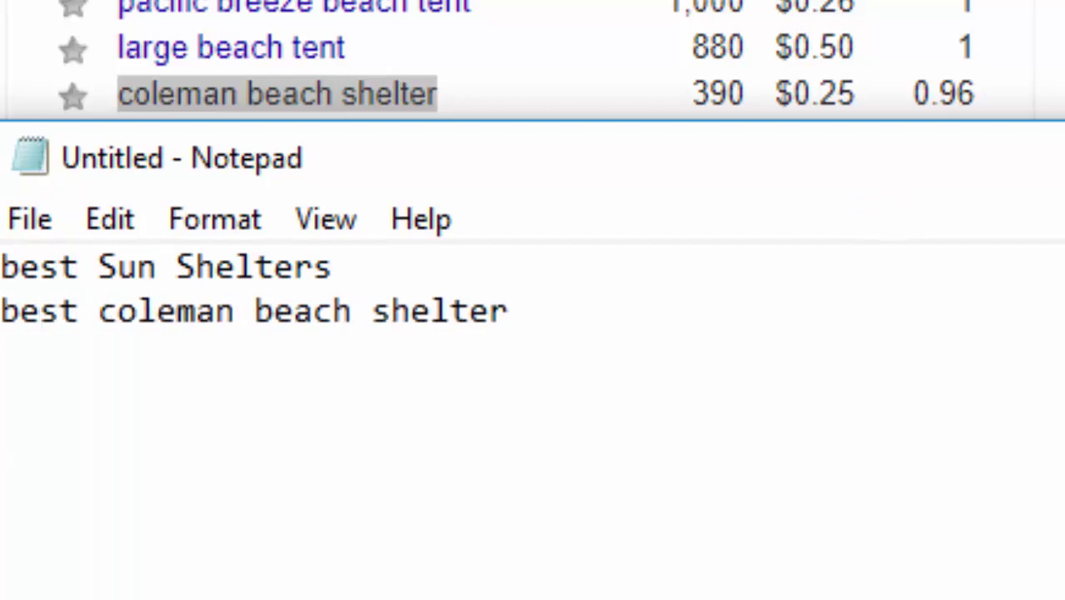
Copy "ozark trail sun shelter" from People Also Search For to a new line at the end of the Notepad list
key(alt+Tab)
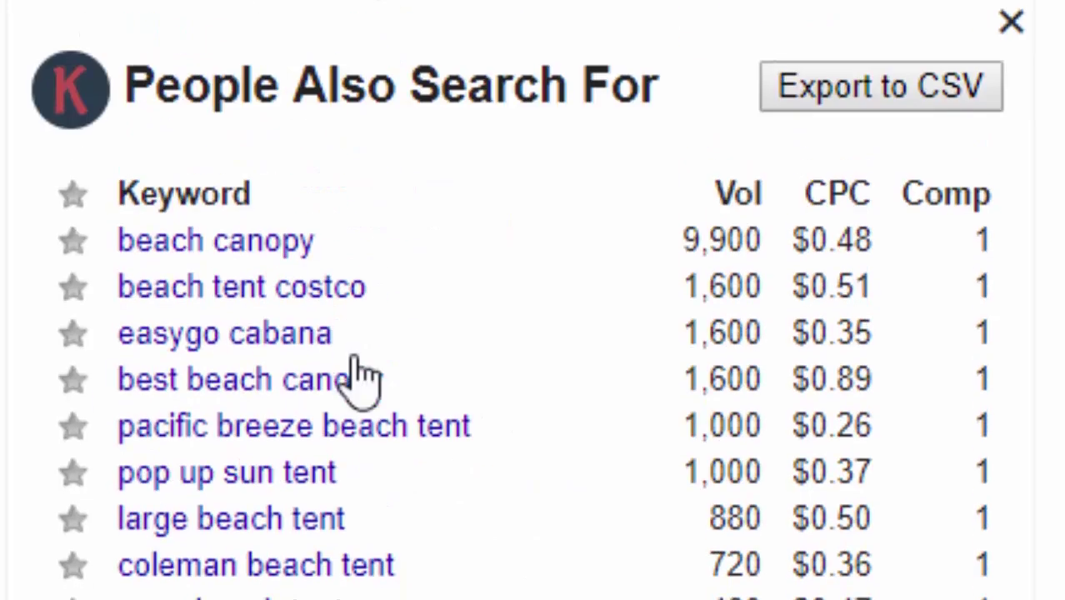
scroll(358, 377, down, 3)
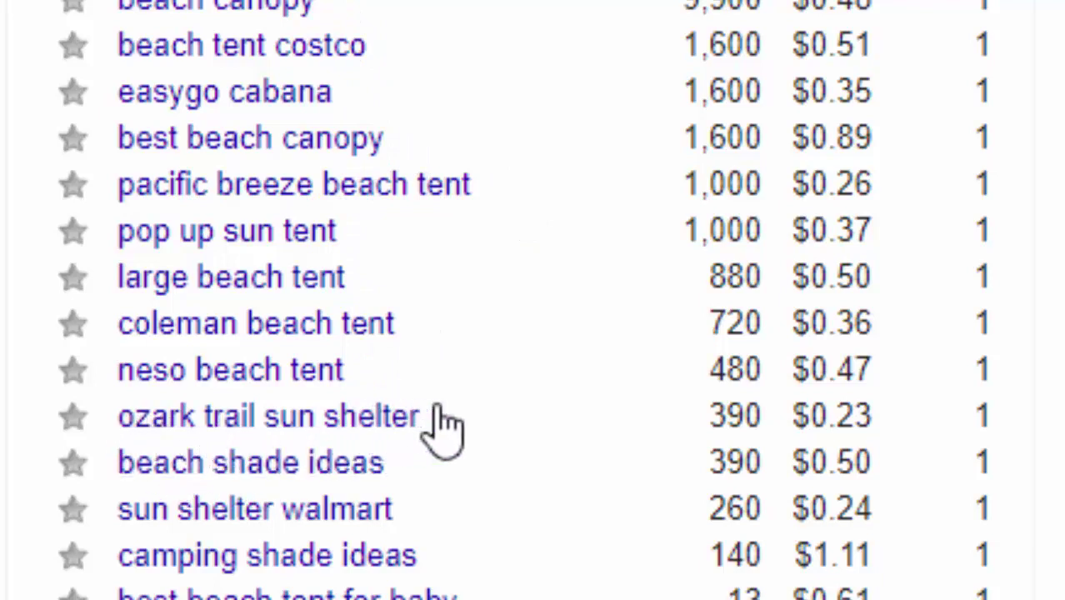
drag(439, 415, 123, 457)
key(ctrl+c)
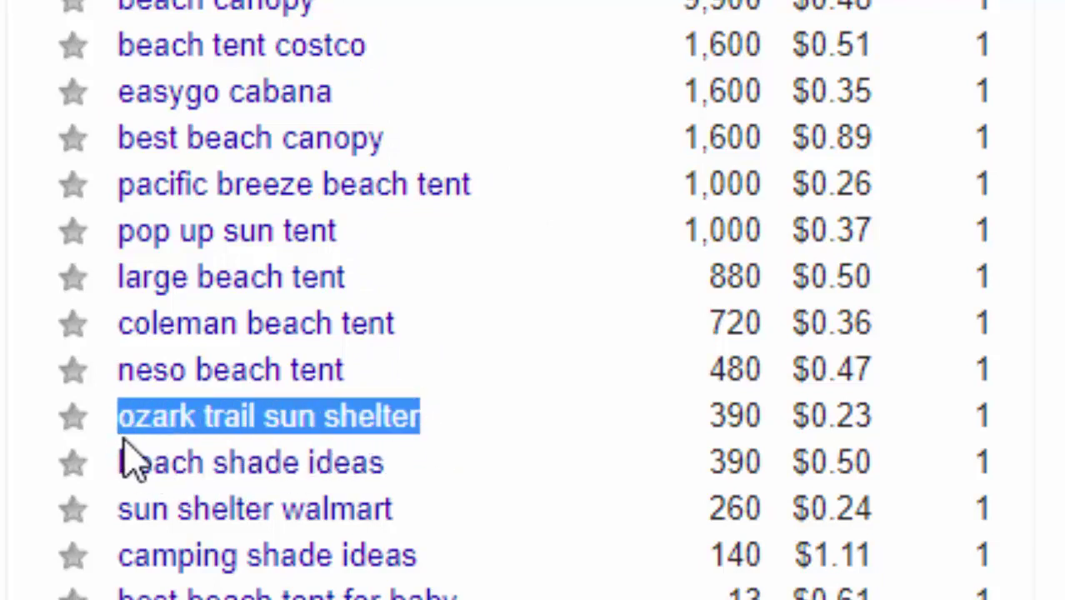
key(alt+Tab)
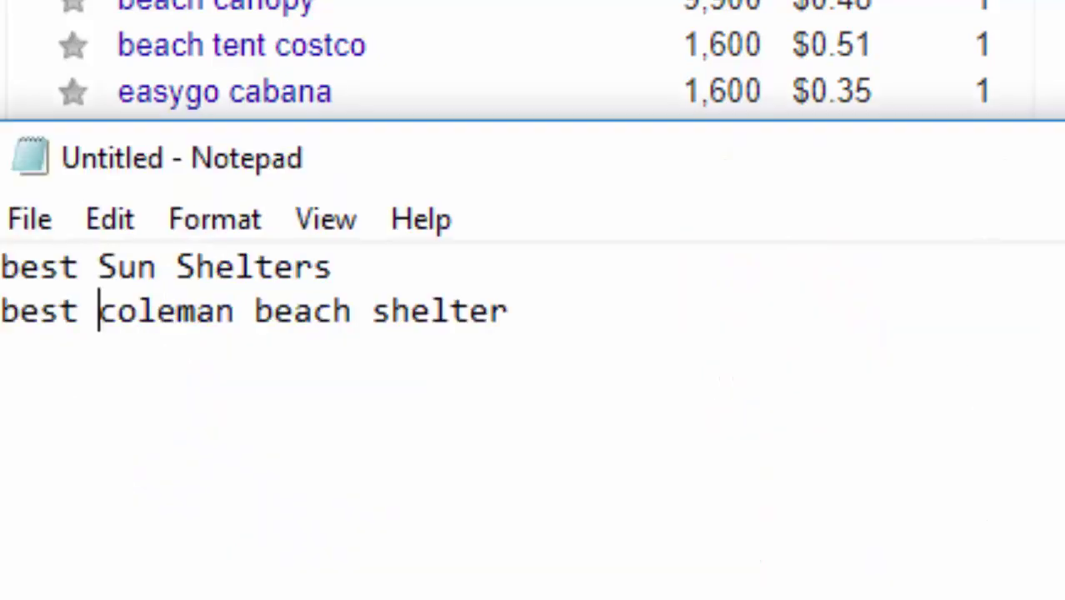
click(634, 337)
key(ctrl+v)
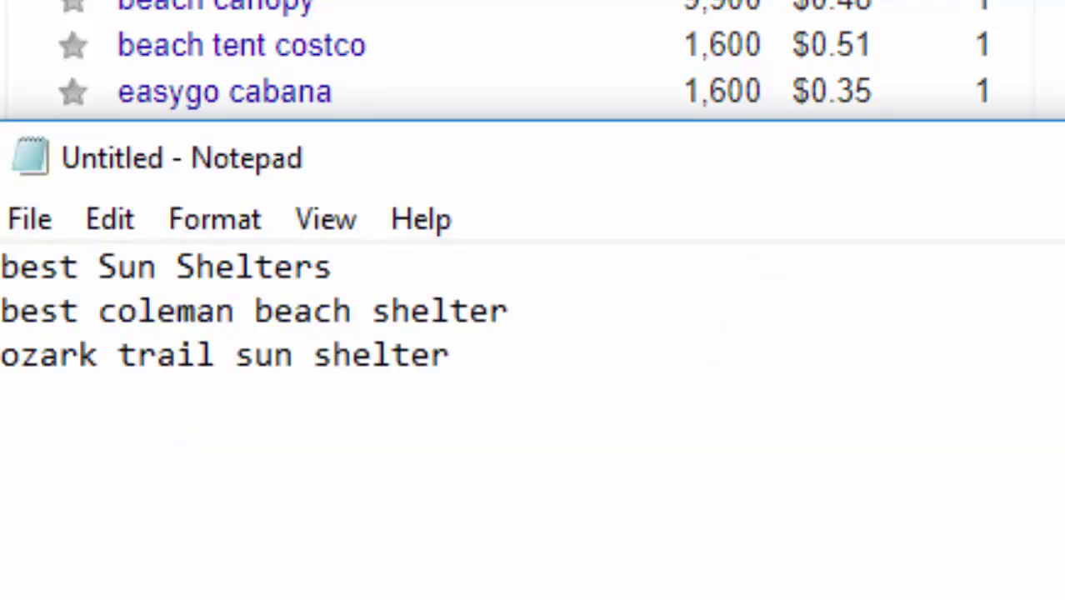
Examine the rest of the Google results page for "best Sun Shelters", including its related searches and their keyword metrics
key(alt+Tab)
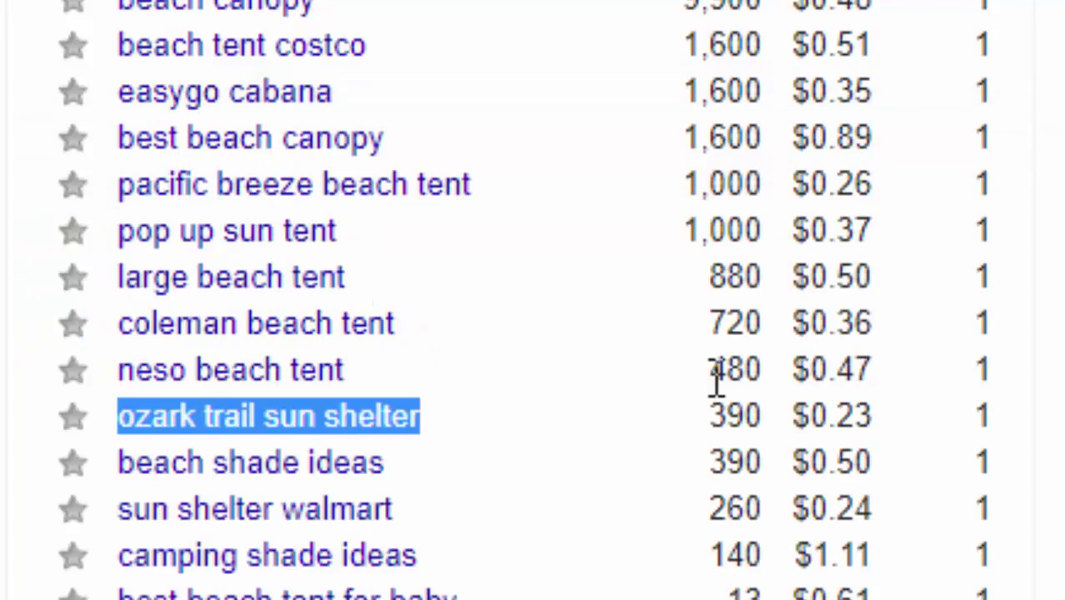
scroll(581, 370, down, 10)
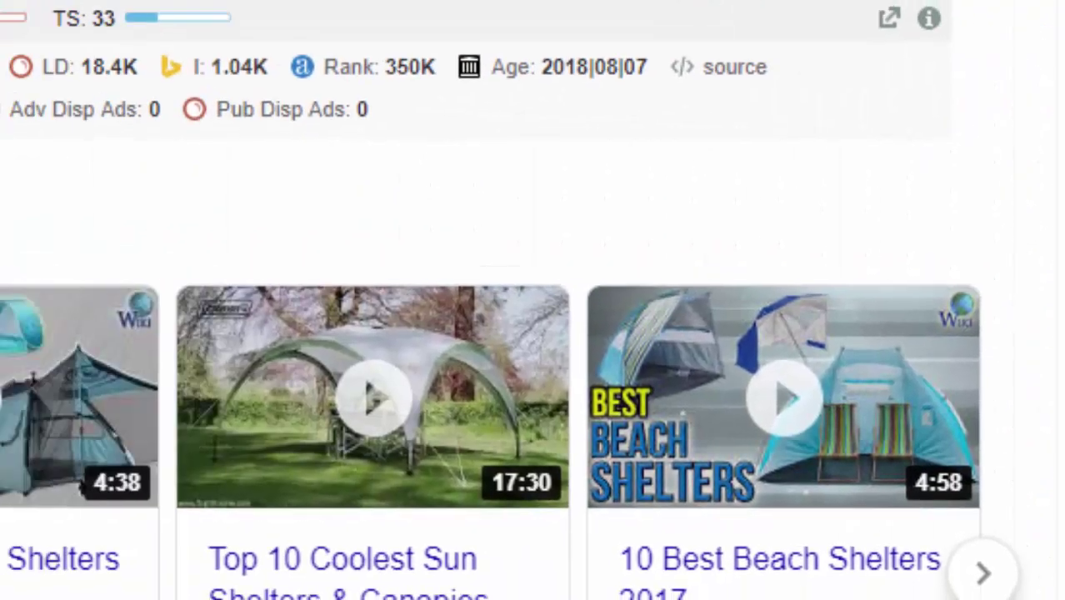
scroll(867, 404, down, 10)
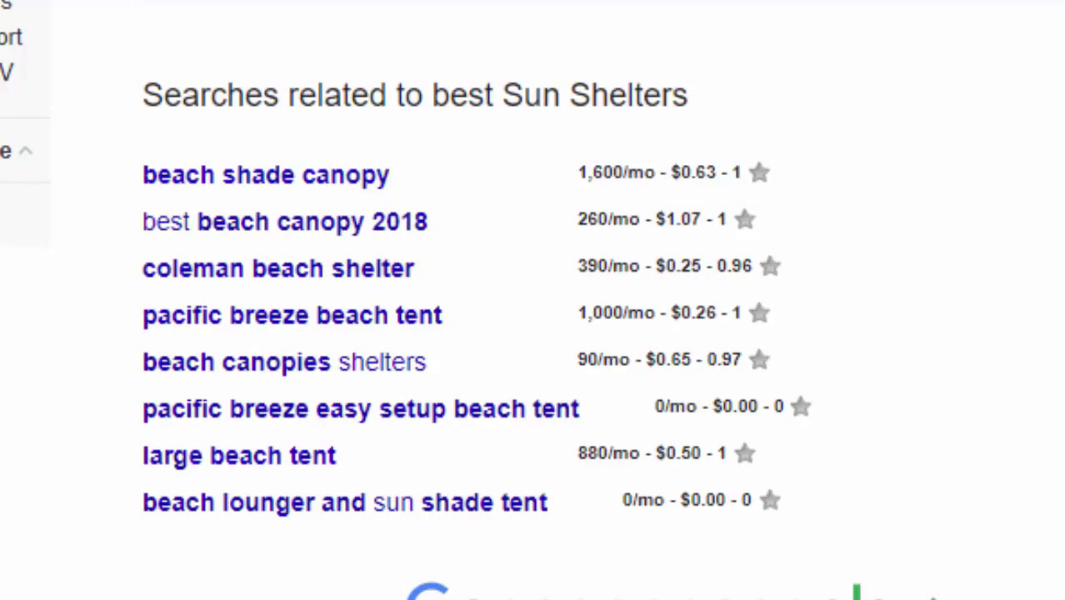
scroll(534, 300, up, 15)
scroll(856, 142, down, 2)
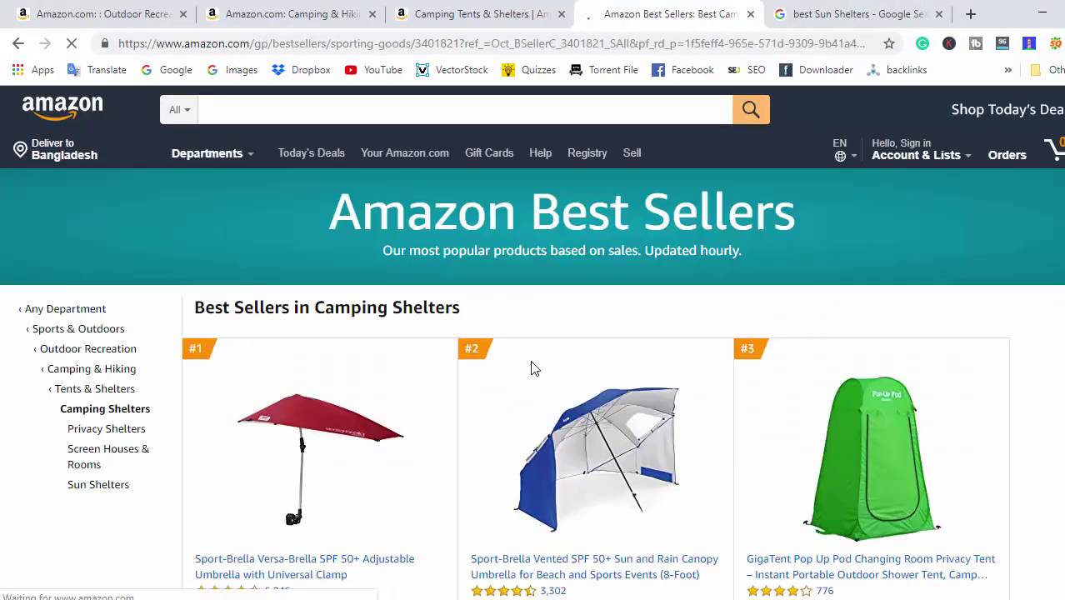
Review Amazon's Camping Shelters best sellers, open the Sun Shelters subcategory and examine its ranked products, prices and review counts
scroll(537, 373, down, 3)
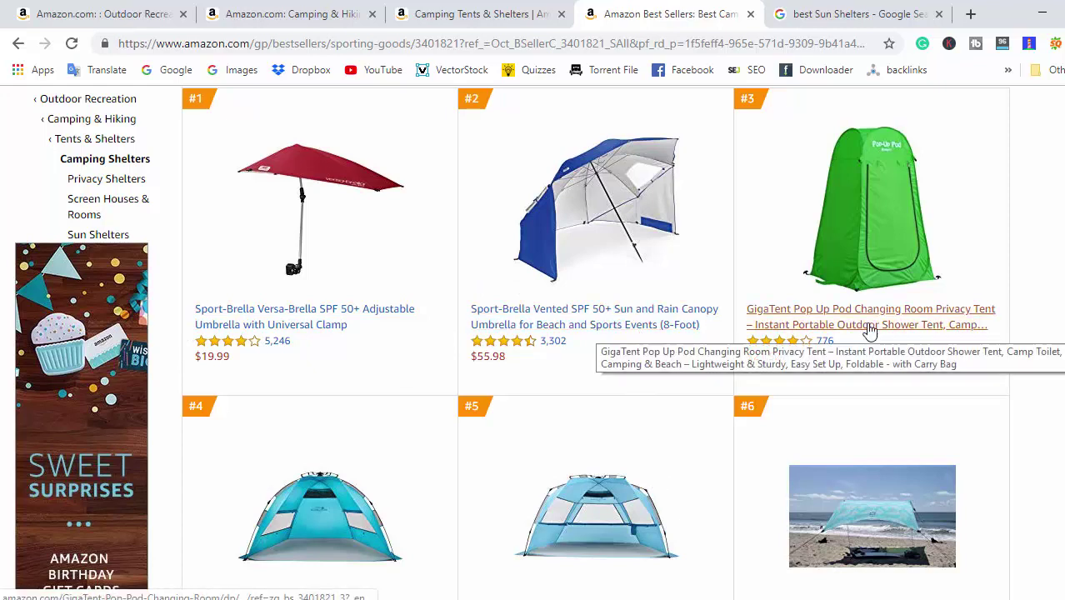
scroll(883, 329, down, 3)
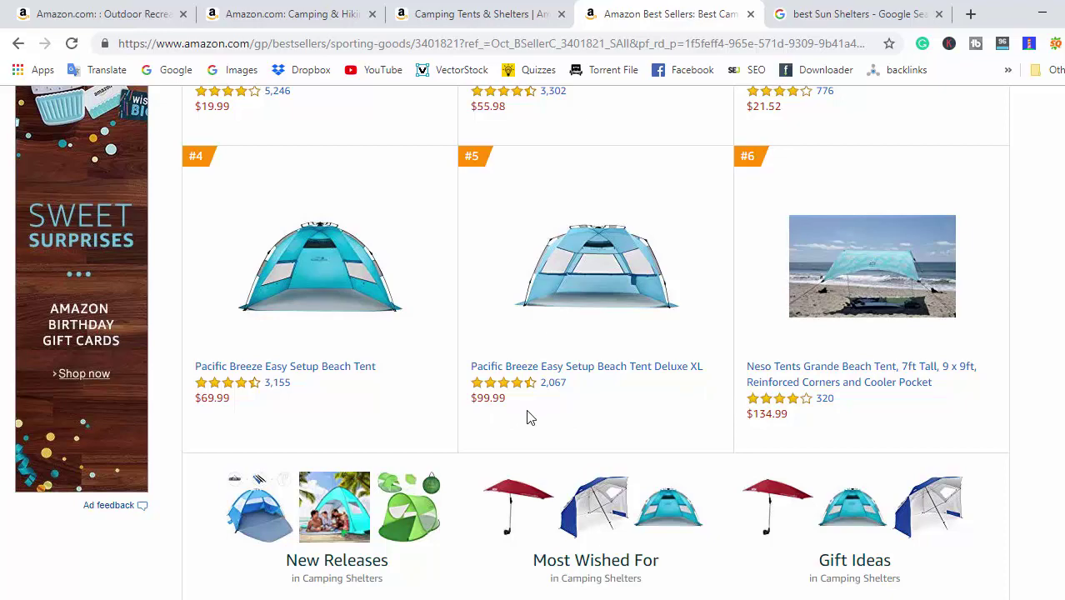
scroll(530, 420, up, 6)
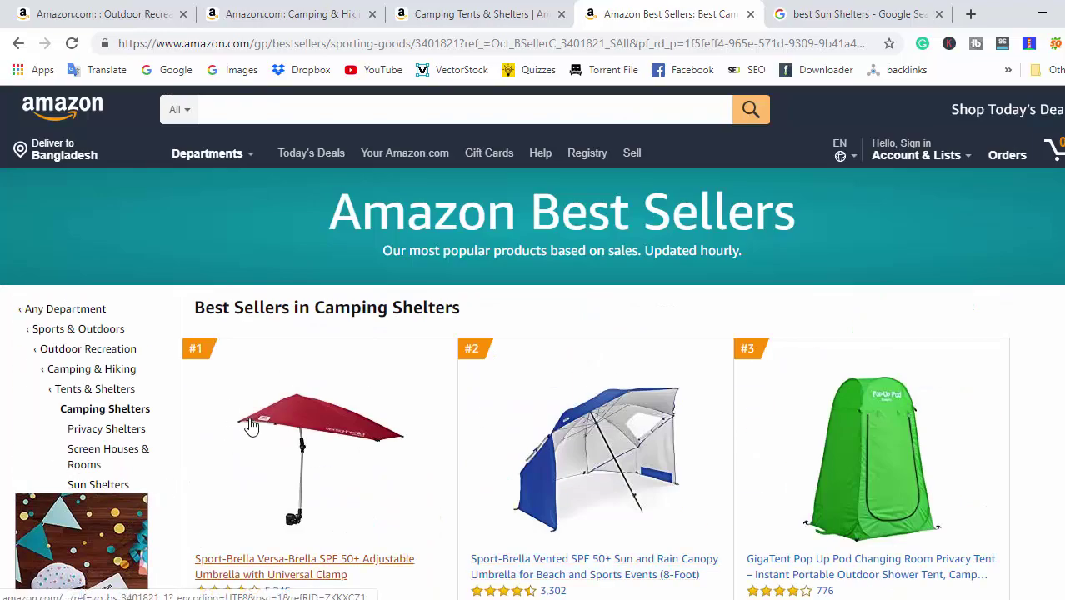
click(98, 485)
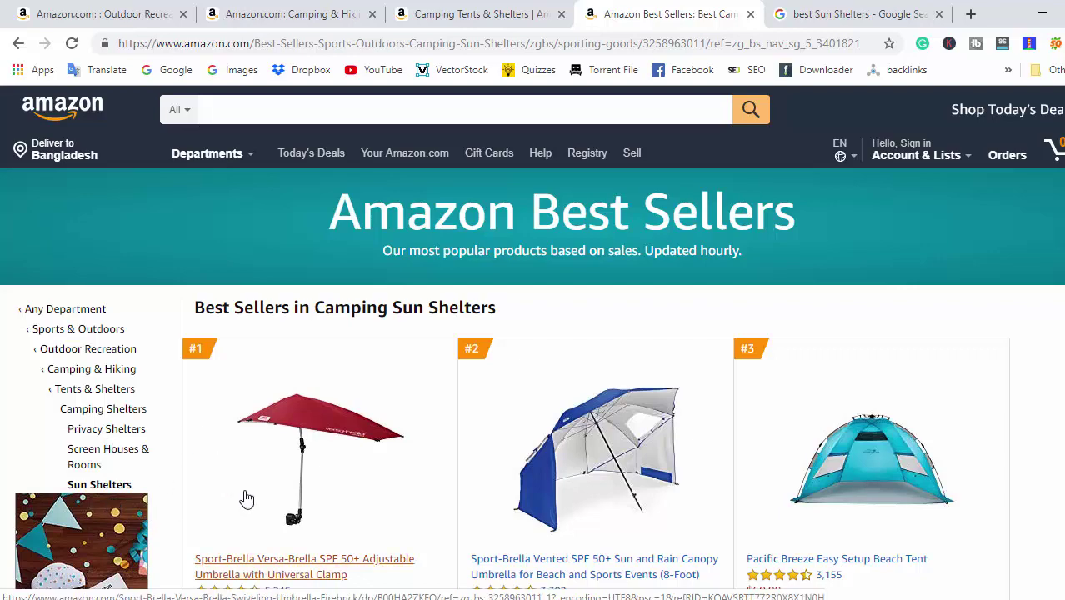
scroll(510, 435, down, 5)
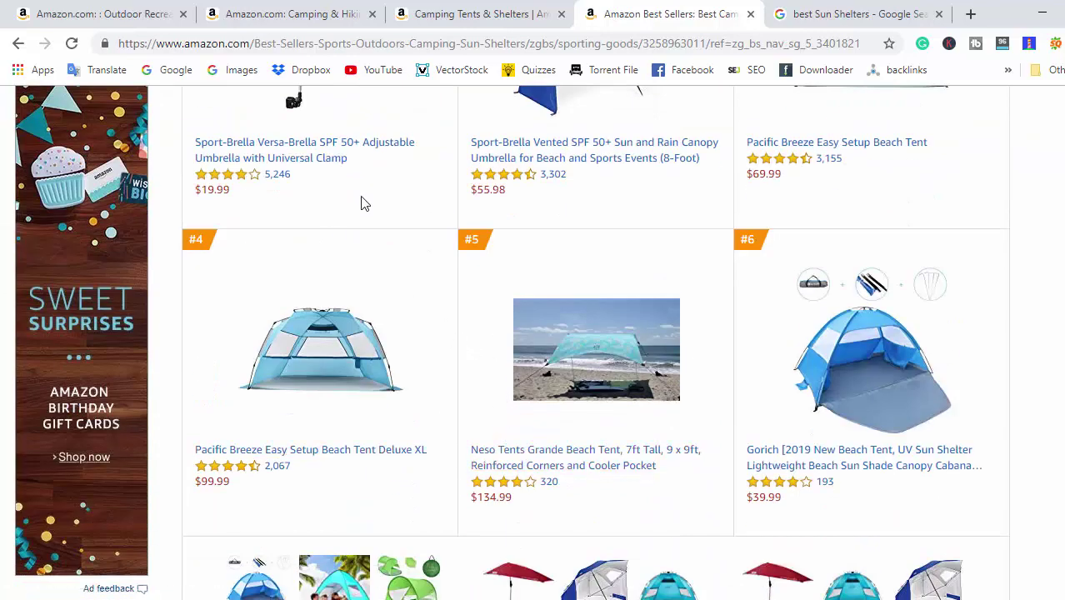
scroll(364, 204, up, 5)
scroll(658, 258, down, 5)
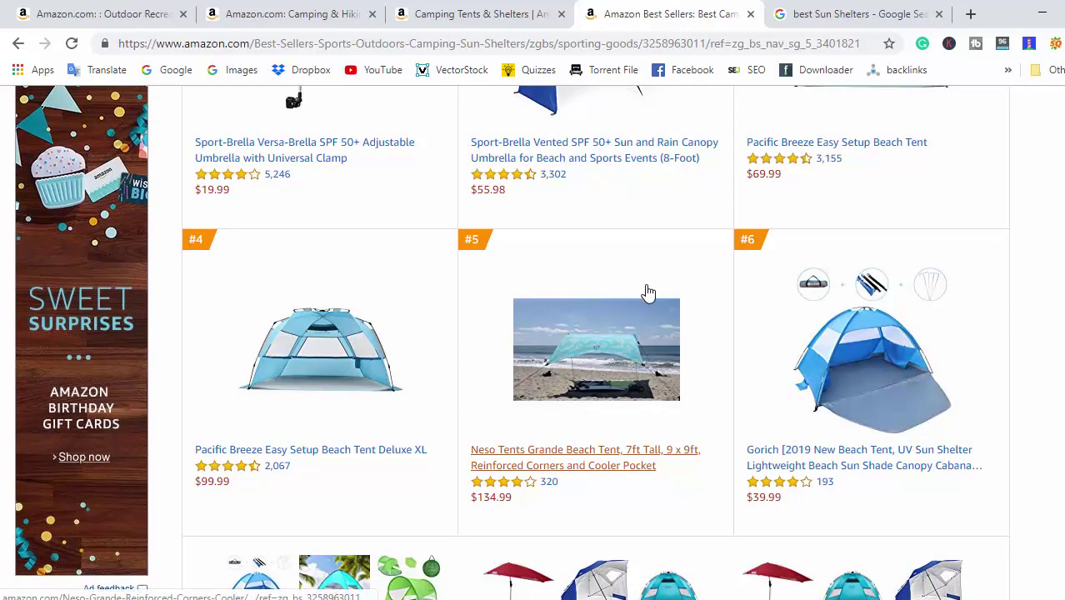
scroll(654, 296, down, 1)
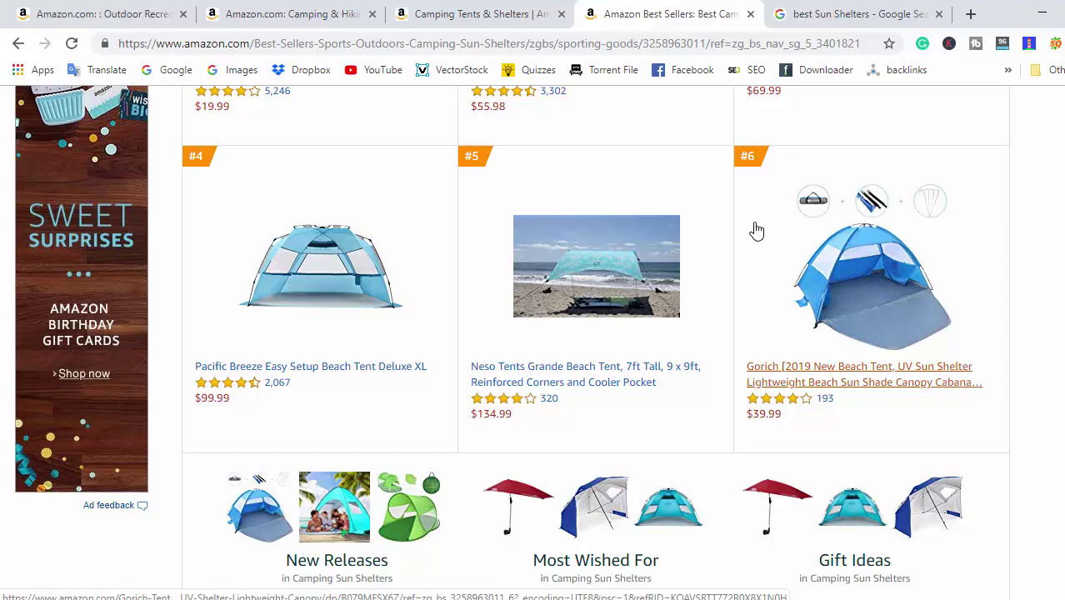
scroll(753, 231, up, 6)
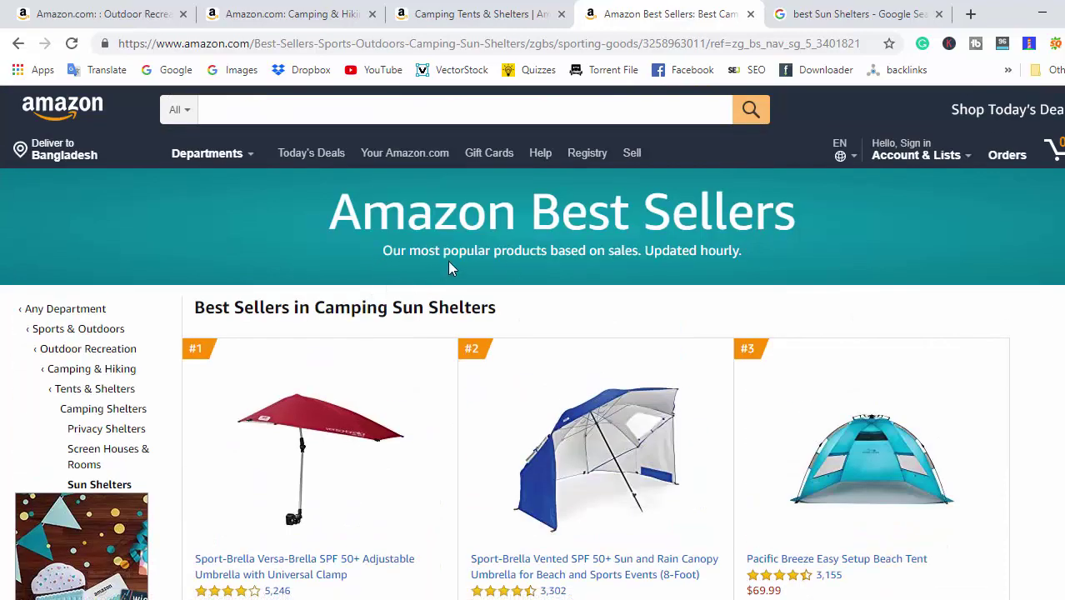
Close the browser tab holding Amazon's Camping Sun Shelters best sellers
click(471, 10)
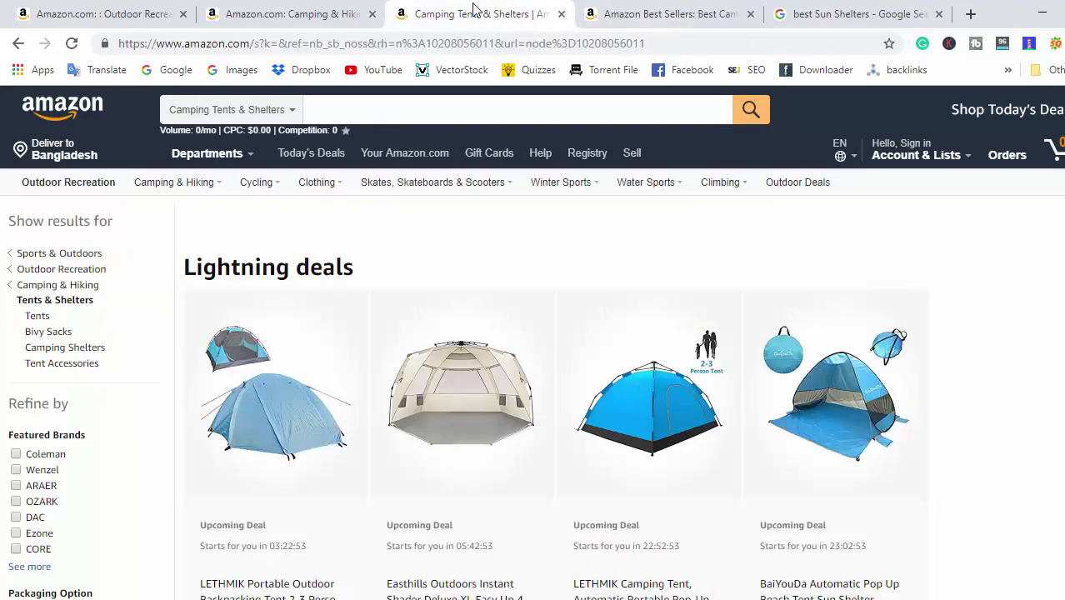
click(670, 13)
click(749, 14)
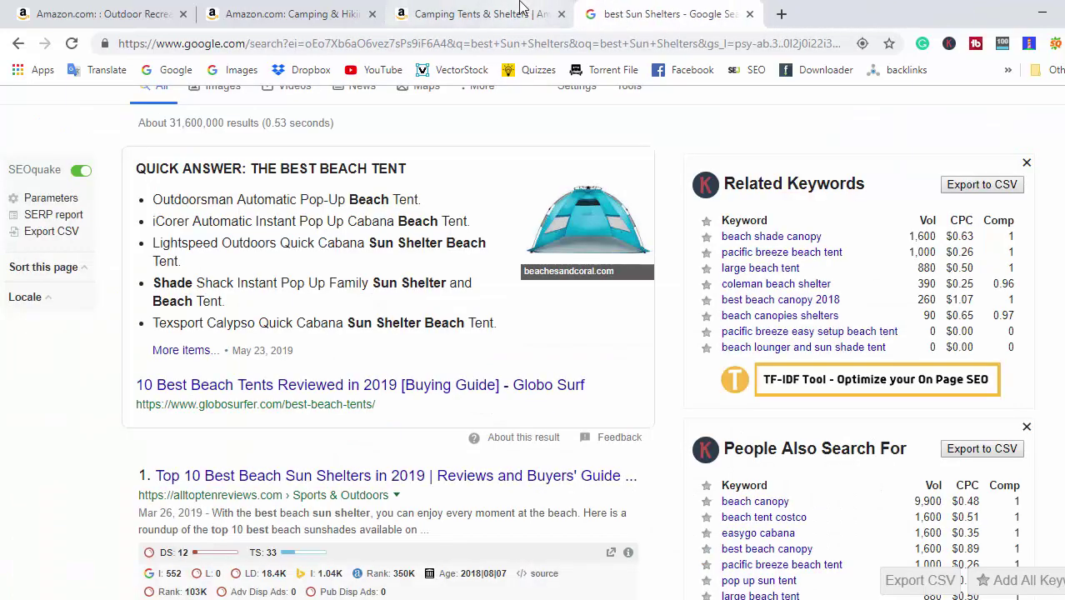
click(500, 12)
click(725, 8)
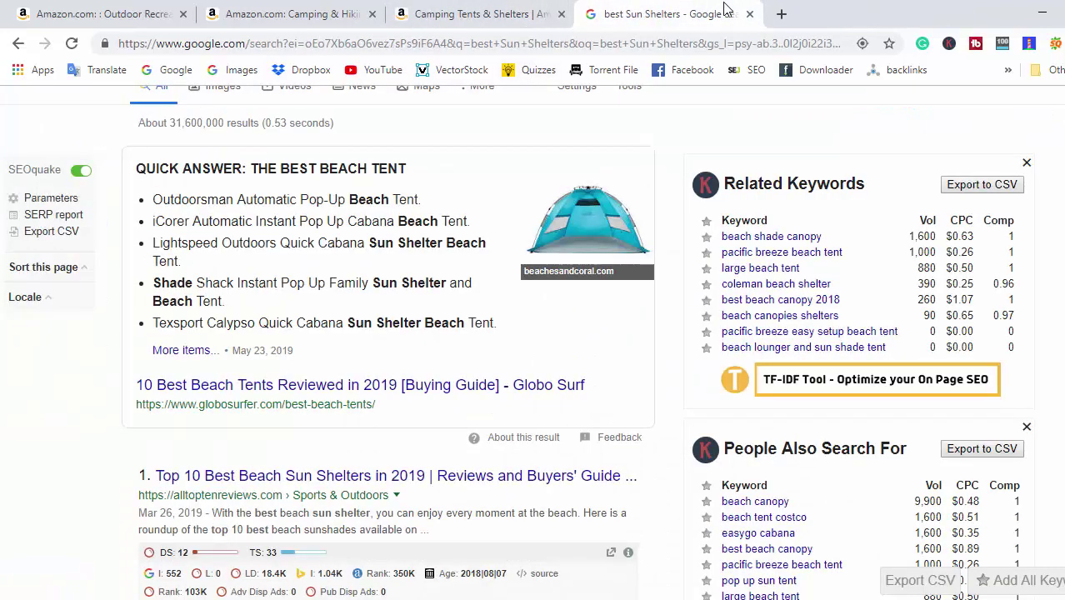
Open the Tents category from Amazon's Camping Tents & Shelters page and show its full best-seller list
click(474, 12)
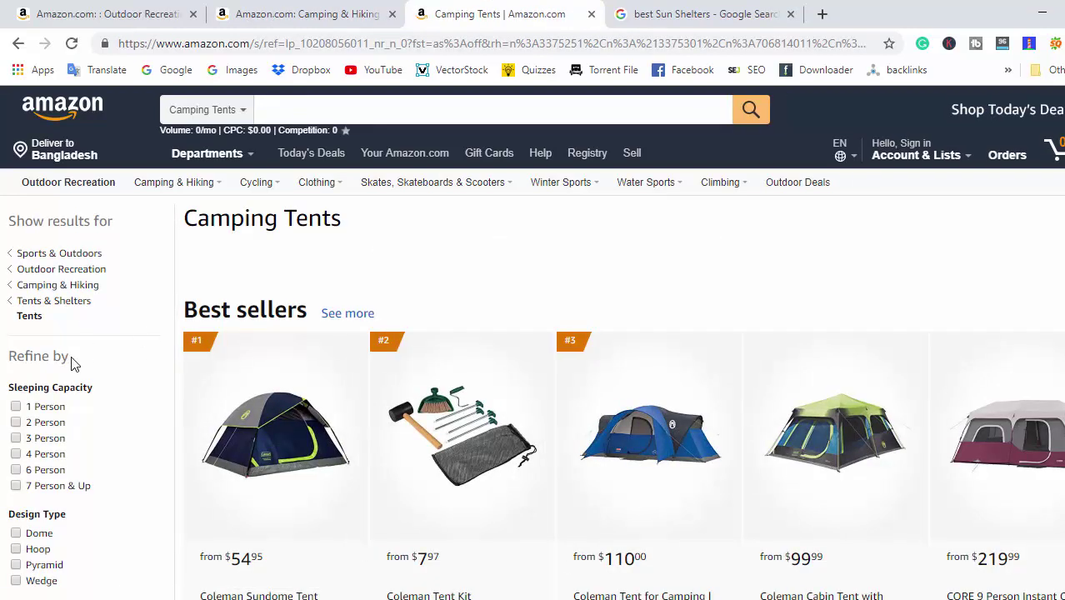
click(751, 111)
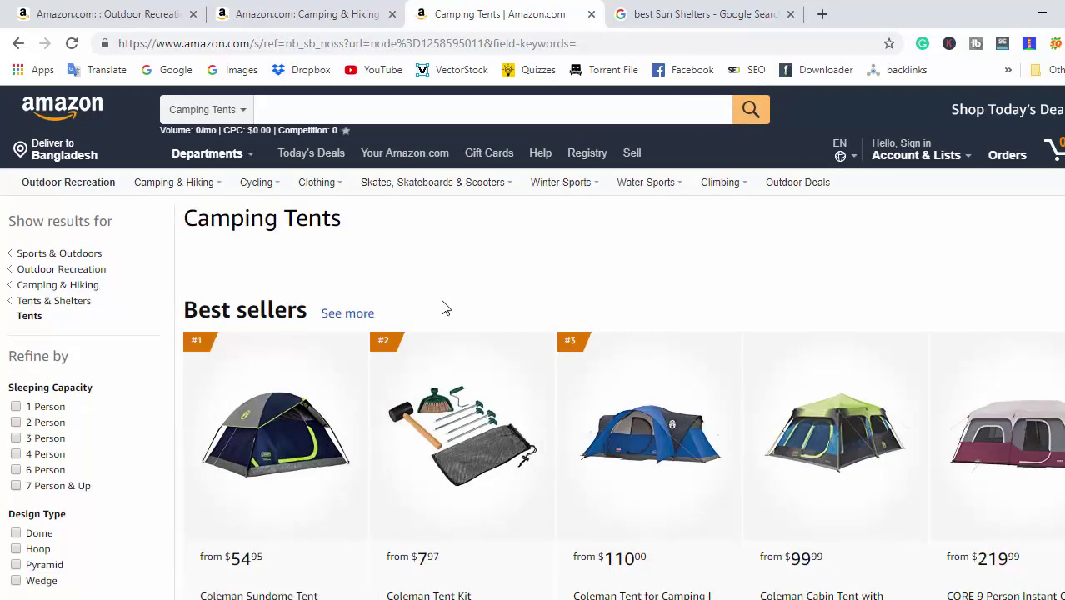
scroll(576, 141, down, 2)
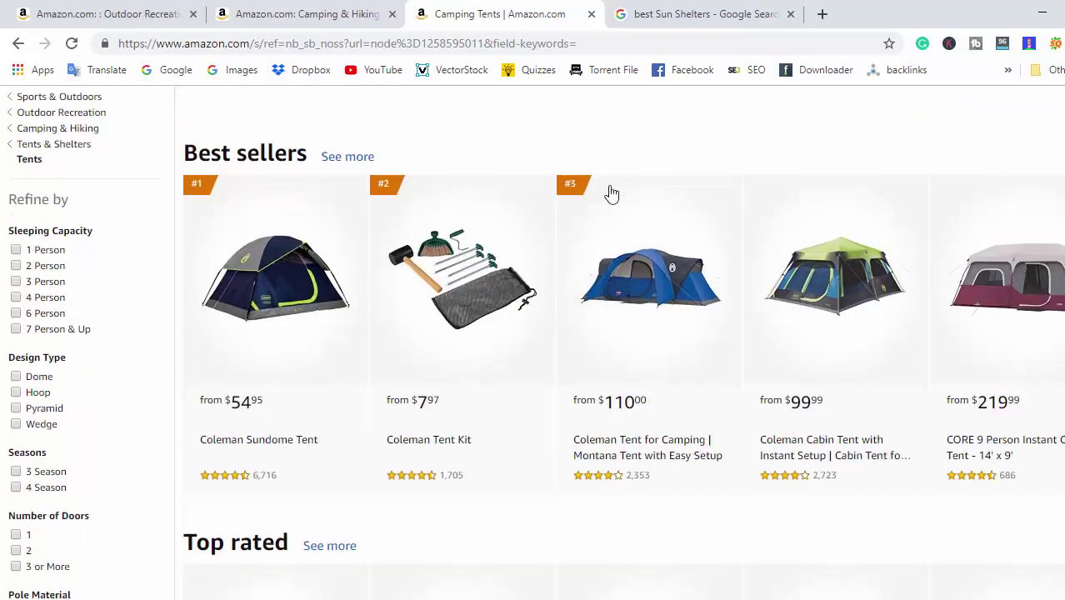
click(349, 148)
scroll(645, 281, down, 4)
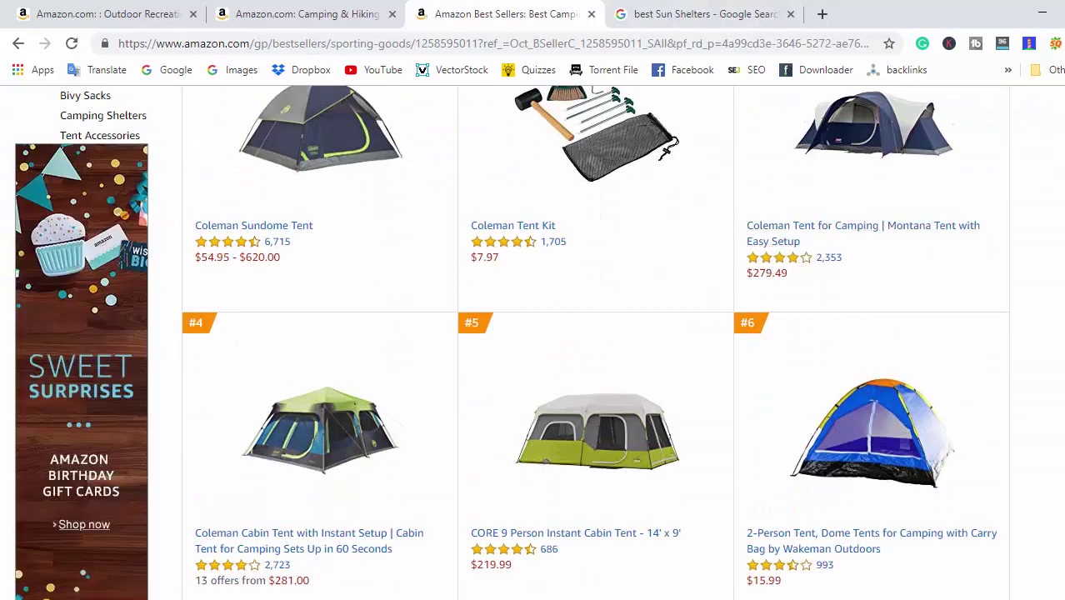
Switch to Notepad and cut the entire keyword list so the note is empty
key(alt+Tab)
key(ctrl+a)
key(ctrl+x)
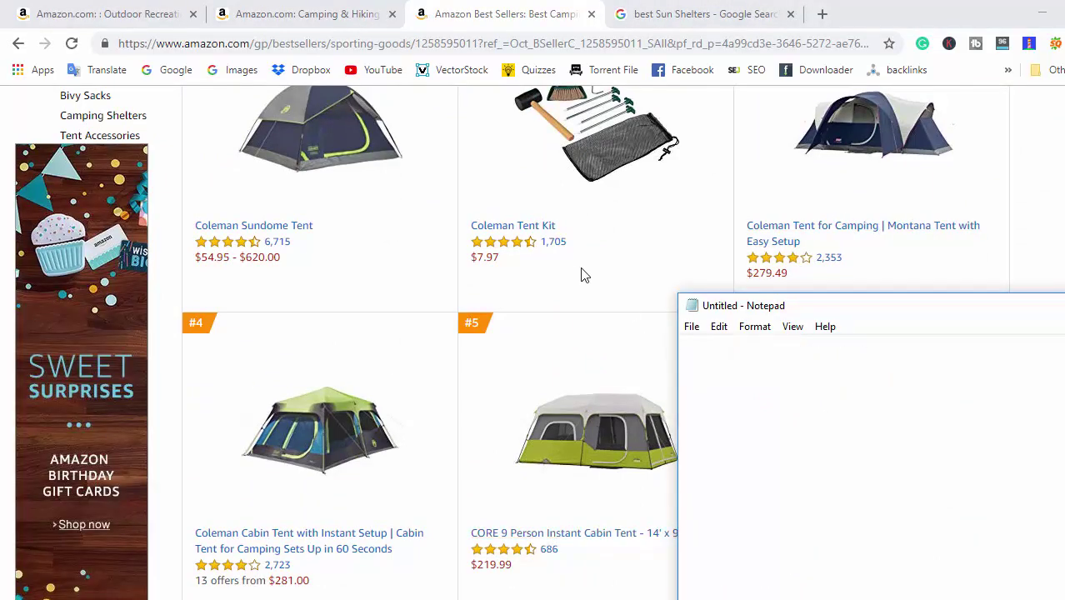
Change the Google query from "best Sun Shelters" to "best tent for" to bring up its autocomplete suggestions
click(704, 14)
scroll(337, 207, up, 1)
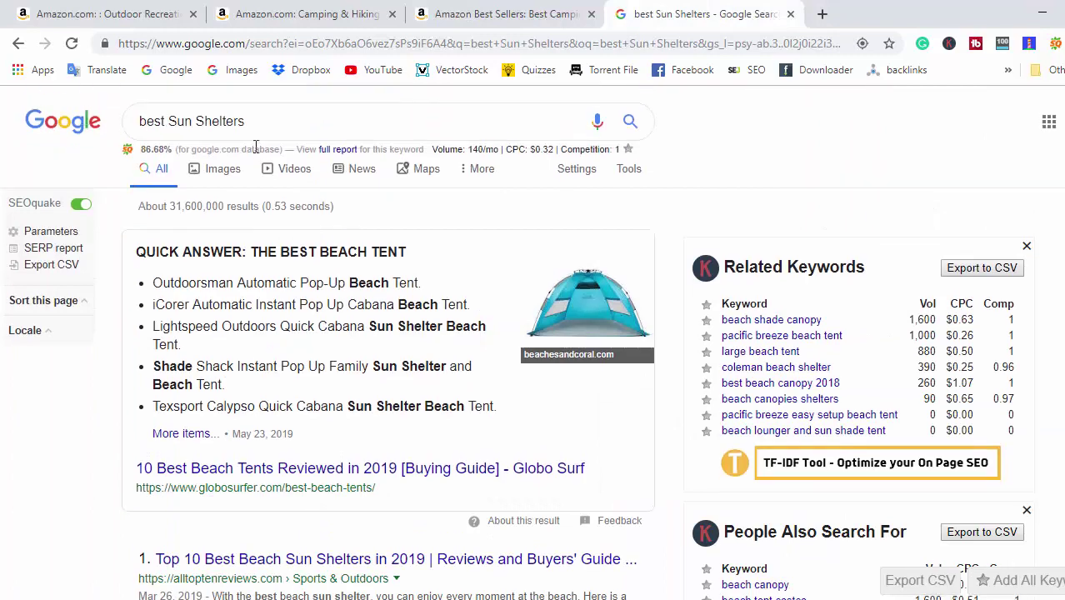
click(254, 121)
drag(254, 121, 170, 123)
text(t)
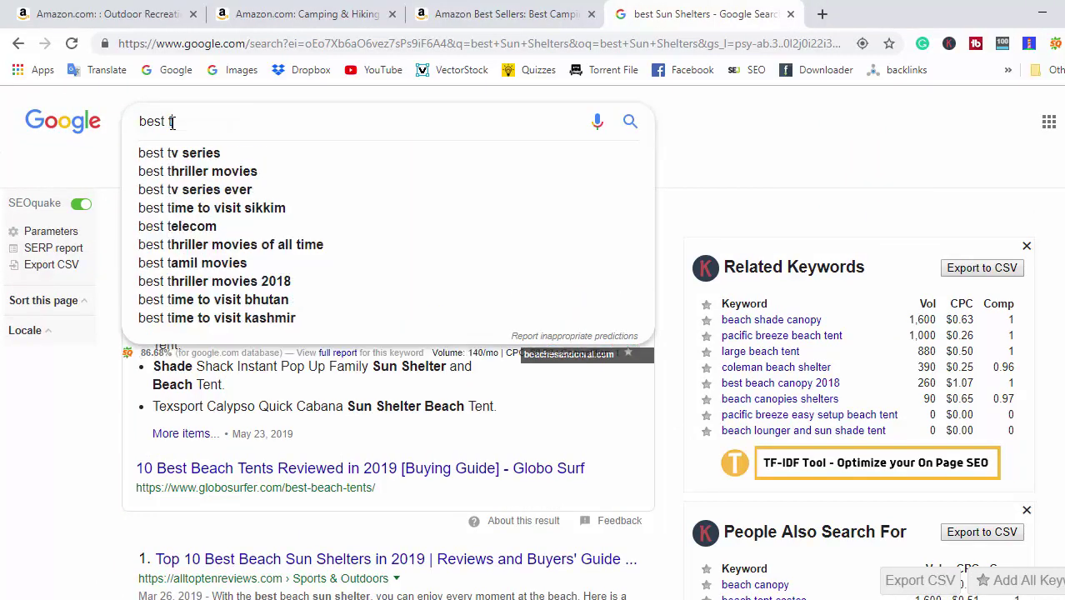
text(en)
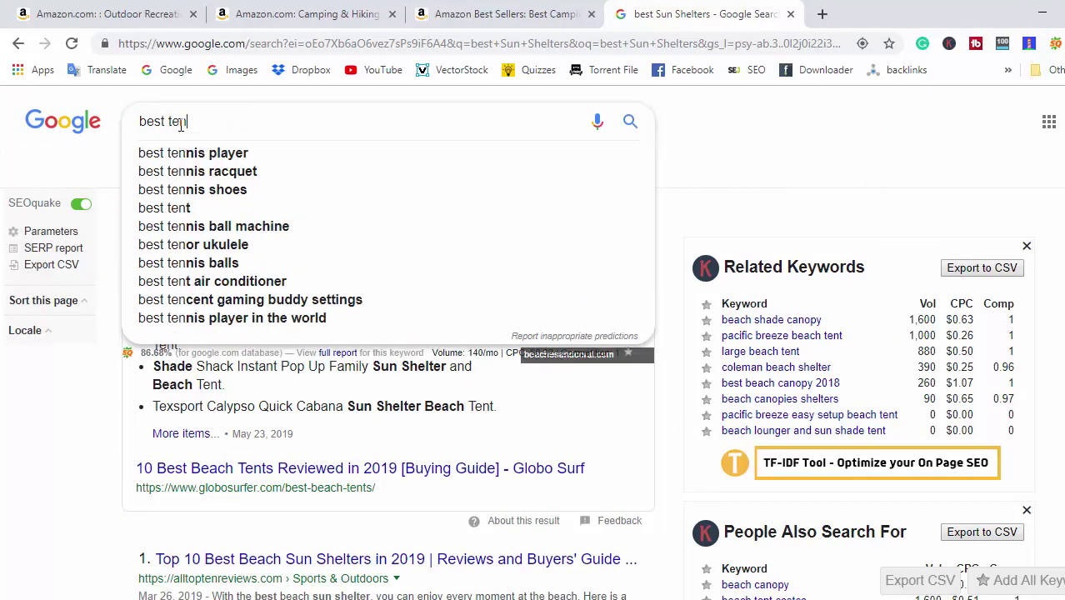
text(d)
key(BackSpace)
text(t)
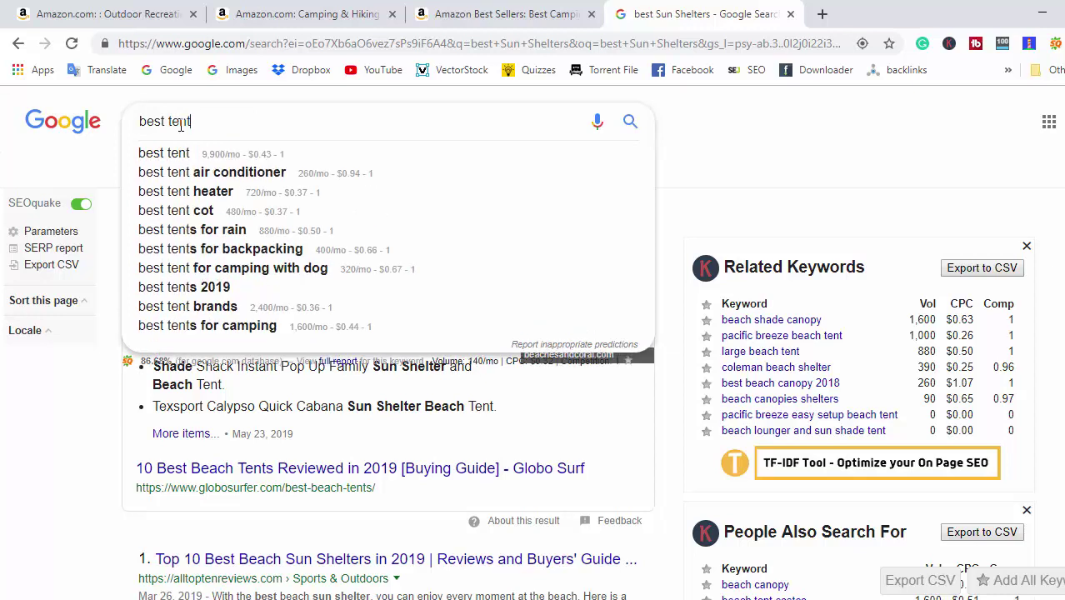
text( for)
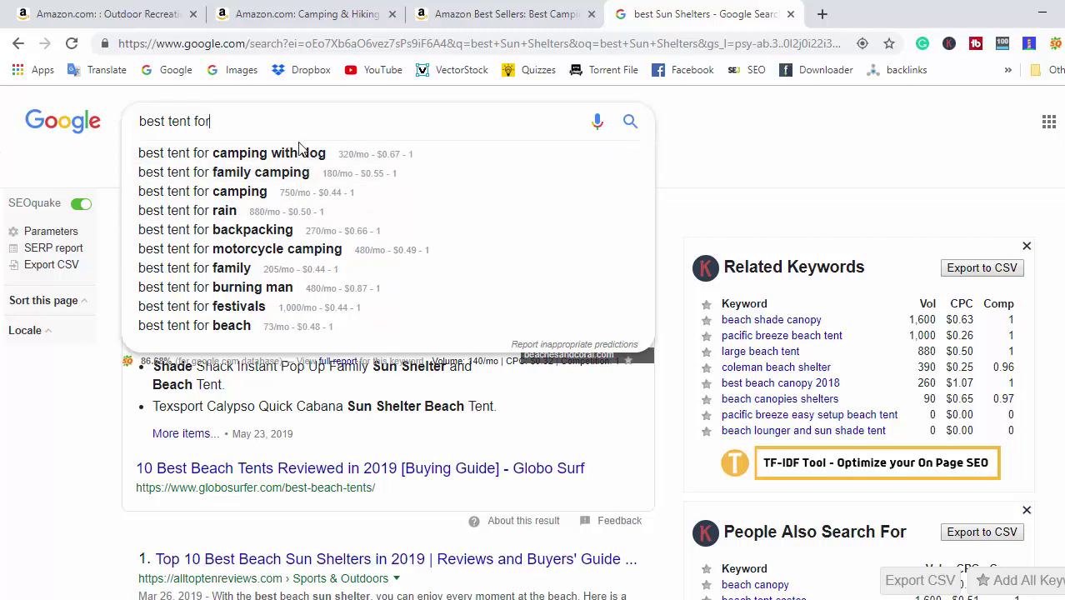
Copy the phrase "best tent for" from the Google search box
drag(244, 117, 96, 133)
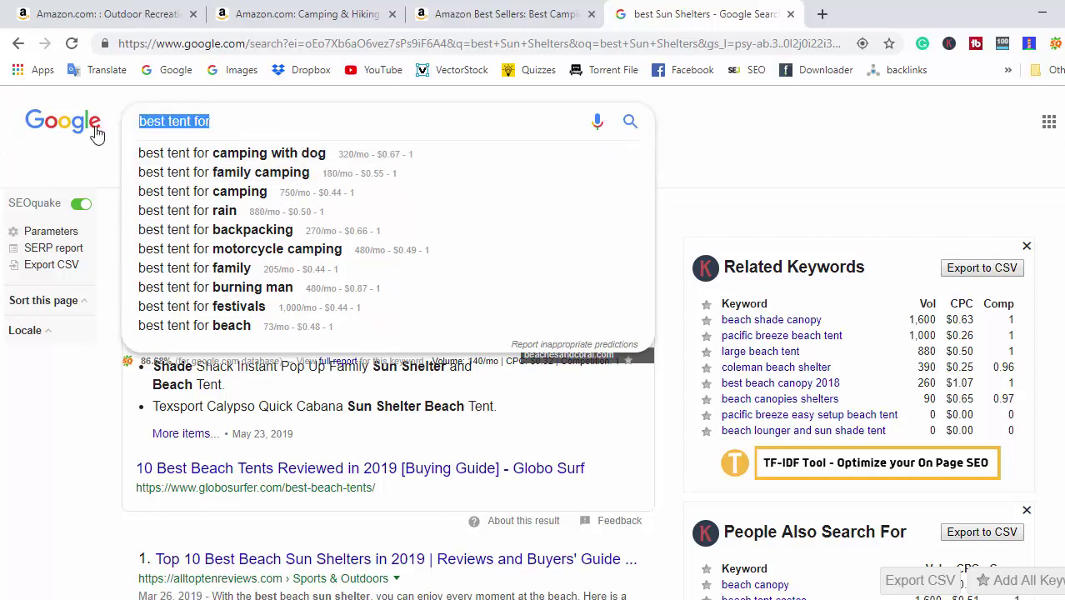
right_click(170, 108)
click(223, 175)
click(709, 125)
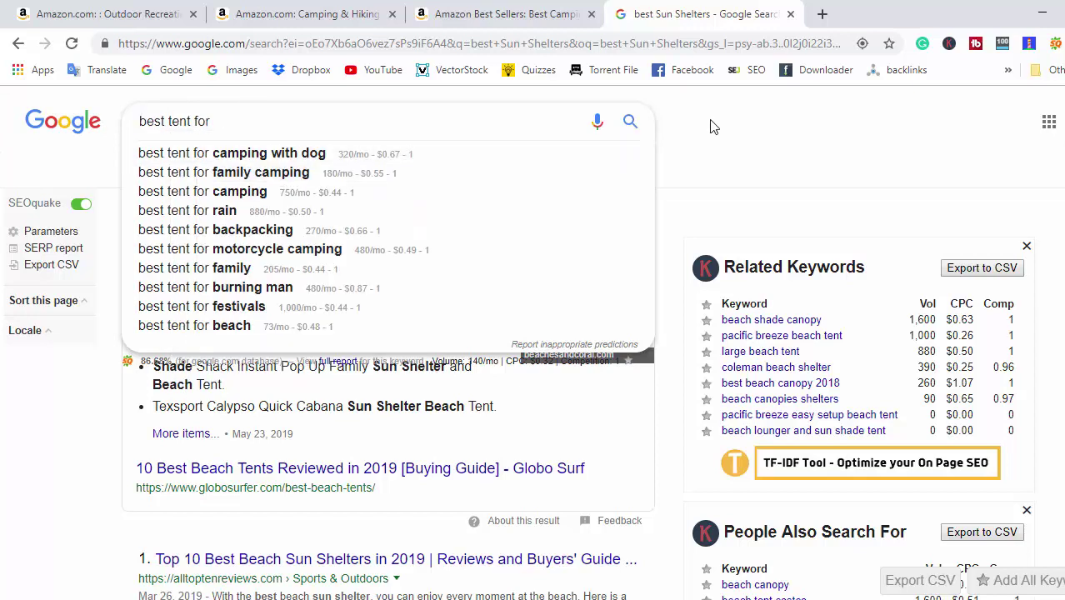
Open Soovle in a new browser tab and look up suggestions for "best tent for"
click(829, 14)
text(soo)
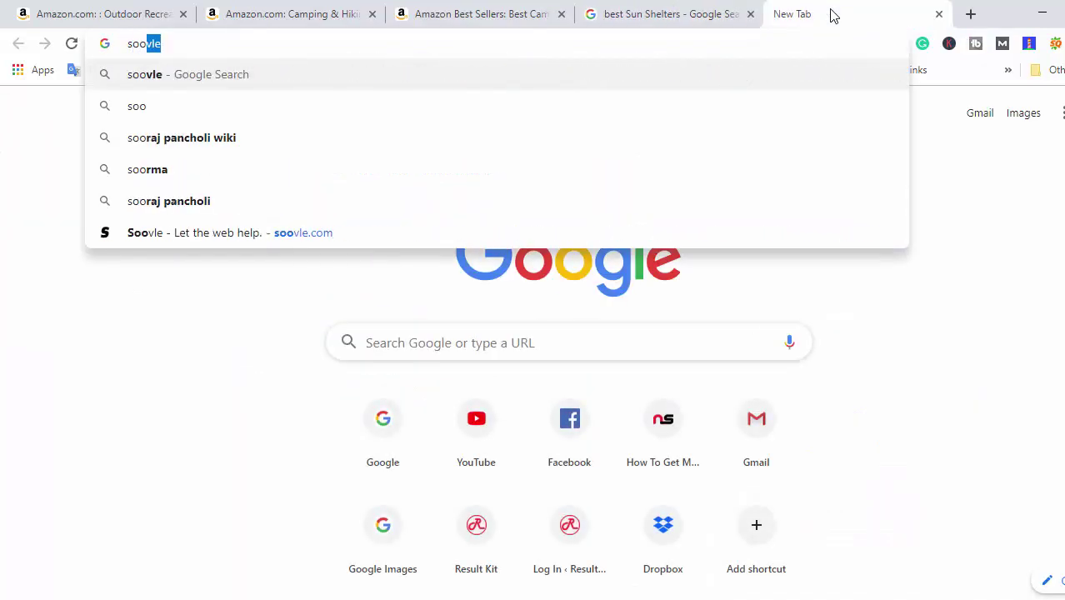
key(Return)
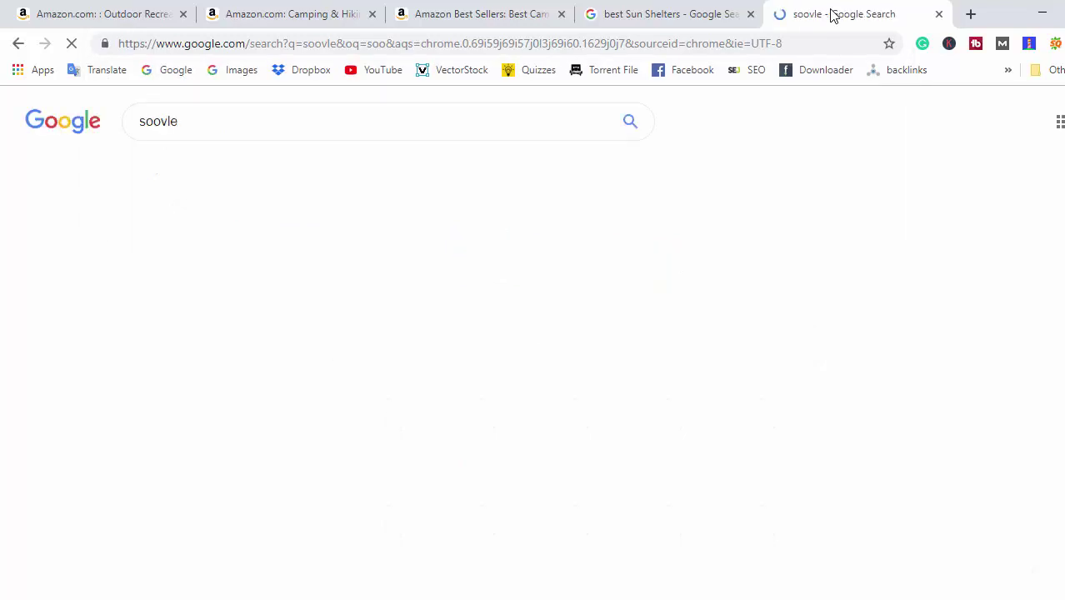
click(288, 240)
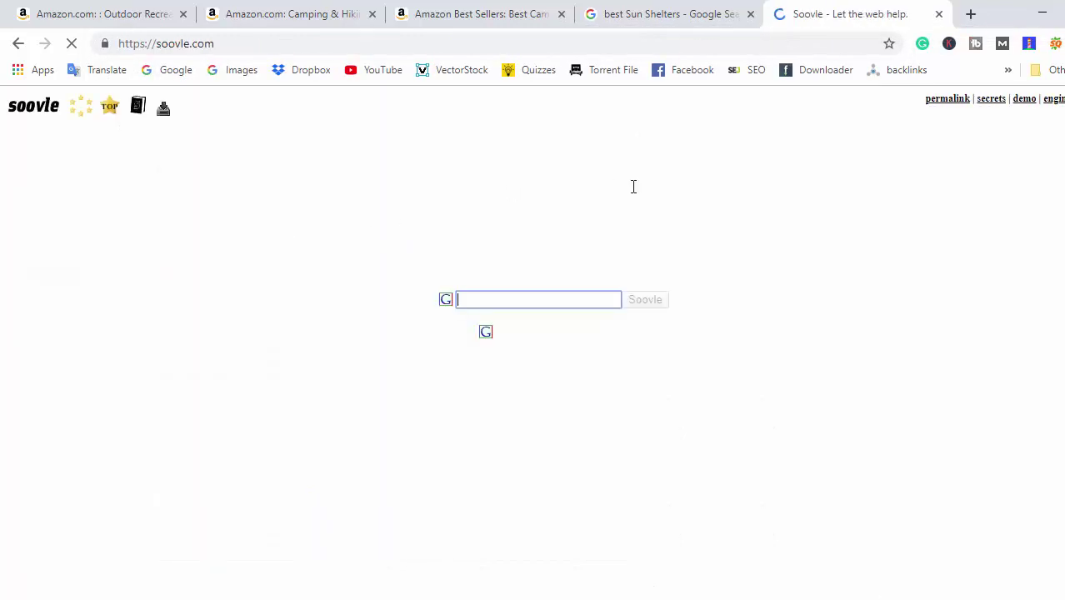
text(best tent for)
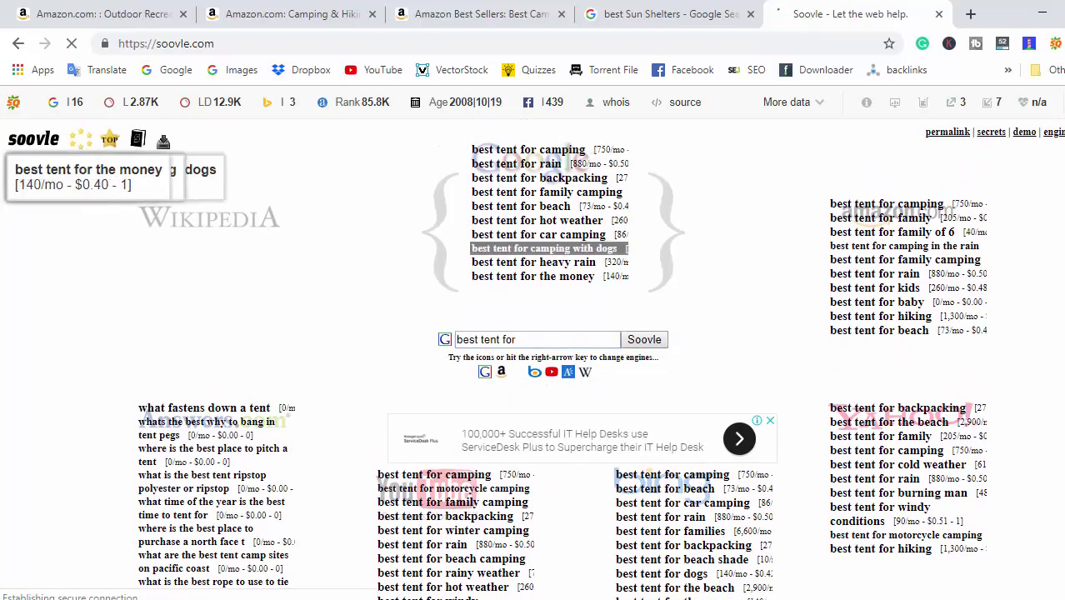
Switch to Notepad and list "best tent for camping", "best tent for rain" and "best tent for beach" on separate lines
key(alt+Tab)
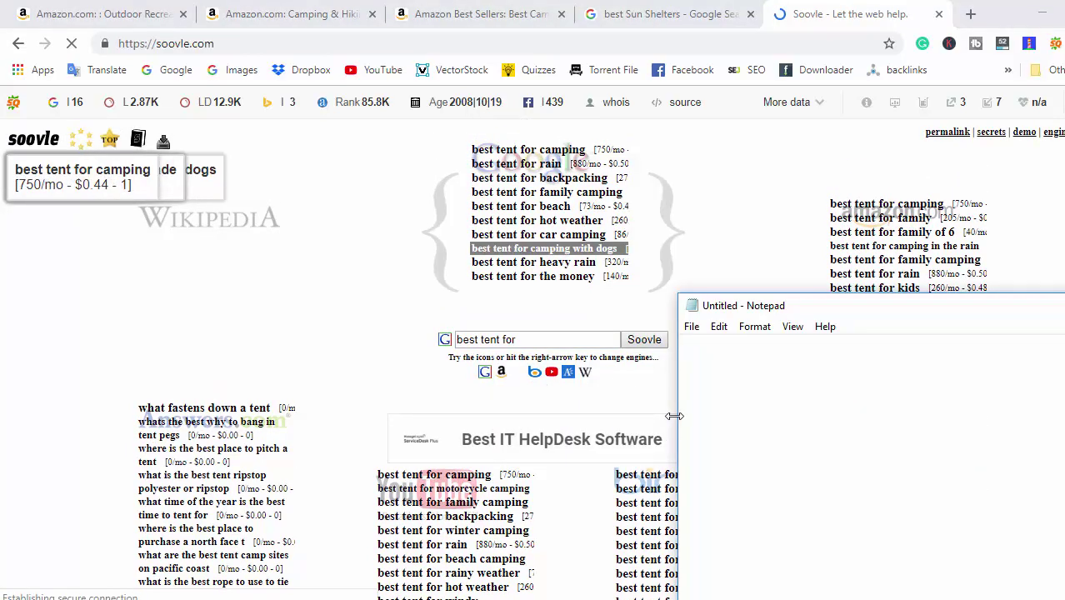
key(ctrl+v)
text(ca)
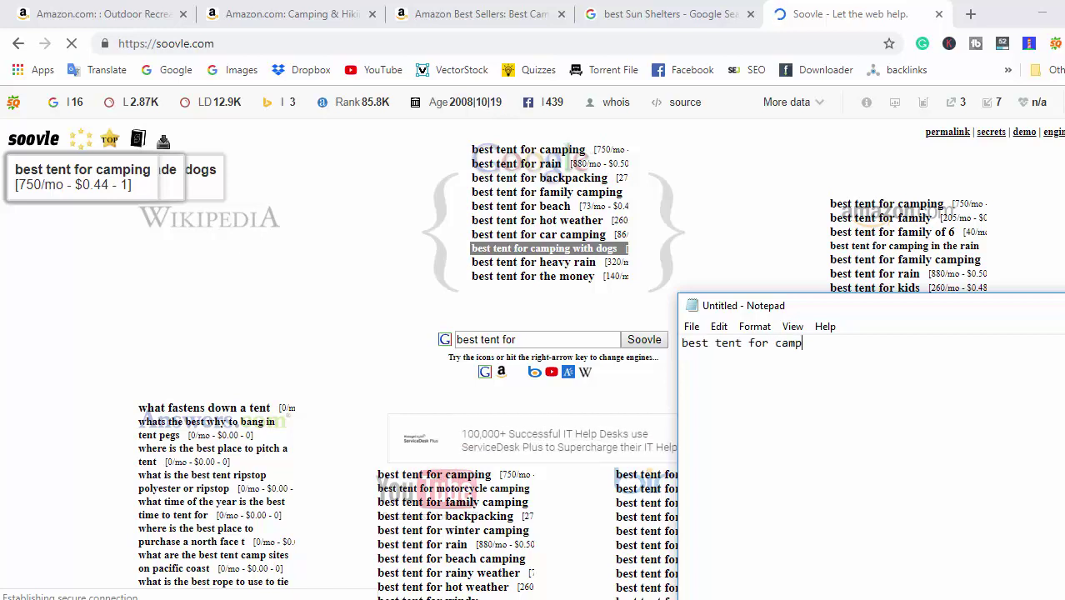
key(Return)
key(ctrl+v)
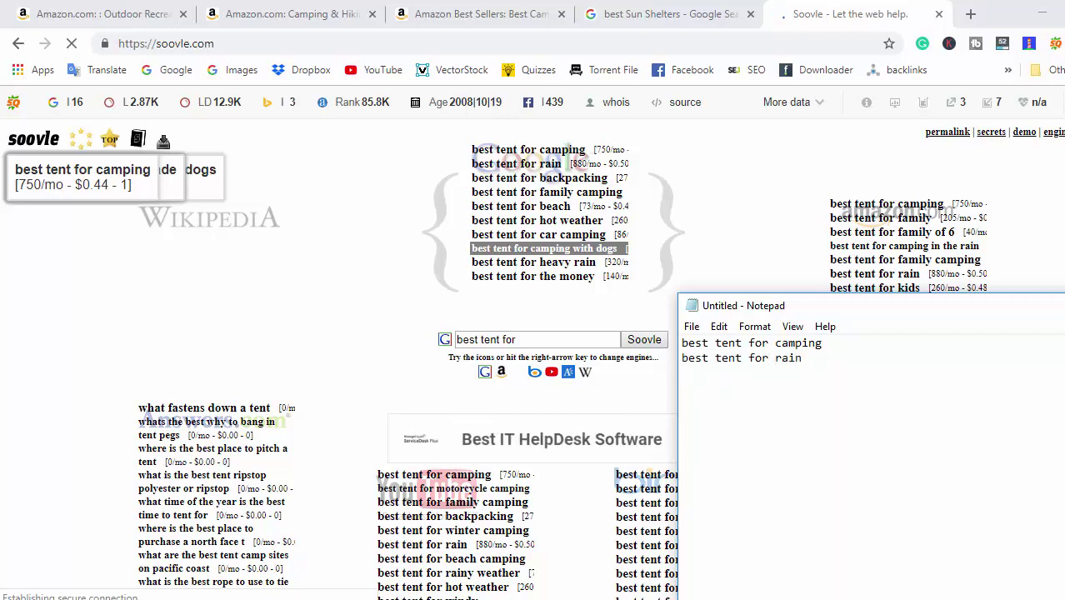
key(Return)
text(best tent for beach)
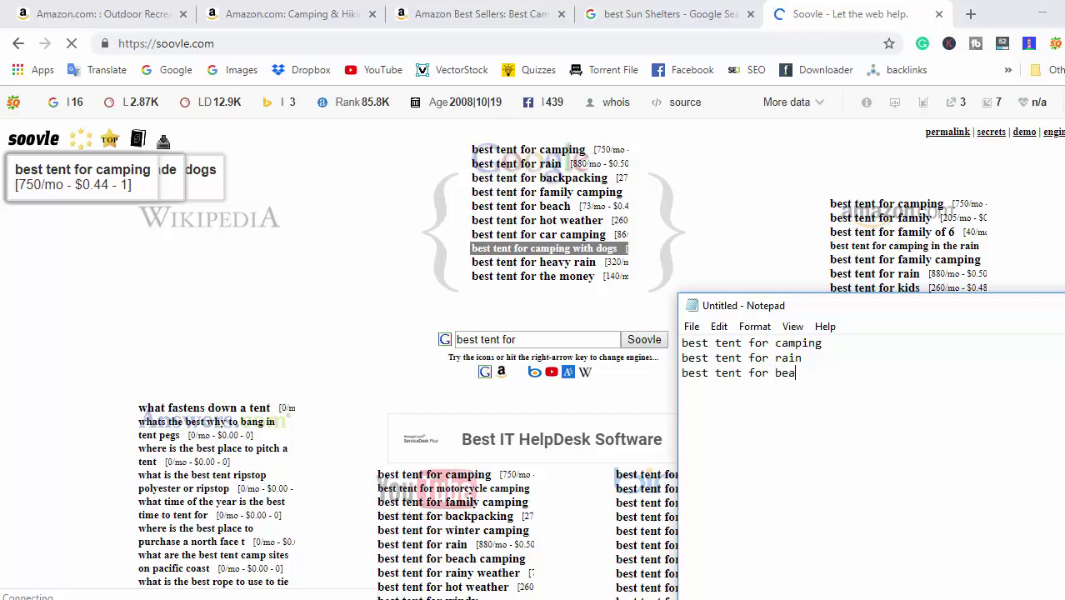
Add "best tent for hot weather", "best tent for camping with dogs" and "best tent for heavy rain" to the Notepad list
key(Return)
key(Return)
key(ctrl+v)
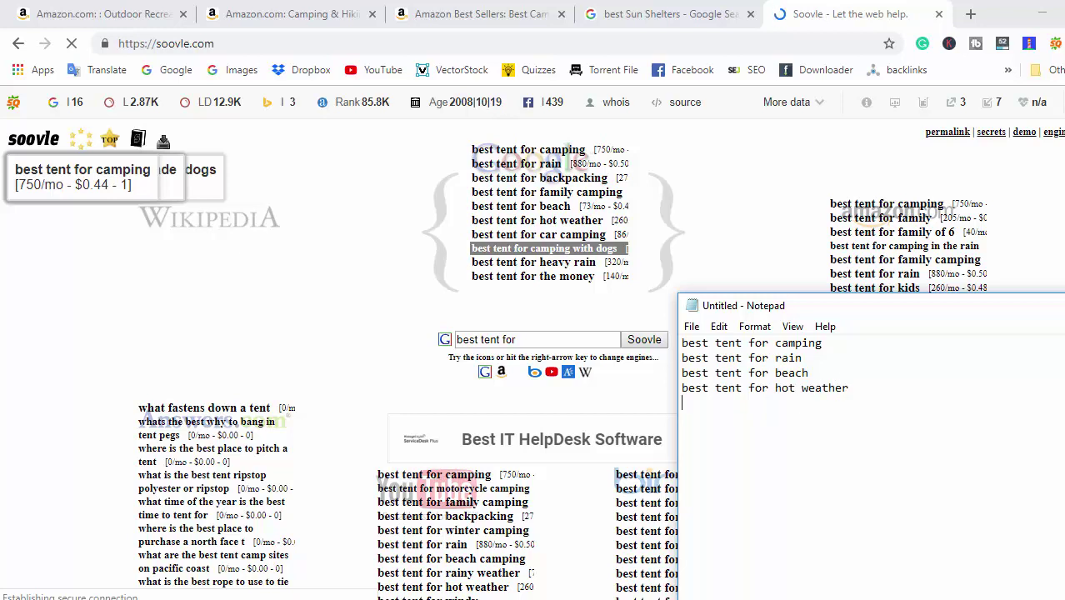
key(ctrl+v)
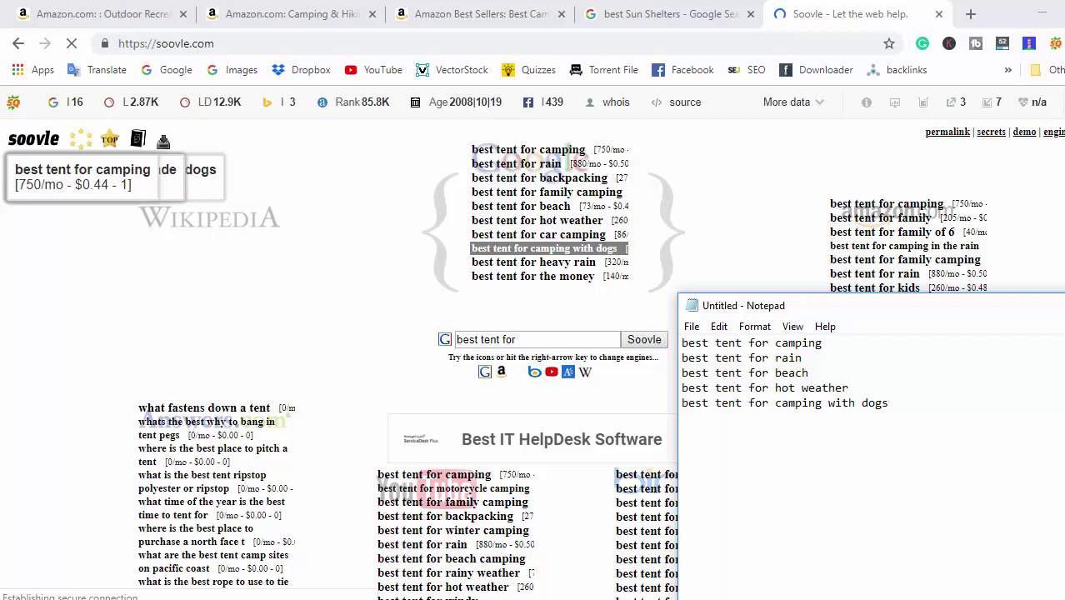
key(ctrl+v)
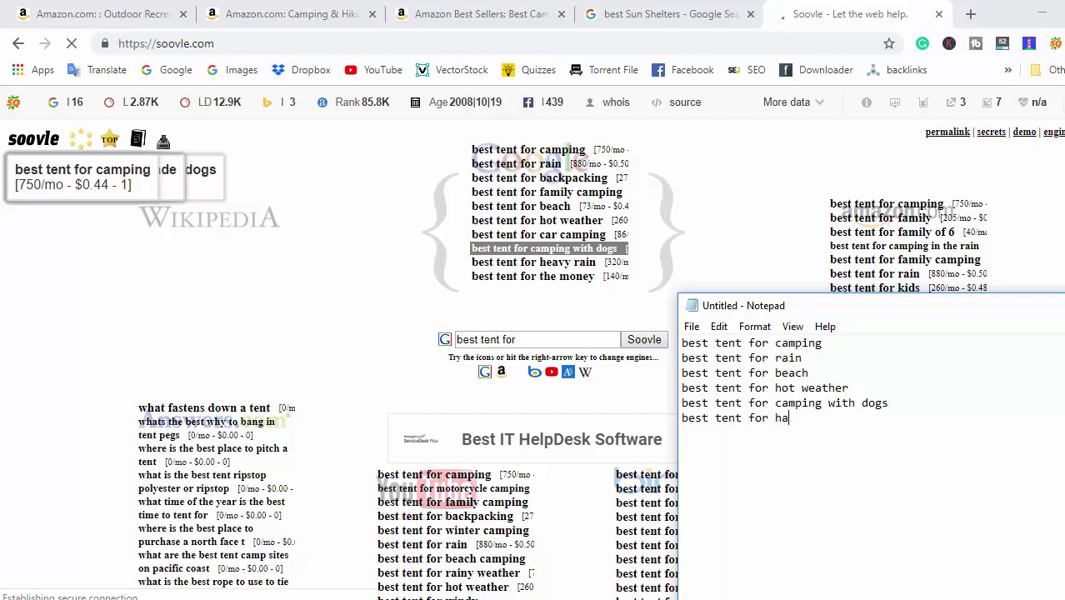
text(heavy rain)
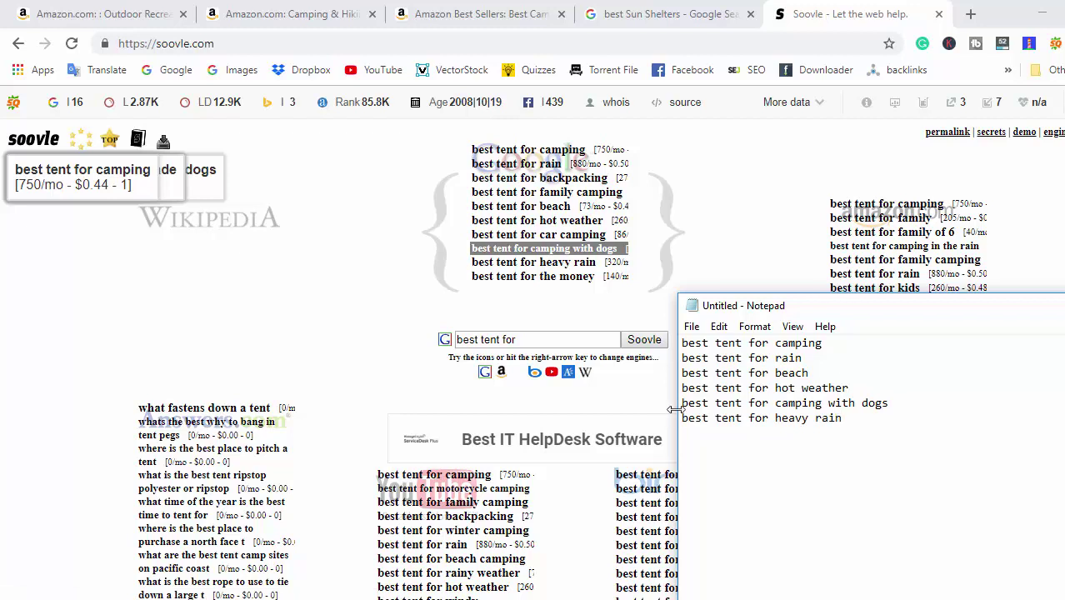
Bring the Google results forward in the browser and copy "best tent for camping with dogs" from the Notepad list
click(774, 10)
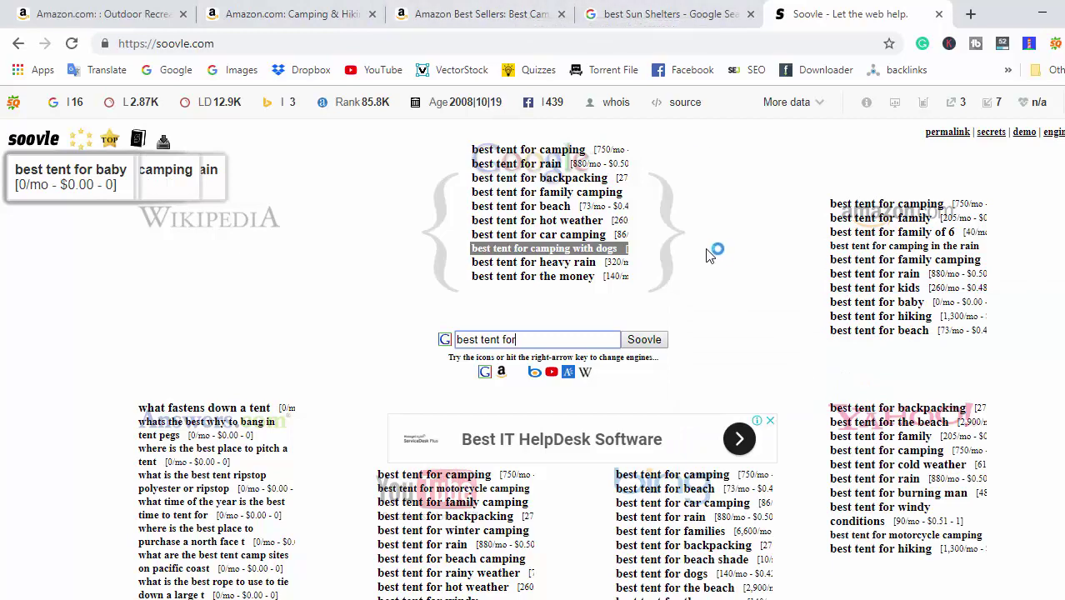
click(662, 14)
key(alt+Tab)
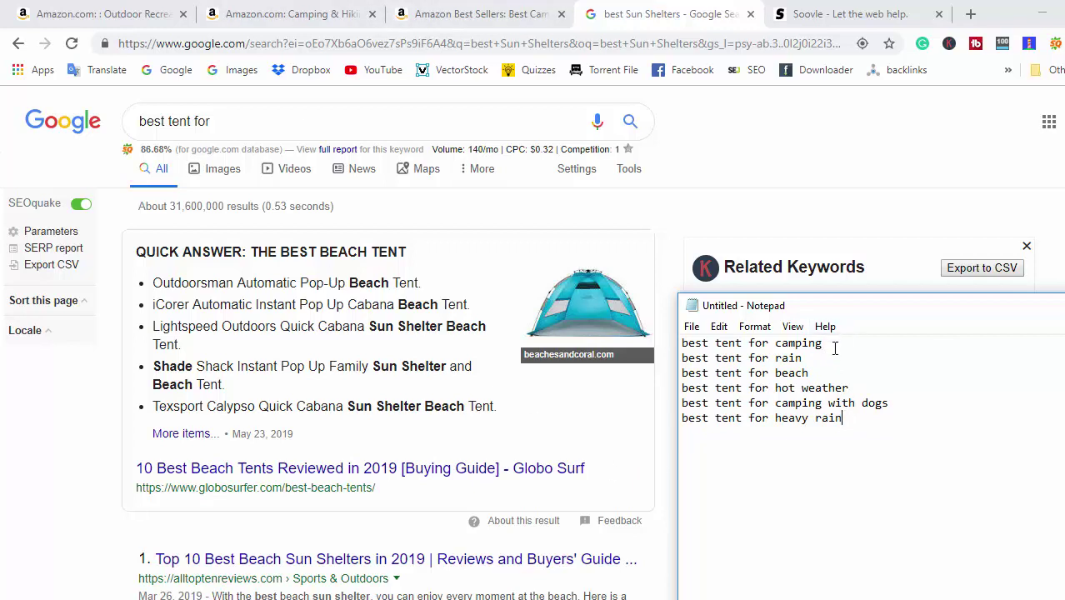
drag(835, 348, 682, 342)
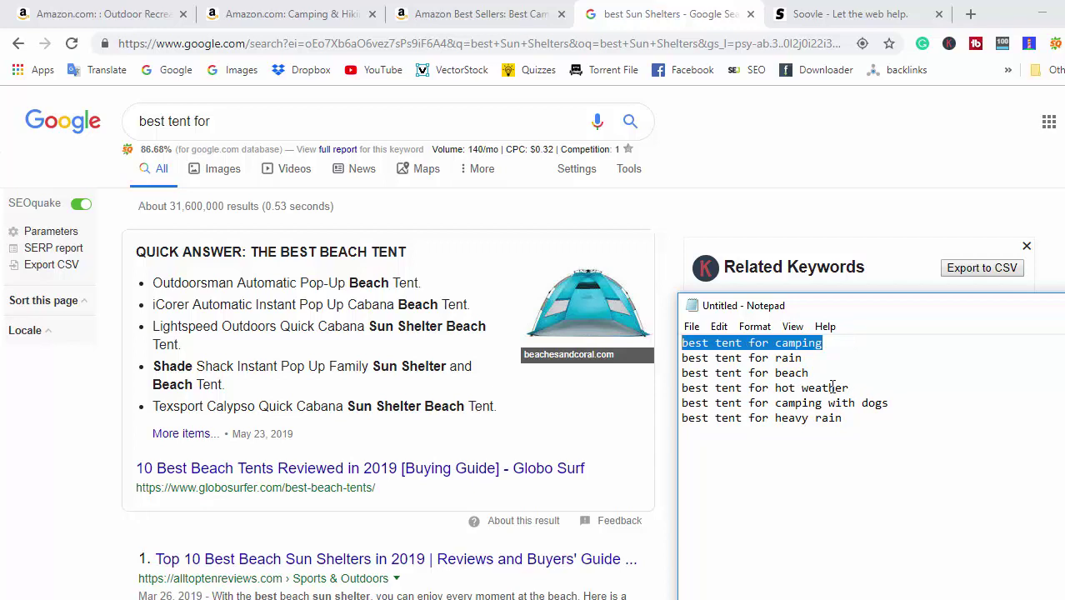
drag(888, 403, 682, 403)
key(ctrl+c)
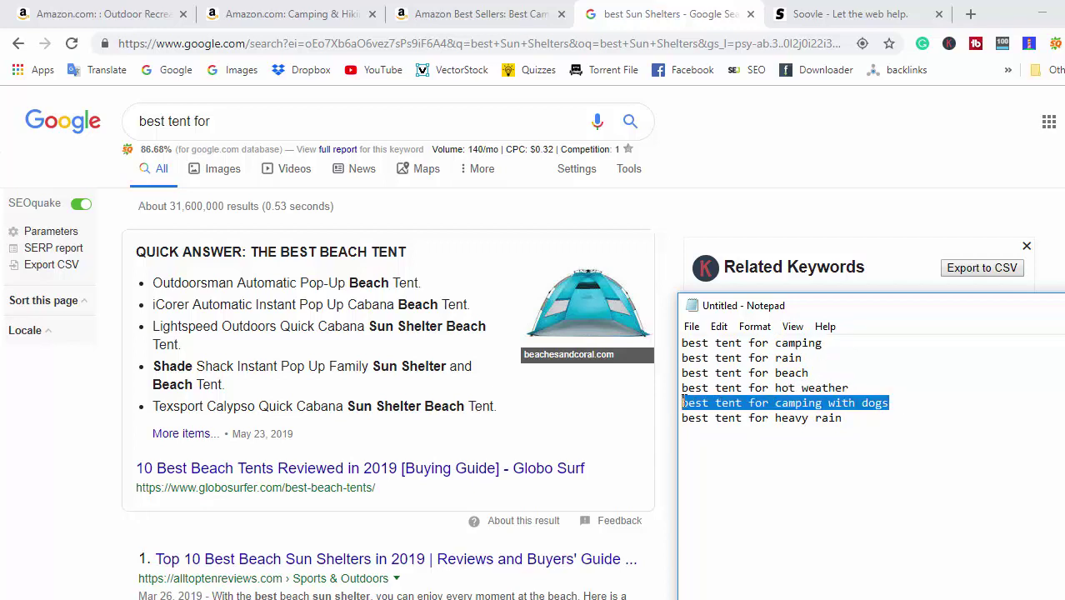
Search Google for "best tent for camping with dogs" and close the Soovle tab
key(alt+Tab)
click(219, 113)
key(ctrl+a)
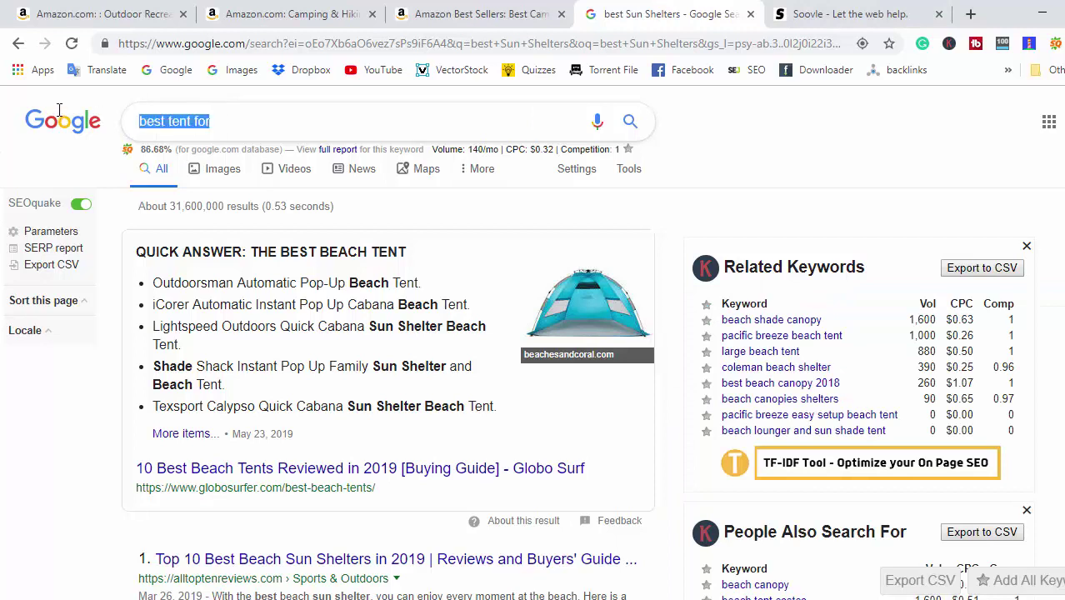
key(ctrl+v)
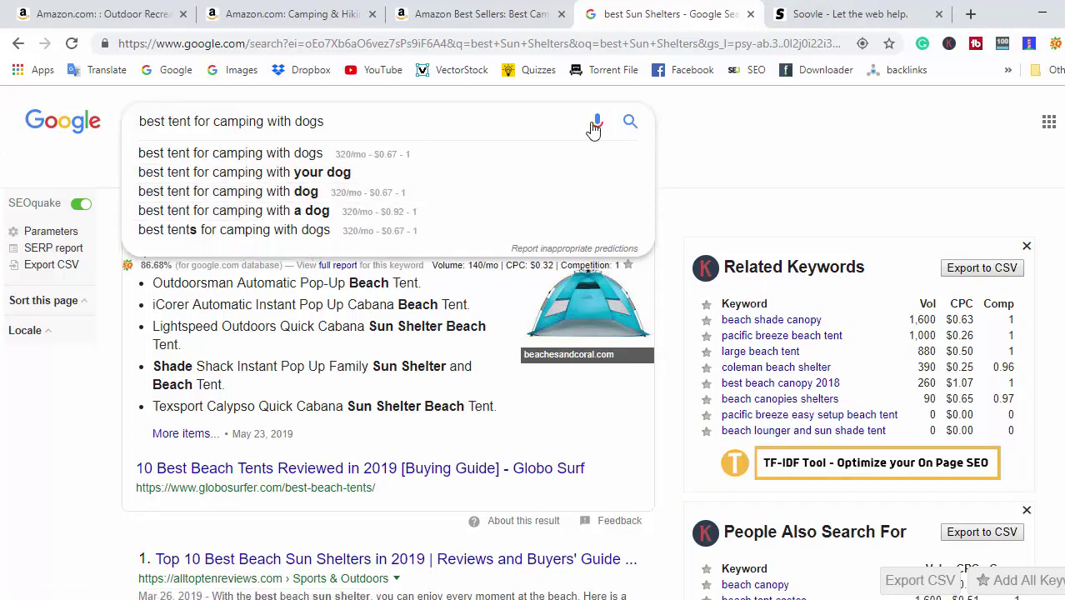
click(629, 125)
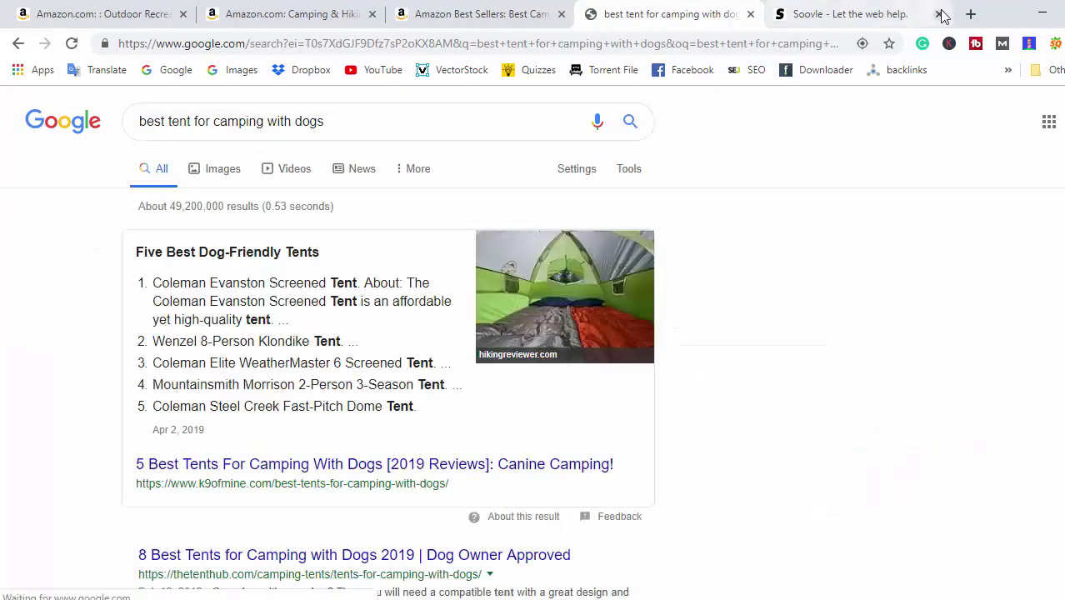
click(938, 15)
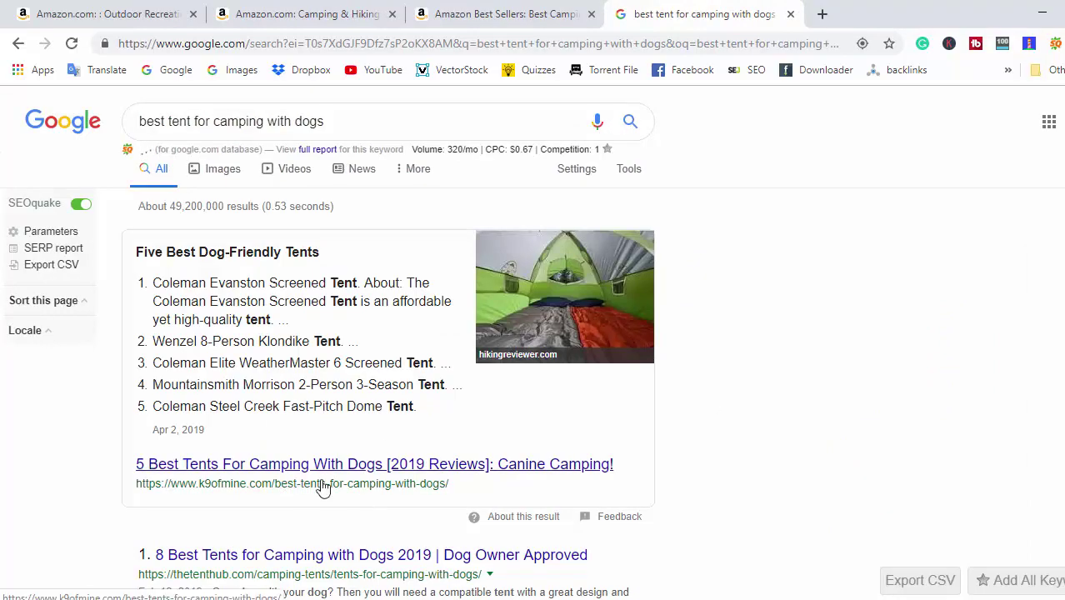
Review the query's Google volume and top results, and enter "best tent for camping with dogs" as a keyword in the Excel keyword research sheet
double_click(455, 149)
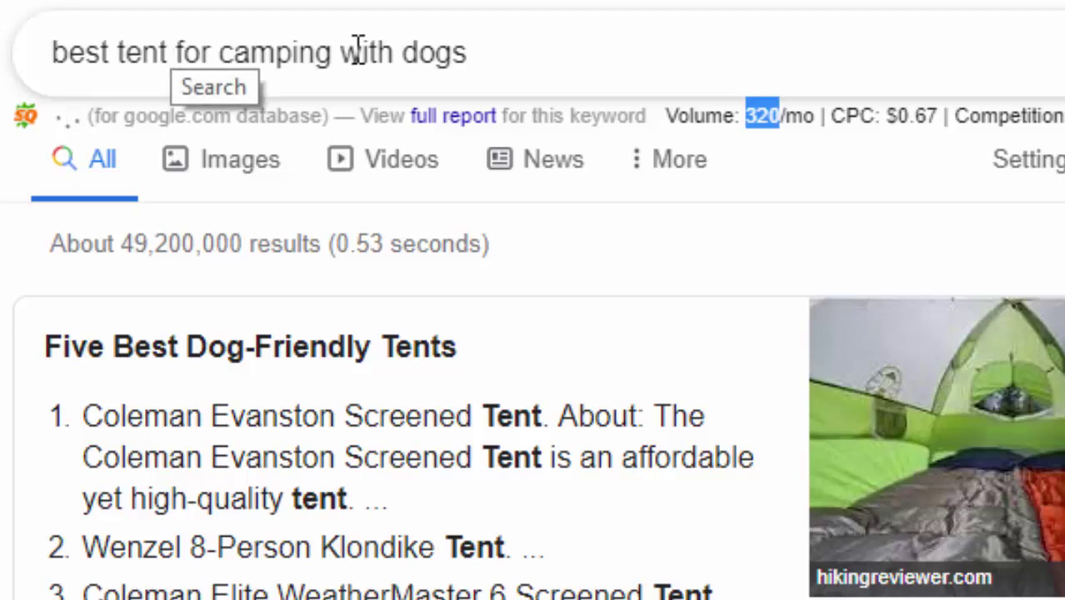
scroll(630, 385, down, 5)
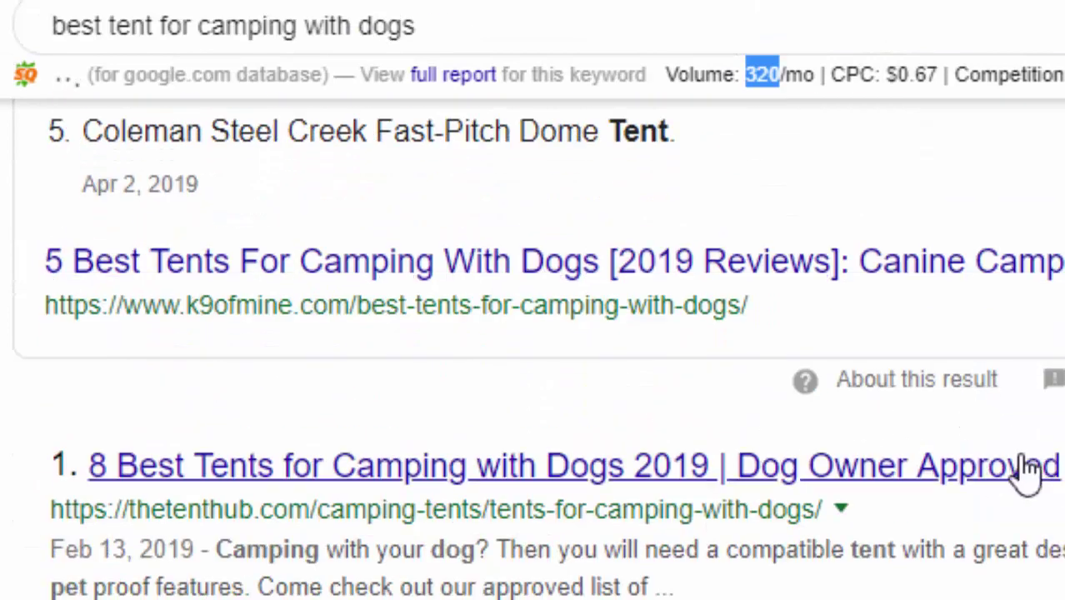
scroll(1030, 472, down, 2)
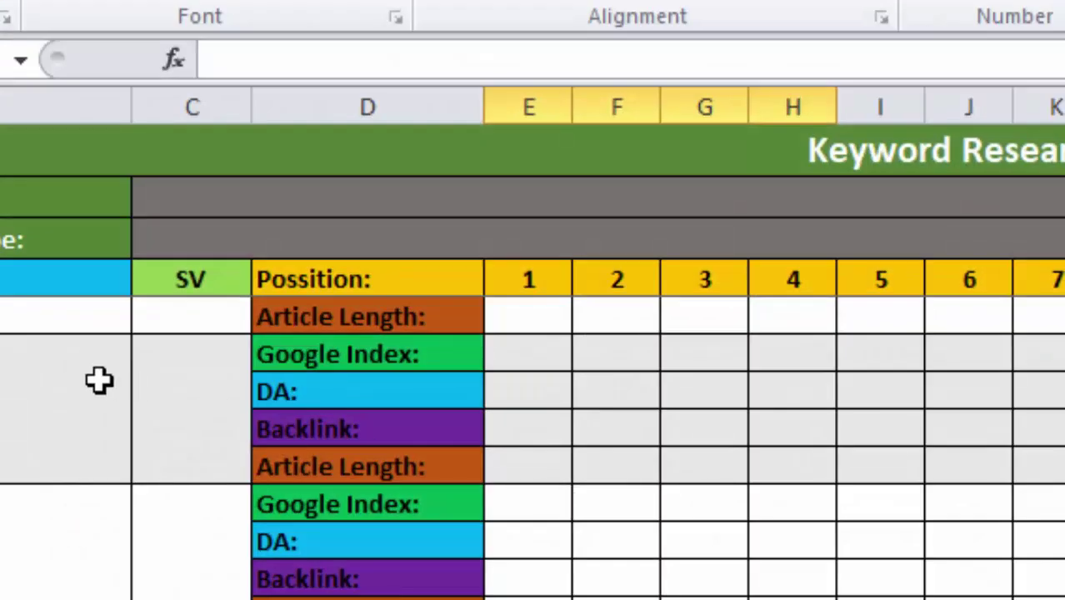
double_click(14, 382)
key(ctrl+v)
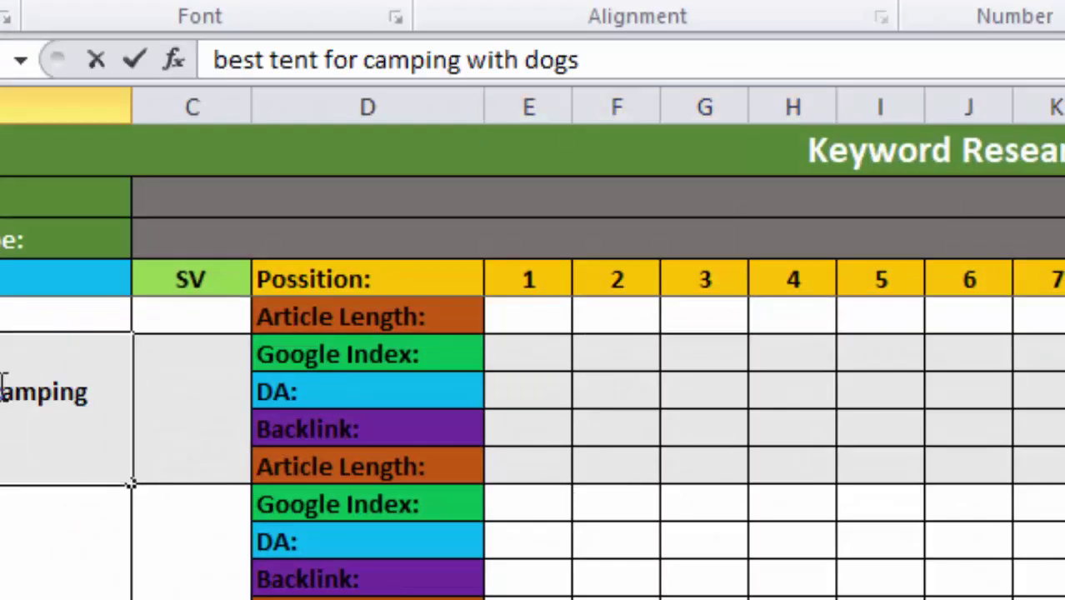
Record 320 as the search volume (SV) of the camping-with-dogs keyword and select its Backlink cell for position 1
click(167, 412)
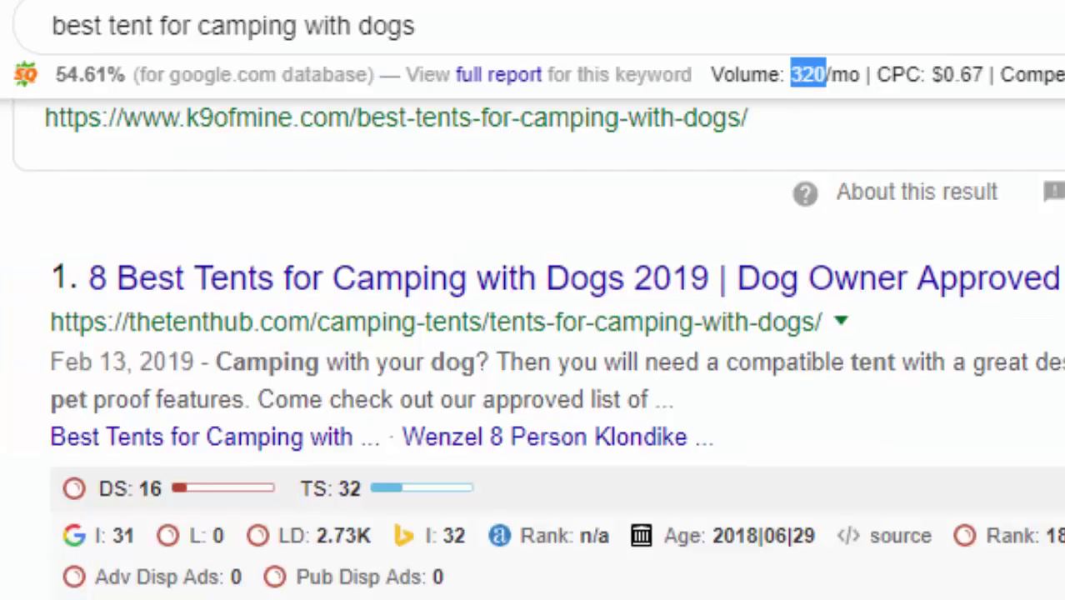
key(alt+Tab)
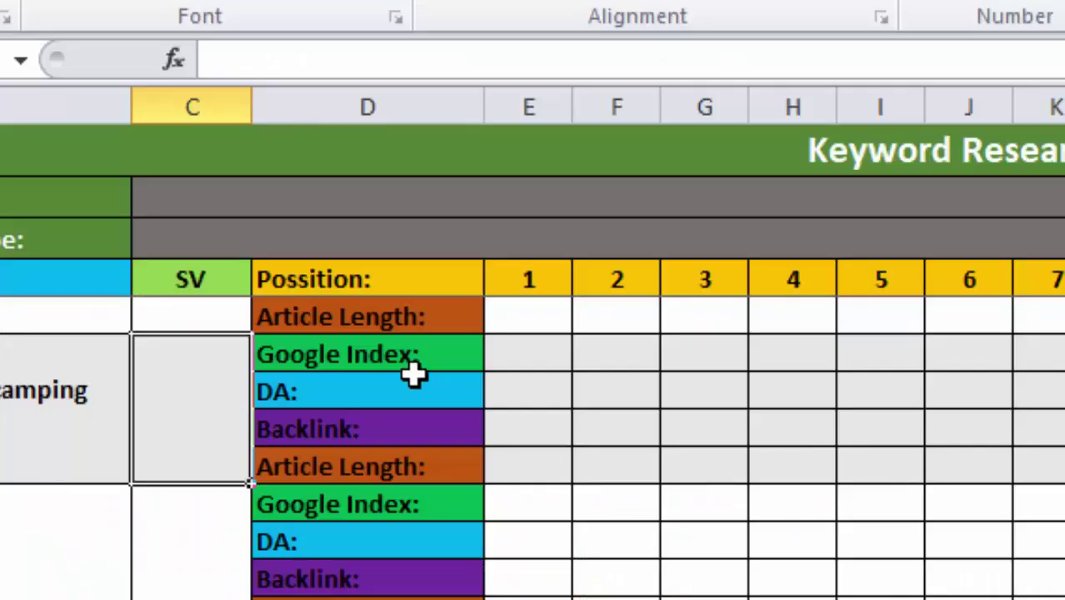
text(320)
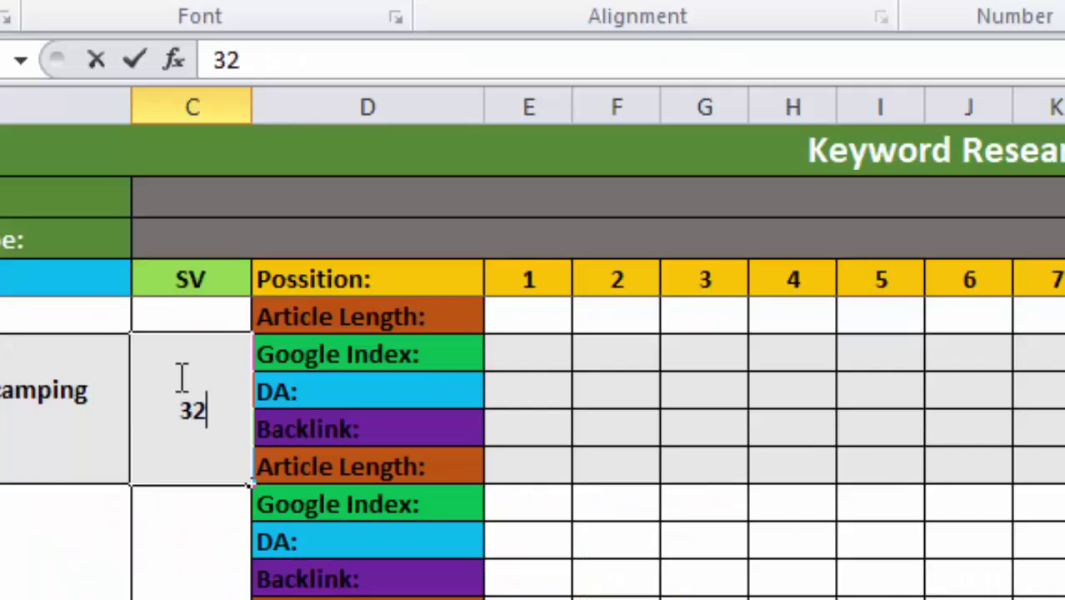
click(547, 326)
click(565, 429)
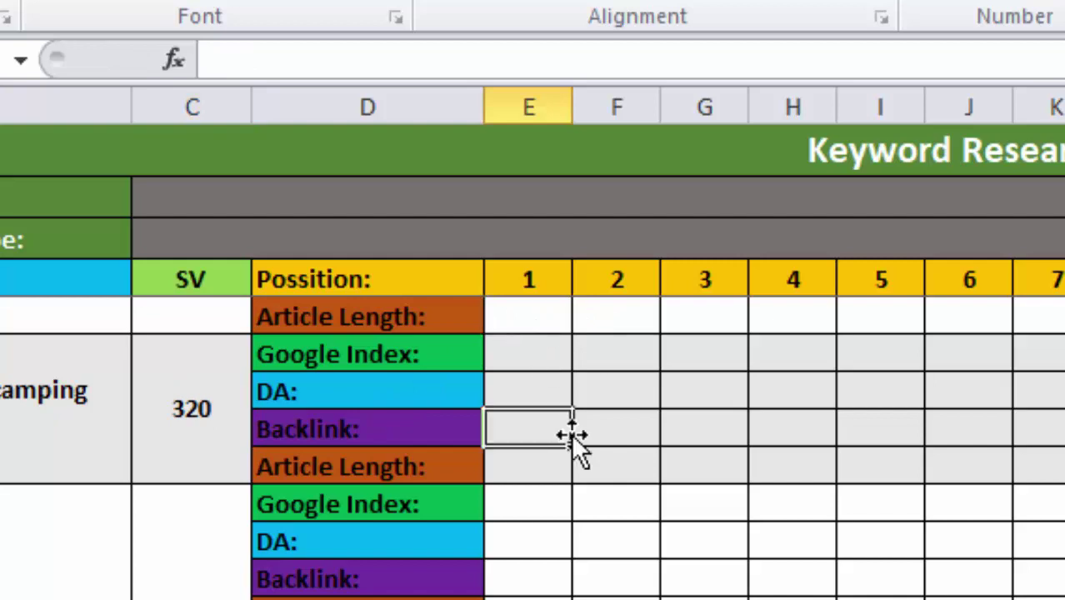
drag(525, 354, 525, 453)
click(708, 440)
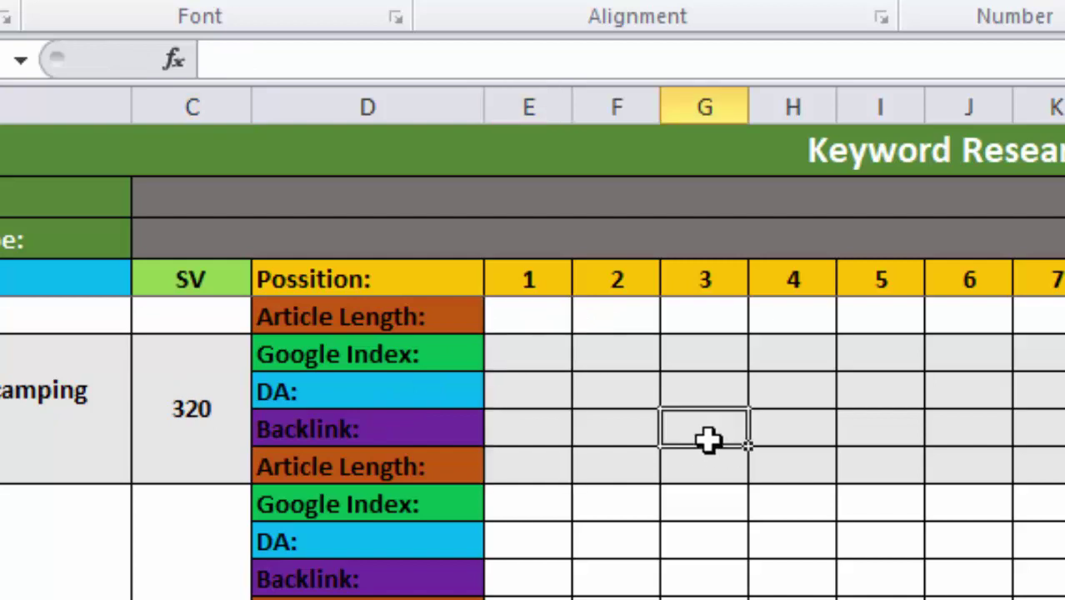
drag(516, 315, 538, 418)
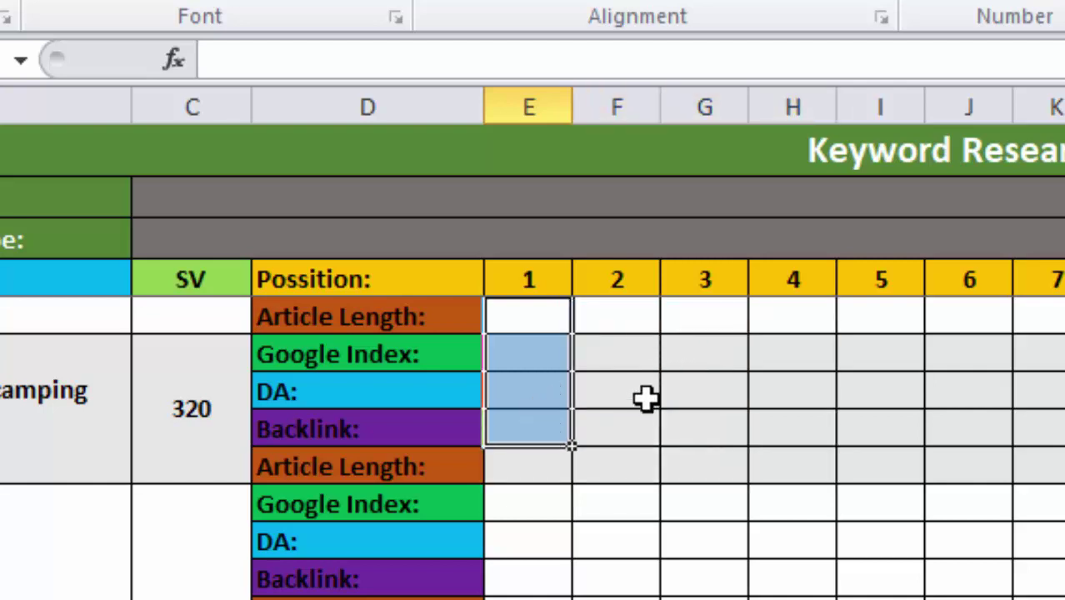
click(678, 458)
Enter "best tent for camping with dogs" as the keyword of entry 1 in the Excel sheet's Keywords column
scroll(677, 508, down, 3)
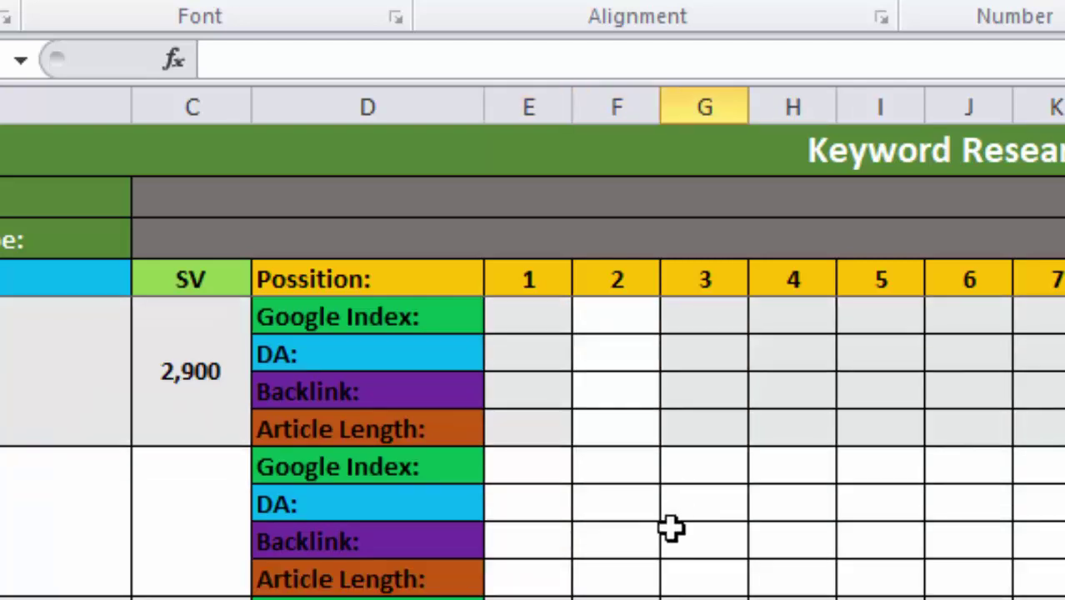
click(66, 371)
key(F2)
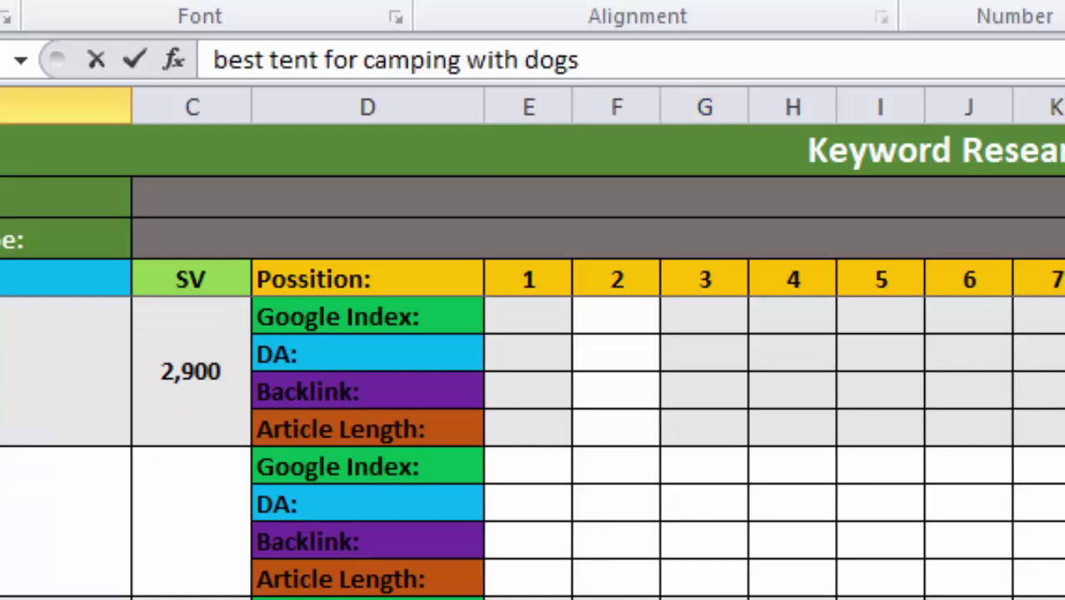
key(BackSpace)
key(ctrl+v)
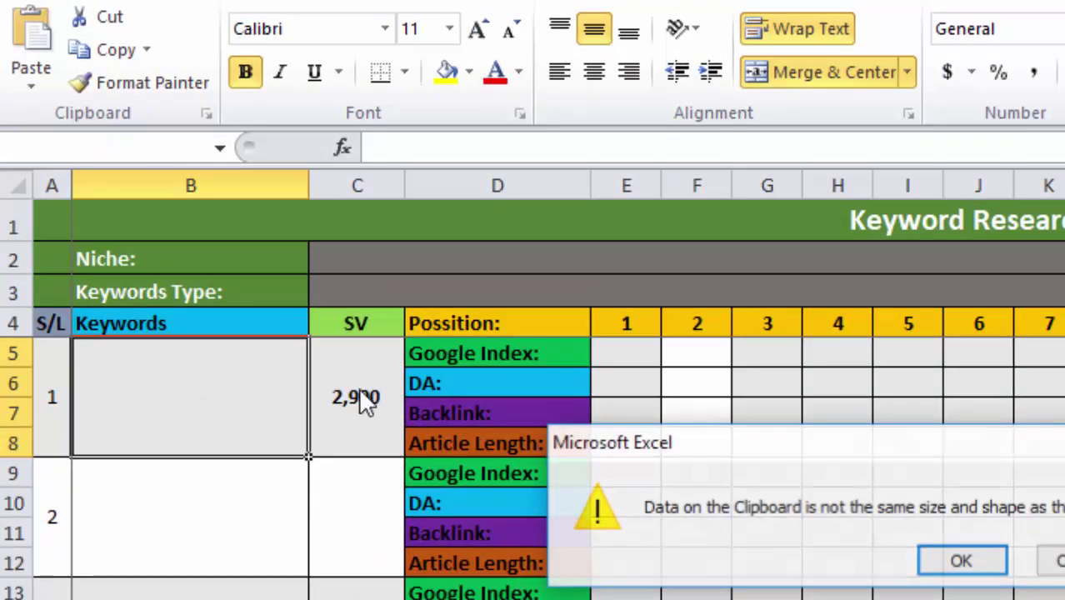
click(998, 560)
double_click(201, 381)
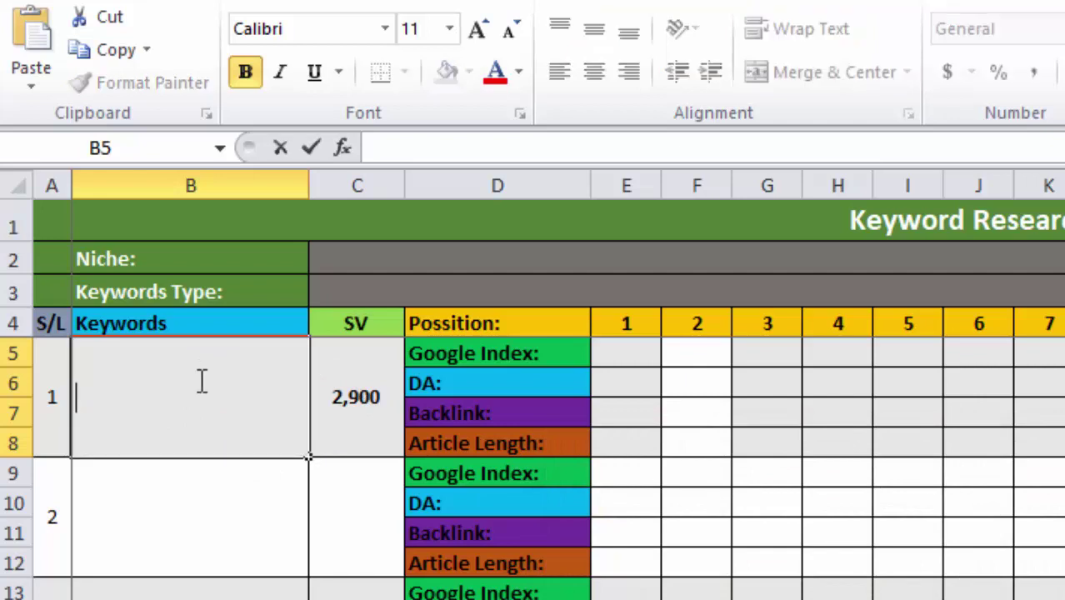
text(best tent for camping with dogs)
Set the SV of entry 1 to 320 and switch back to the Google results in the browser
click(363, 379)
key(Delete)
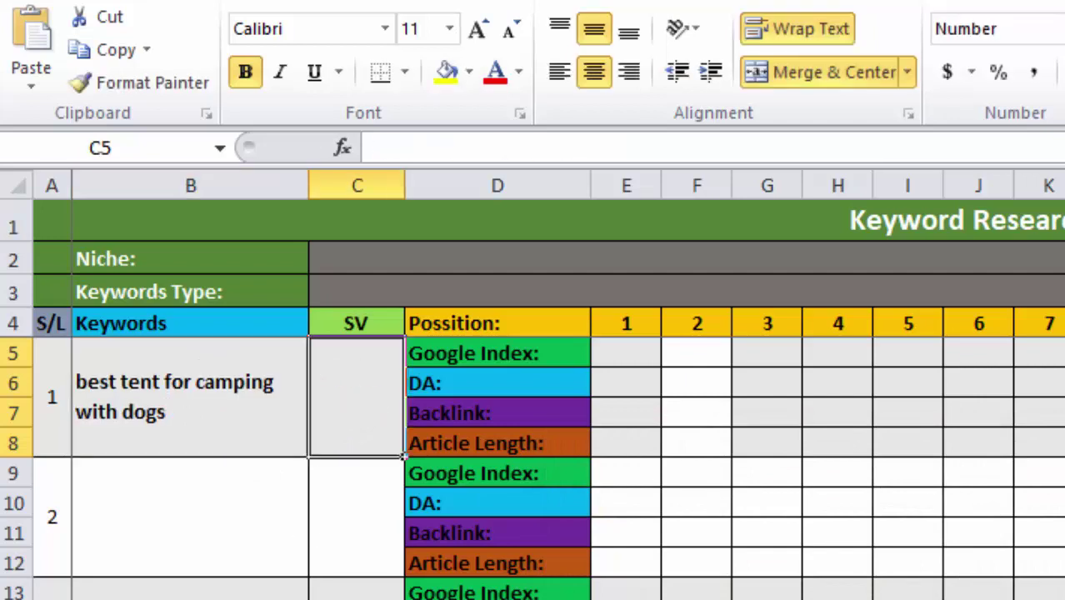
key(ctrl+Down)
click(333, 381)
text(320)
click(801, 528)
click(395, 401)
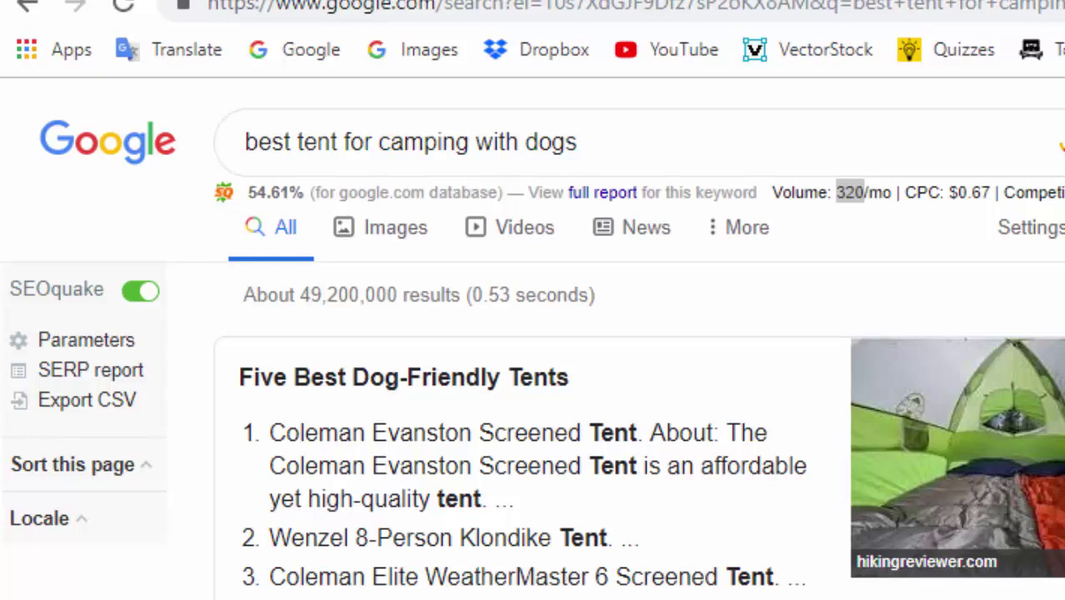
Check the monthly search volume of "best tent for camping with dogs" and look over the top of its Google results
double_click(849, 192)
scroll(570, 597, down, 5)
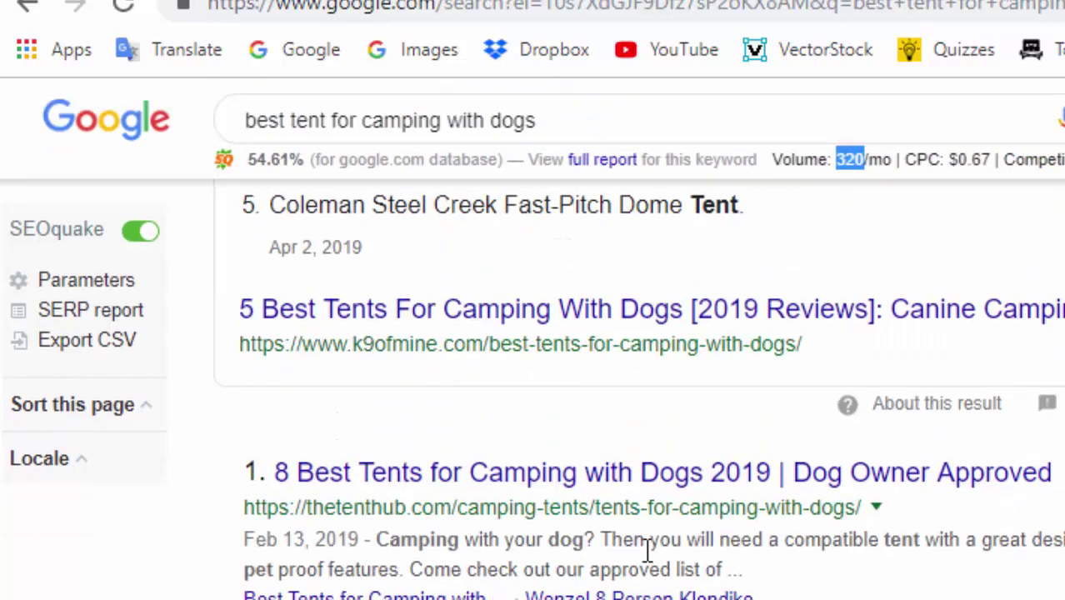
scroll(654, 563, up, 5)
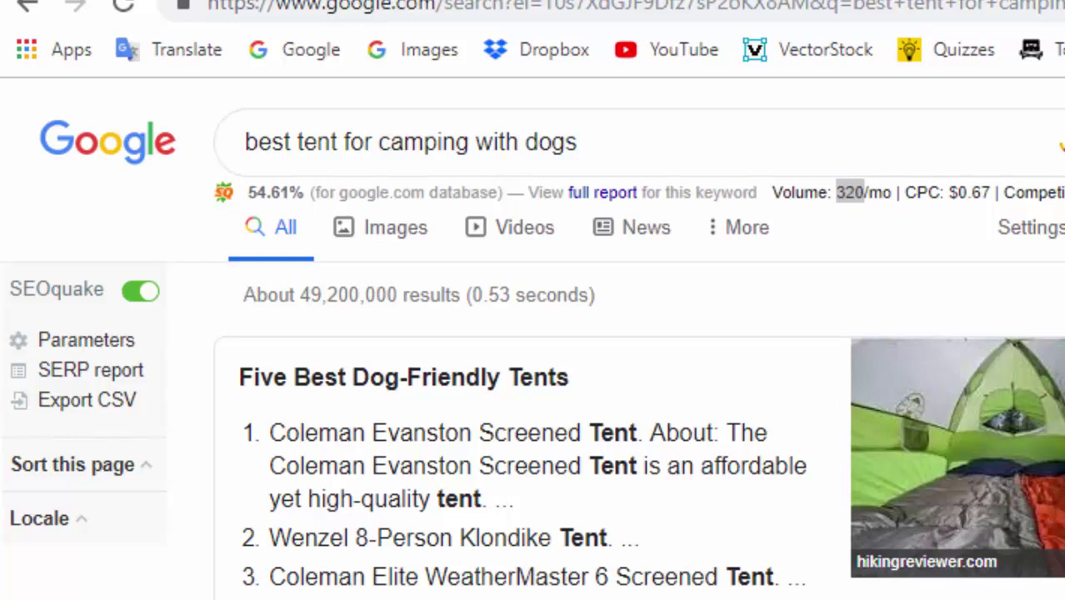
key(alt+Tab)
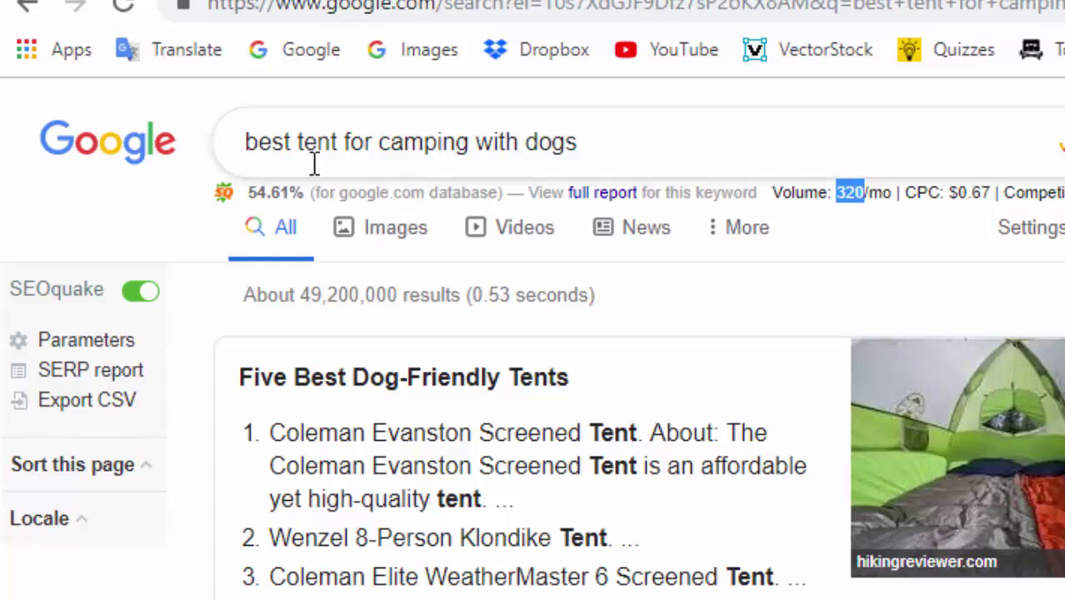
click(645, 135)
key(Escape)
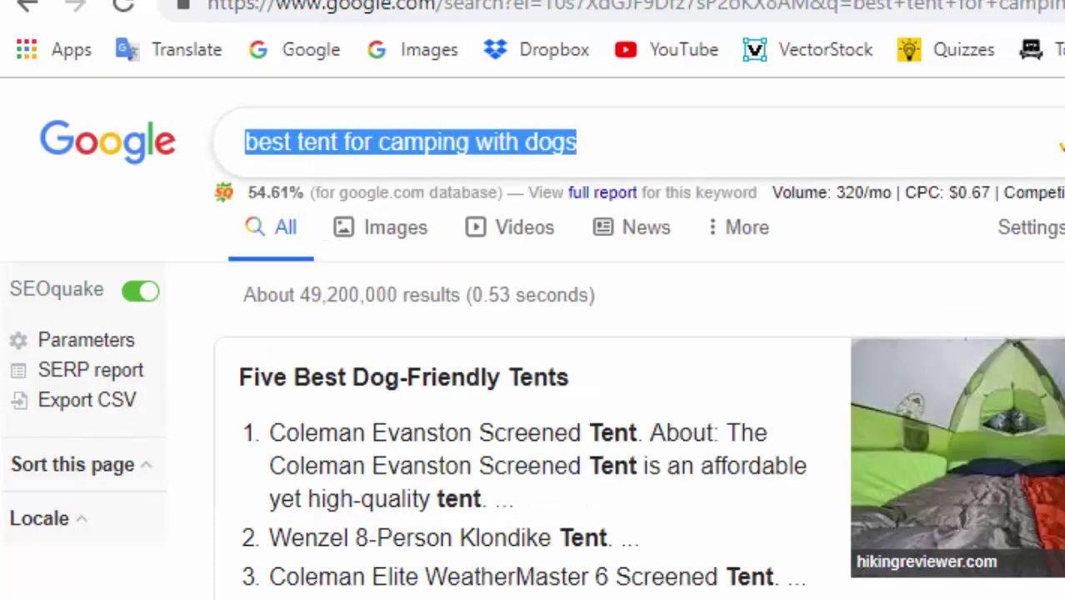
scroll(796, 535, down, 5)
scroll(812, 537, down, 1)
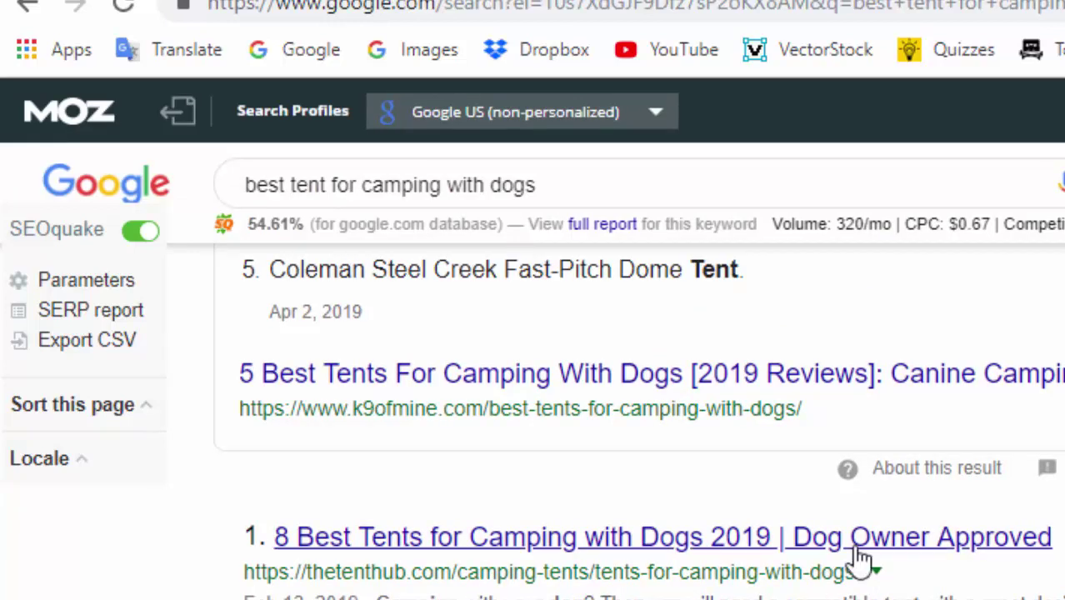
Compare the SEOquake domain score (DS) with the Moz domain authority (DA) of the first search result
scroll(855, 558, down, 2)
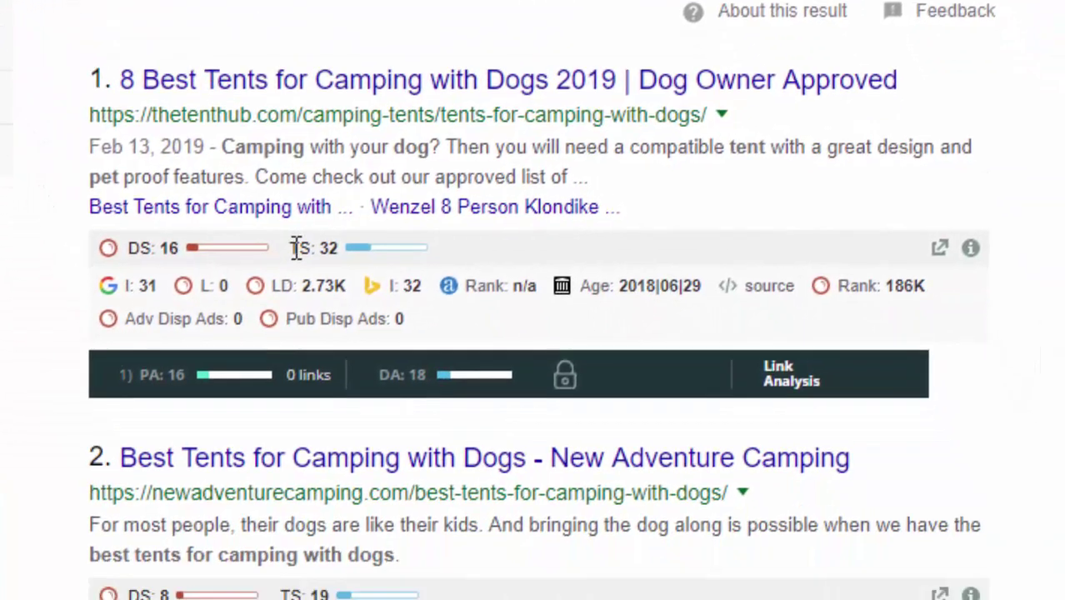
drag(445, 555, 494, 556)
drag(129, 247, 182, 250)
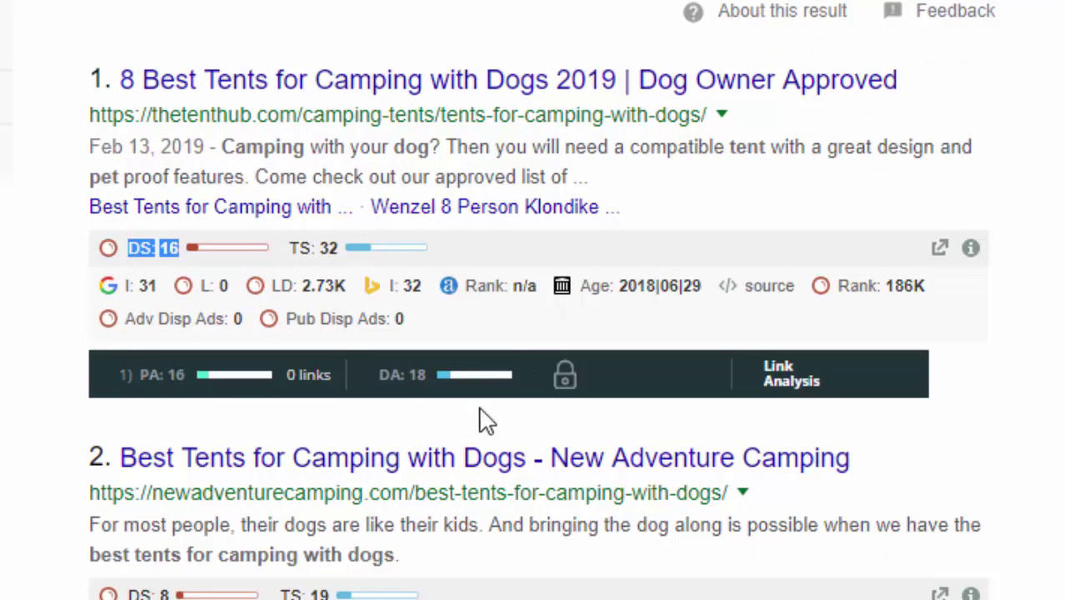
drag(380, 374, 427, 374)
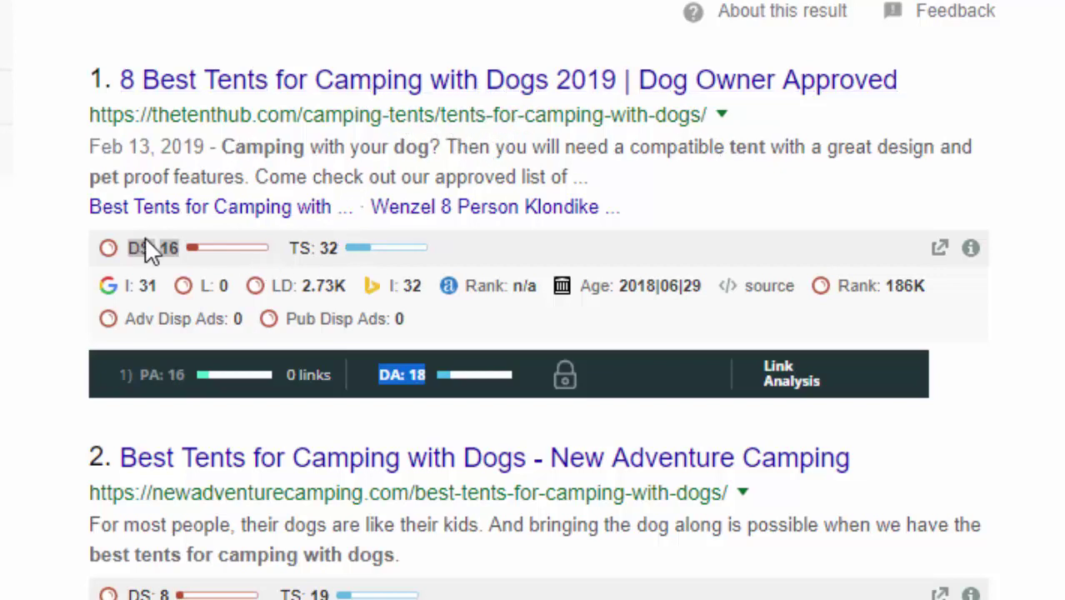
scroll(339, 202, down, 2)
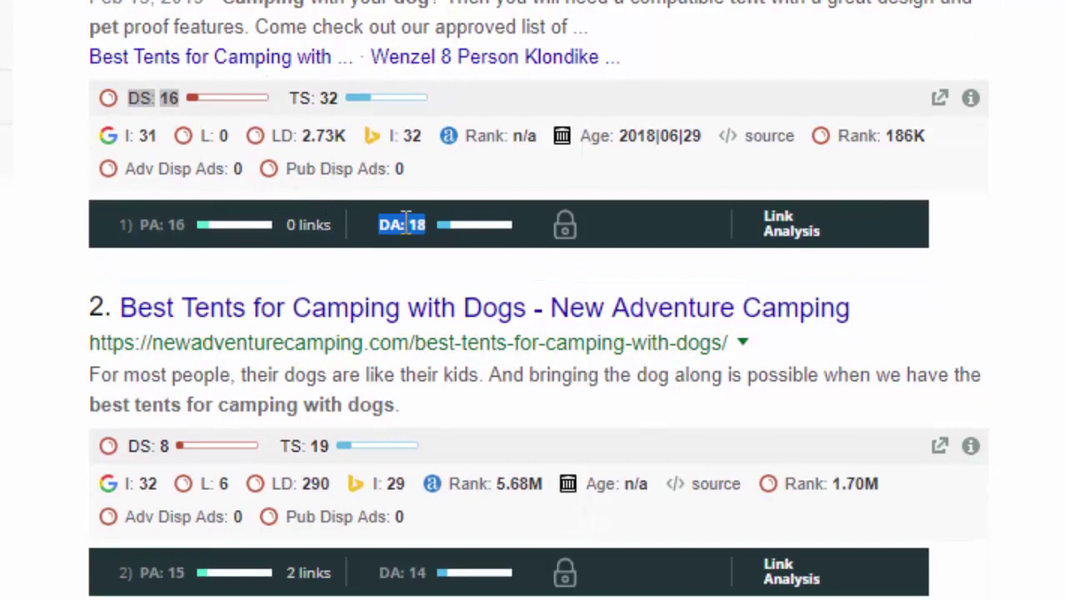
click(406, 223)
Examine the second result's Moz domain authority and compare its Google index count with the first result's
scroll(383, 329, down, 3)
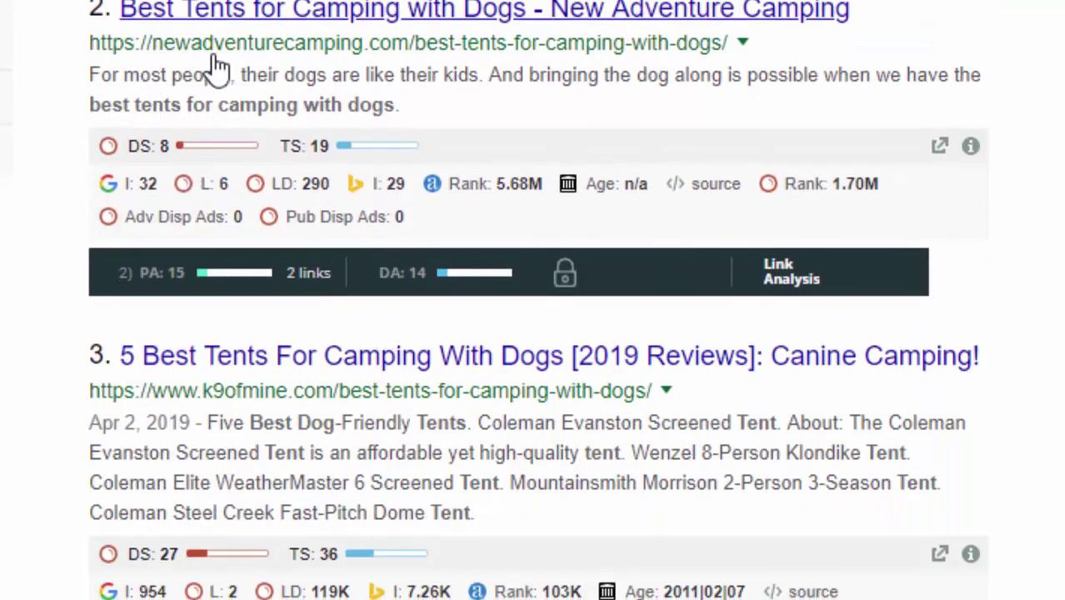
scroll(524, 142, up, 1)
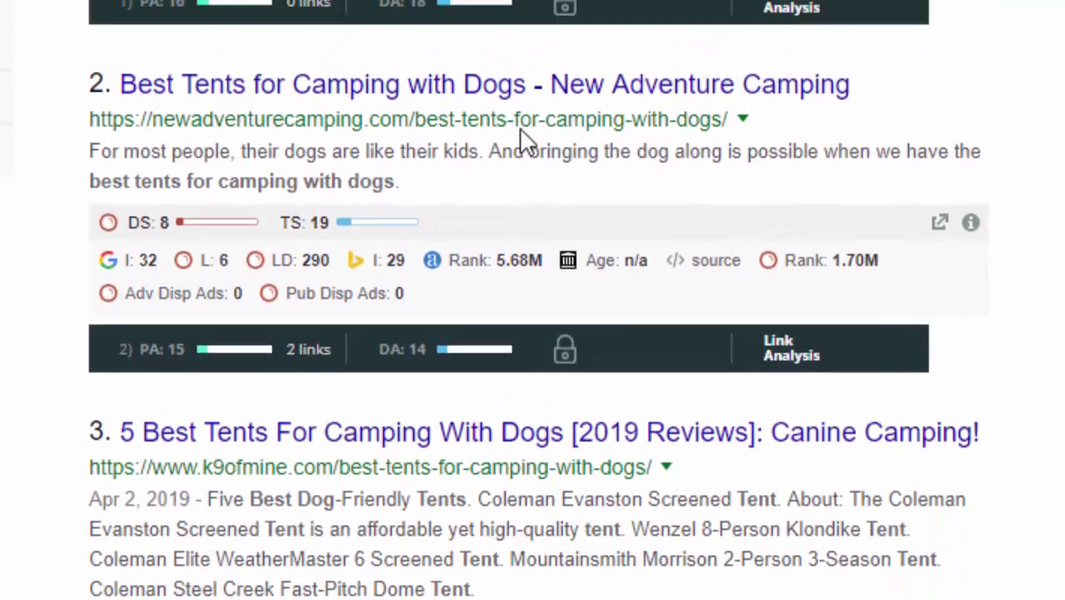
scroll(470, 205, up, 3)
scroll(755, 357, down, 4)
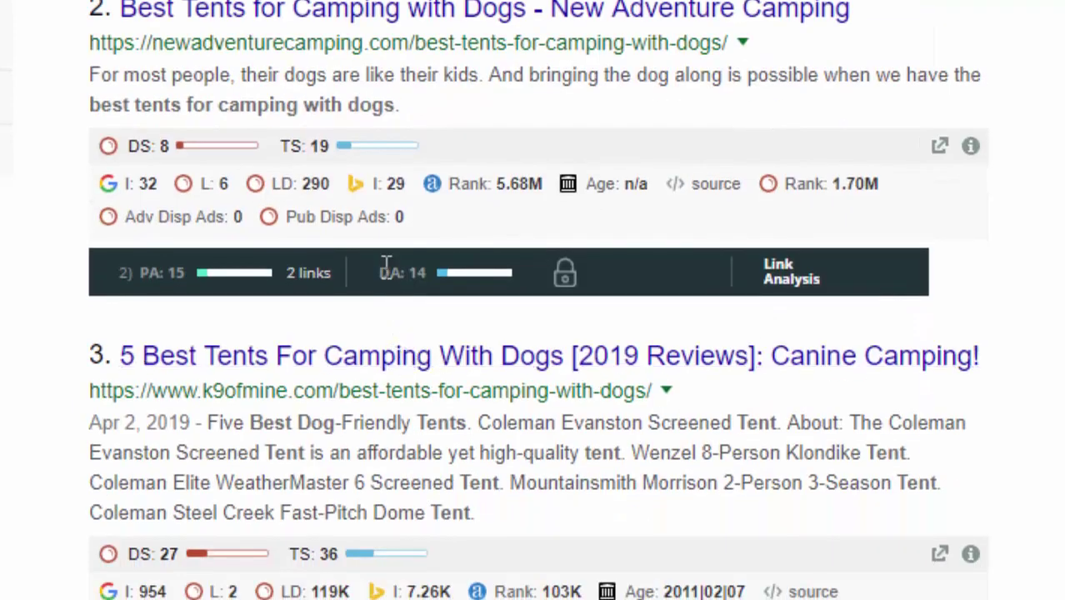
drag(380, 272, 428, 271)
scroll(437, 283, up, 4)
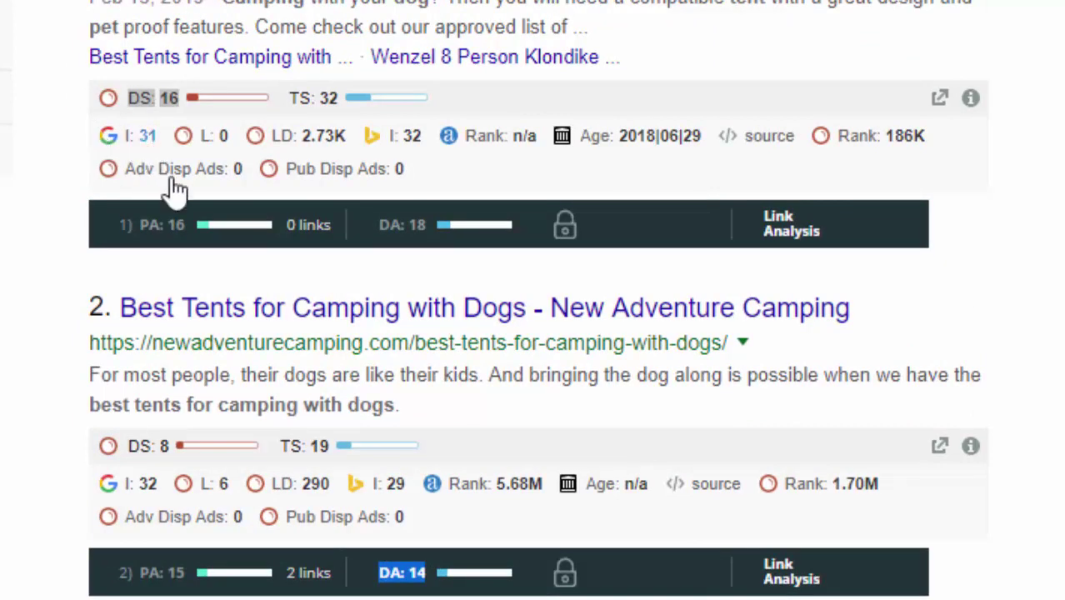
scroll(159, 204, down, 4)
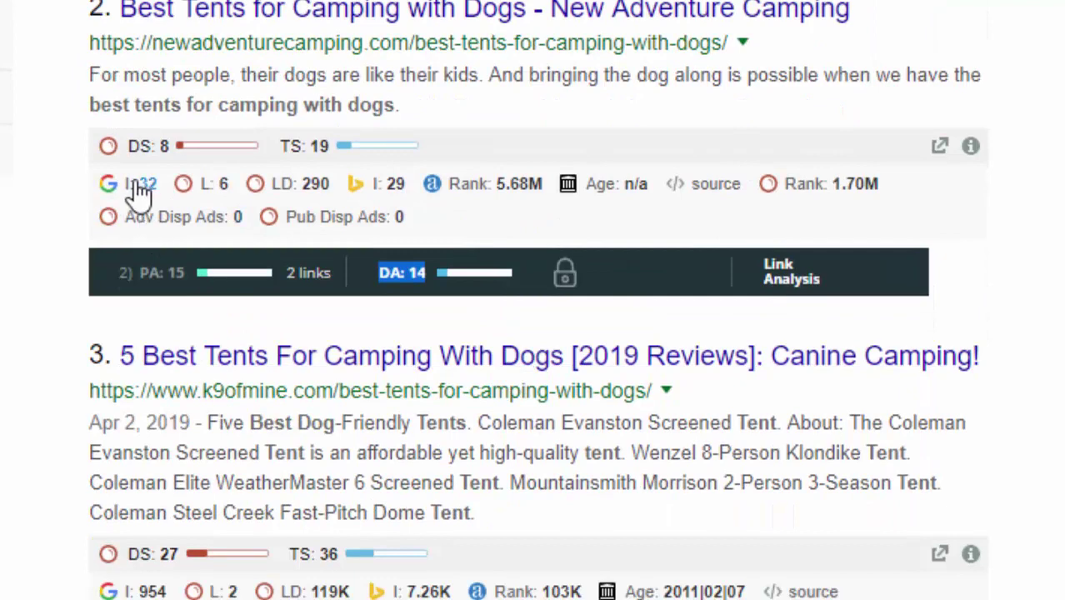
Examine the domain authority and link metrics of the third and fourth results against the first result
scroll(425, 214, down, 4)
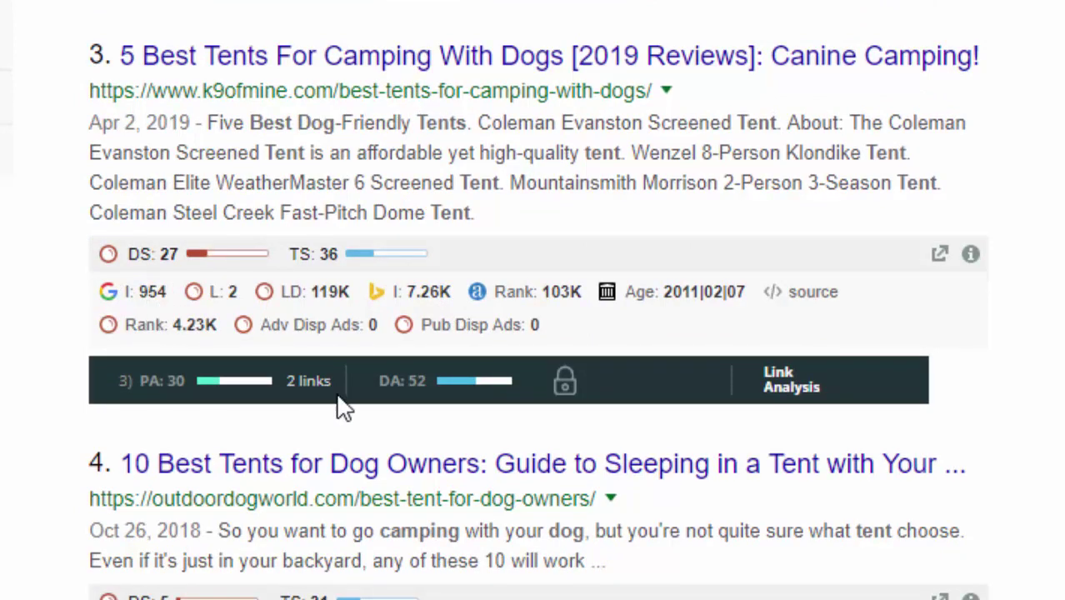
drag(380, 382, 427, 382)
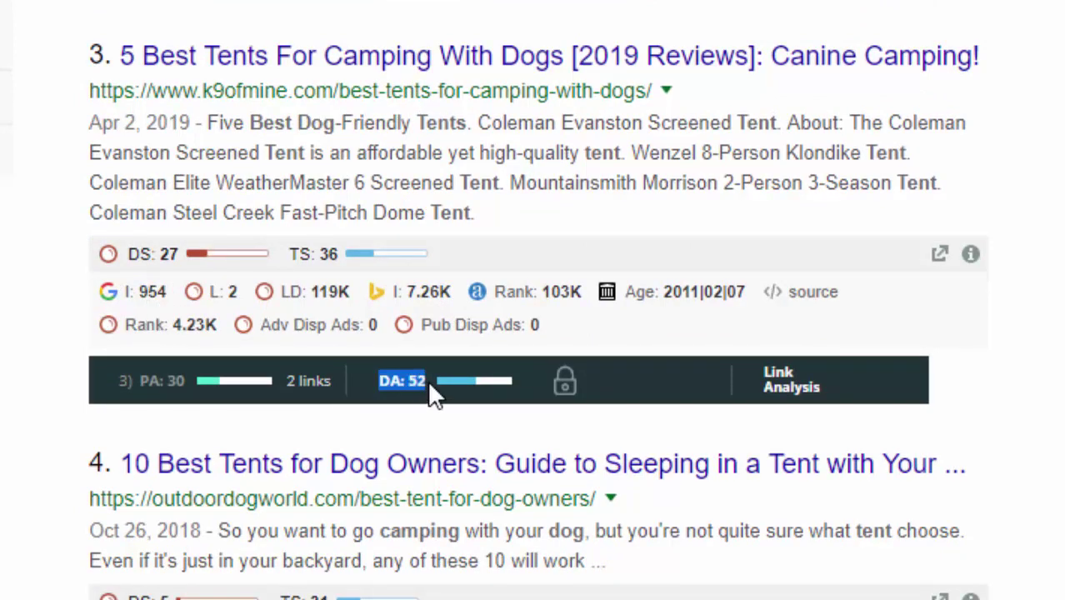
scroll(233, 308, up, 5)
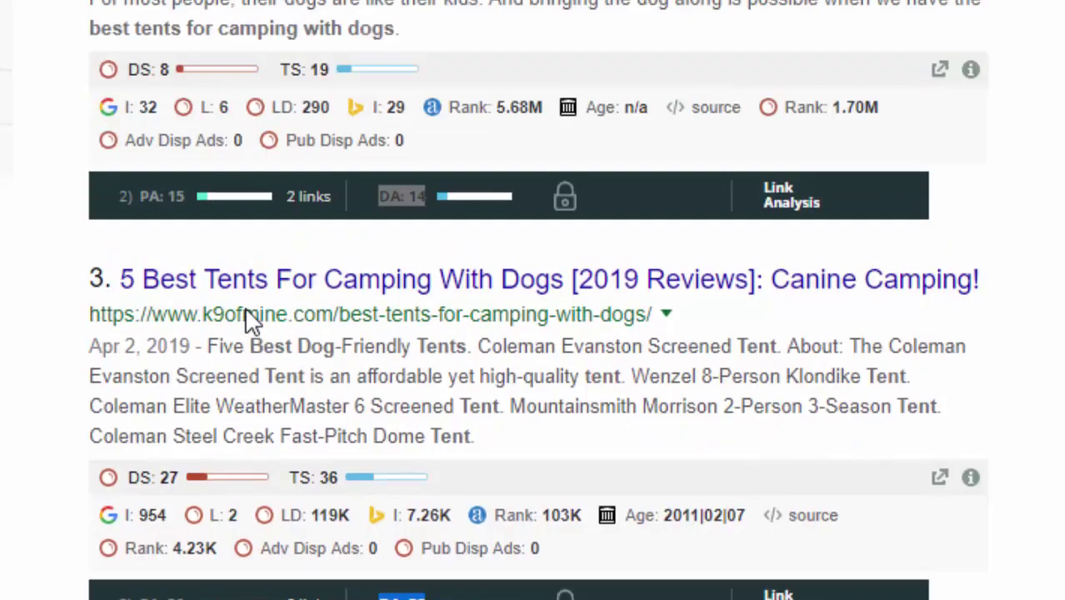
scroll(227, 350, up, 3)
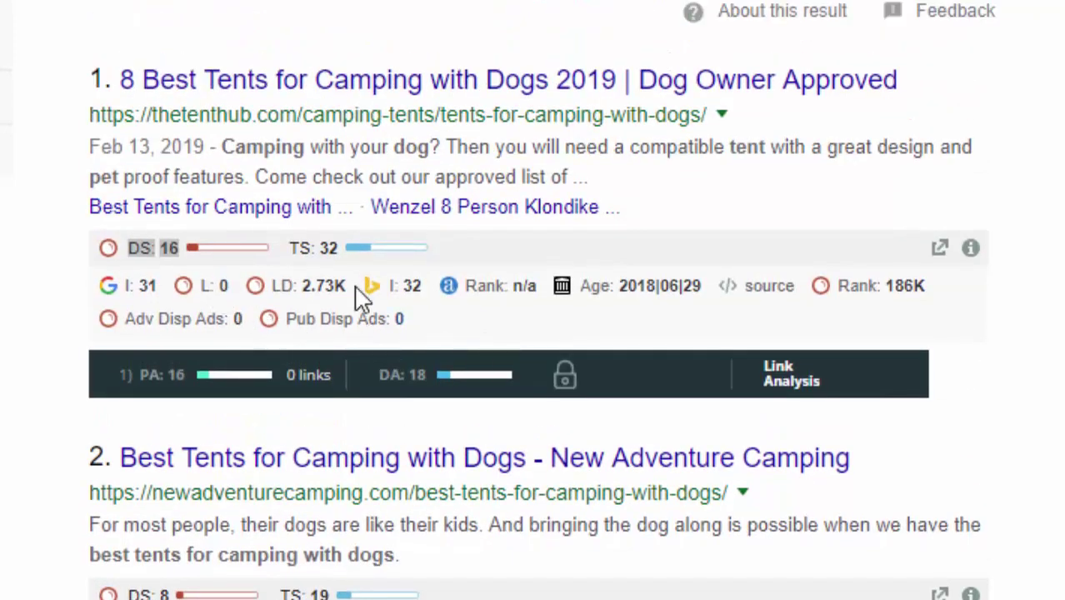
scroll(383, 300, down, 10)
scroll(416, 375, down, 2)
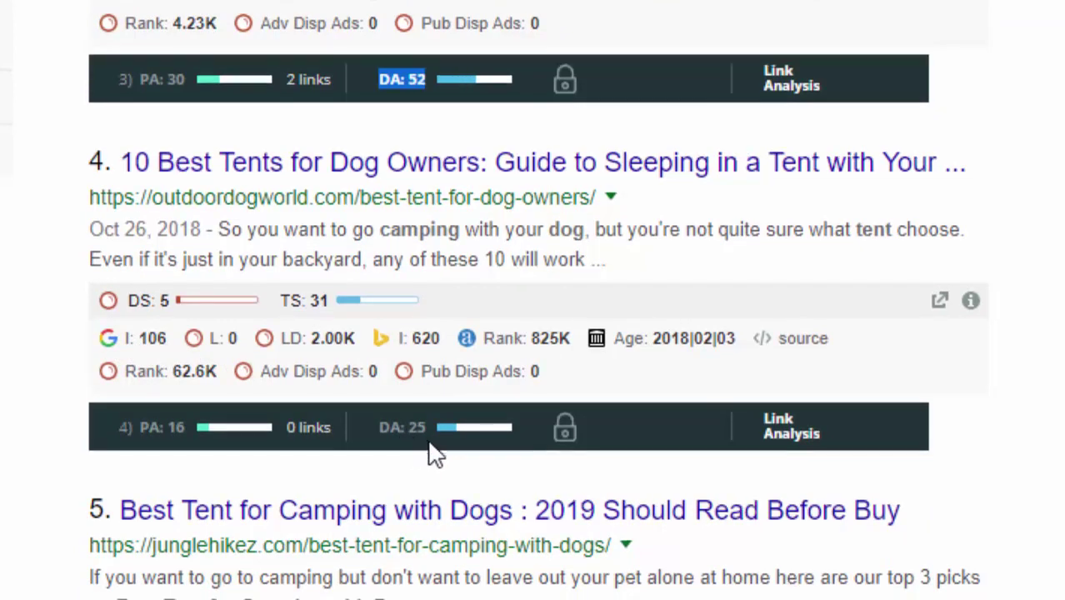
Review the Google index, backlink and domain authority metrics of the fifth to tenth results
scroll(416, 450, down, 7)
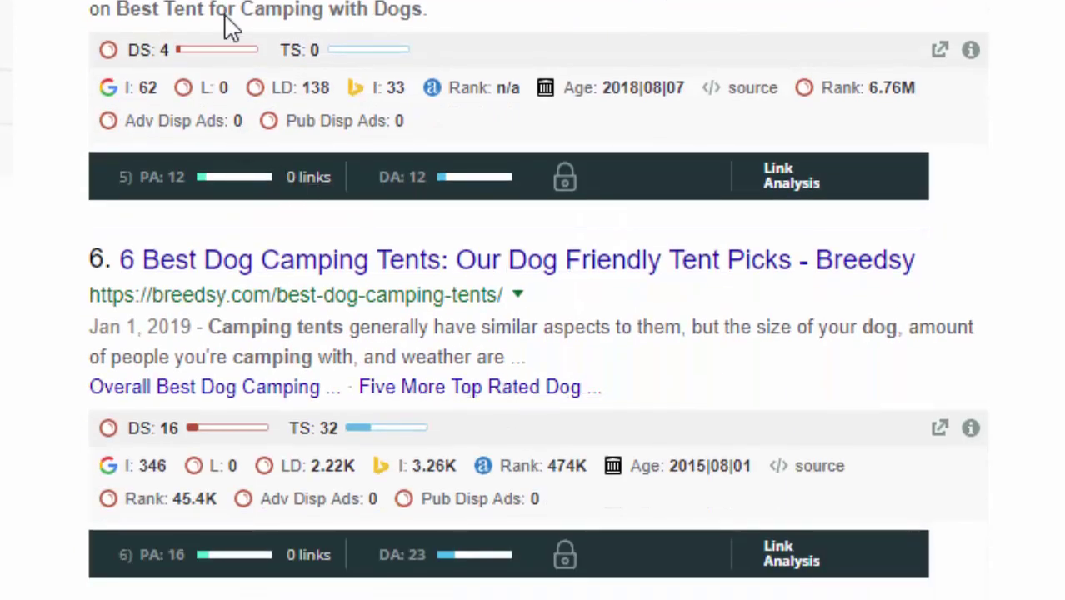
scroll(241, 121, up, 2)
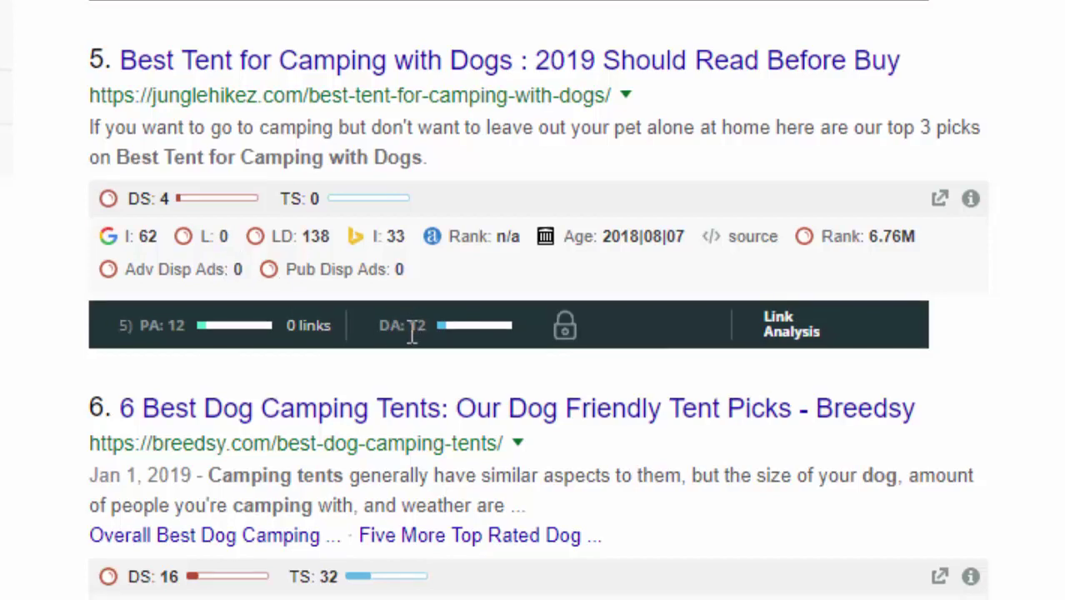
scroll(411, 325, down, 3)
scroll(486, 406, down, 3)
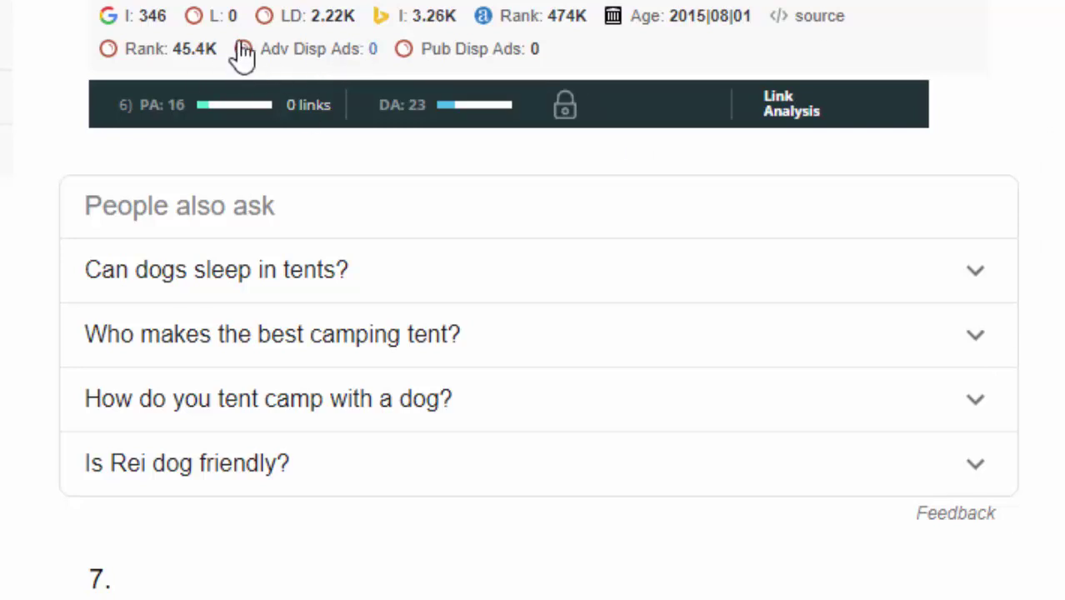
scroll(281, 66, up, 2)
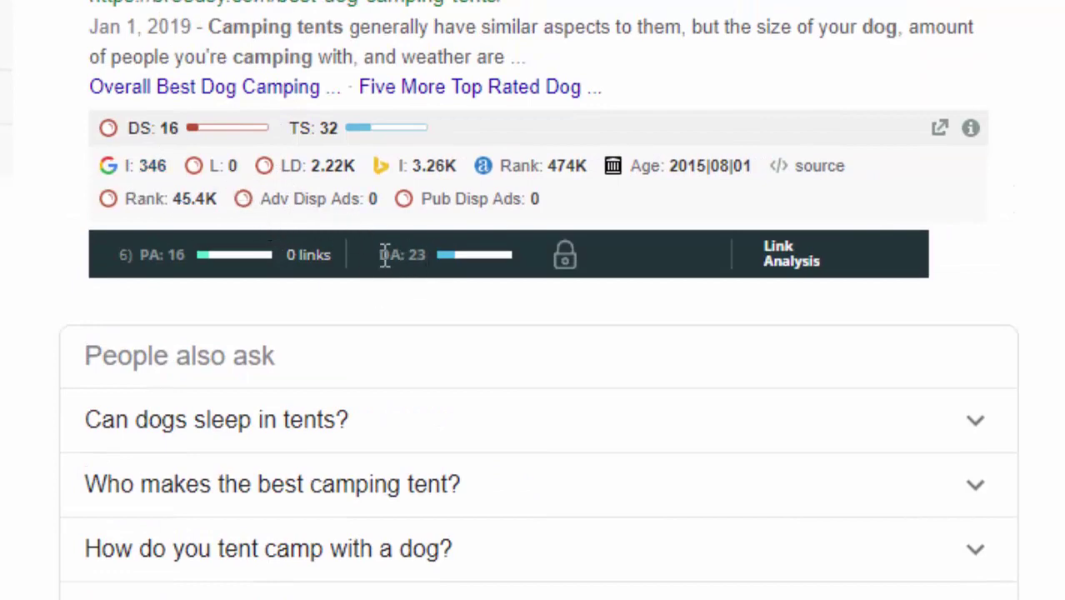
drag(385, 255, 435, 279)
scroll(466, 284, down, 5)
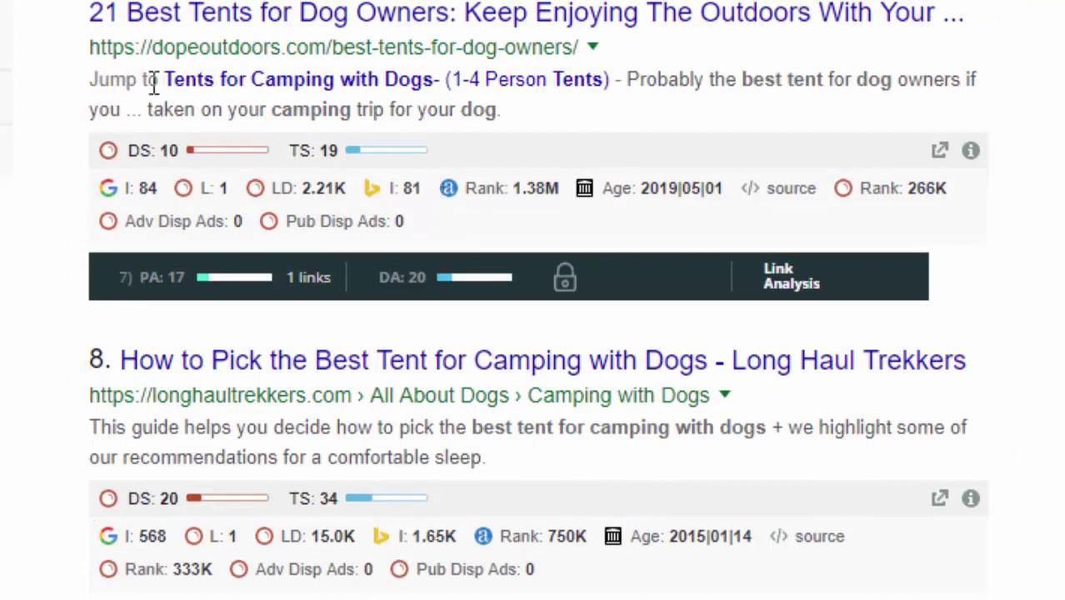
scroll(468, 309, down, 2)
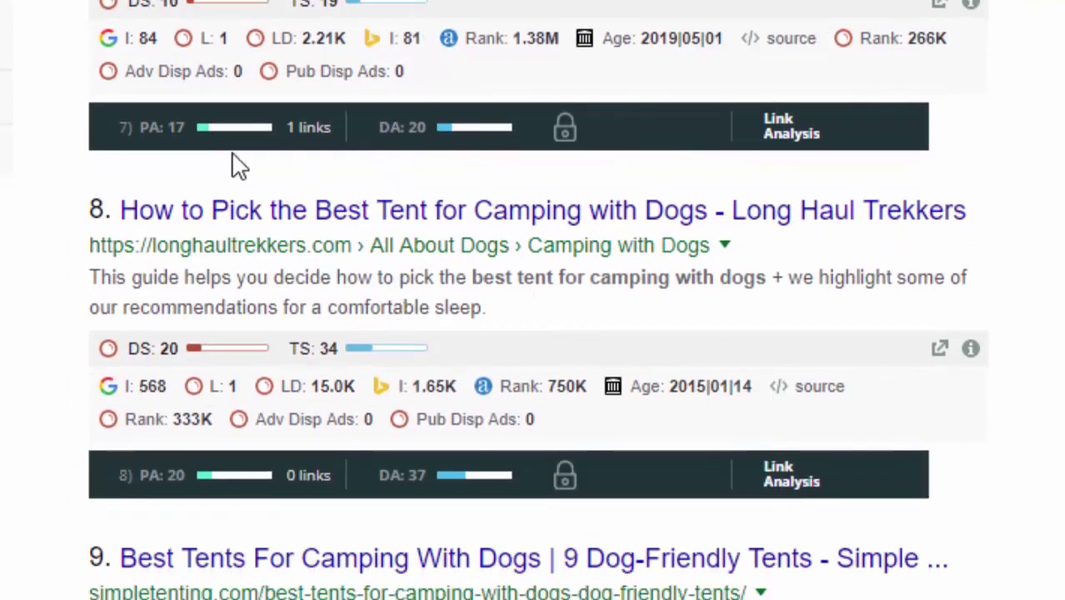
scroll(361, 417, down, 5)
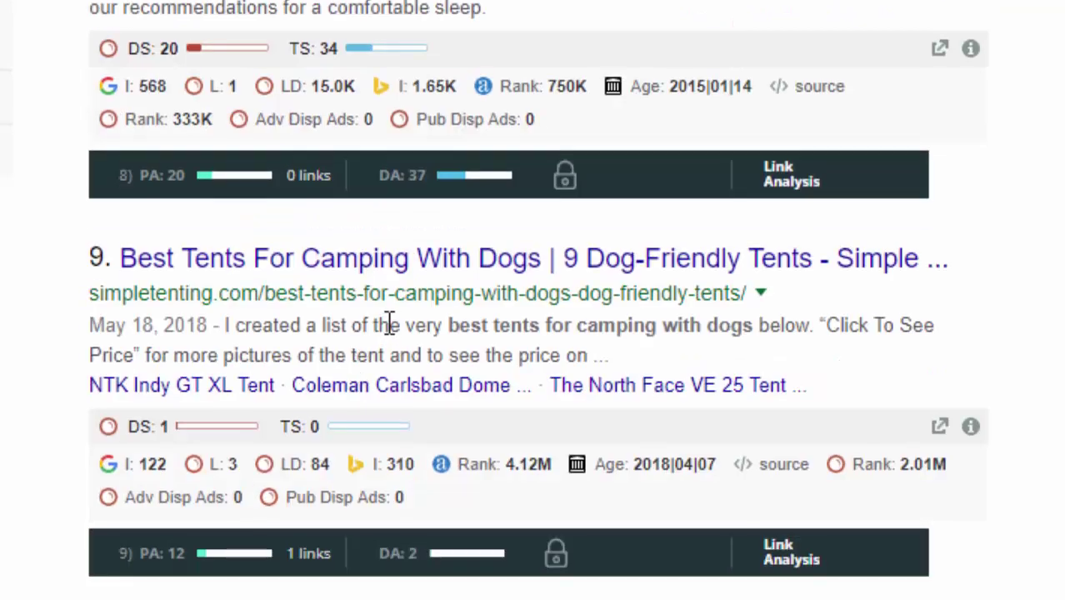
scroll(400, 316, down, 4)
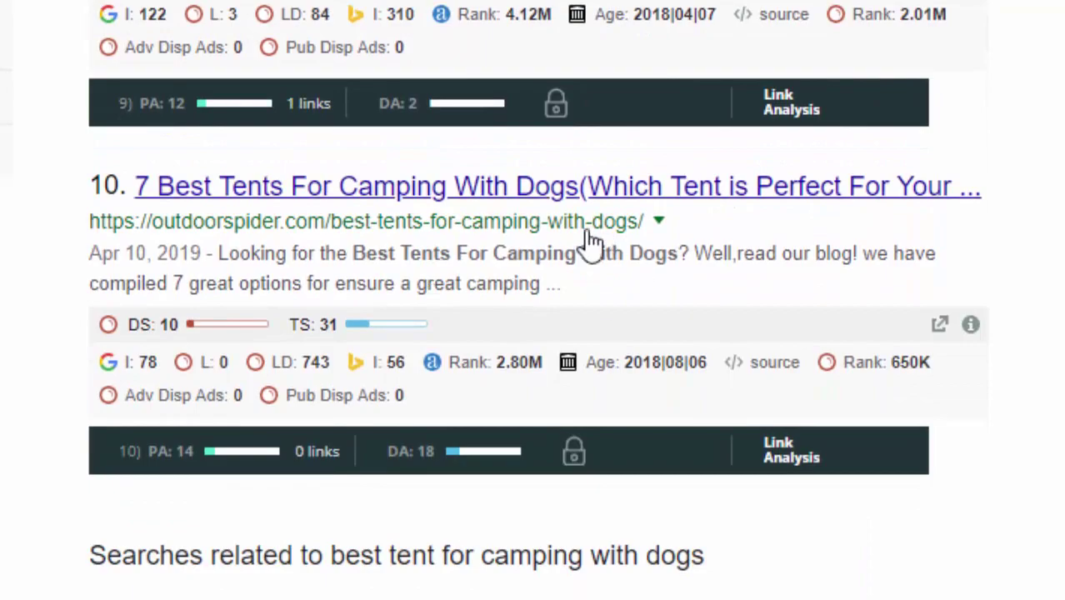
Review the related searches and their monthly volumes at the end of the results page
scroll(608, 250, down, 2)
scroll(630, 265, down, 4)
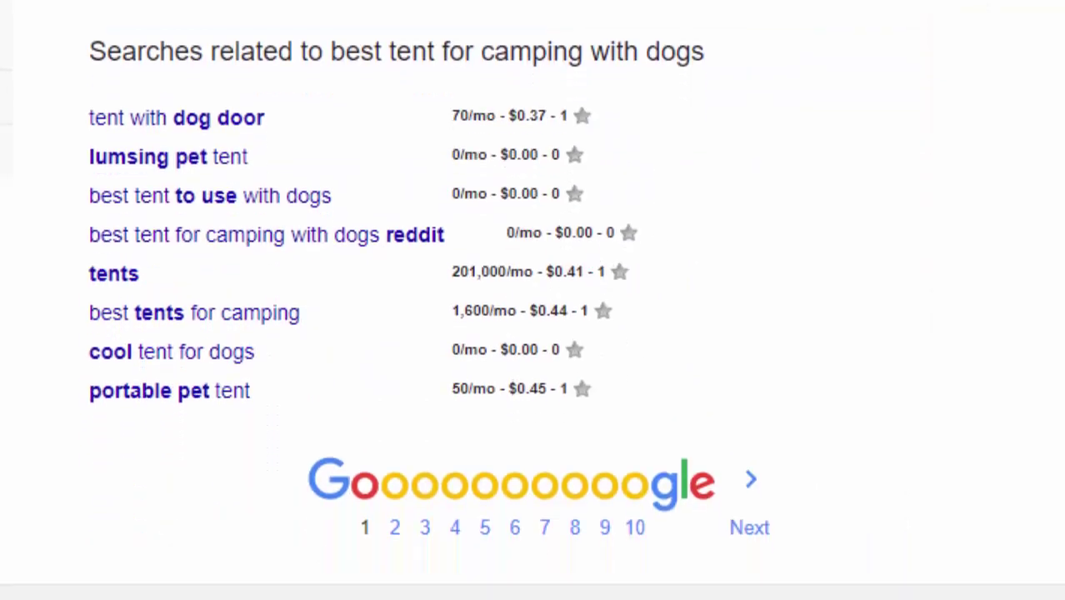
key(Home)
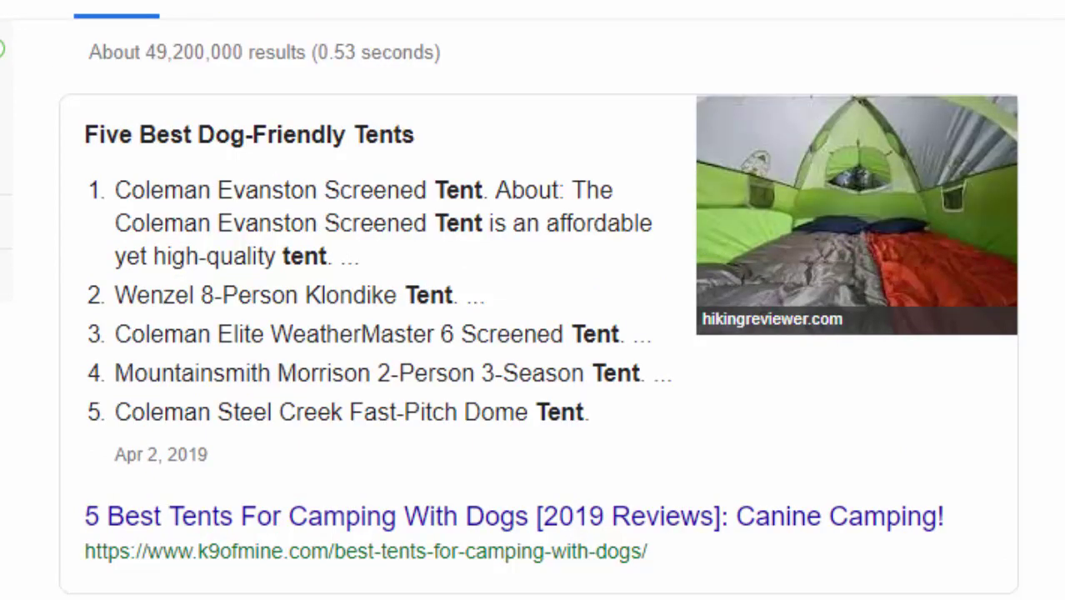
Recheck the Google index, link and domain authority metrics of the first four results
scroll(630, 250, down, 5)
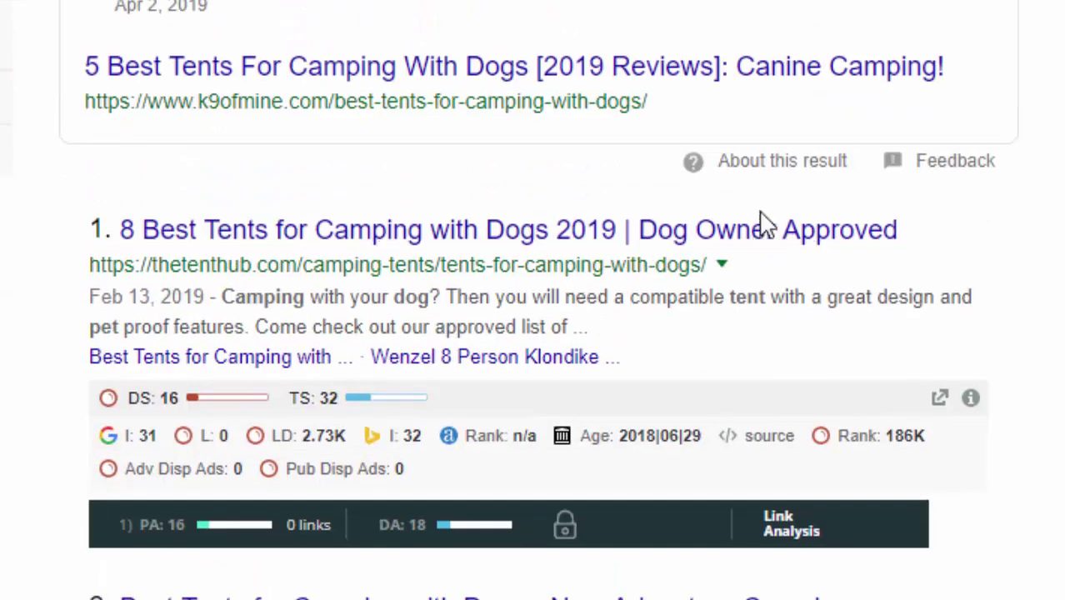
scroll(766, 225, down, 3)
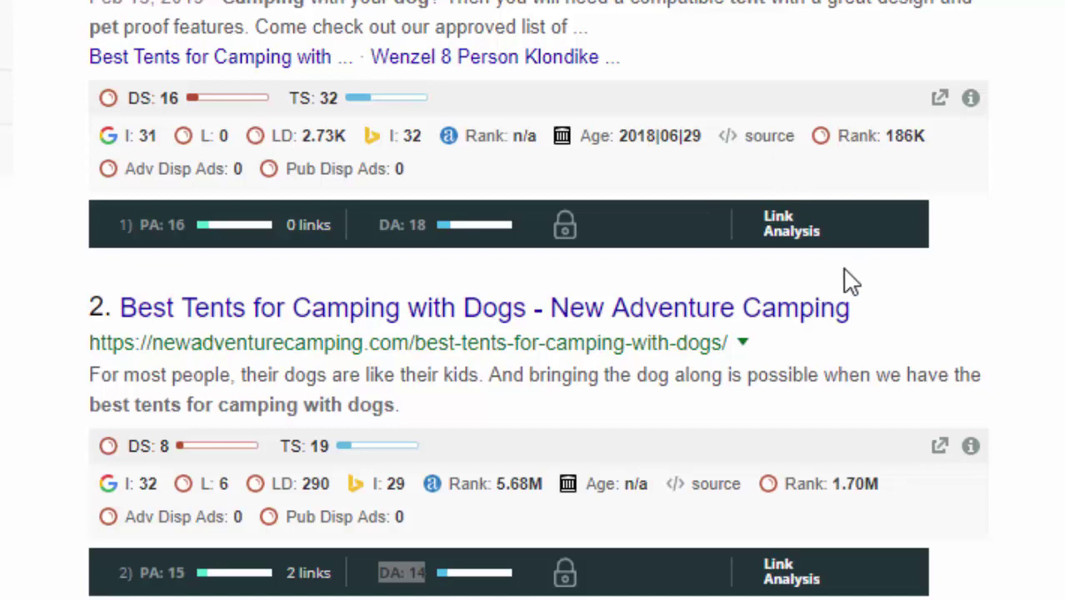
scroll(796, 283, up, 1)
scroll(795, 283, up, 8)
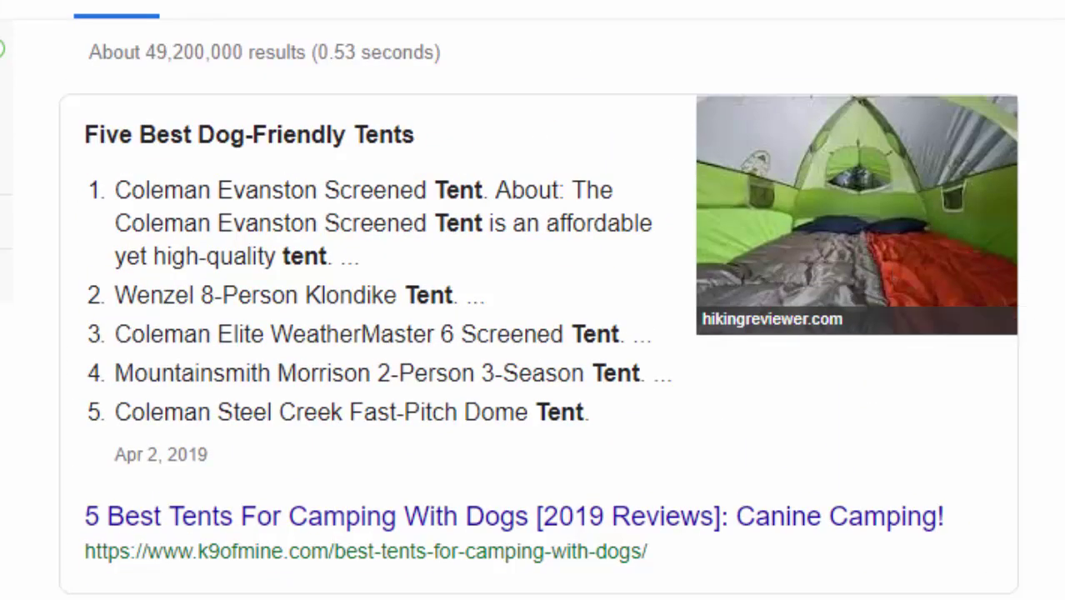
scroll(454, 366, down, 9)
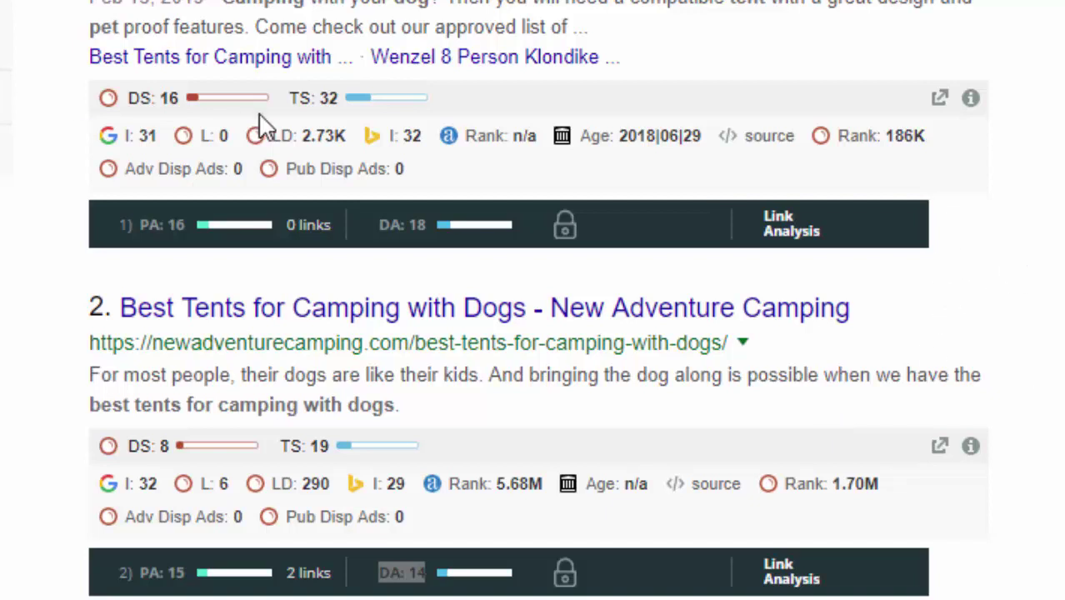
scroll(310, 200, down, 3)
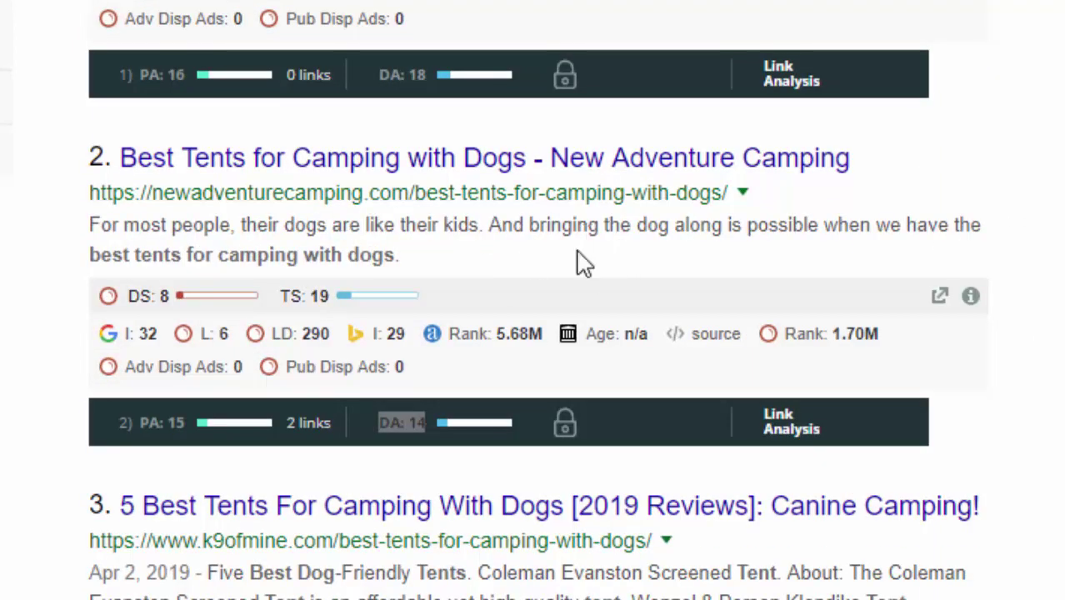
scroll(154, 362, down, 10)
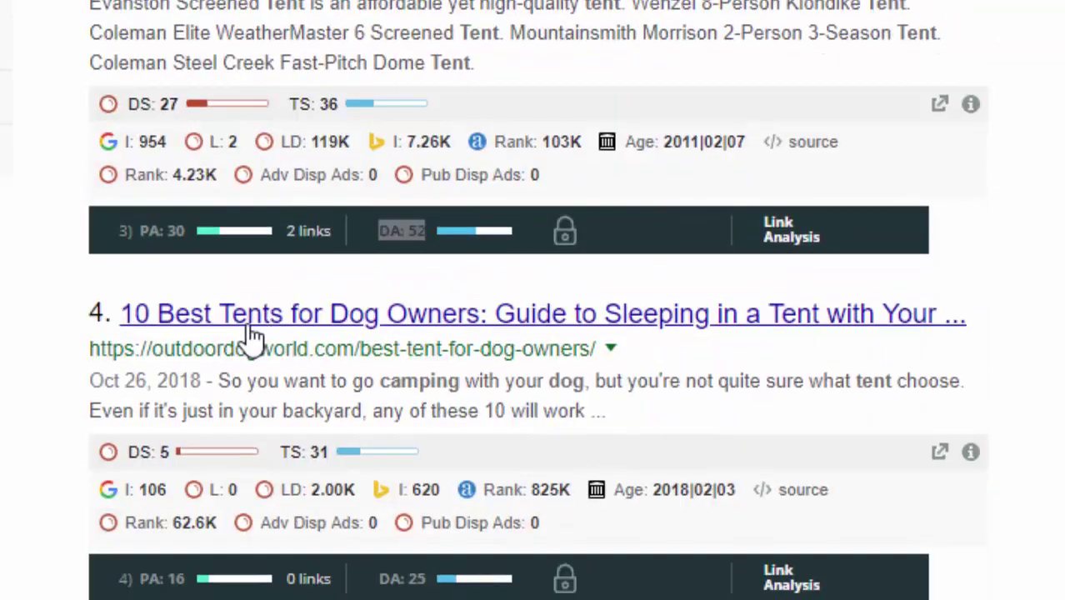
scroll(321, 320, up, 15)
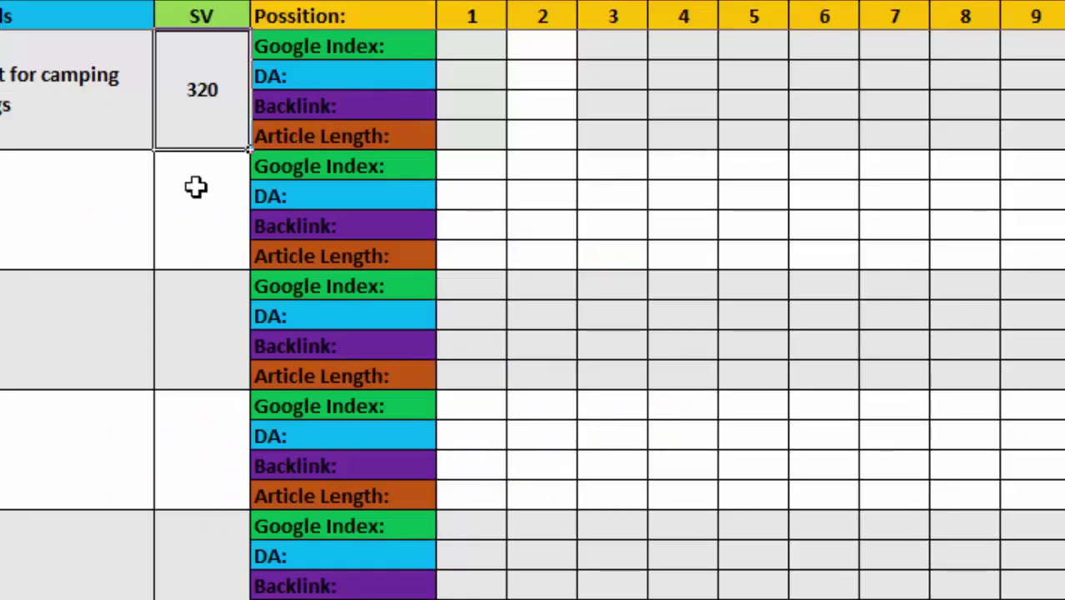
Switch to the Excel keyword sheet and check the keyword's cell and its Google Index cell for position 1
click(102, 186)
click(50, 114)
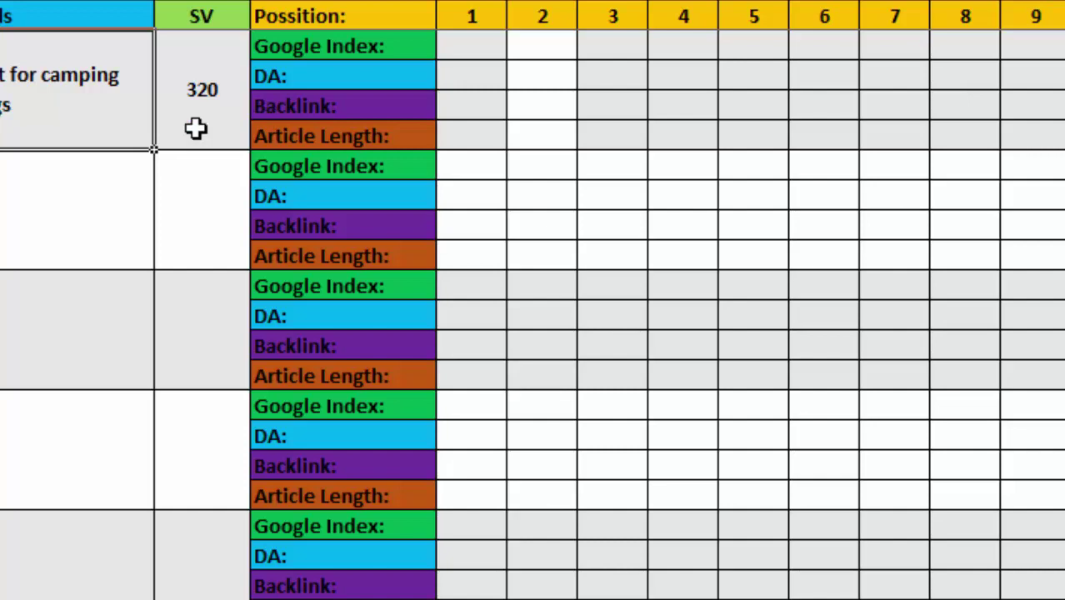
click(495, 45)
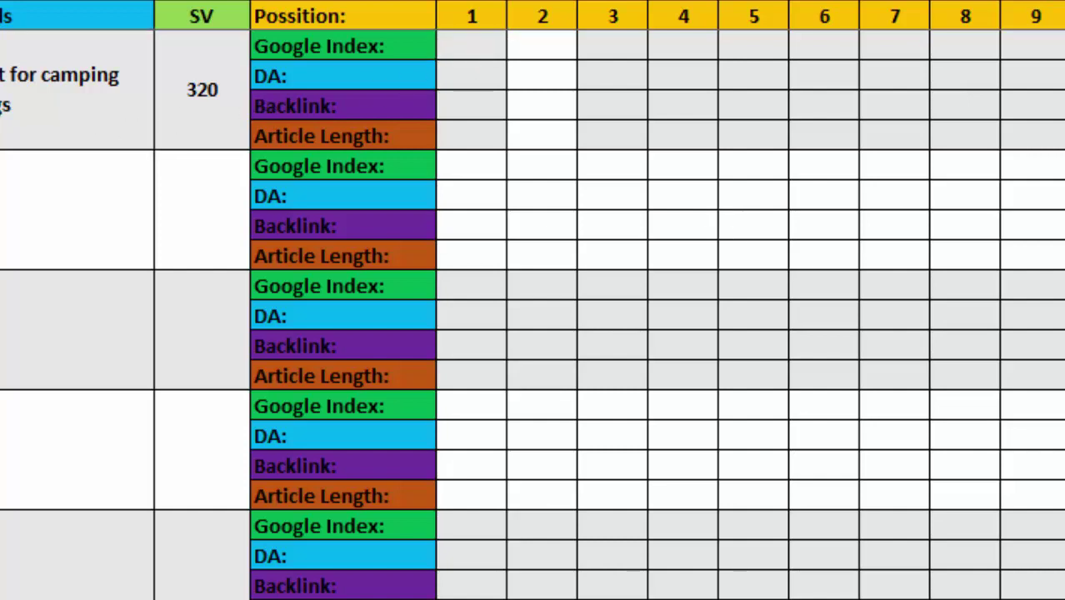
Switch back to the Google results and examine the titles and metrics of the first three results
key(alt+Tab)
scroll(686, 482, up, 4)
scroll(626, 342, down, 7)
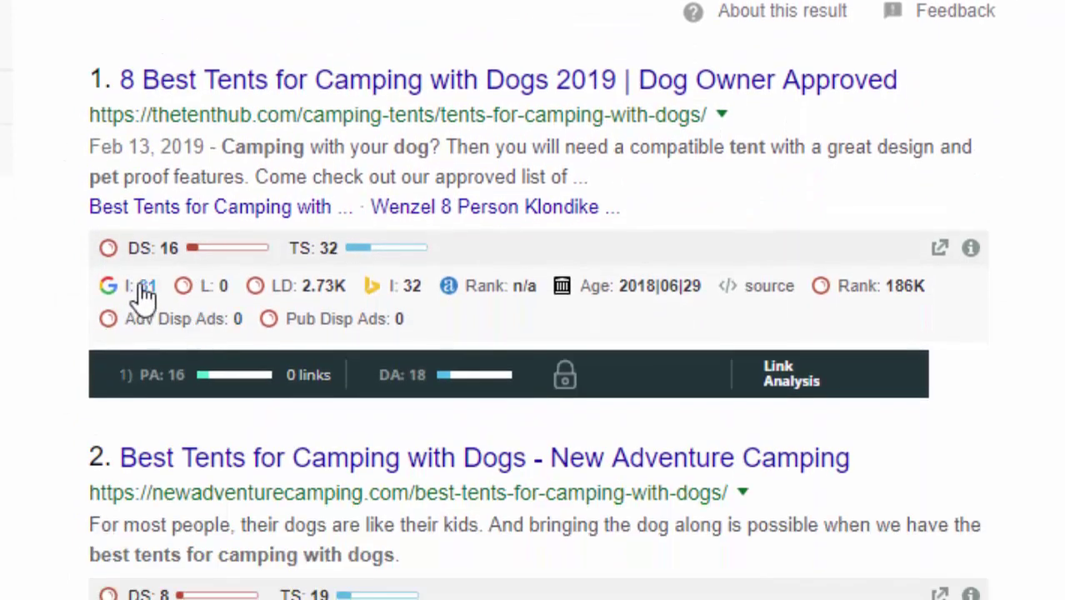
scroll(150, 275, down, 2)
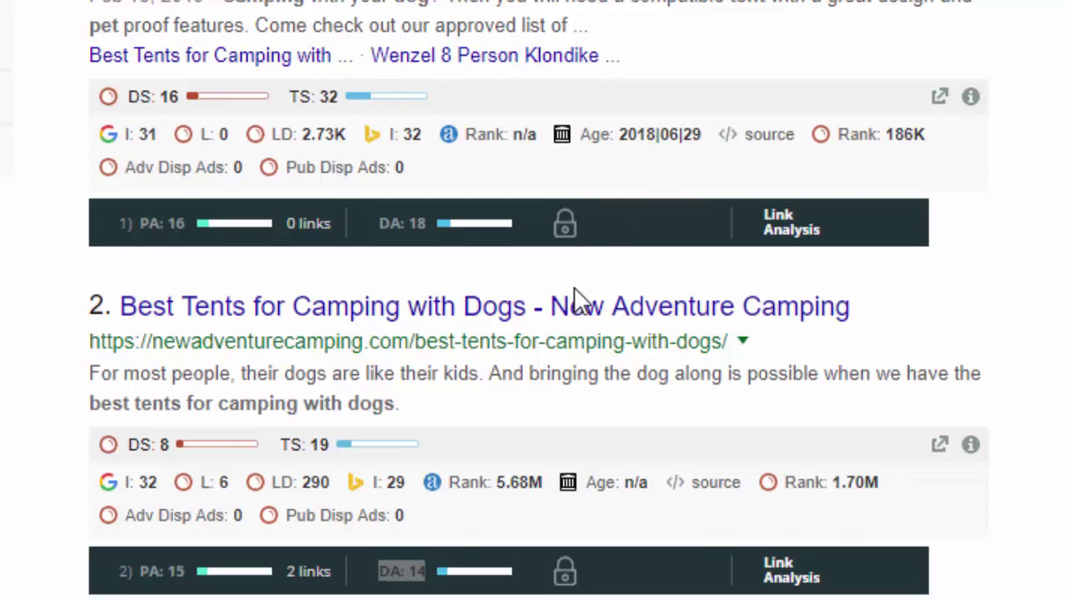
scroll(575, 300, down, 3)
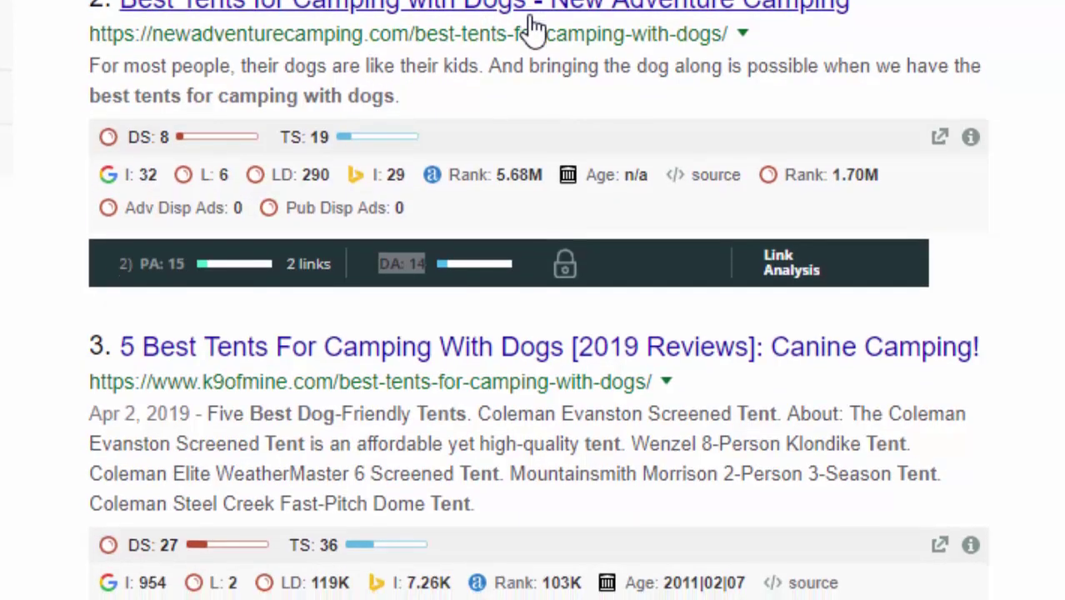
Open the fourth result, "10 Best Tents for Dog Owners", in a new tab
scroll(466, 100, down, 4)
scroll(399, 160, down, 3)
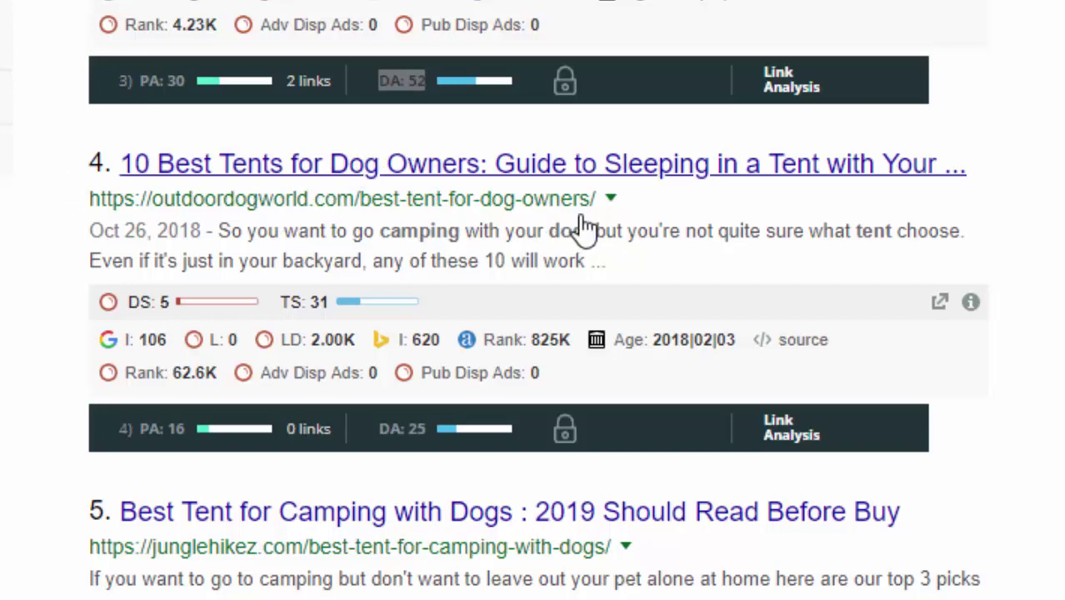
right_click(510, 177)
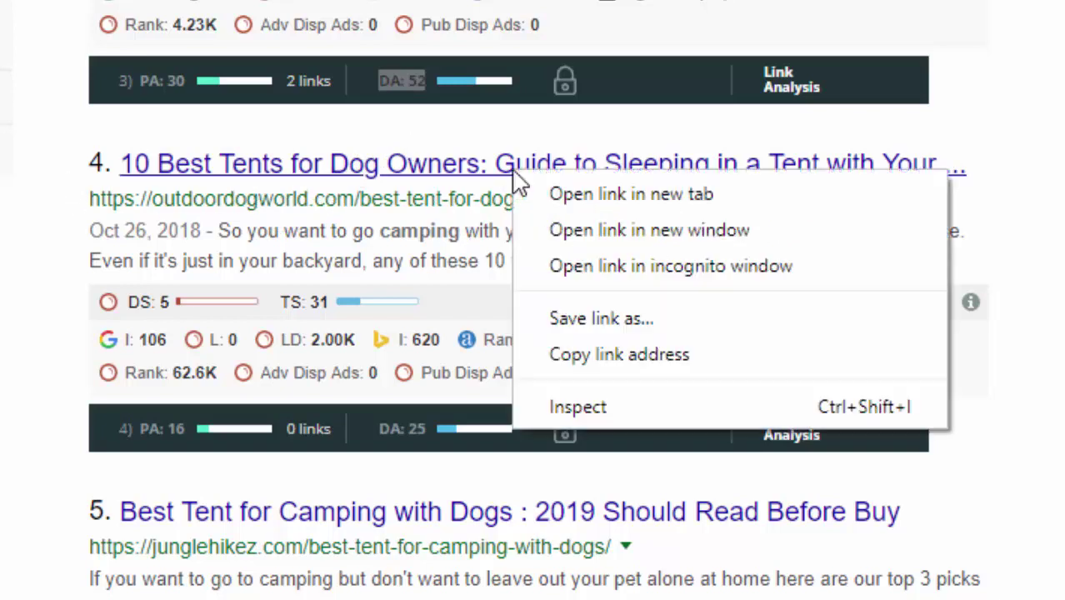
click(605, 196)
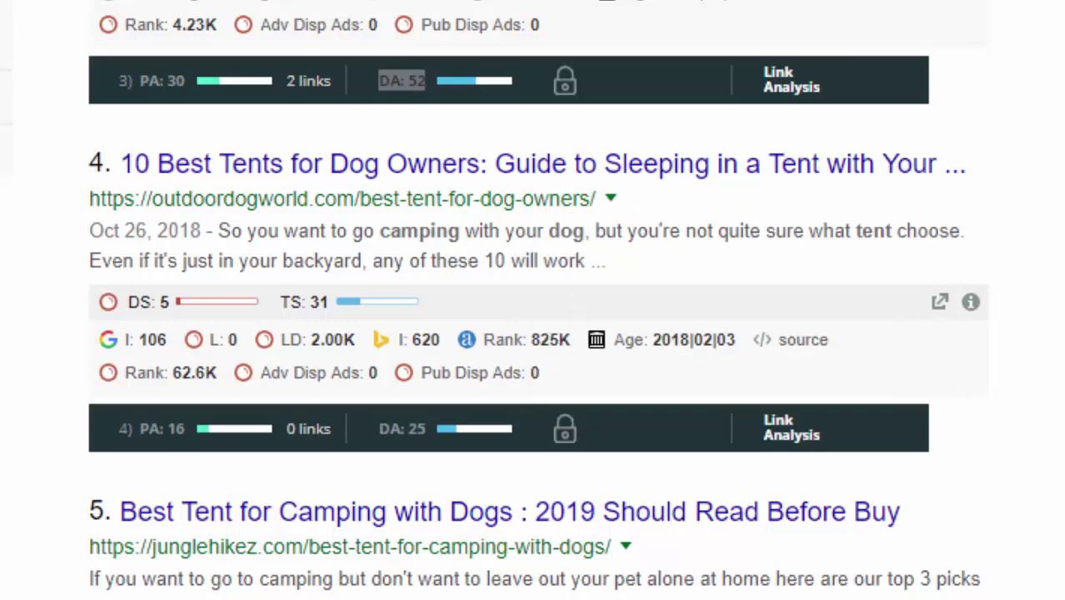
Check how the titles and URLs of the fifth to tenth results use the keyword "best tent for camping with dogs"
scroll(533, 300, down, 5)
scroll(534, 300, up, 10)
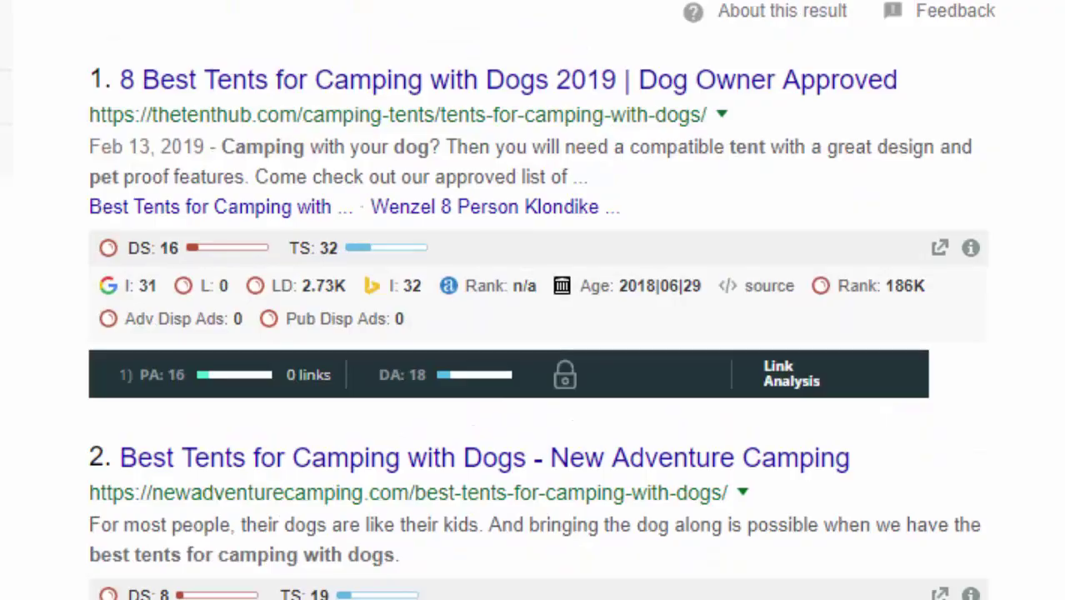
scroll(542, 190, down, 10)
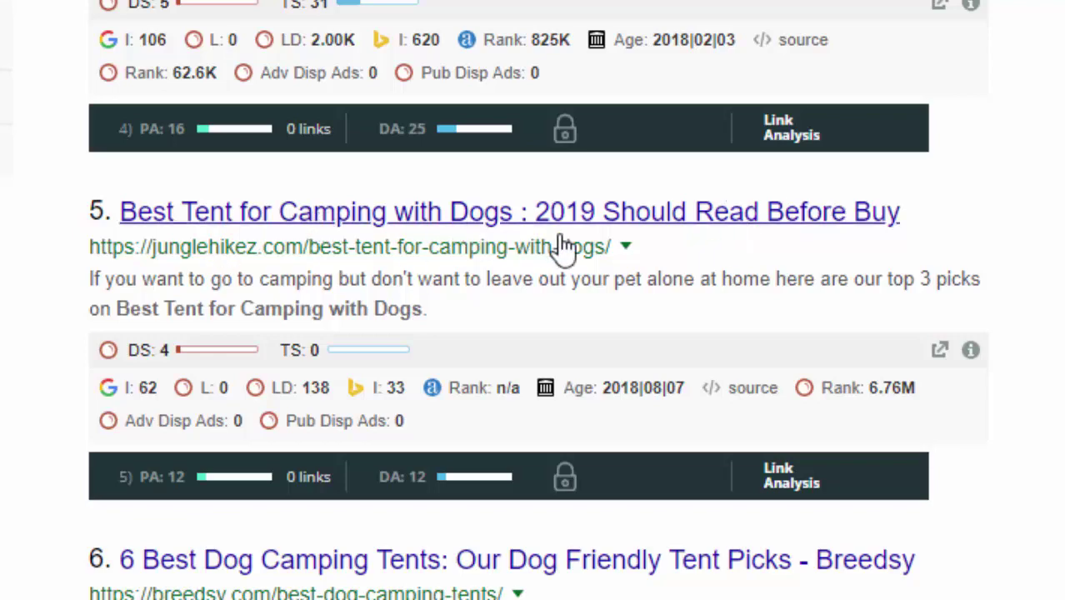
scroll(560, 246, down, 3)
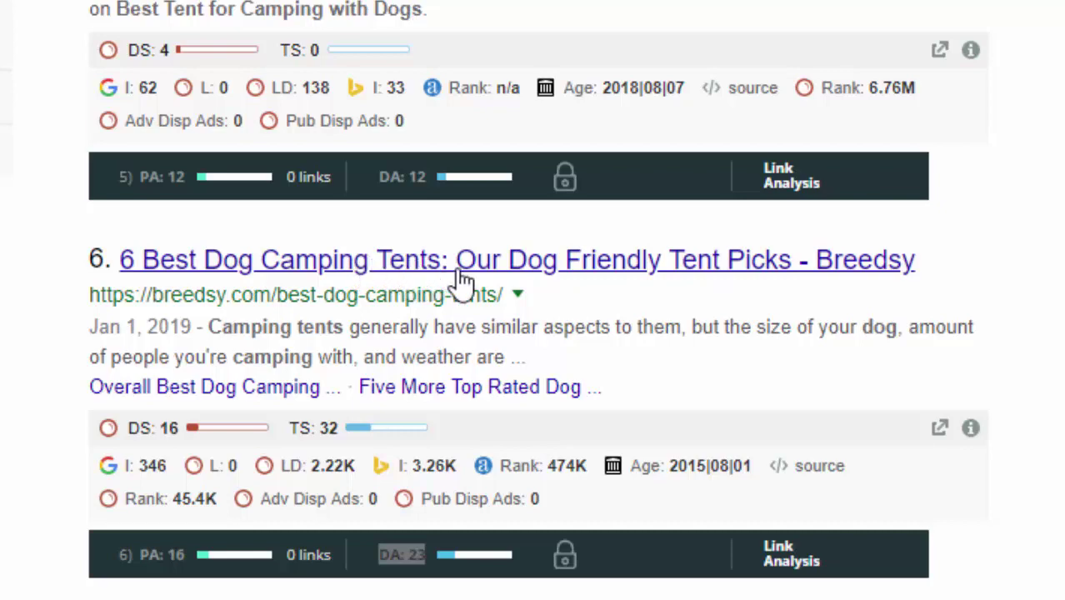
scroll(487, 285, down, 2)
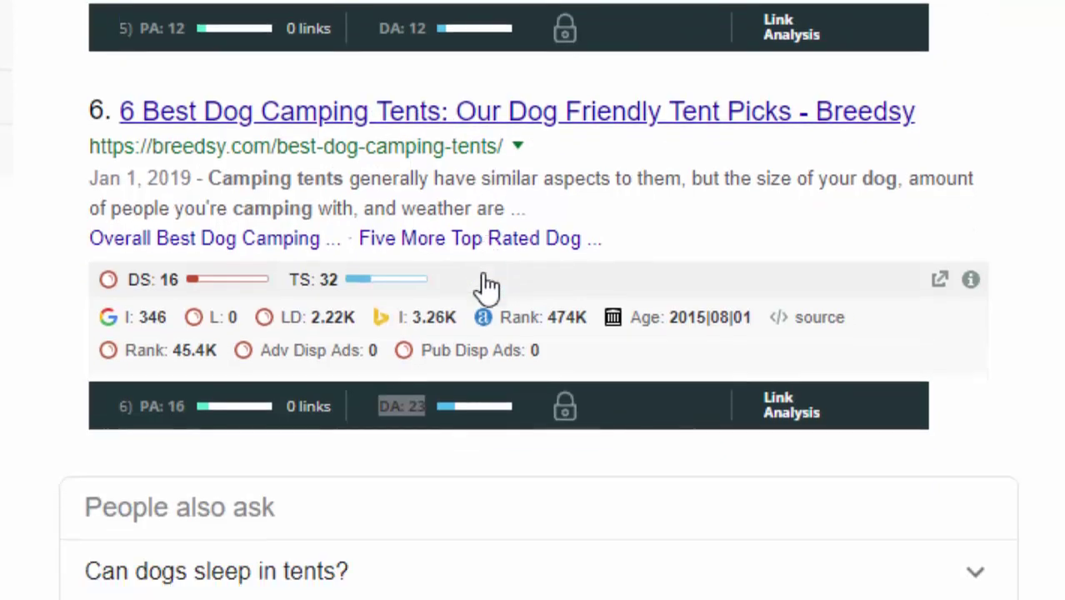
scroll(571, 258, down, 10)
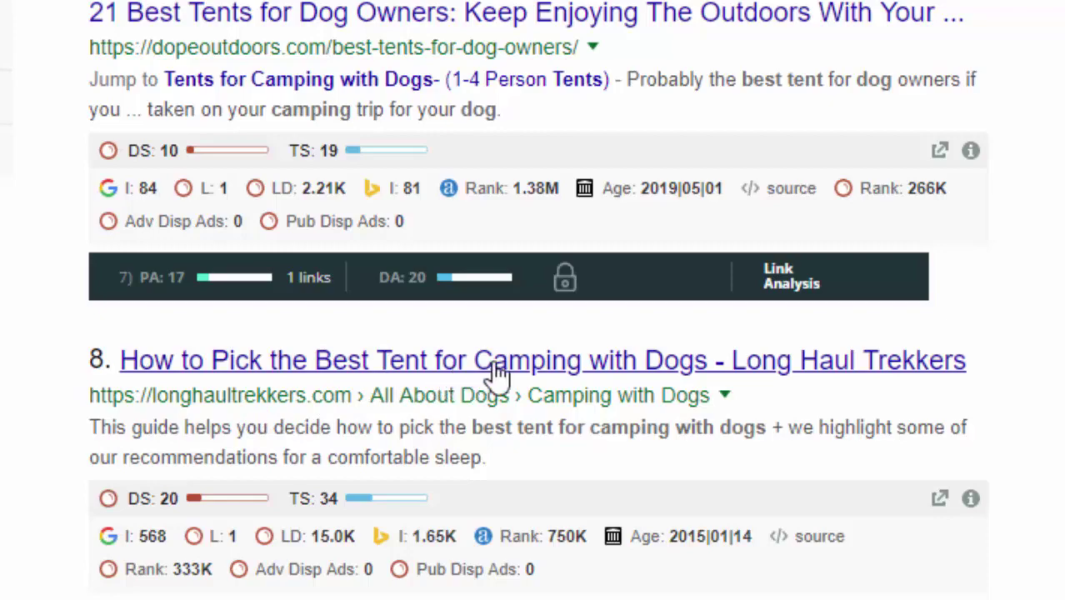
scroll(646, 375, down, 3)
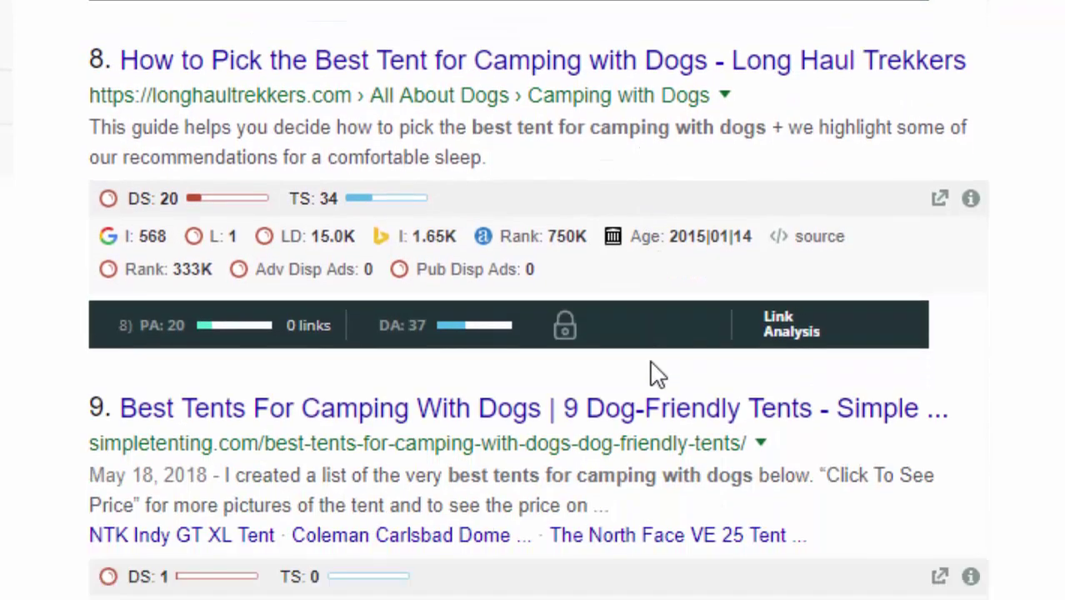
scroll(630, 373, down, 5)
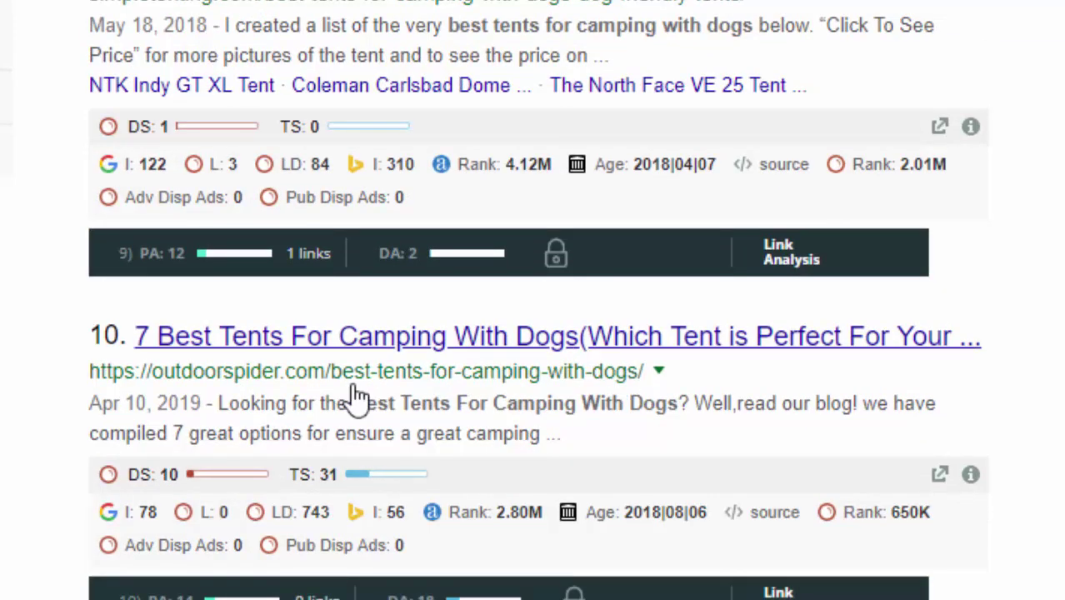
scroll(511, 374, up, 15)
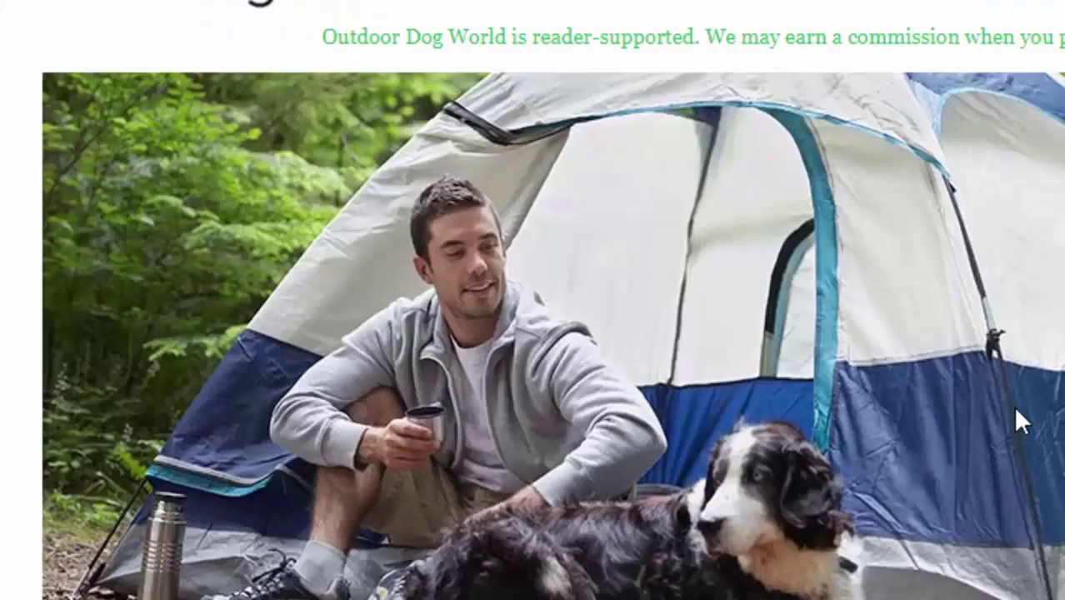
Search the opened Outdoor Dog World article for "camping with dogs" and for just "dogs"
scroll(1016, 409, down, 6)
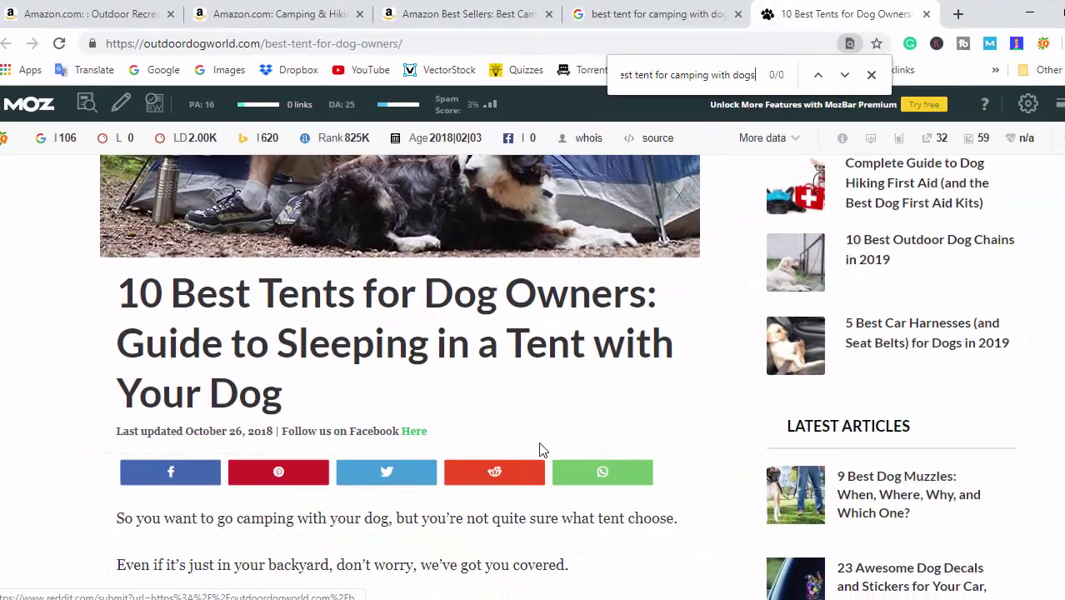
drag(671, 75, 446, 75)
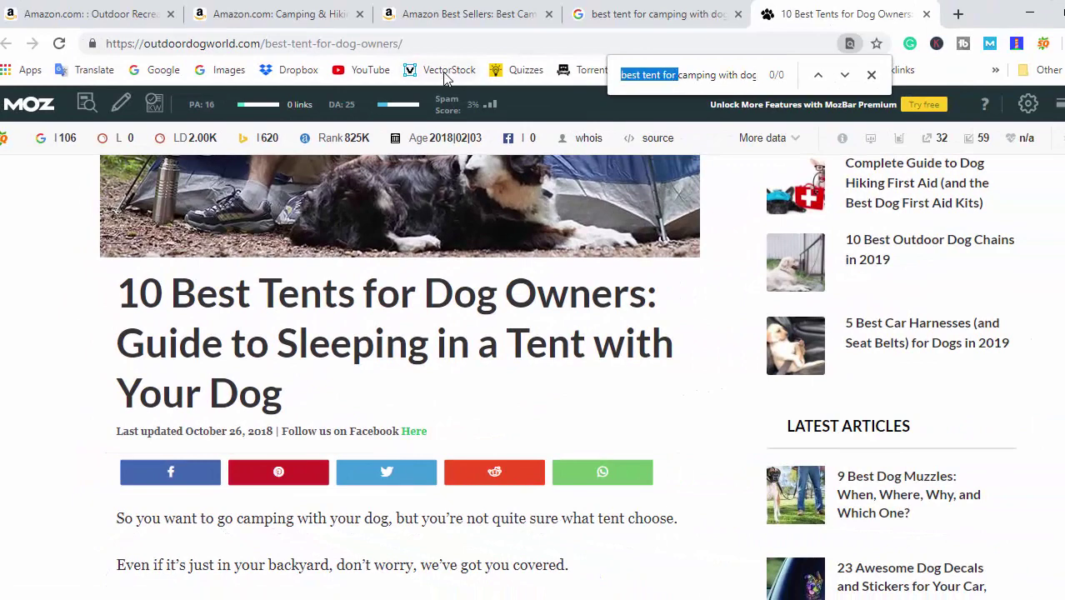
key(BackSpace)
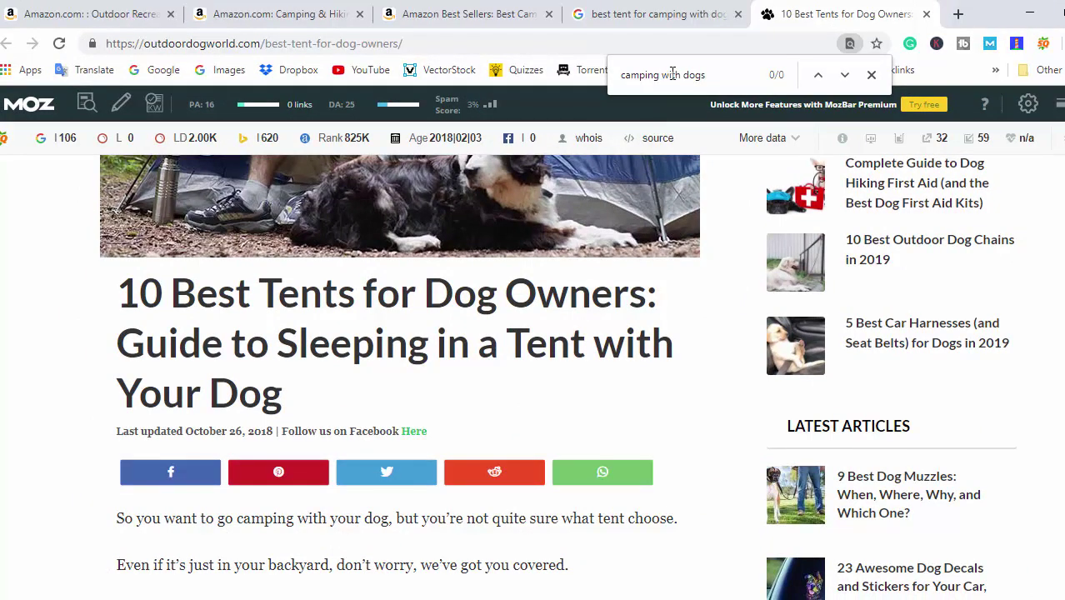
drag(683, 74, 418, 45)
key(BackSpace)
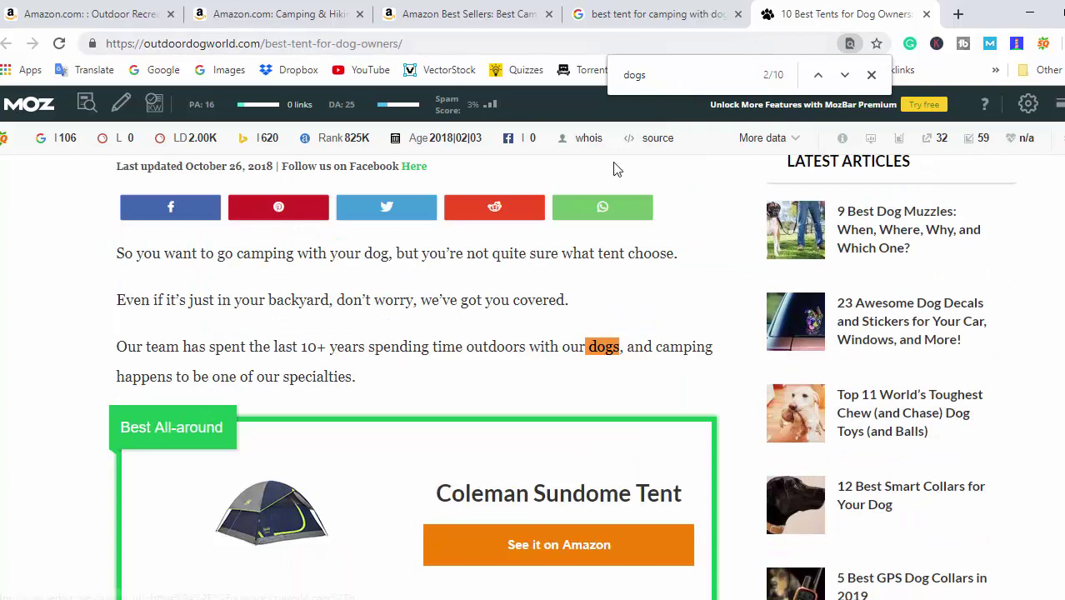
Go through the occurrences of "dogs" in the article and close its tab
key(Return)
key(Return)
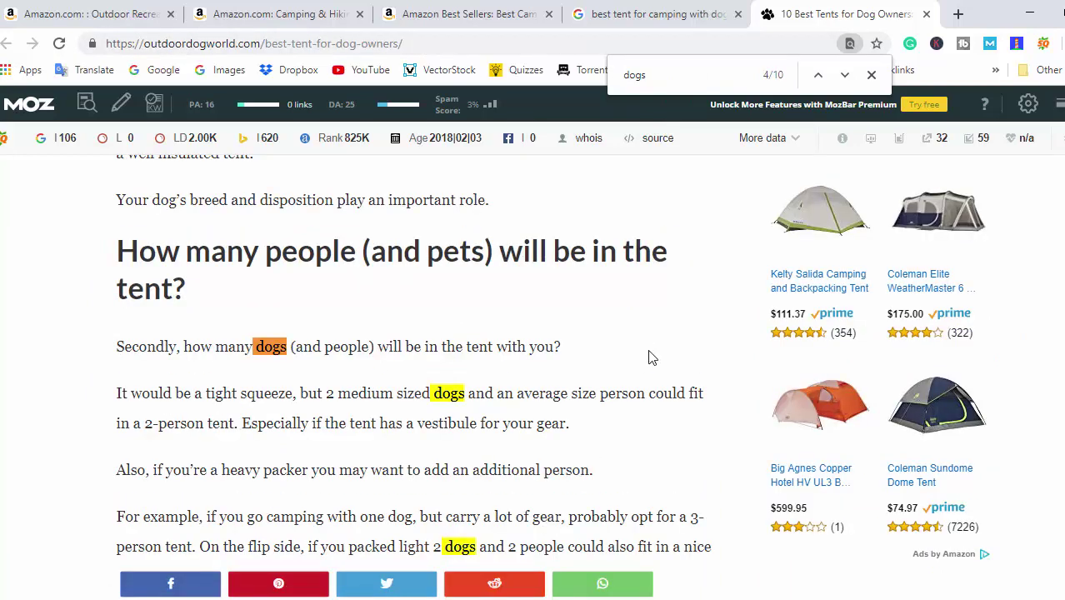
key(Return)
key(Return)
key(Return)
key(Return)
key(Return)
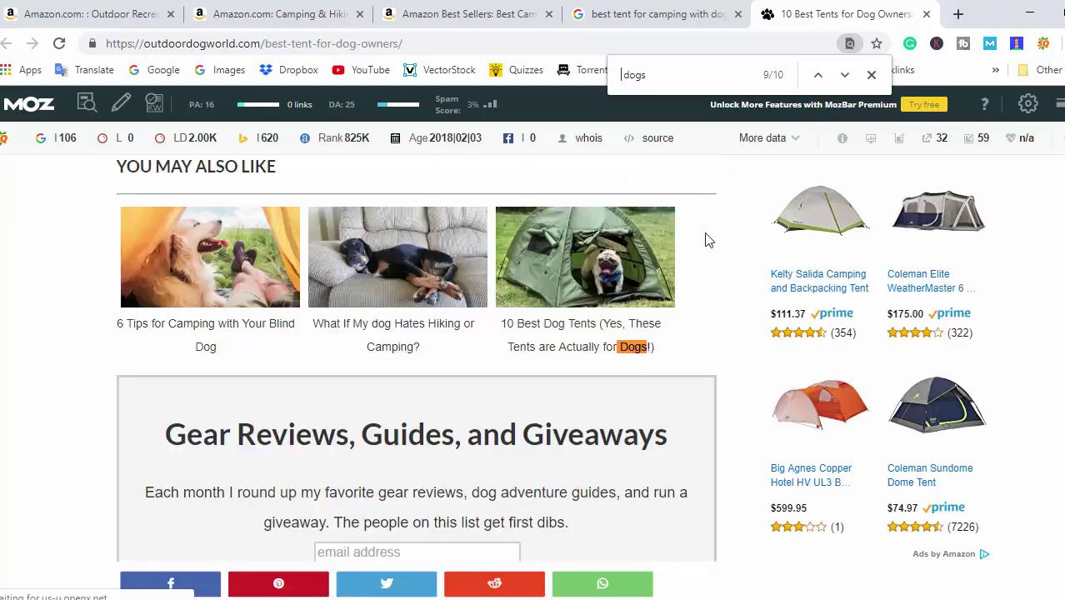
key(ctrl+w)
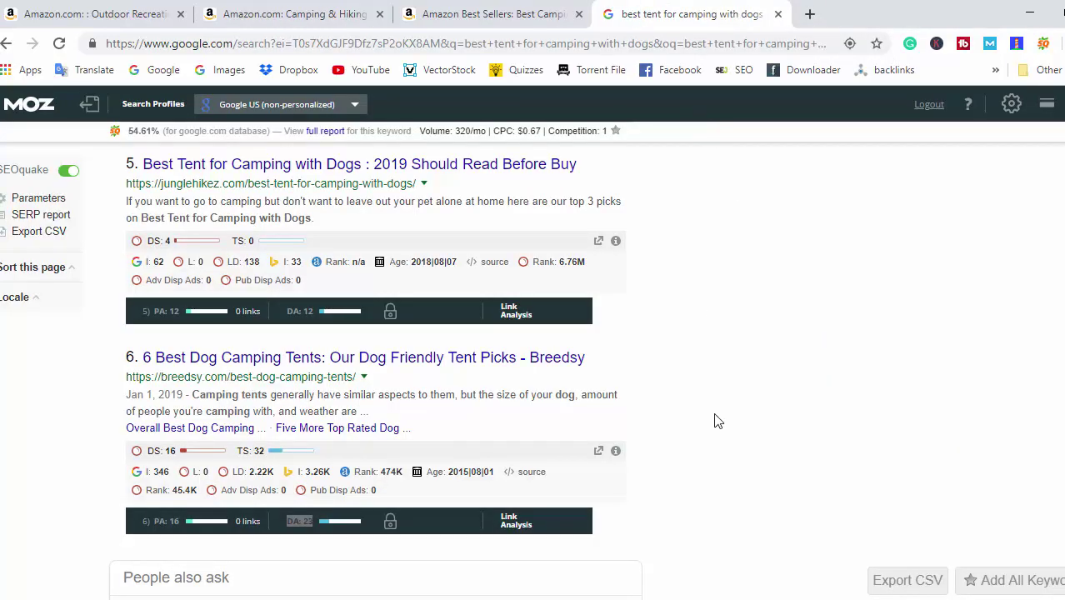
Look over the remaining results and related searches and return to the start of the results page
scroll(714, 421, up, 2)
scroll(375, 367, down, 7)
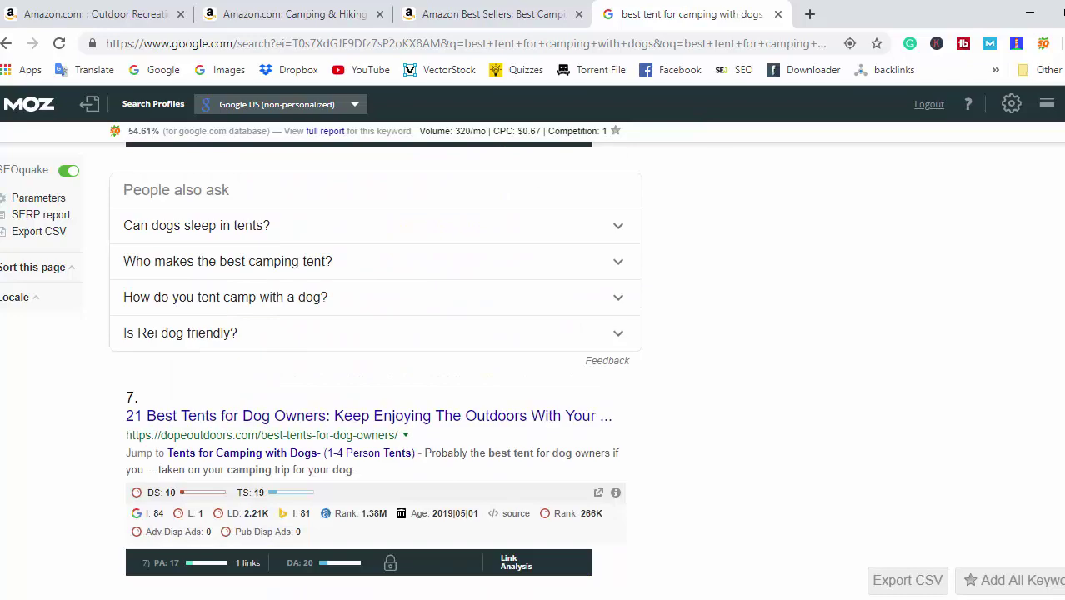
scroll(375, 367, down, 7)
scroll(375, 366, down, 4)
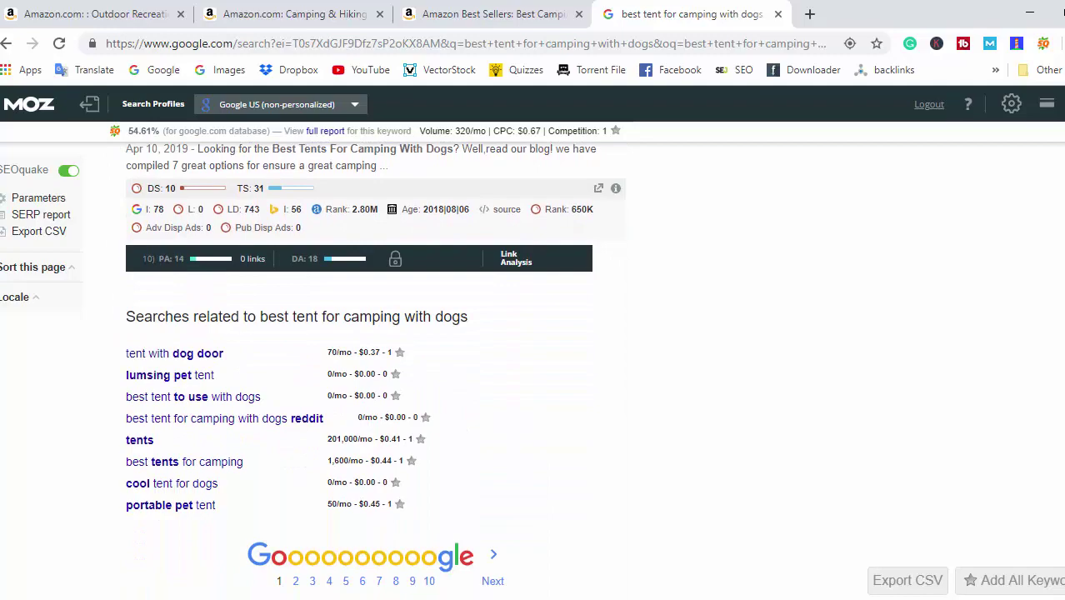
scroll(374, 367, up, 15)
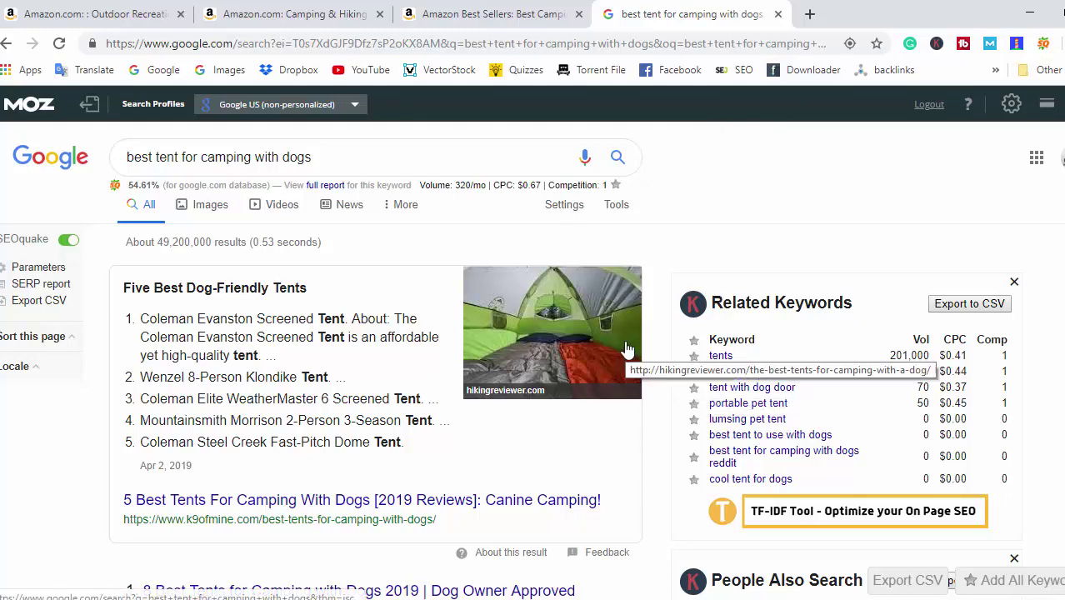
Review the metrics of the top results for "best tent for camping with dogs" once more
scroll(298, 339, down, 4)
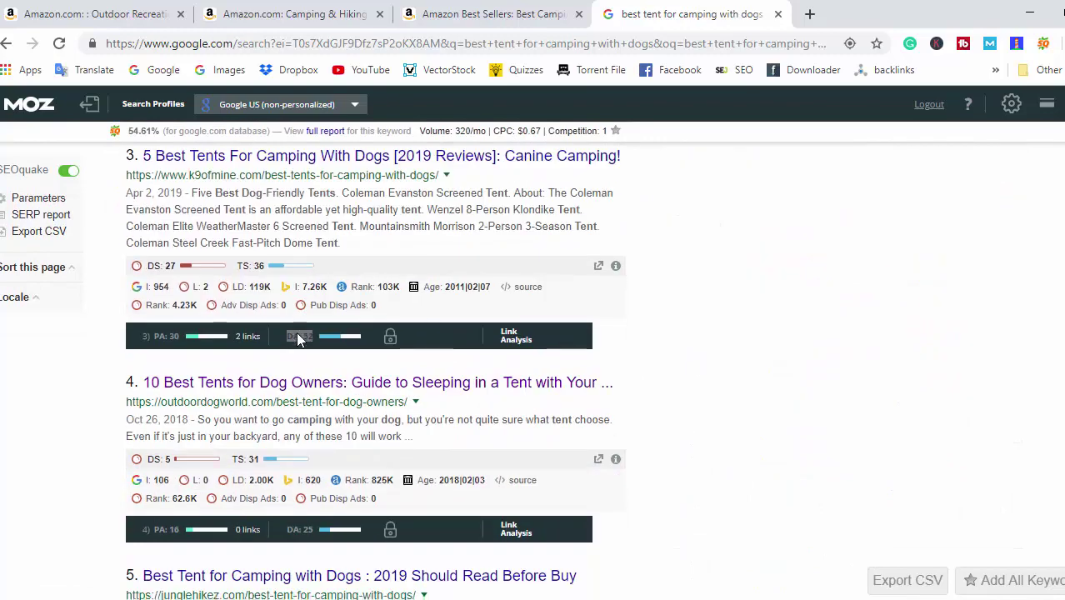
scroll(298, 338, down, 5)
scroll(354, 346, down, 5)
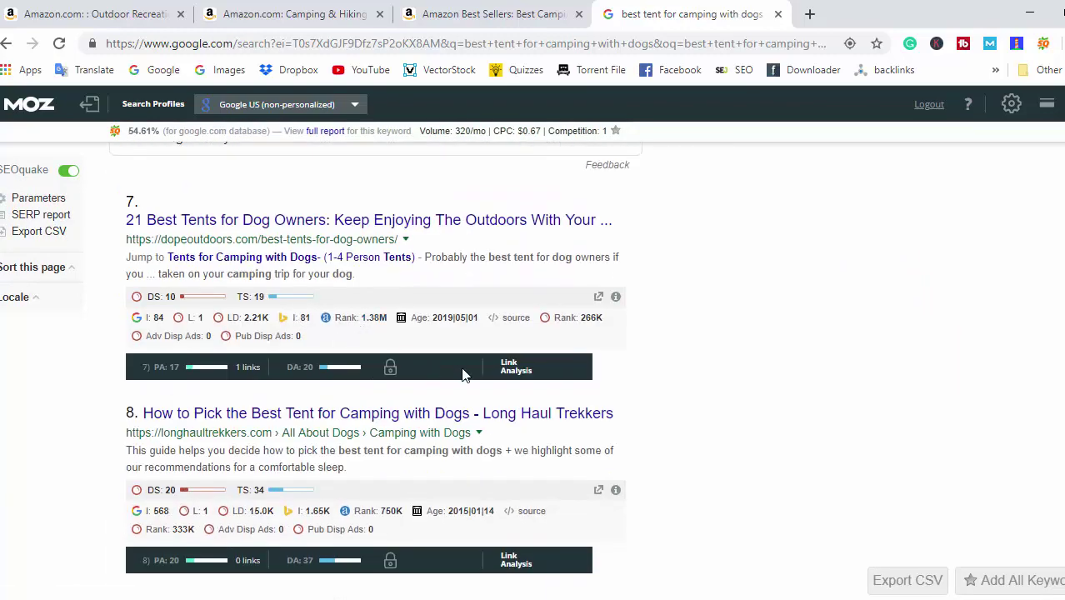
scroll(463, 373, up, 12)
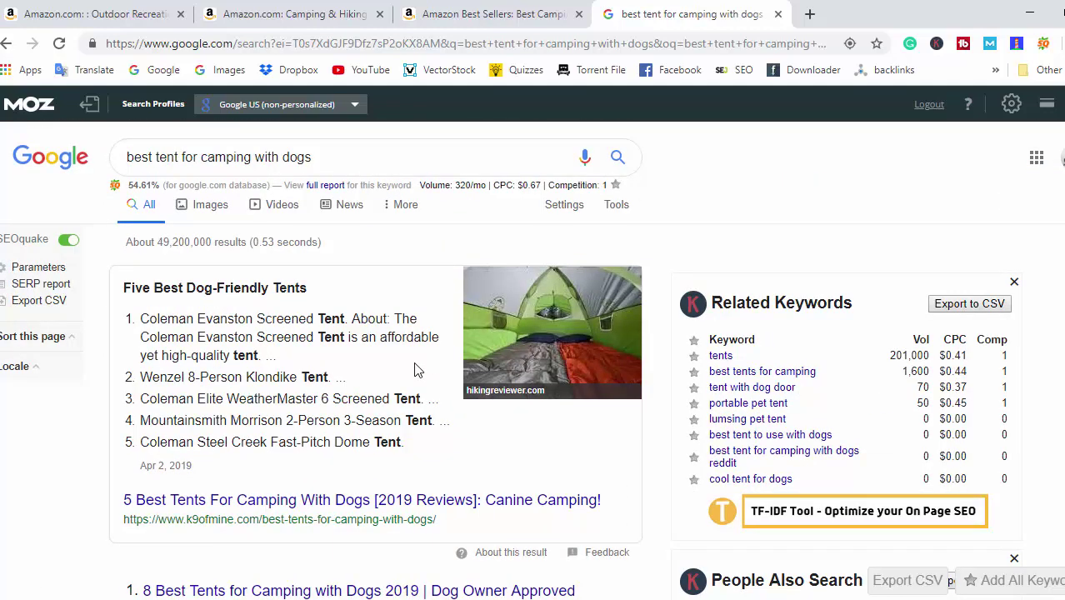
scroll(439, 363, down, 4)
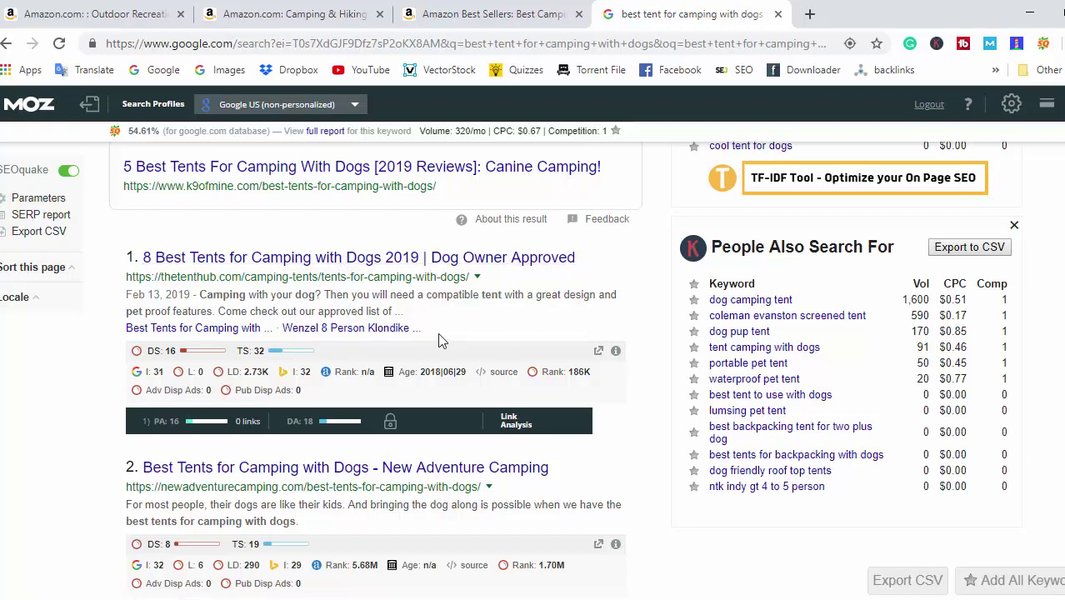
scroll(363, 292, down, 1)
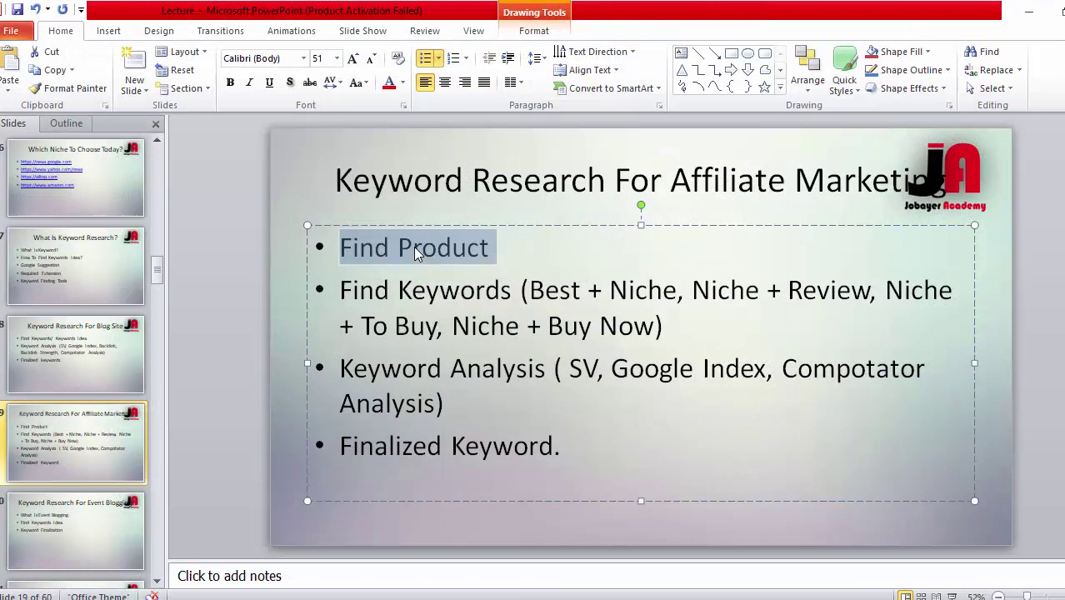
Switch to the PowerPoint slide on affiliate keyword research and highlight the points Find Product, Find Keywords and Keyword Analysis
click(414, 254)
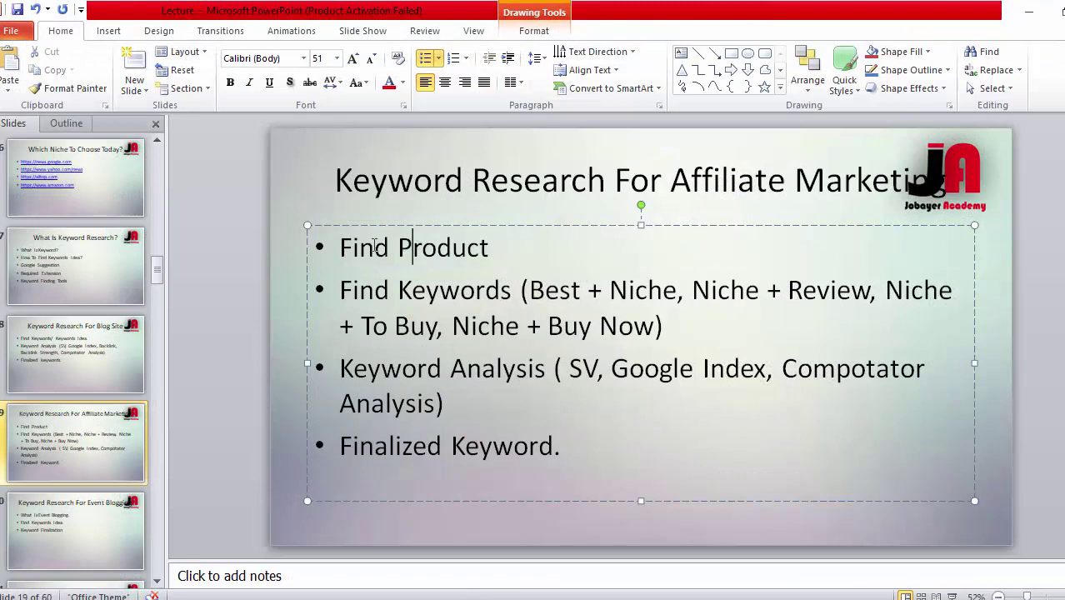
drag(341, 249, 364, 252)
click(480, 254)
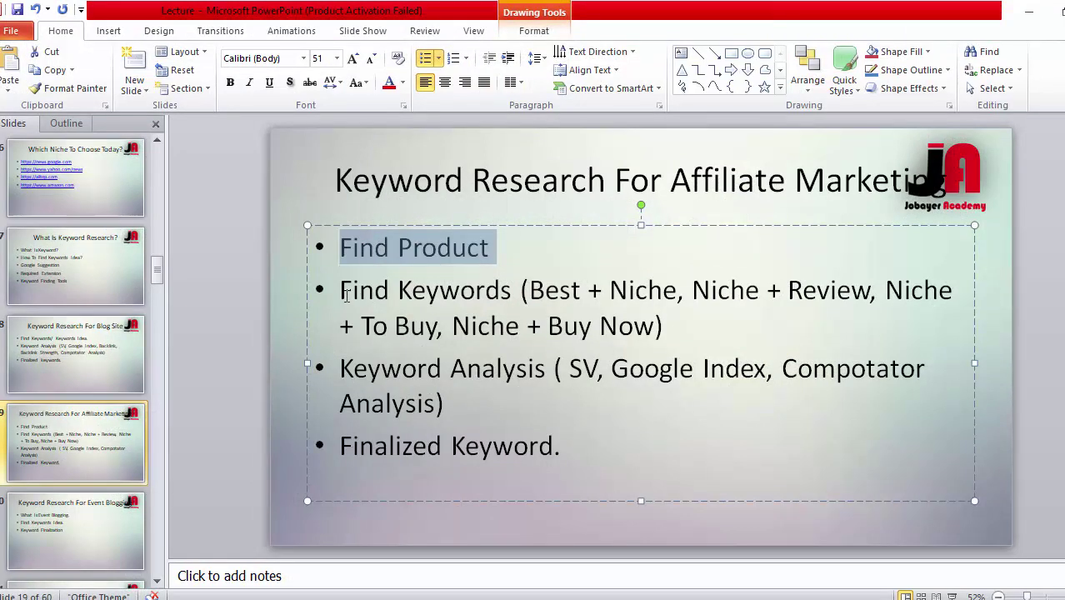
drag(346, 295, 439, 293)
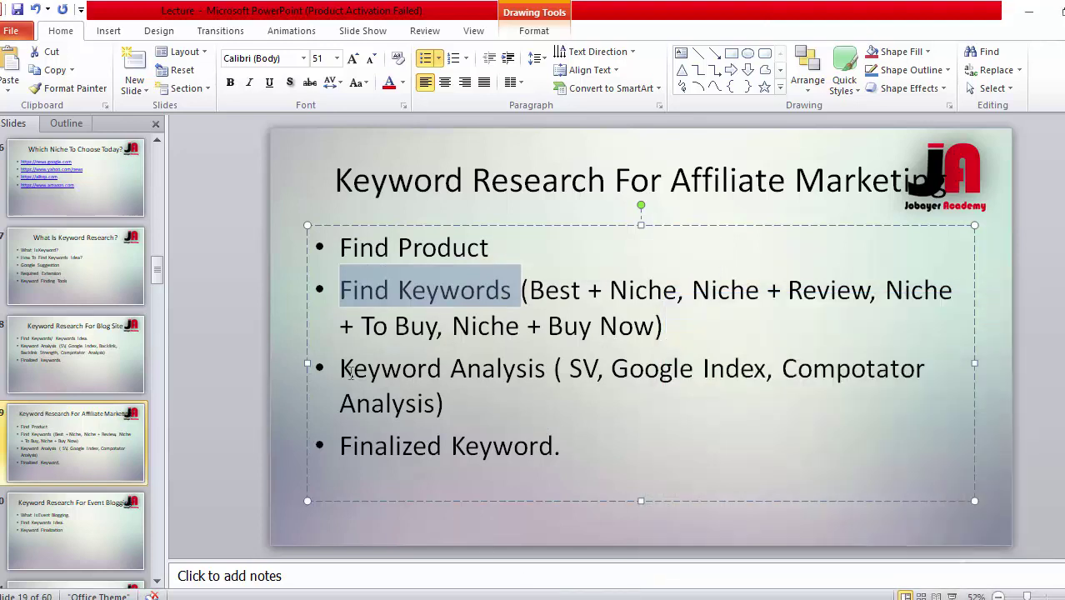
drag(342, 371, 525, 369)
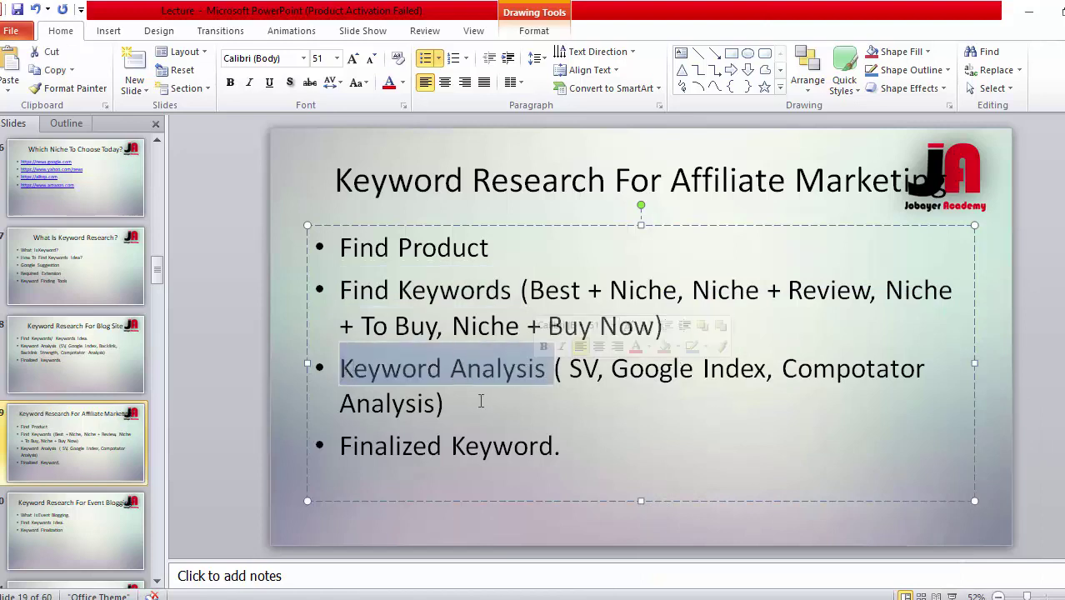
click(544, 553)
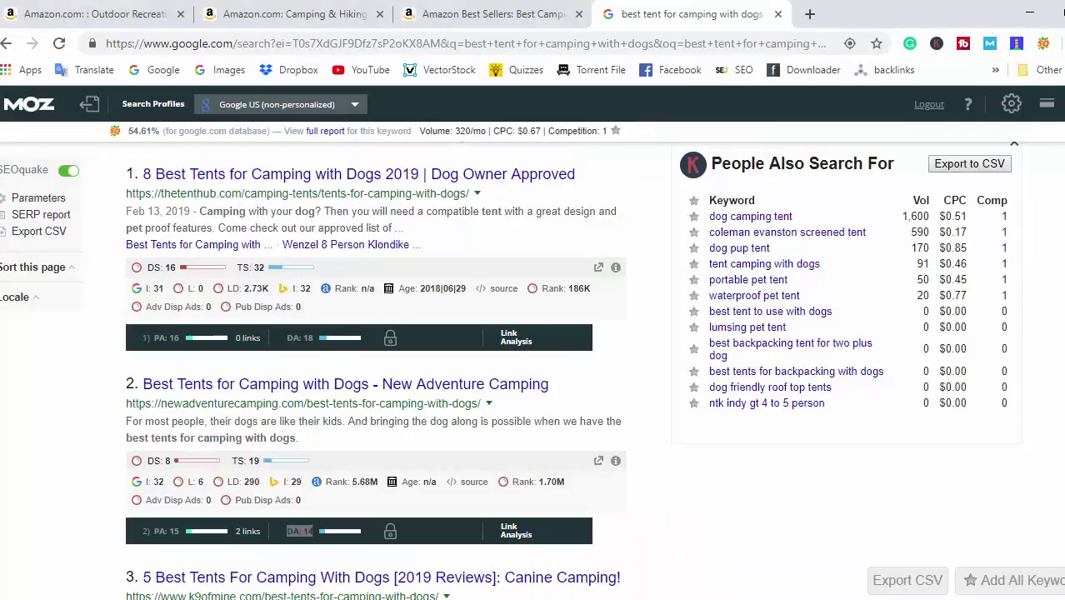
Highlight Google Index, Compotator Analysis and Finalized Keyword one after another on the PowerPoint slide
scroll(317, 261, up, 7)
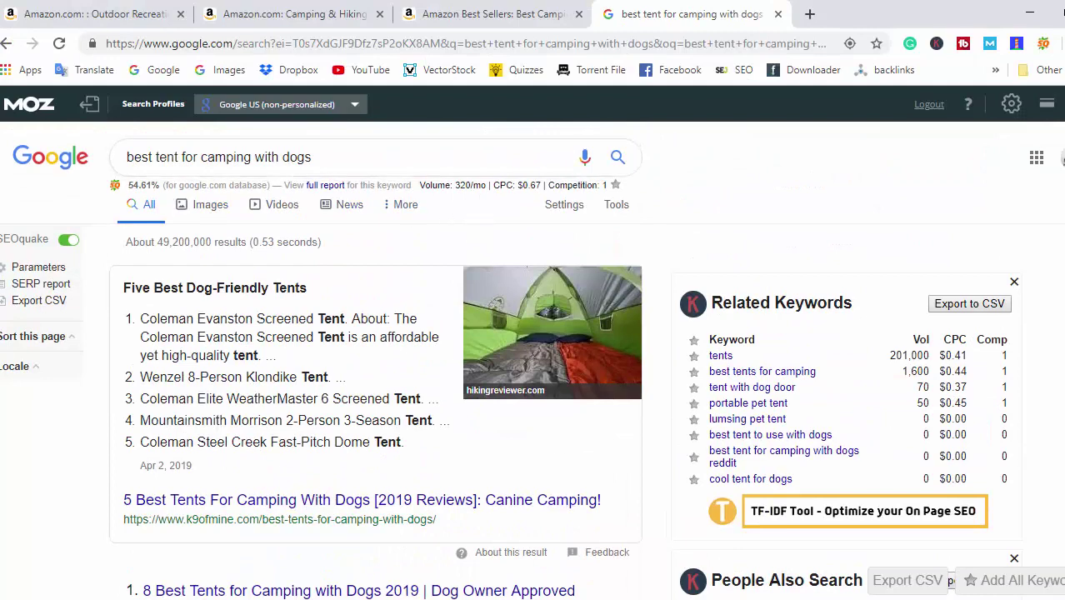
key(alt+Tab)
drag(612, 371, 767, 374)
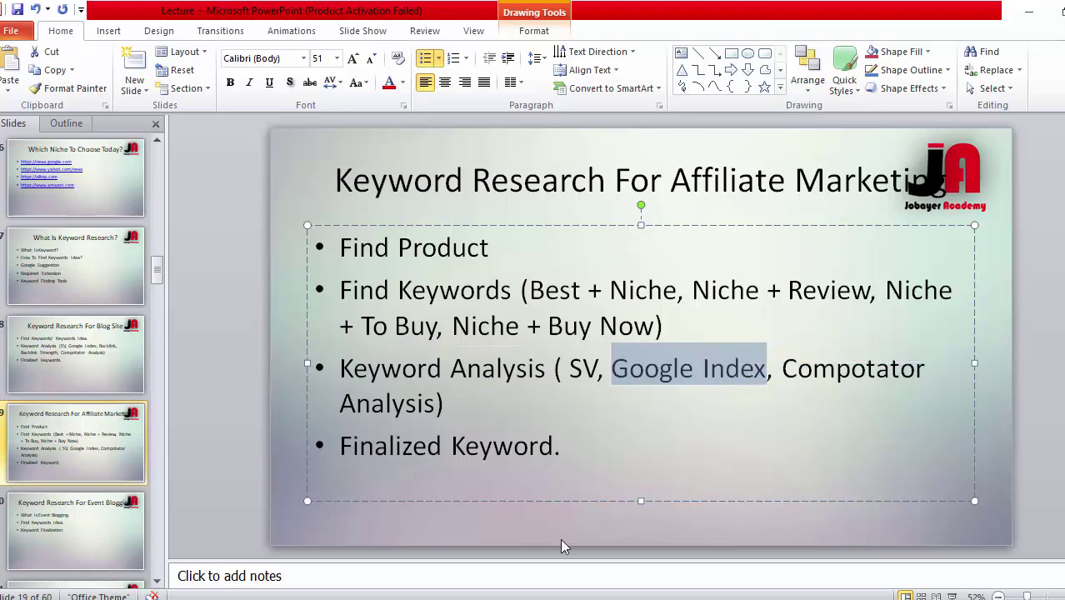
mouse_move(539, 595)
drag(789, 364, 439, 402)
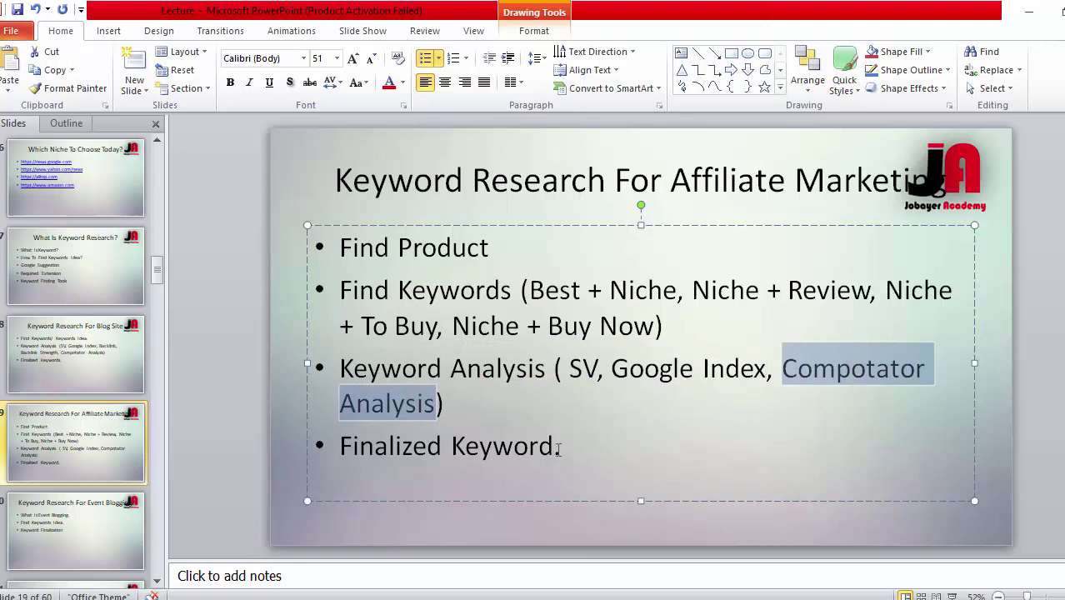
click(430, 403)
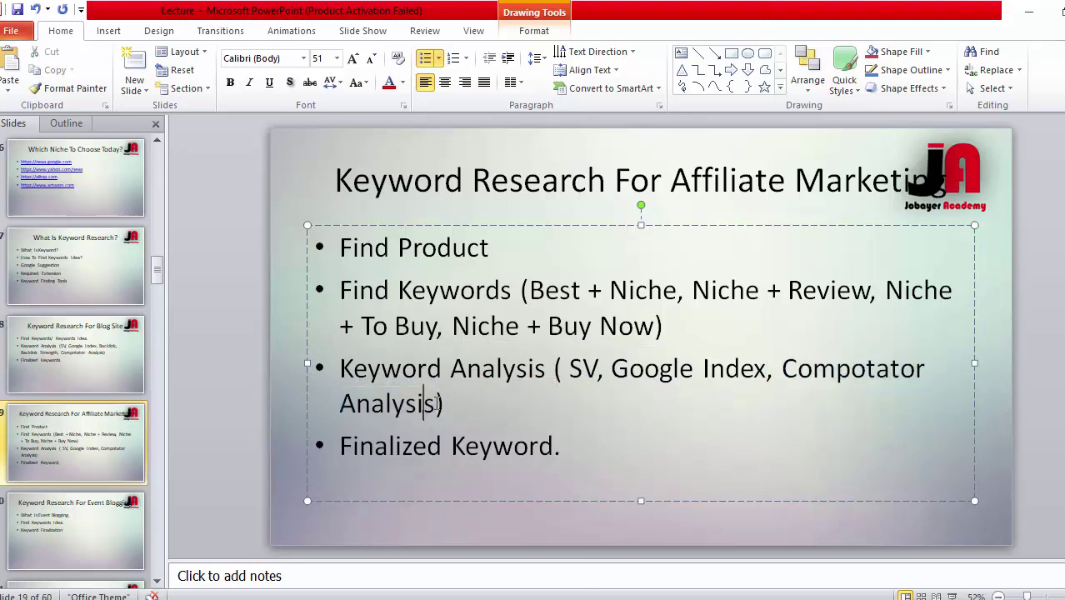
shift+click(781, 367)
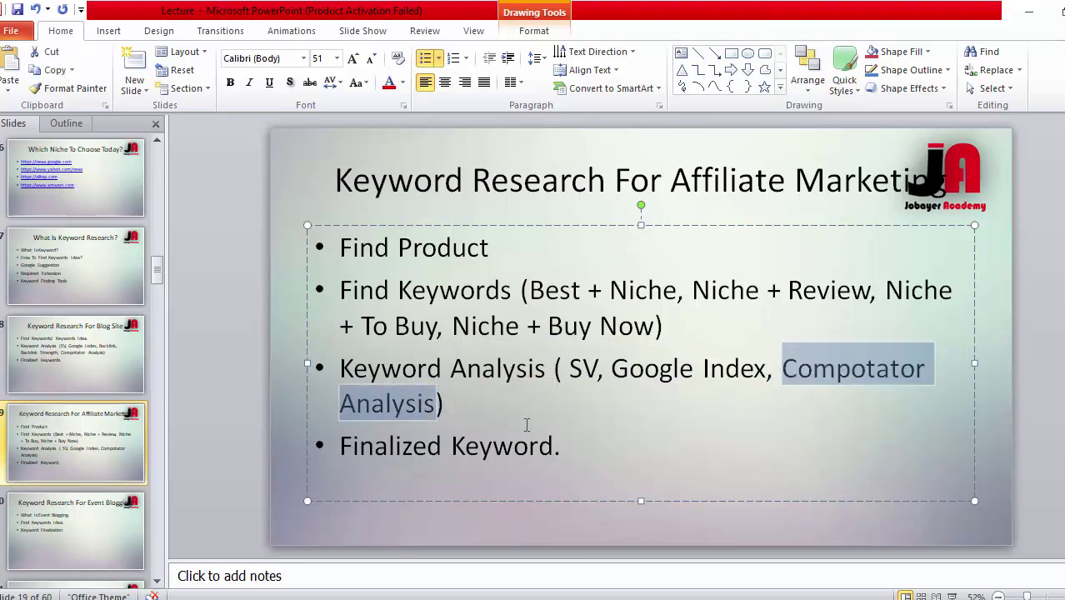
drag(340, 446, 552, 446)
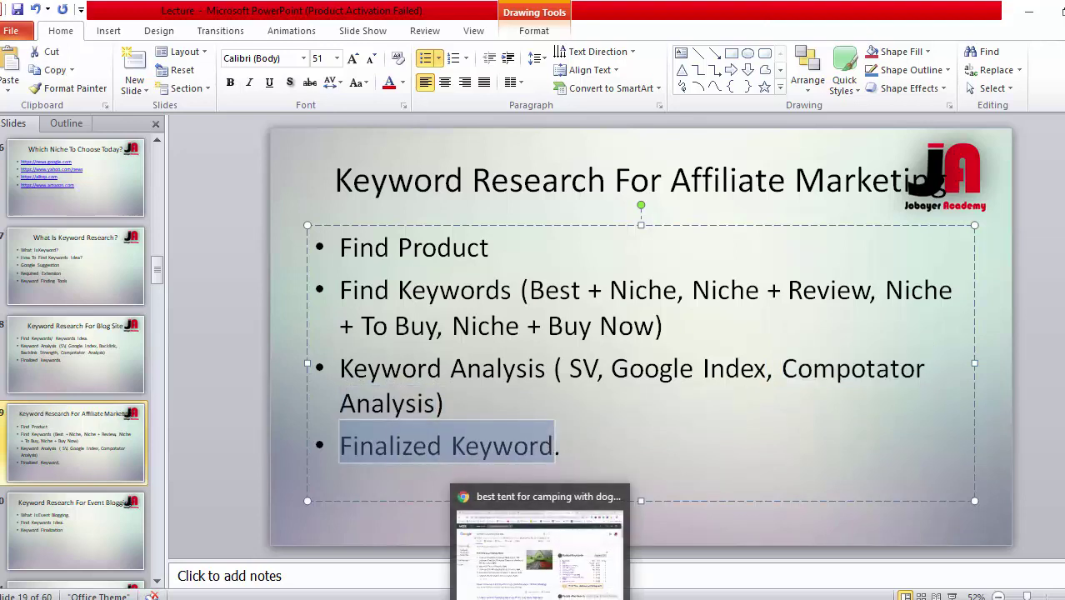
Switch to Chrome and open the first organic result, "8 Best Tents for Camping with Dogs 2019", in a new tab
click(540, 599)
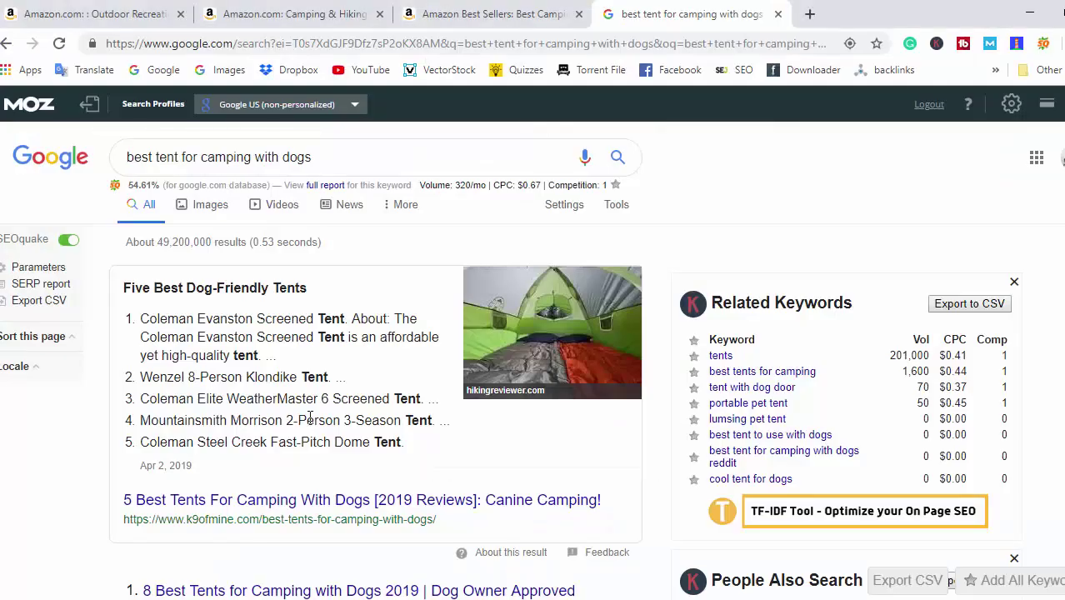
scroll(310, 416, down, 2)
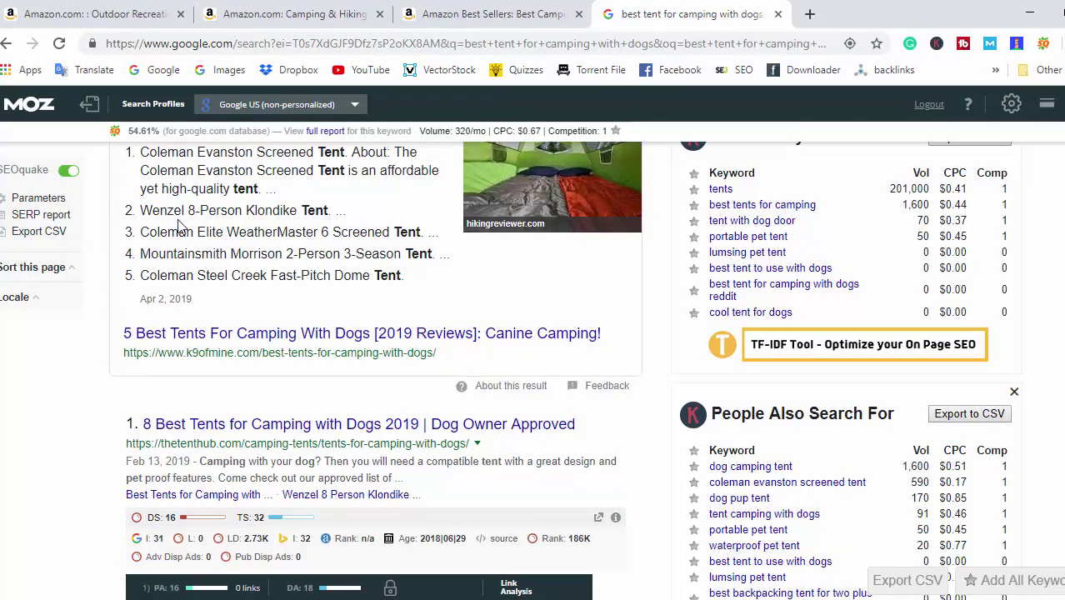
scroll(179, 225, up, 2)
drag(143, 318, 351, 422)
scroll(324, 377, down, 3)
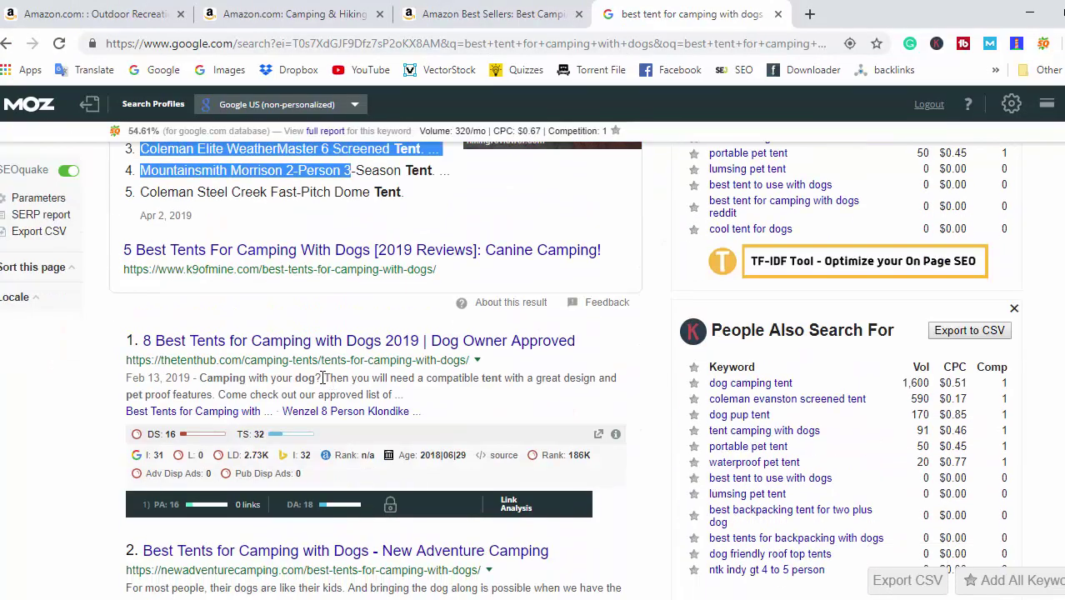
scroll(280, 298, down, 2)
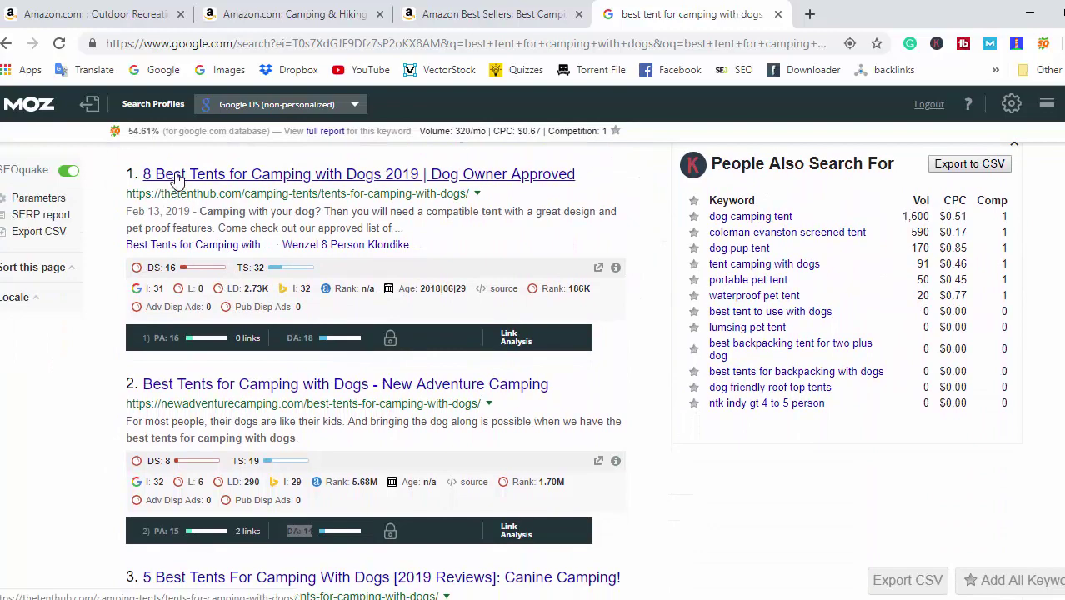
right_click(177, 181)
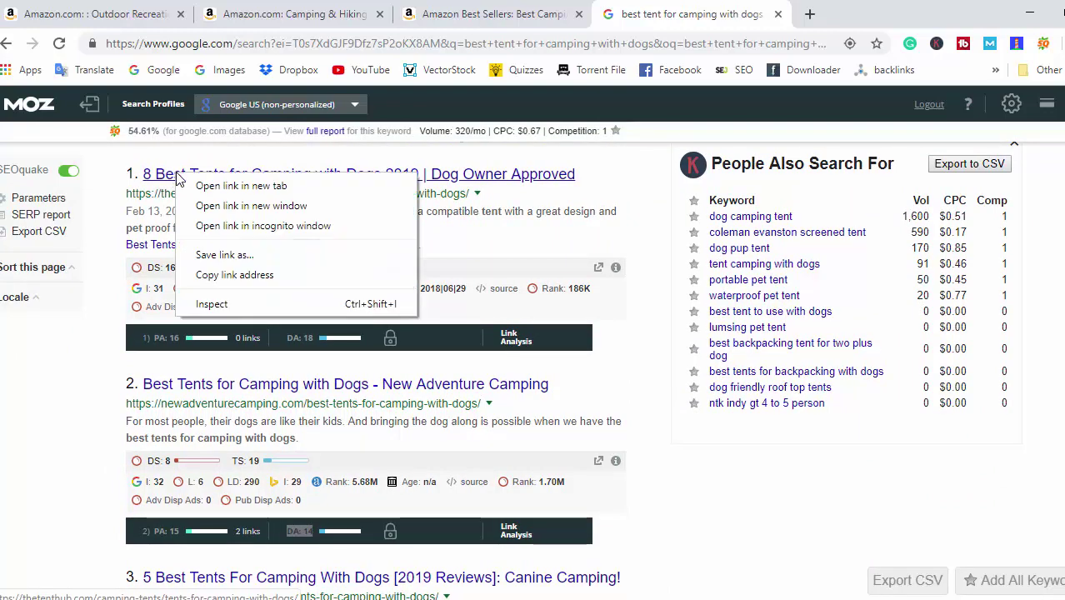
click(223, 186)
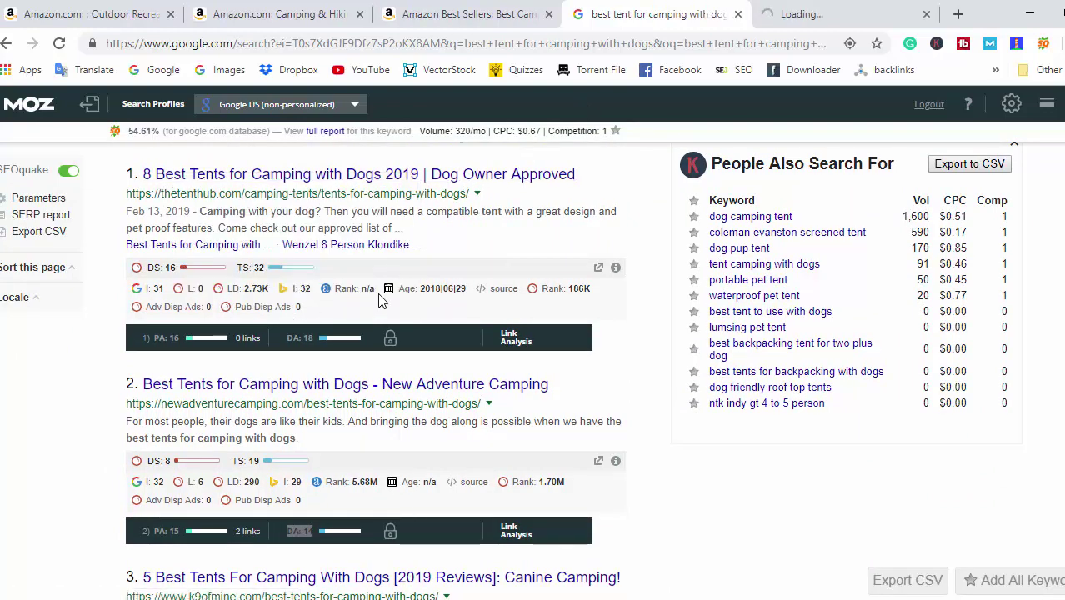
Switch to the Excel keyword sheet and enter Google Index 31, DA 18 and Backlink 0 for position 1 of the first keyword
mouse_move(662, 599)
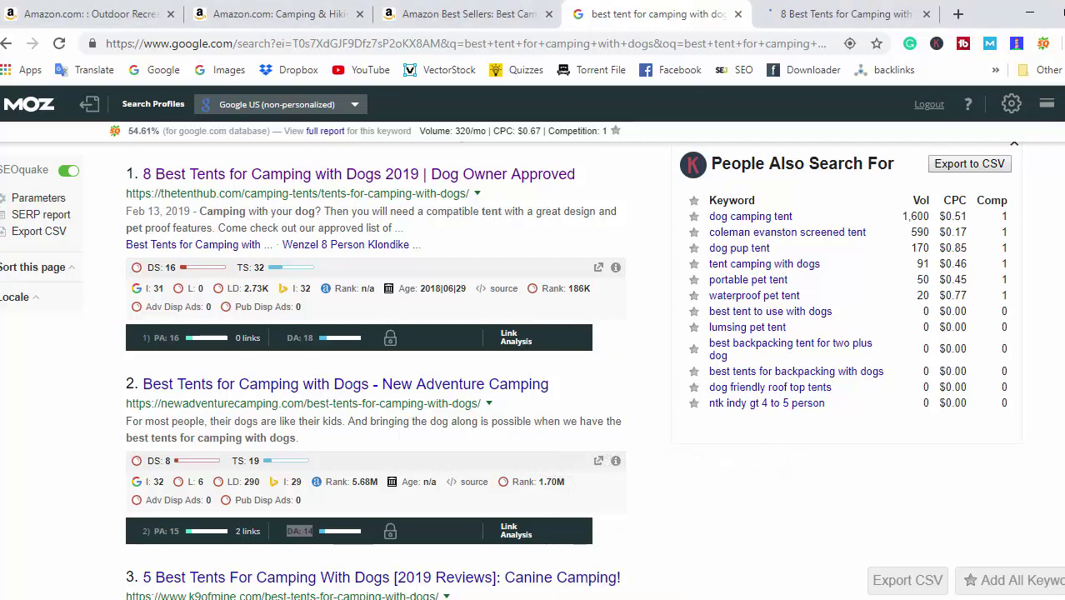
key(alt+Tab)
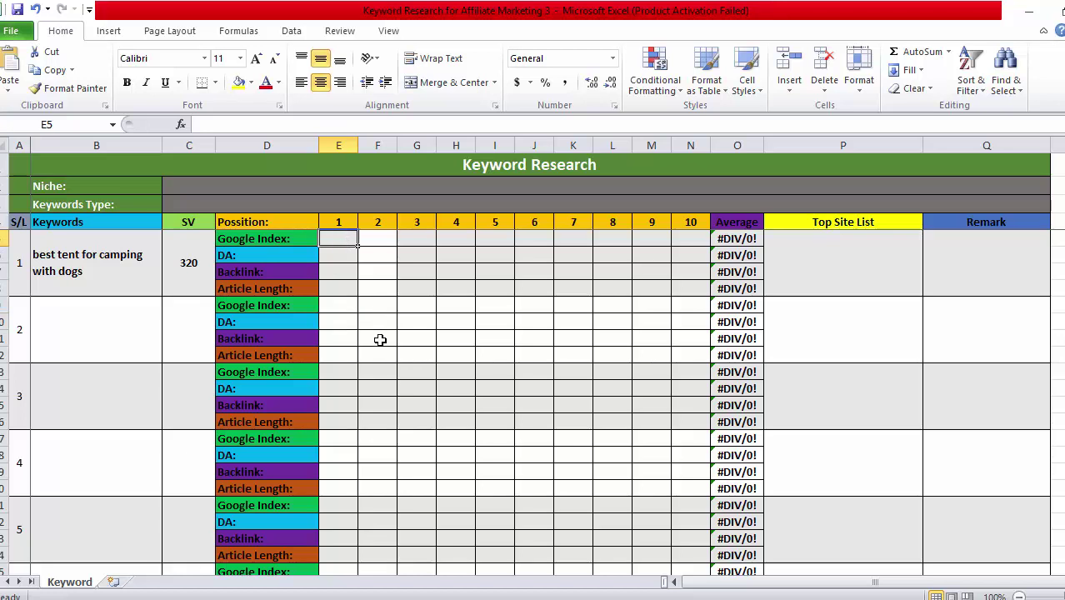
text(18)
key(BackSpace)
key(BackSpace)
text(31)
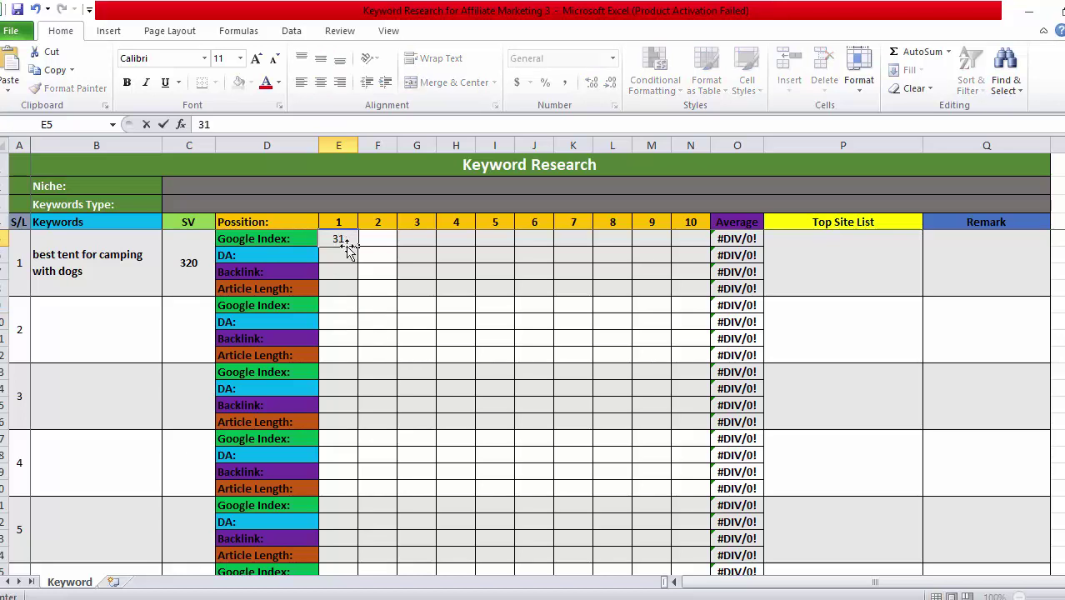
key(Return)
text(18)
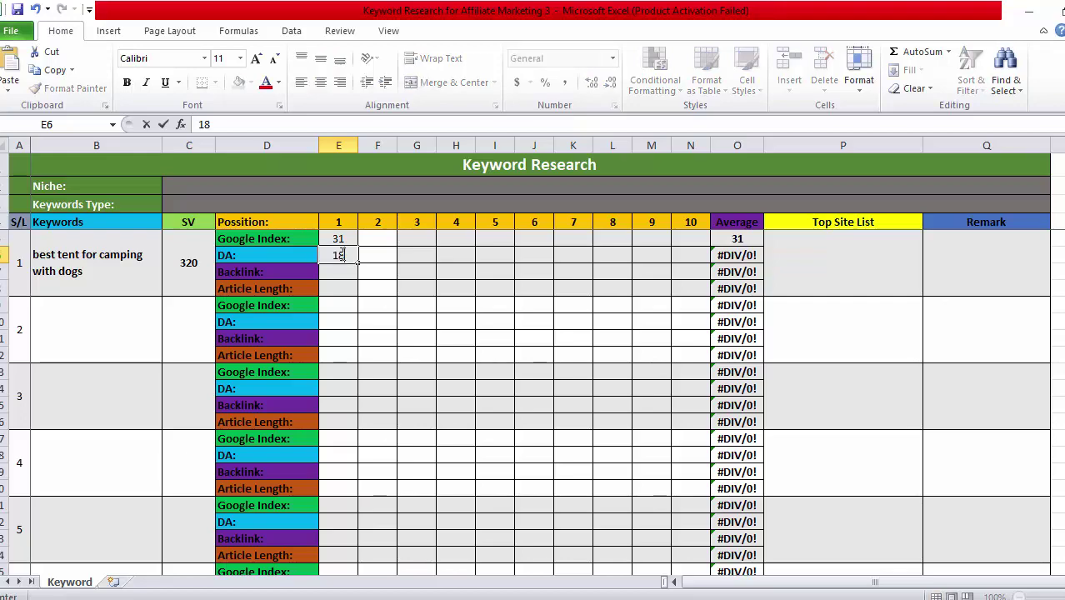
key(Return)
text(0)
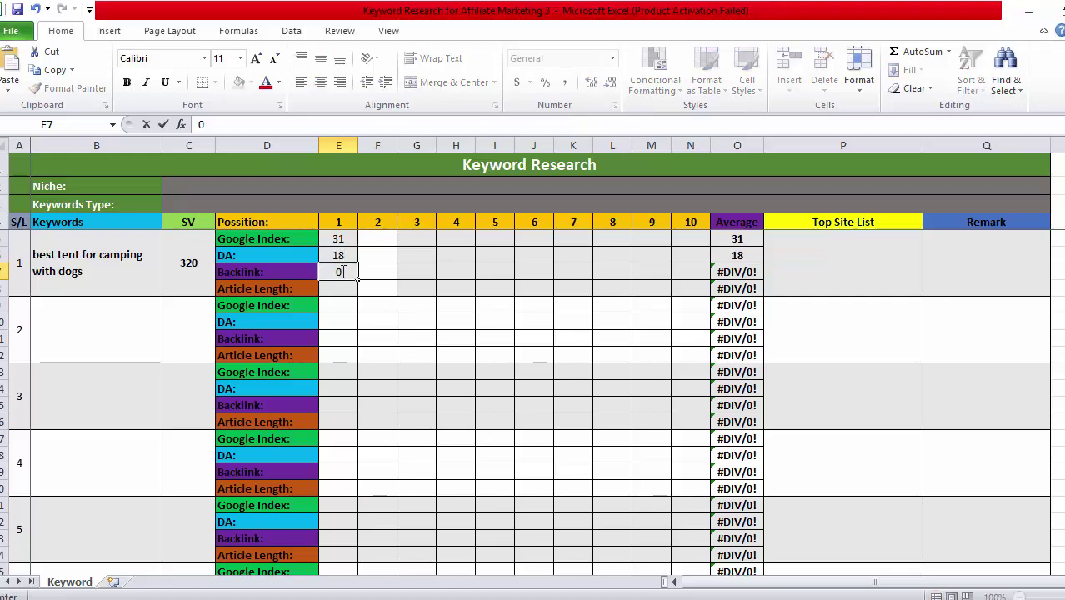
Switch to Chrome and open wordcounter.net/website-word-count in a new tab beside the Tent Hub article
key(alt+Tab)
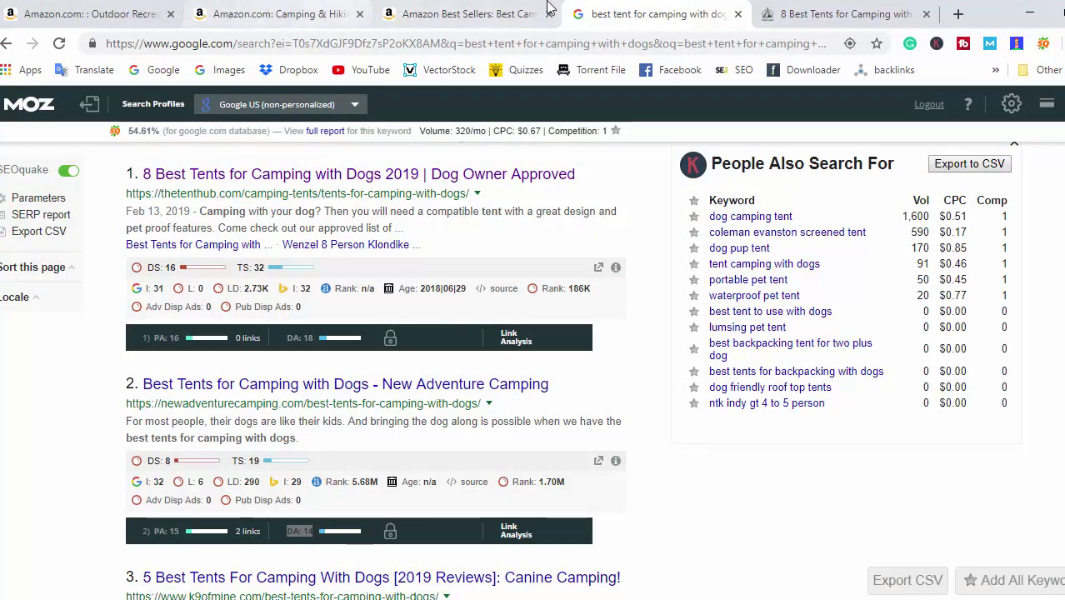
click(842, 14)
click(404, 41)
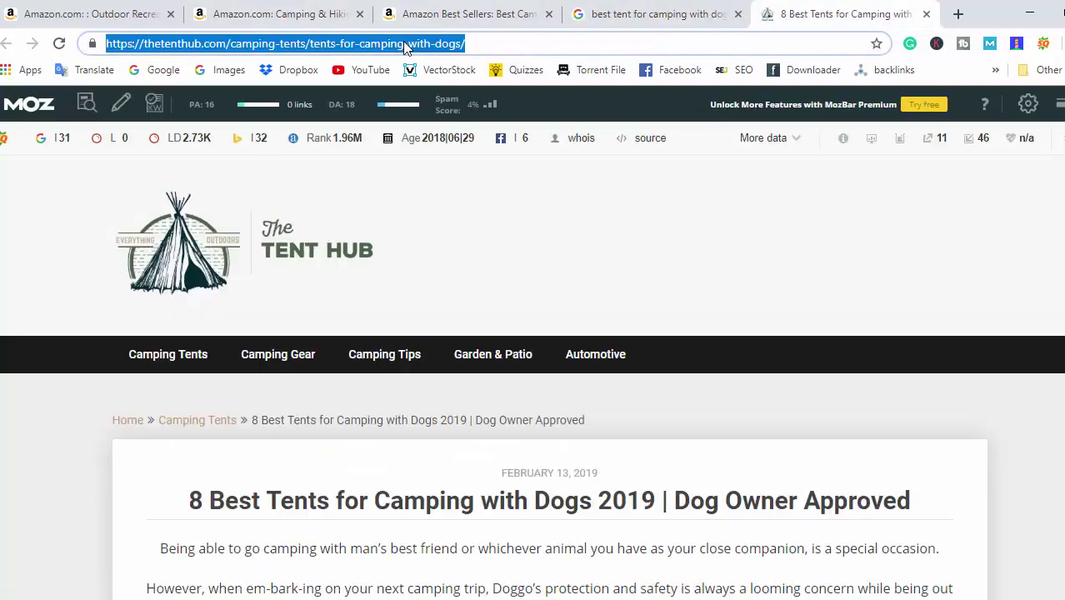
right_click(404, 41)
click(897, 9)
click(958, 14)
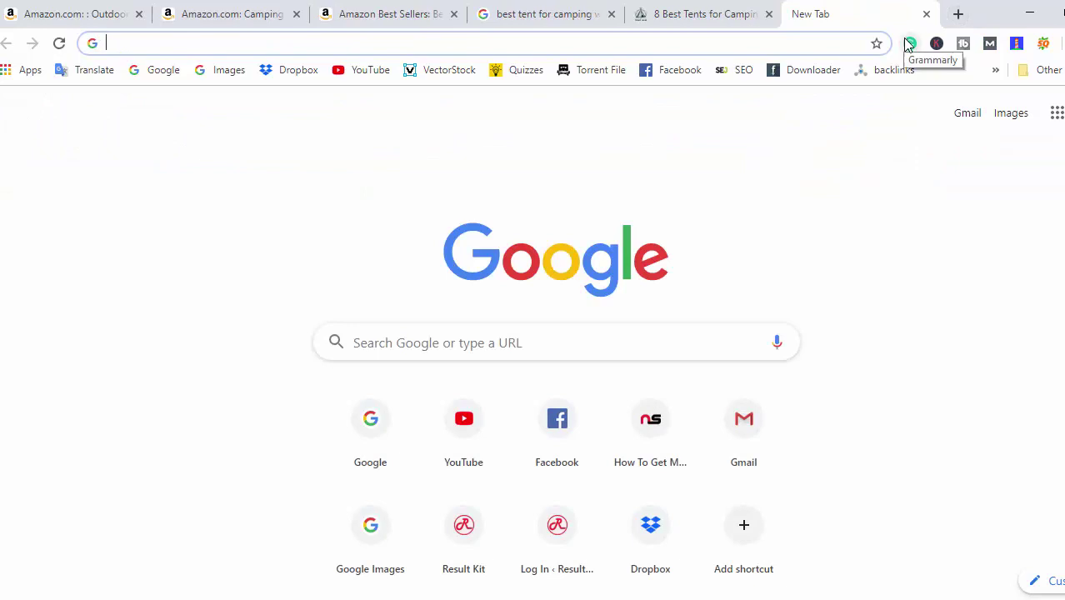
text(wor)
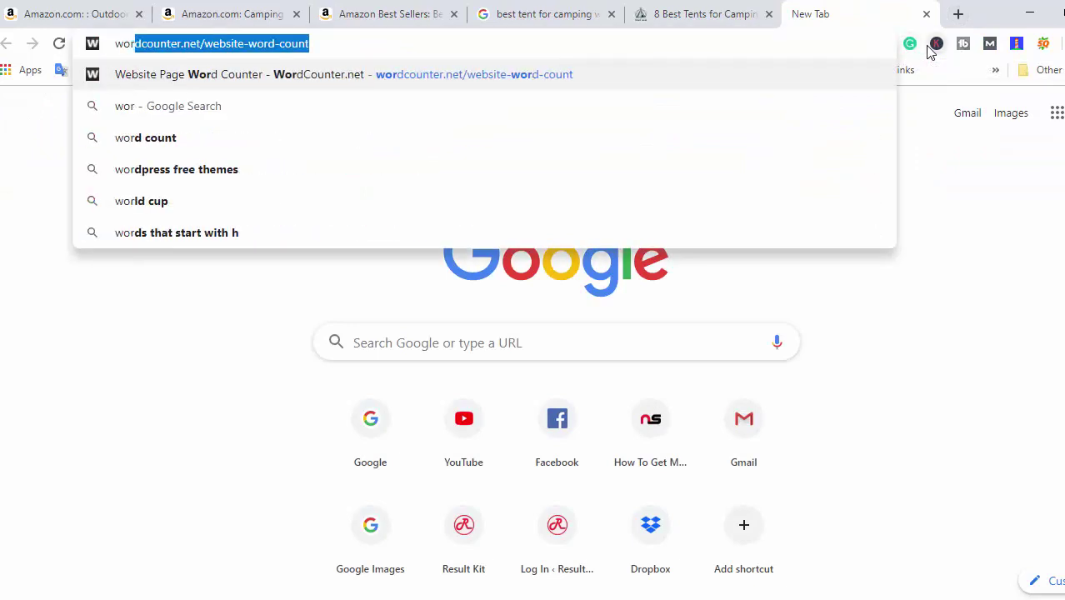
key(Return)
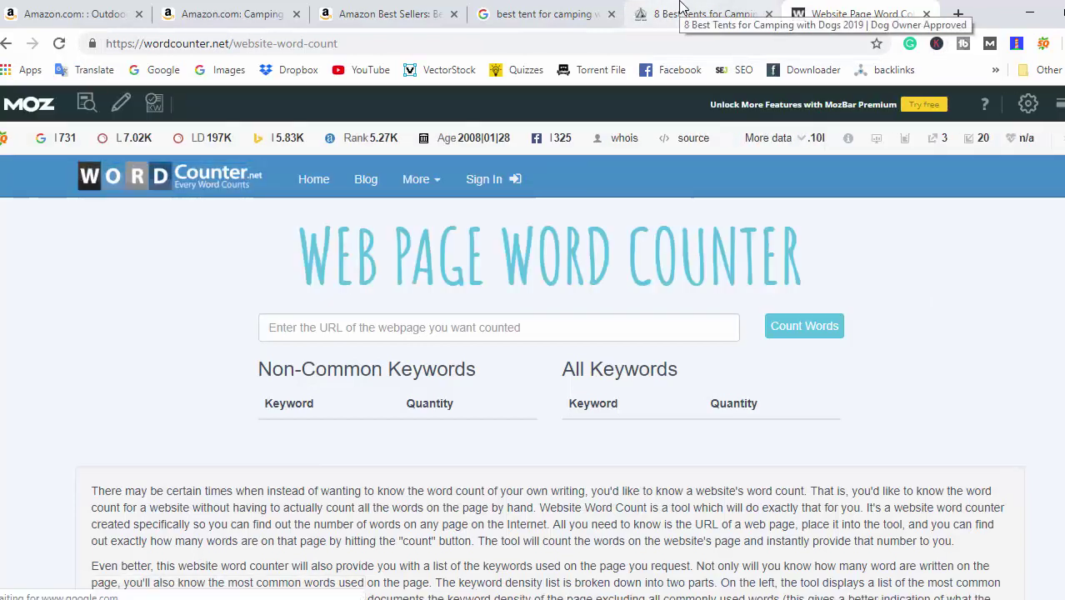
Copy the Tent Hub article's URL into the Web Page Word Counter and count the page's words
click(691, 13)
right_click(348, 52)
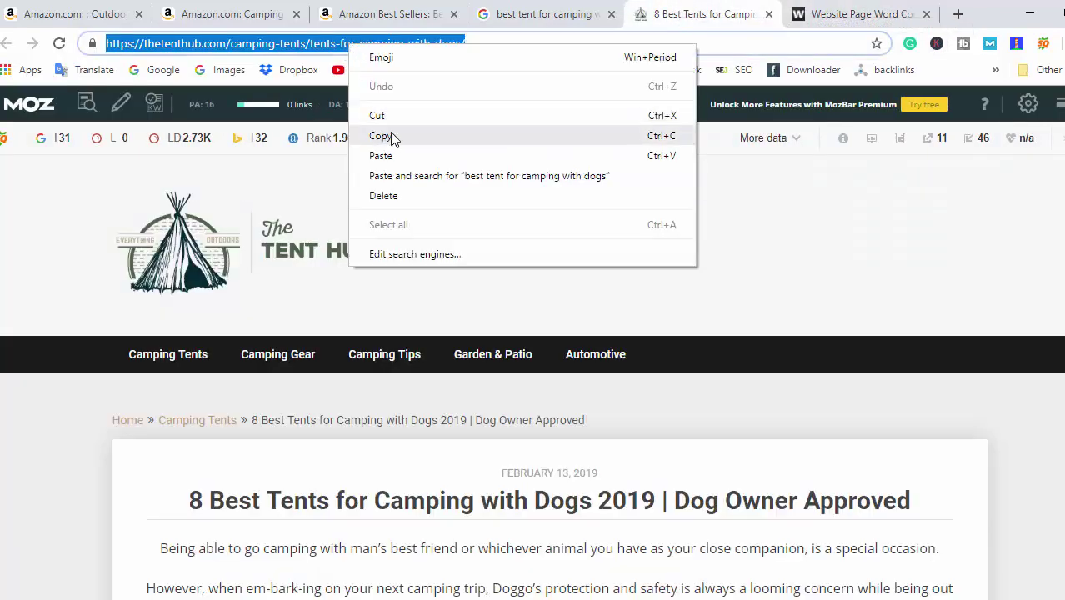
click(395, 136)
click(820, 13)
right_click(380, 326)
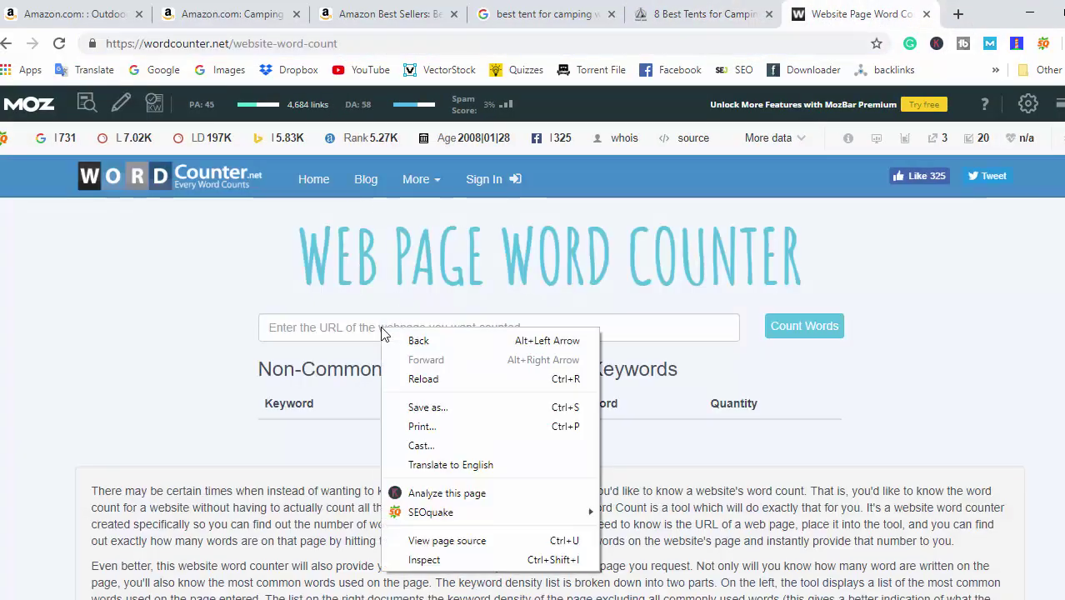
click(328, 332)
right_click(329, 331)
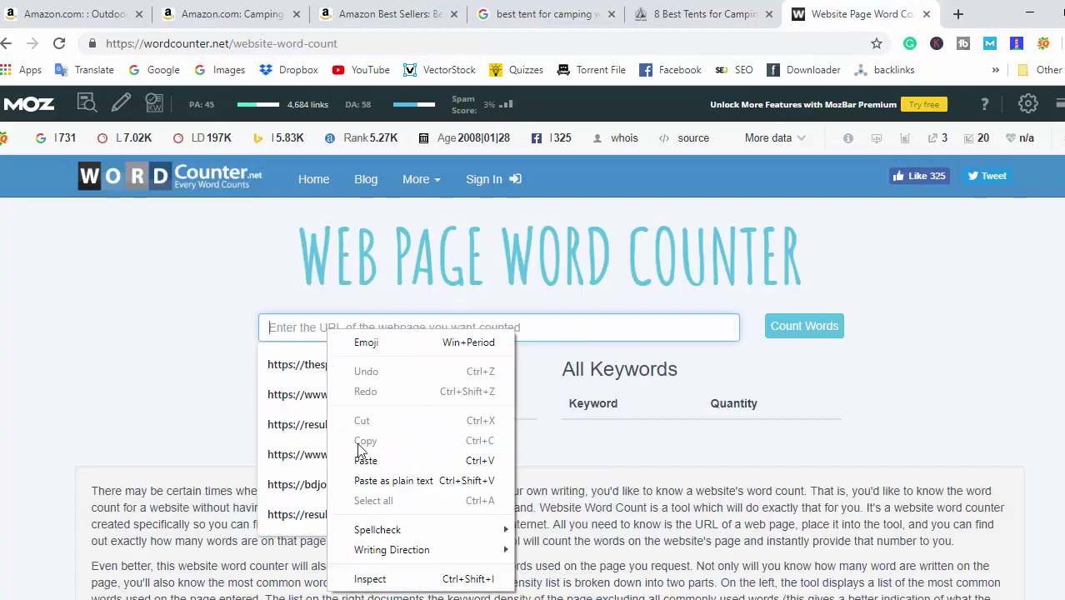
click(360, 455)
click(812, 328)
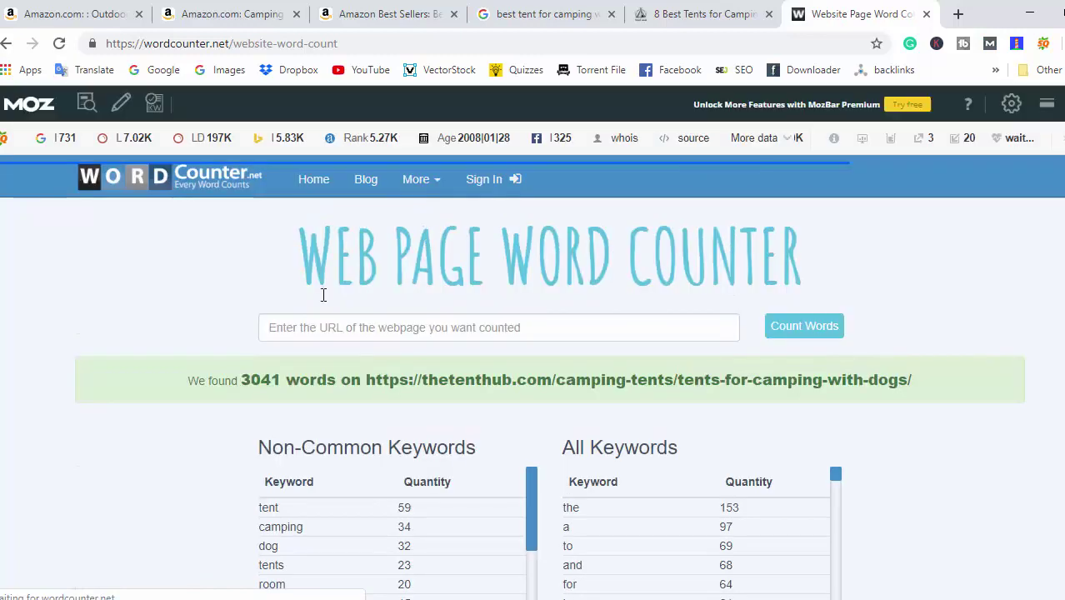
Copy the word count 3041 and paste it in the Excel keyword sheet as position 1's Article Length for the first keyword
drag(240, 380, 286, 376)
click(245, 376)
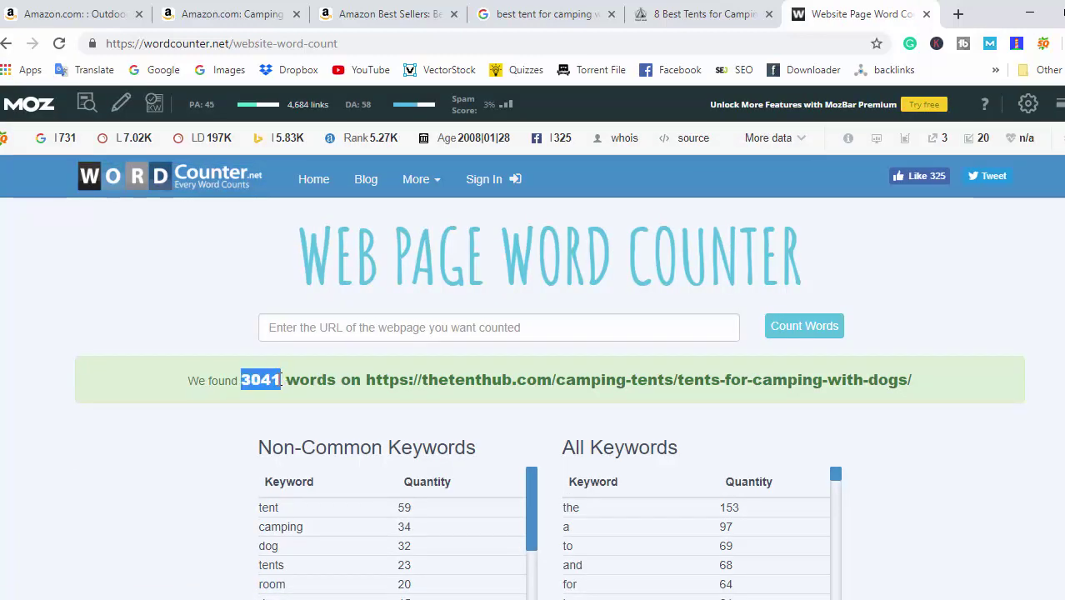
right_click(267, 378)
click(301, 396)
key(alt+Tab)
key(Tab)
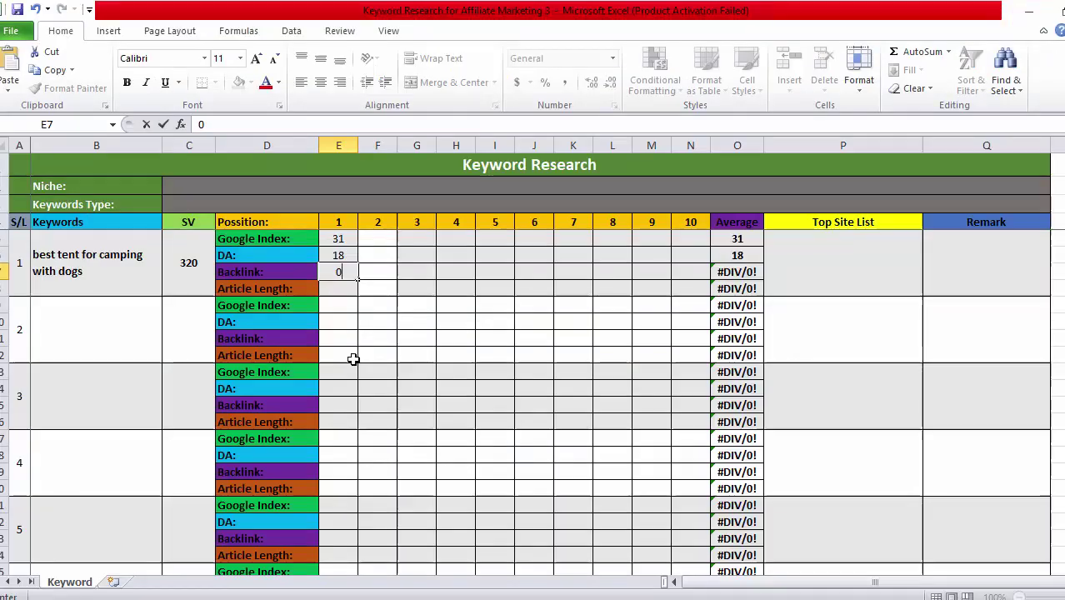
click(336, 286)
right_click(335, 287)
click(363, 349)
click(442, 388)
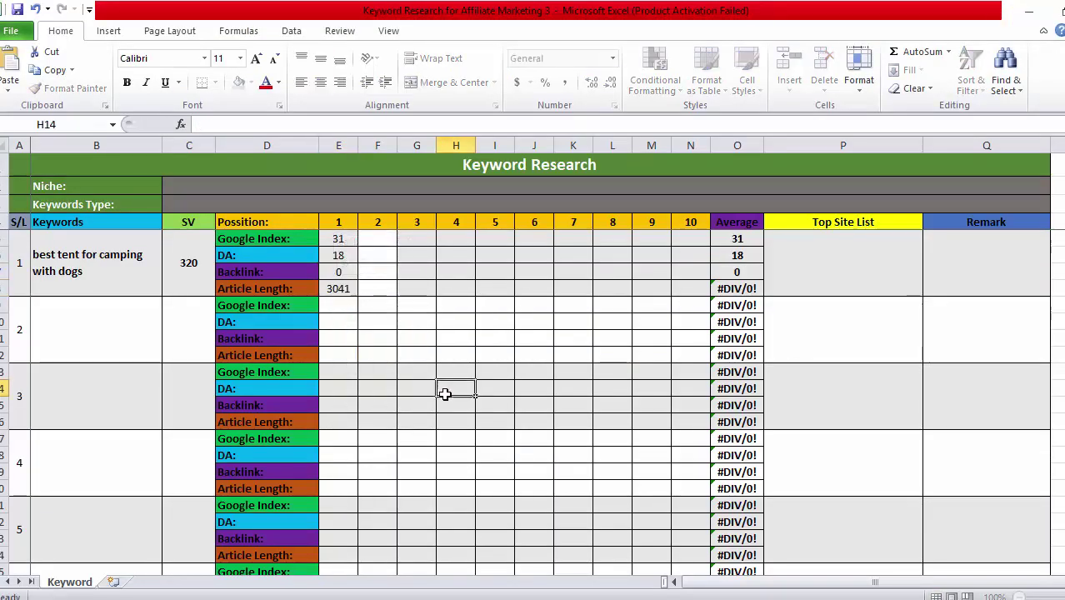
Highlight the first keyword's data cells for positions 2 to 10, and for positions 1 to 10
click(422, 284)
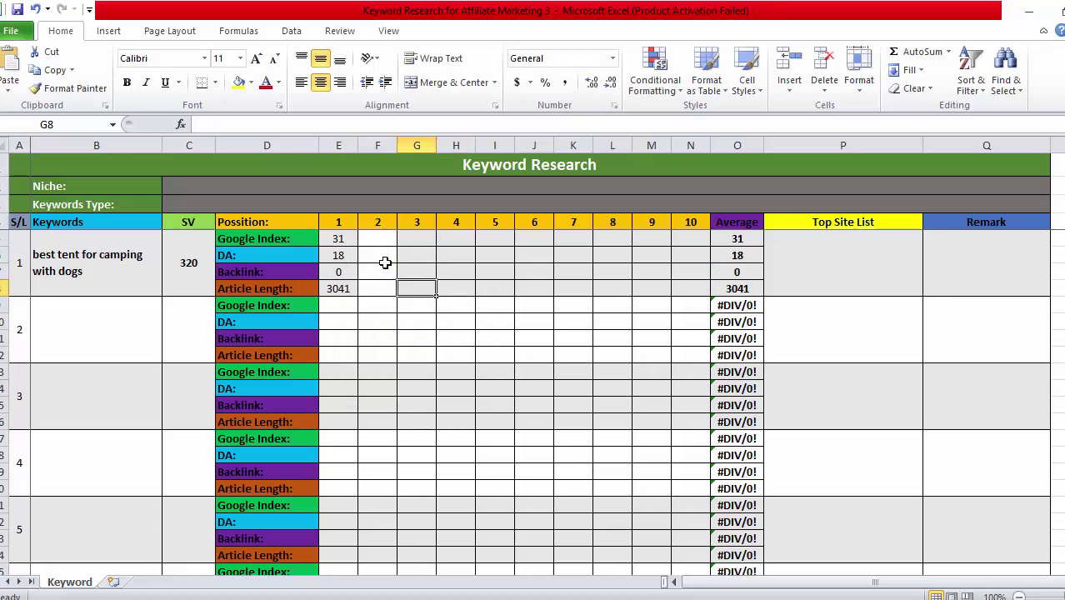
click(364, 239)
drag(364, 239, 680, 285)
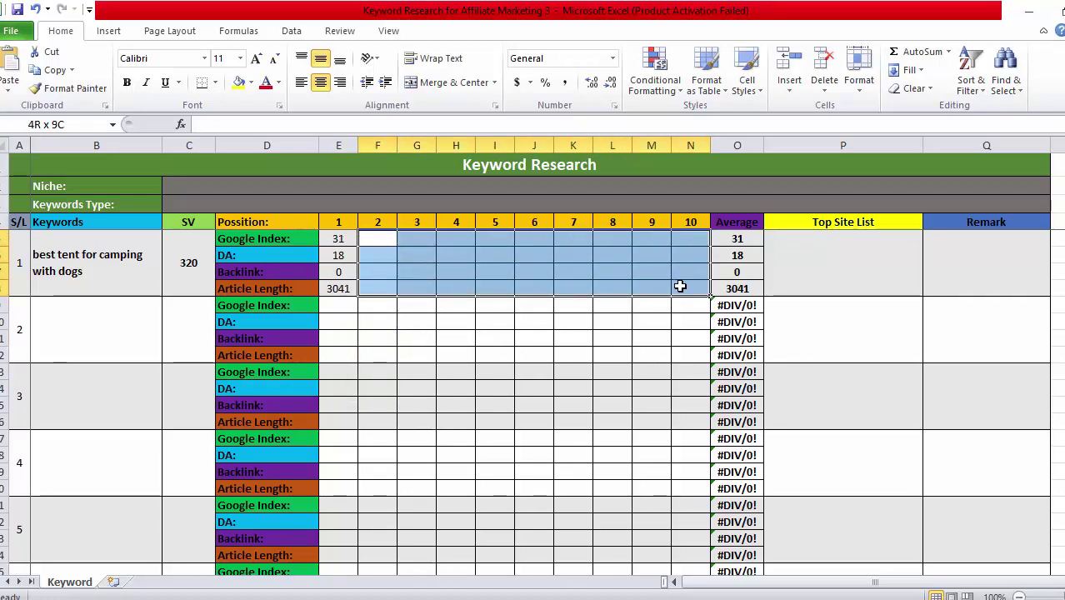
click(506, 368)
drag(337, 239, 691, 287)
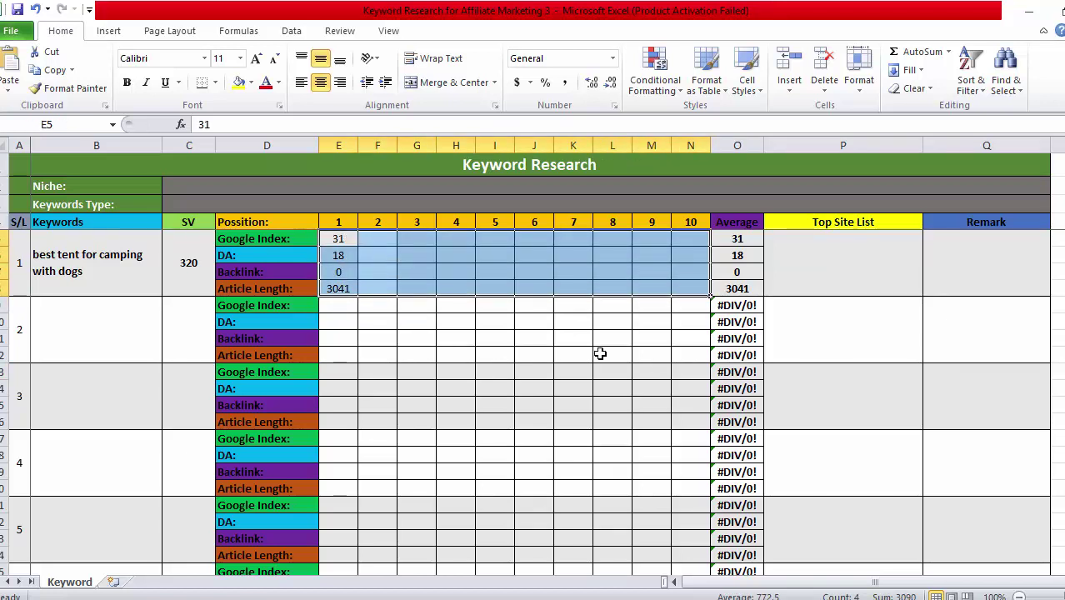
click(586, 376)
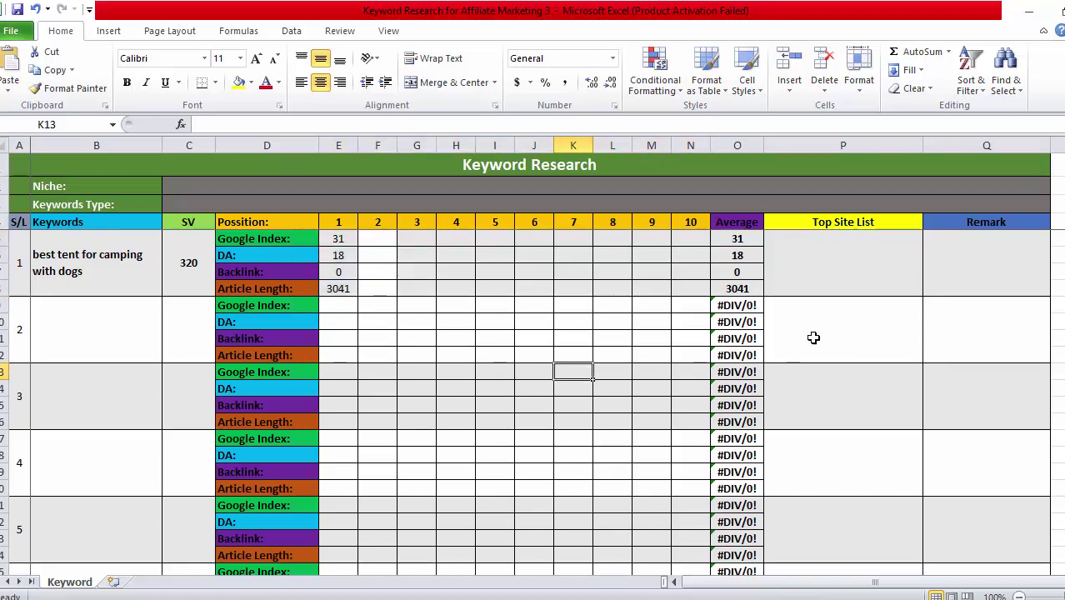
Highlight the first keyword's four Average cells and examine the Article Length average
drag(736, 239, 738, 288)
click(833, 278)
drag(726, 238, 738, 289)
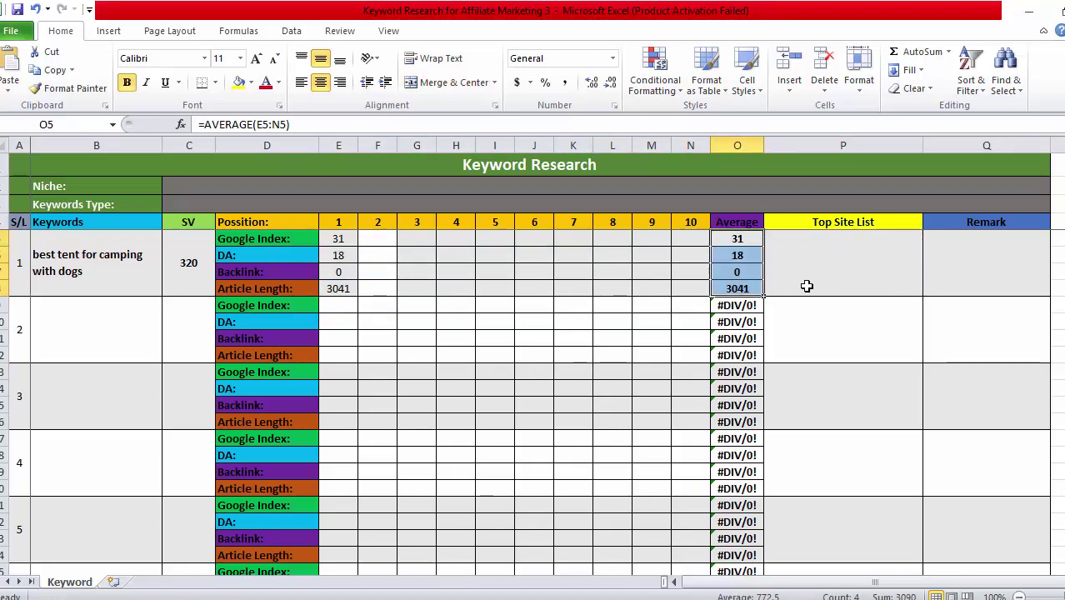
click(814, 284)
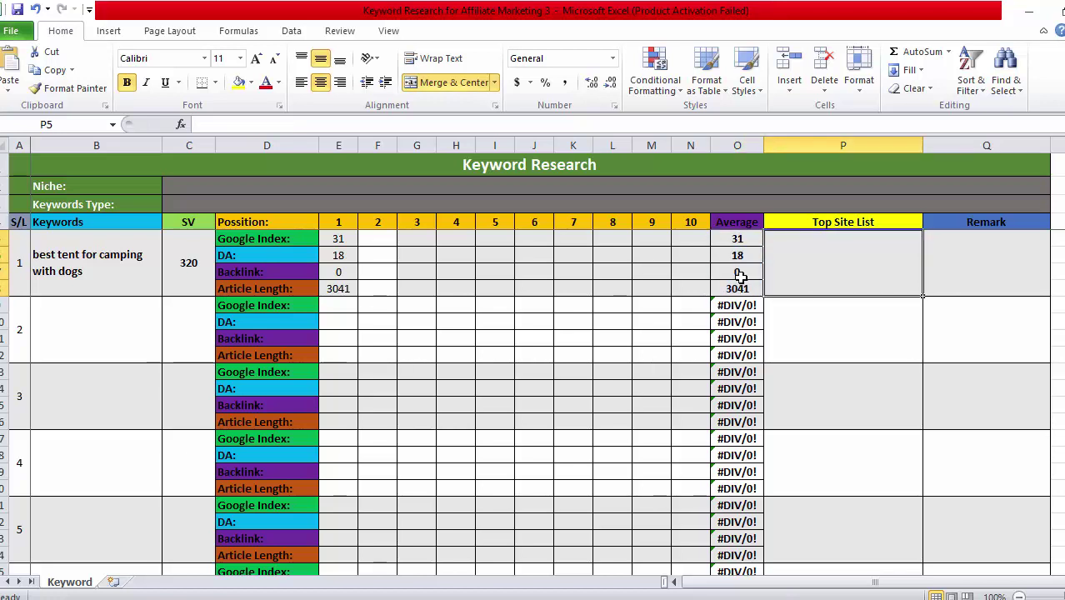
click(737, 285)
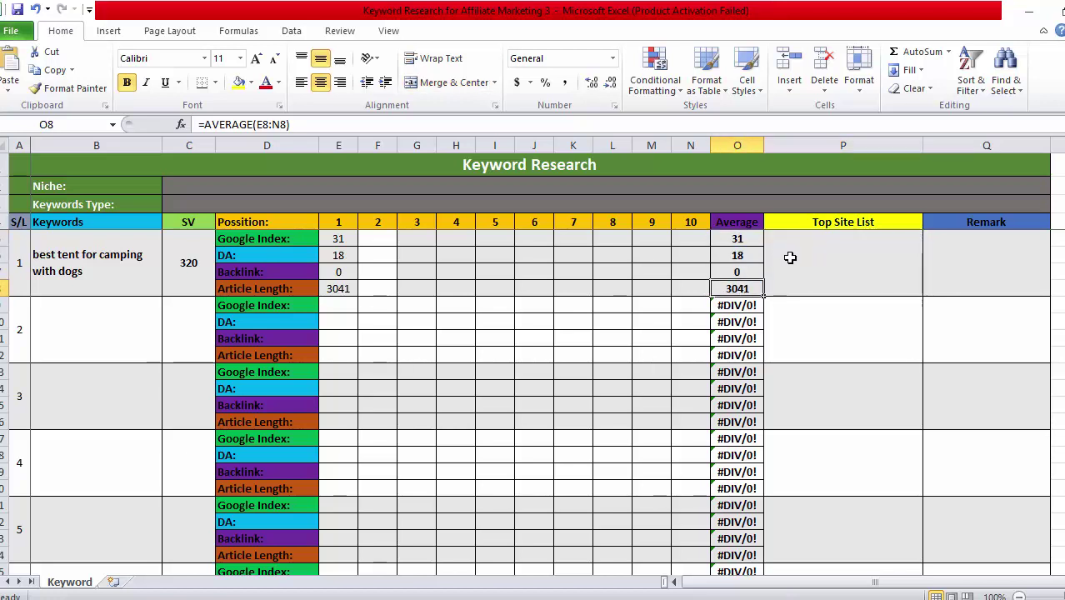
Switch to Chrome and read through the Tent Hub article, examining its tent reviews, pros and cons, and buying advice
click(1027, 16)
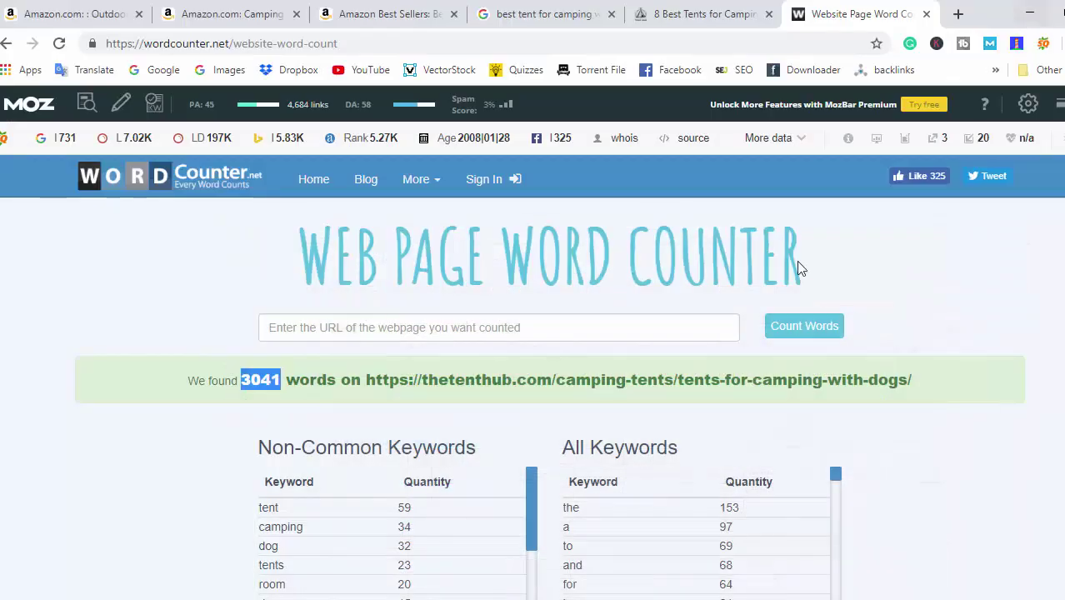
click(722, 8)
scroll(584, 373, down, 2)
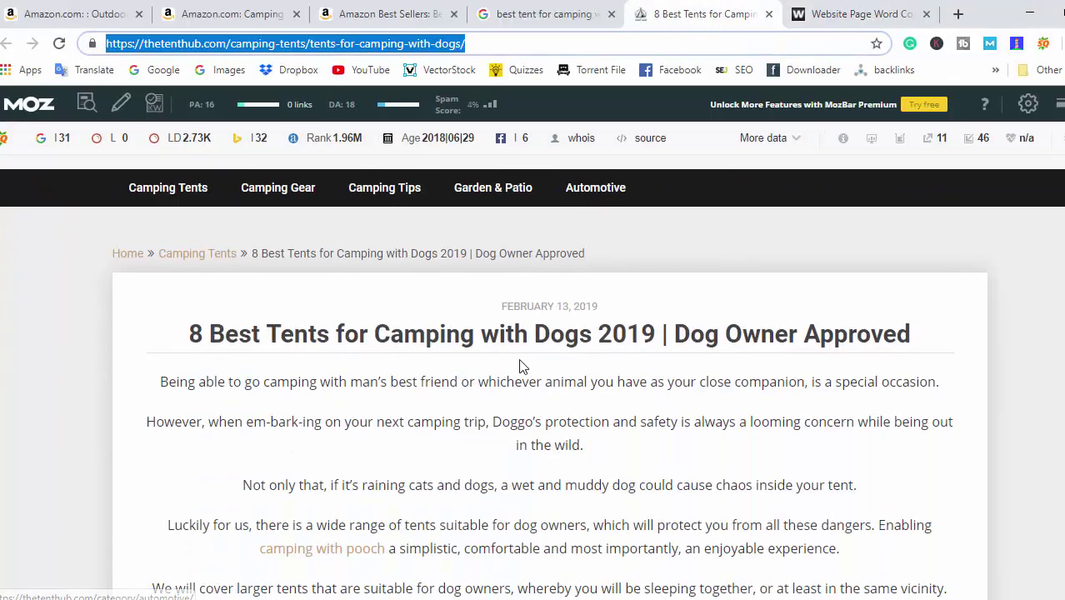
scroll(522, 302, down, 3)
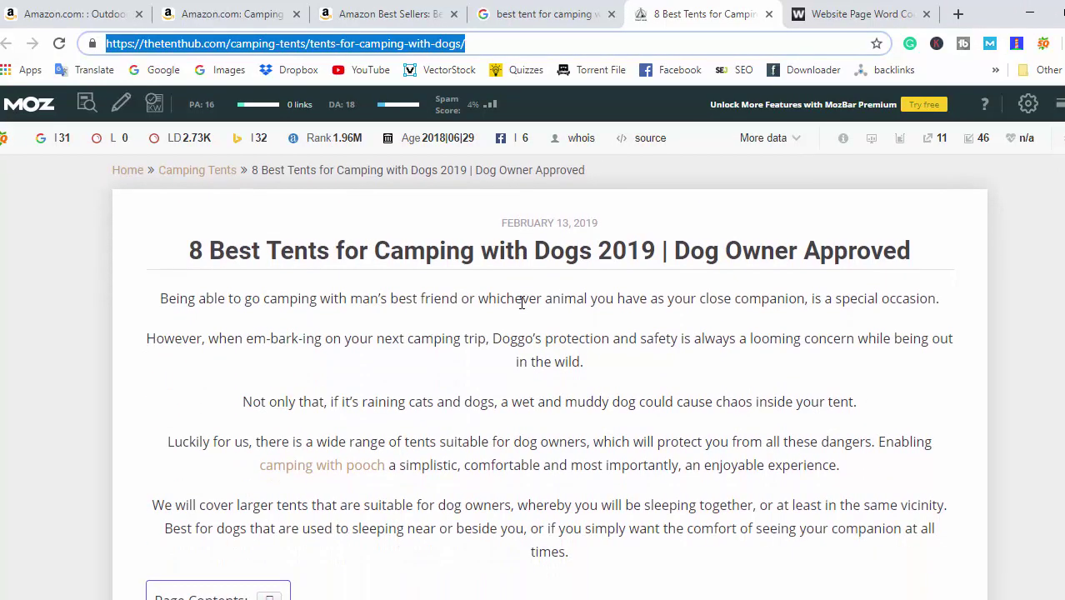
scroll(522, 302, down, 2)
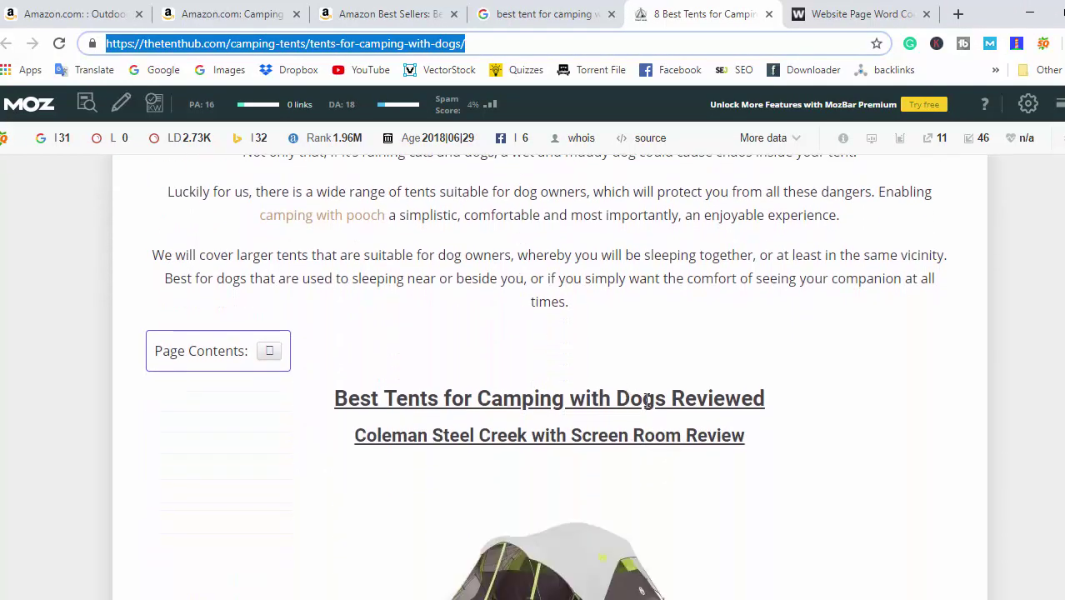
scroll(646, 400, down, 3)
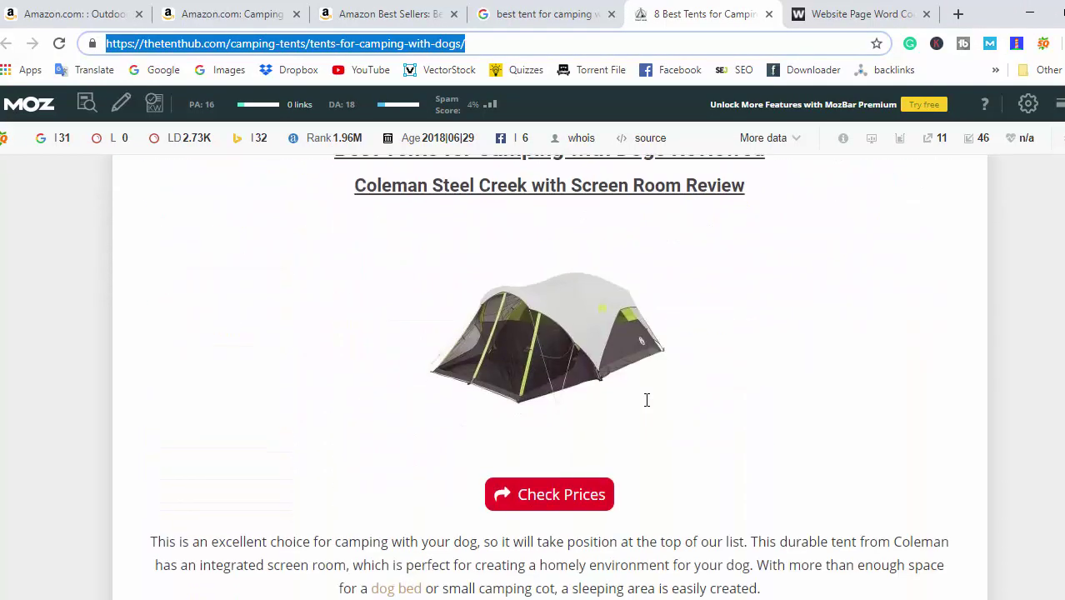
scroll(647, 400, down, 7)
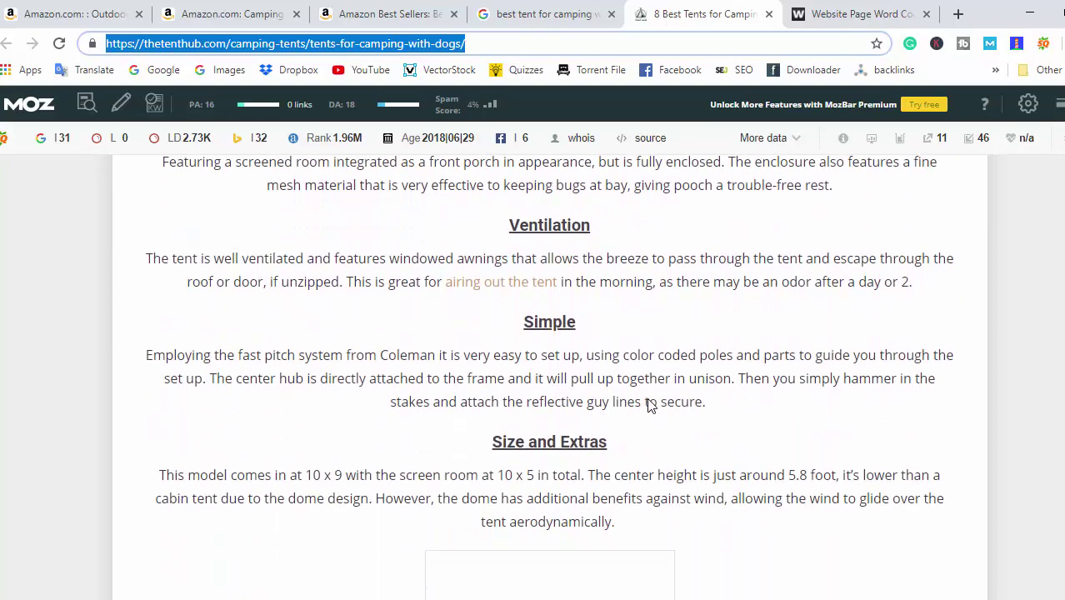
scroll(649, 403, down, 10)
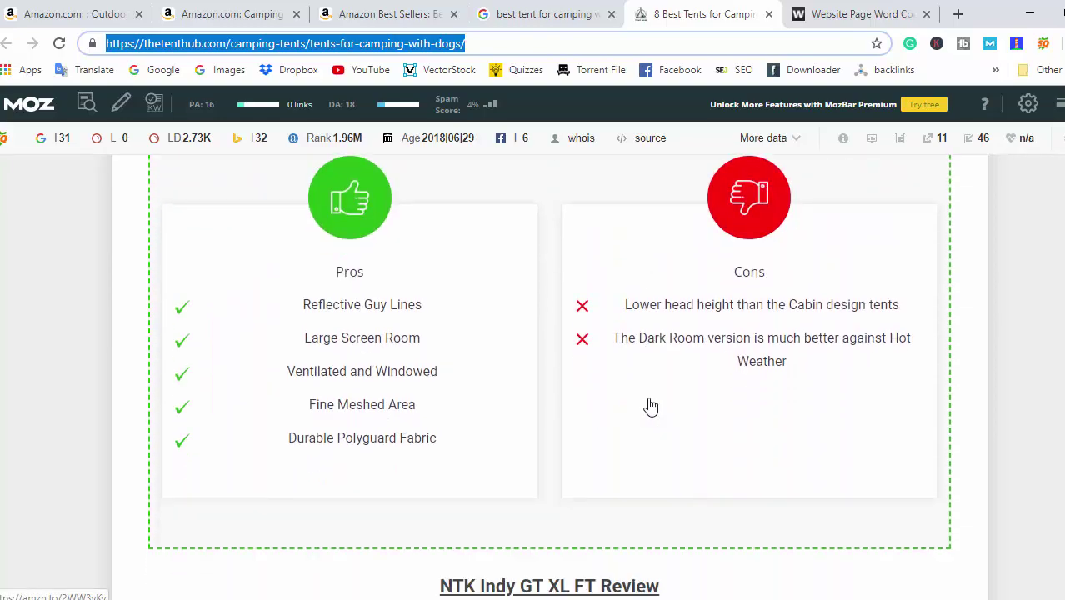
scroll(651, 405, up, 20)
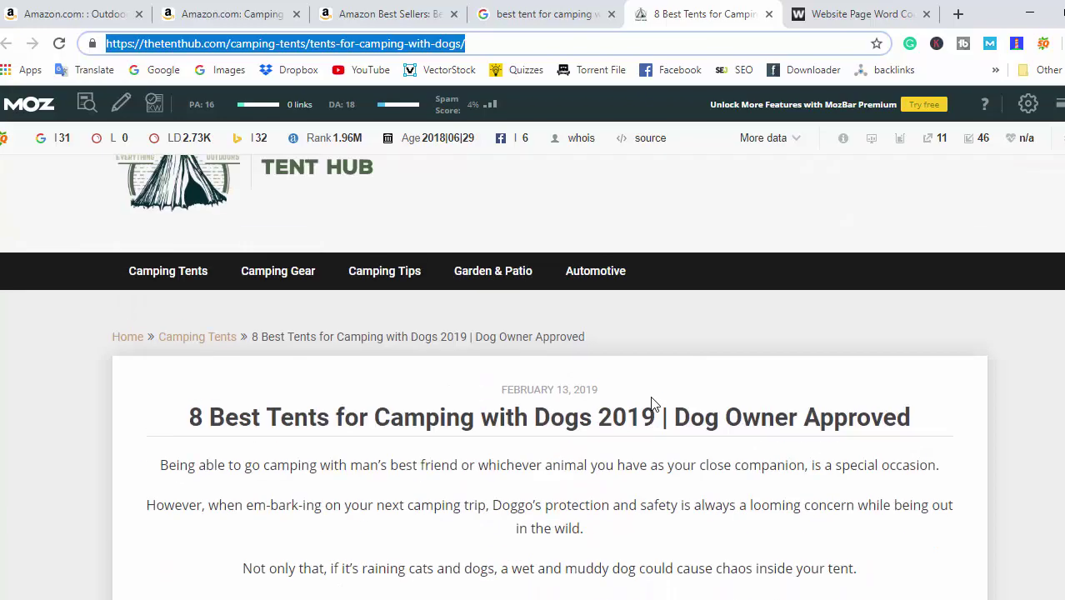
scroll(652, 404, down, 20)
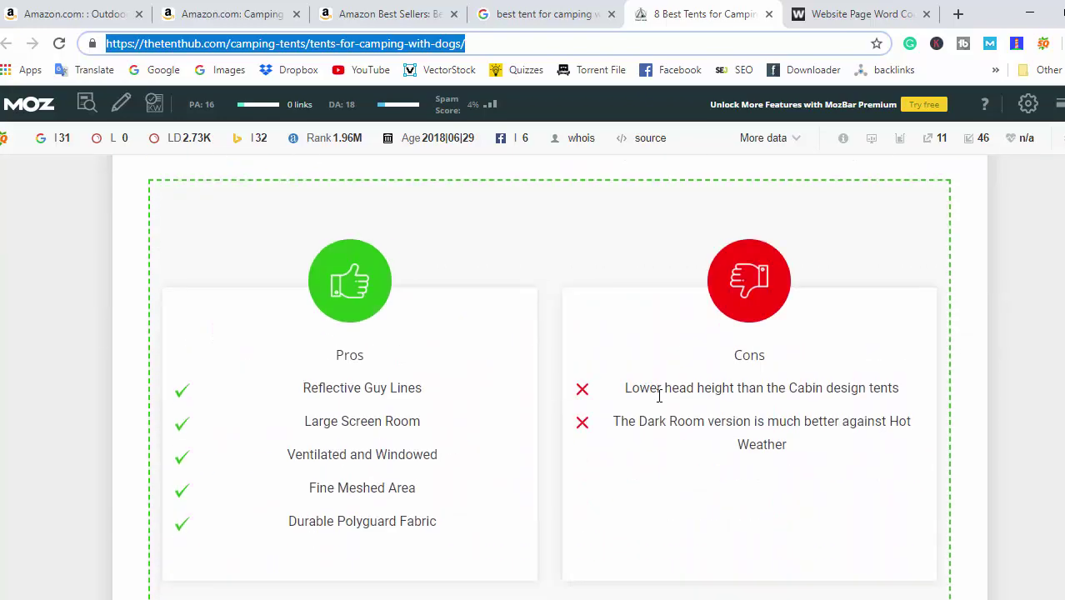
scroll(659, 397, down, 10)
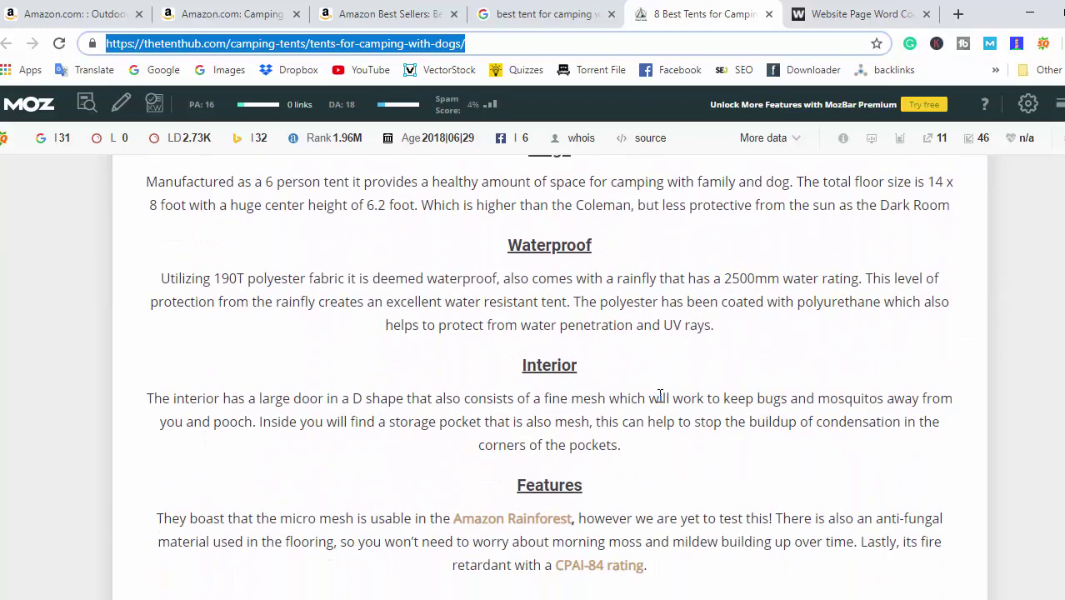
scroll(658, 396, down, 10)
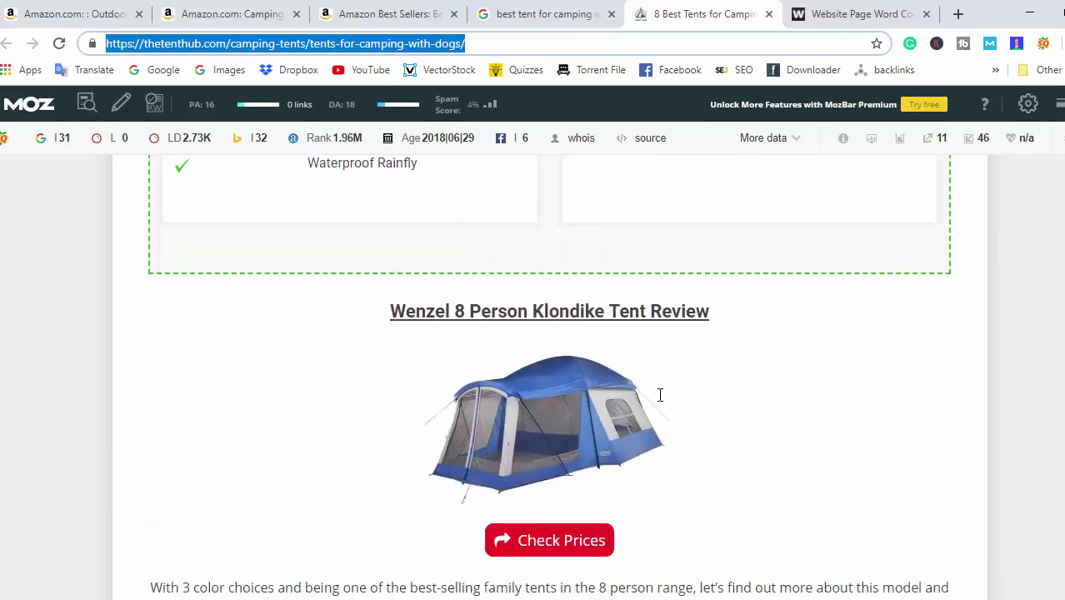
scroll(660, 395, down, 5)
scroll(659, 395, down, 10)
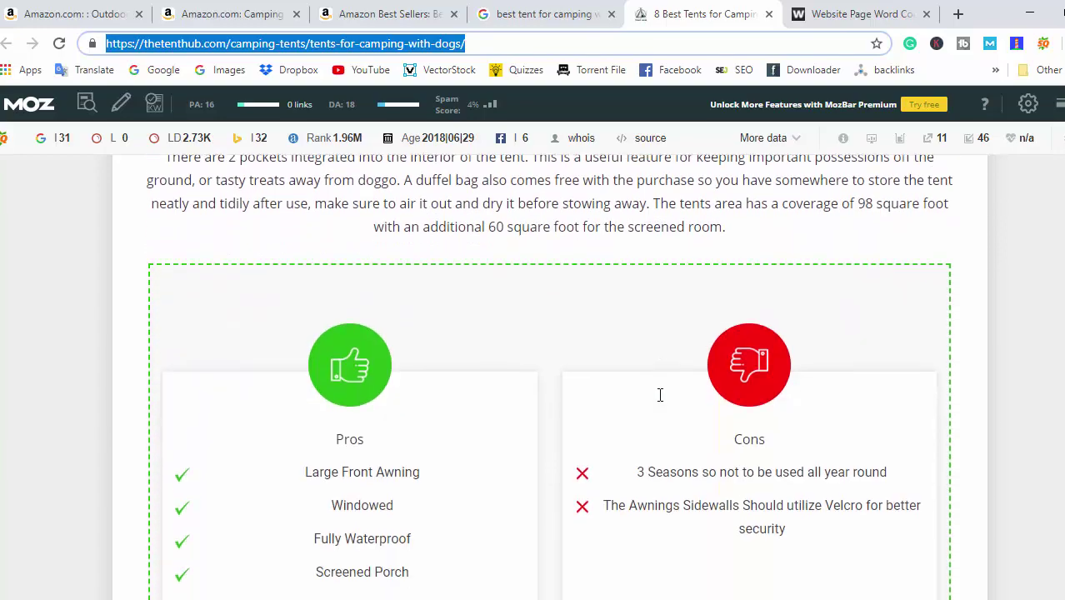
scroll(660, 395, down, 10)
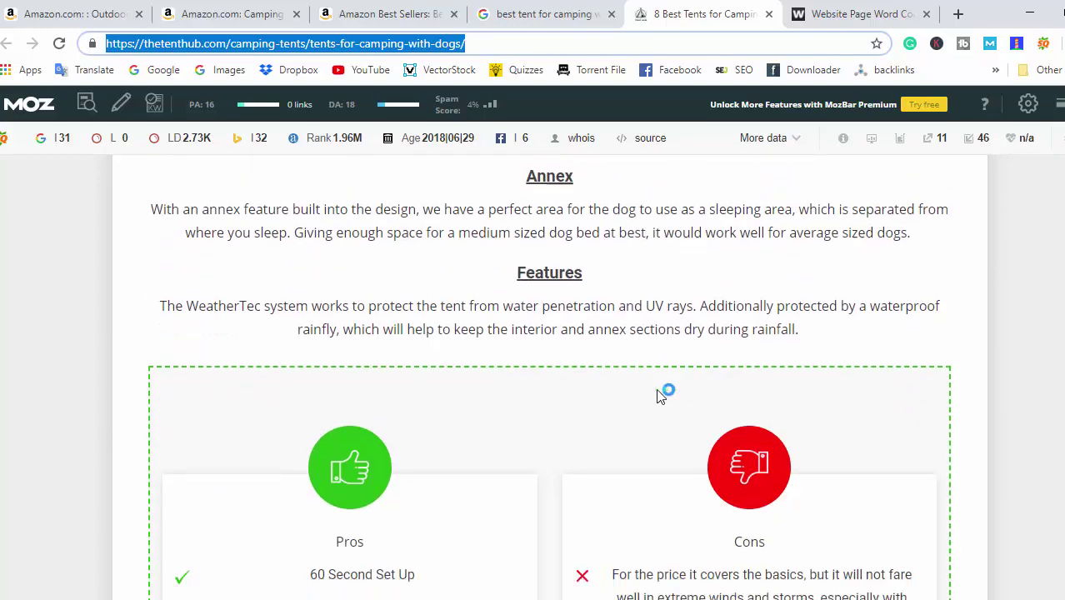
scroll(660, 394, down, 10)
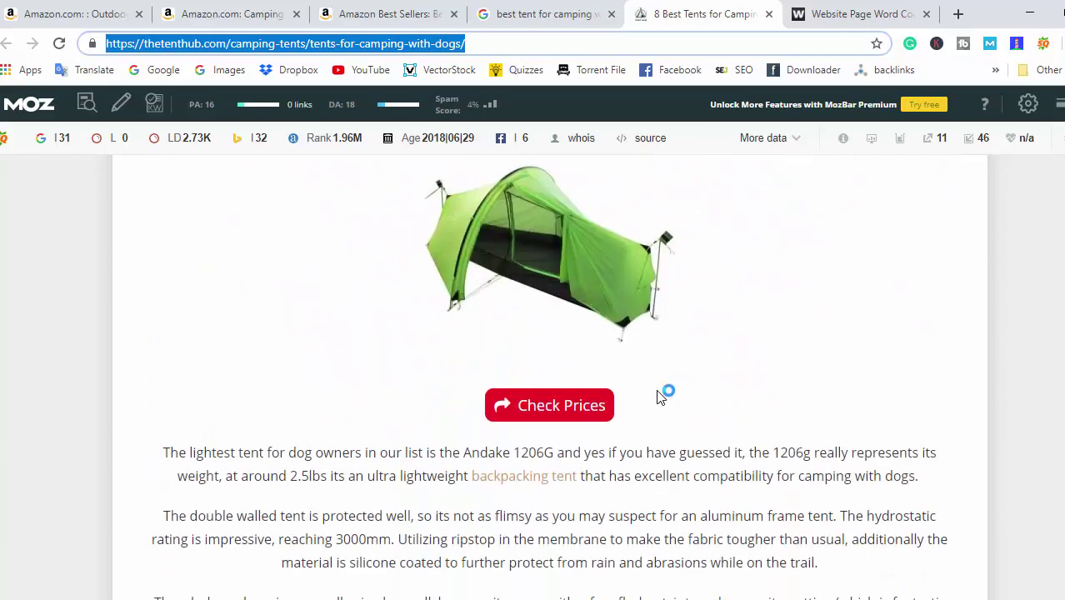
scroll(660, 398, down, 10)
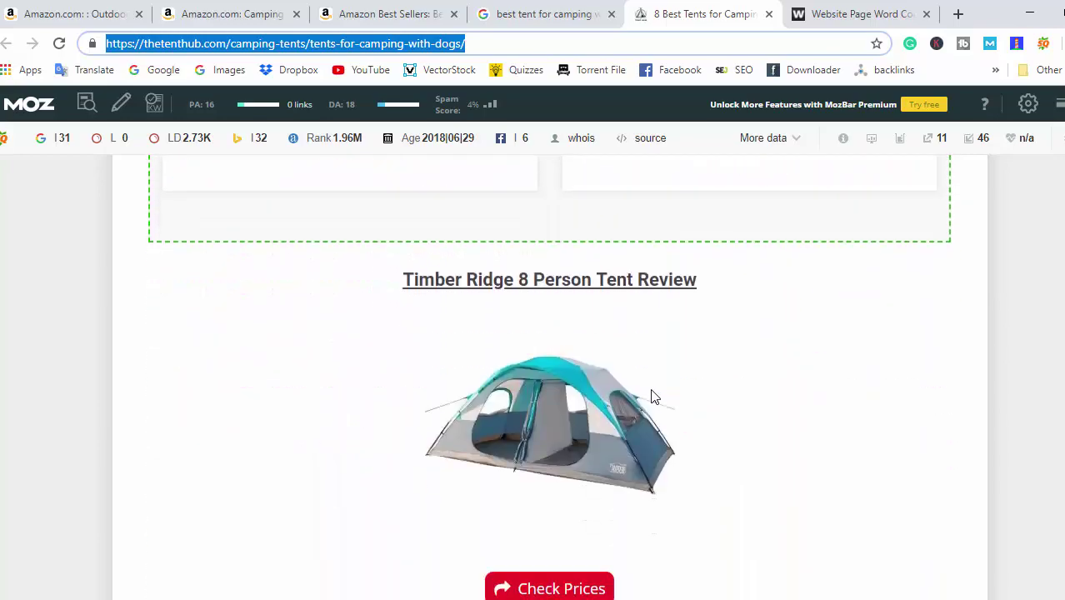
scroll(652, 399, down, 10)
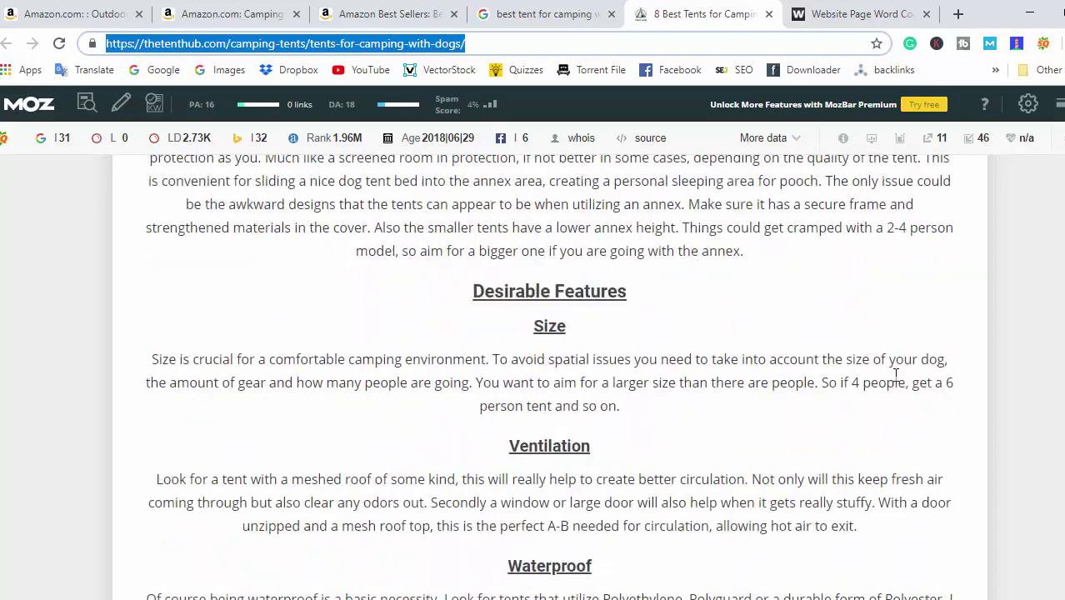
Re-examine the article's title and introduction, and return to the Google results for "best tent for camping with dogs"
key(Return)
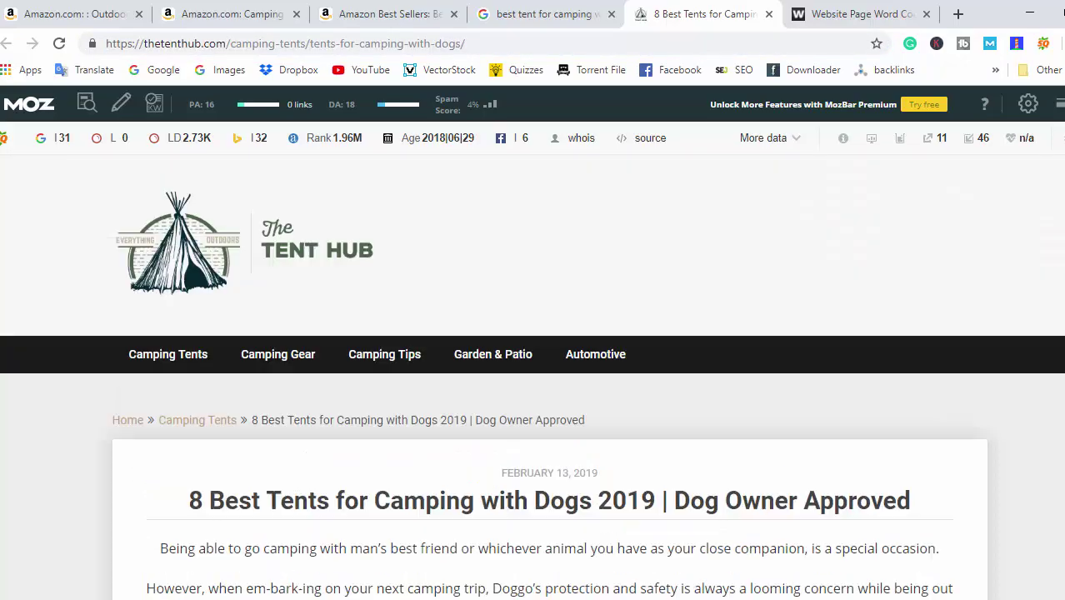
scroll(507, 408, down, 2)
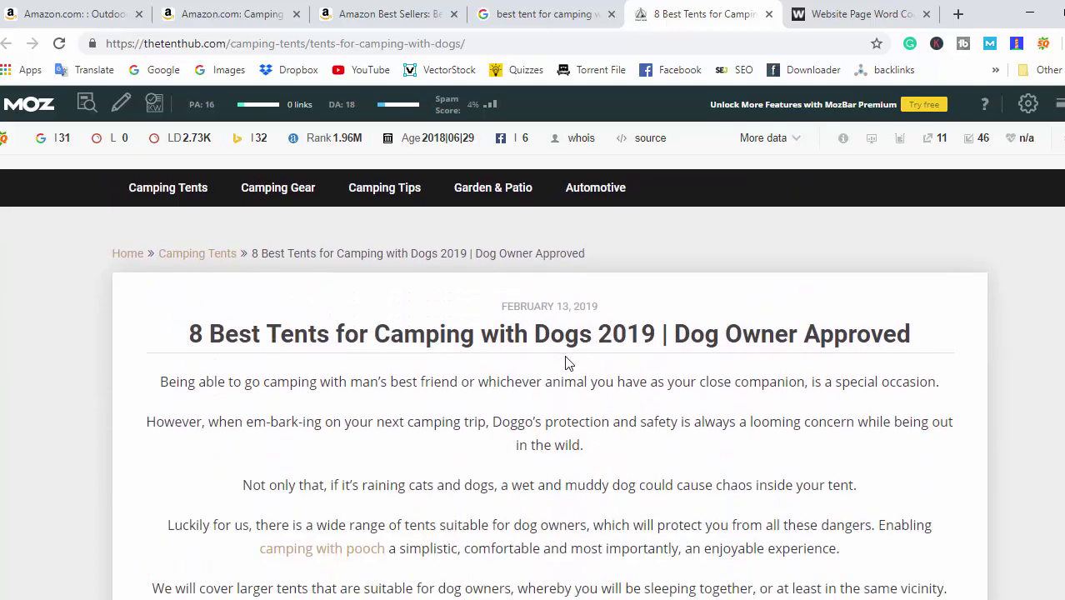
scroll(565, 362, down, 1)
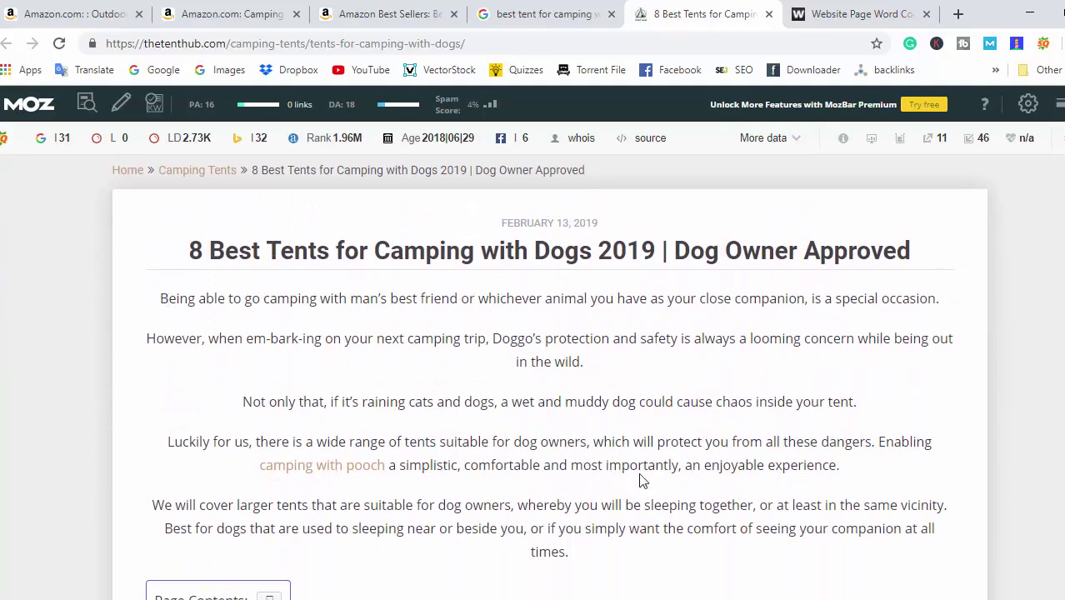
scroll(348, 372, down, 2)
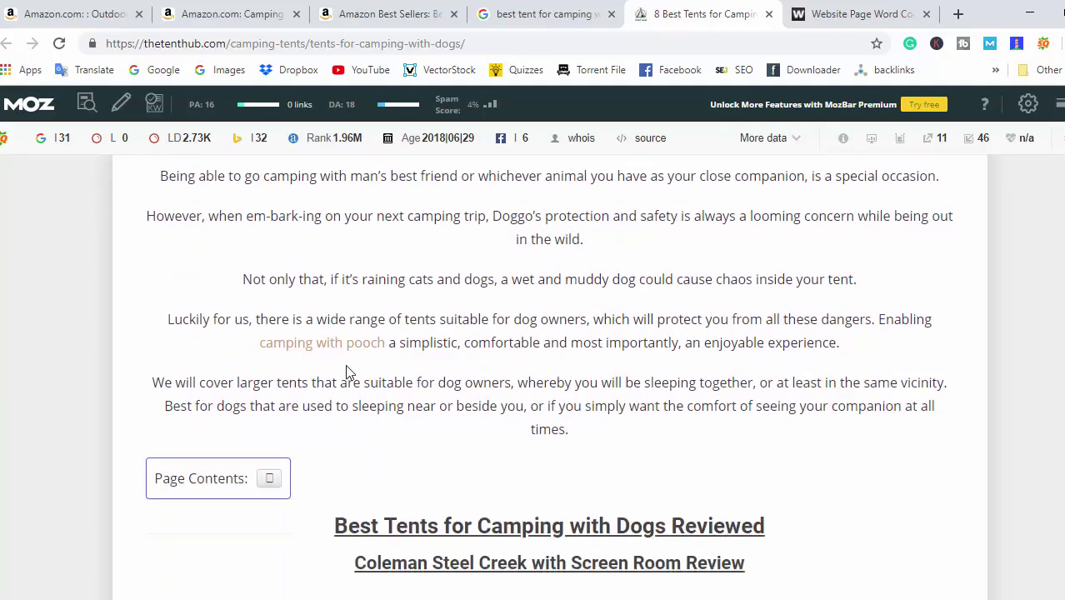
click(516, 10)
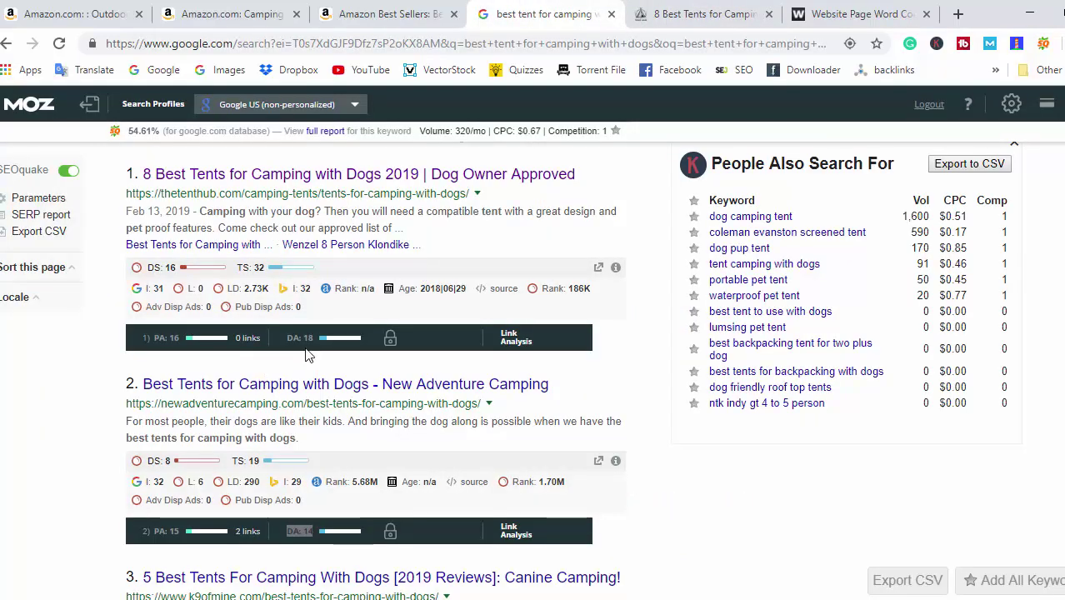
Look over the first four organic results and their metrics, and open the second-ranked New Adventure Camping article in a new tab
scroll(320, 344, down, 5)
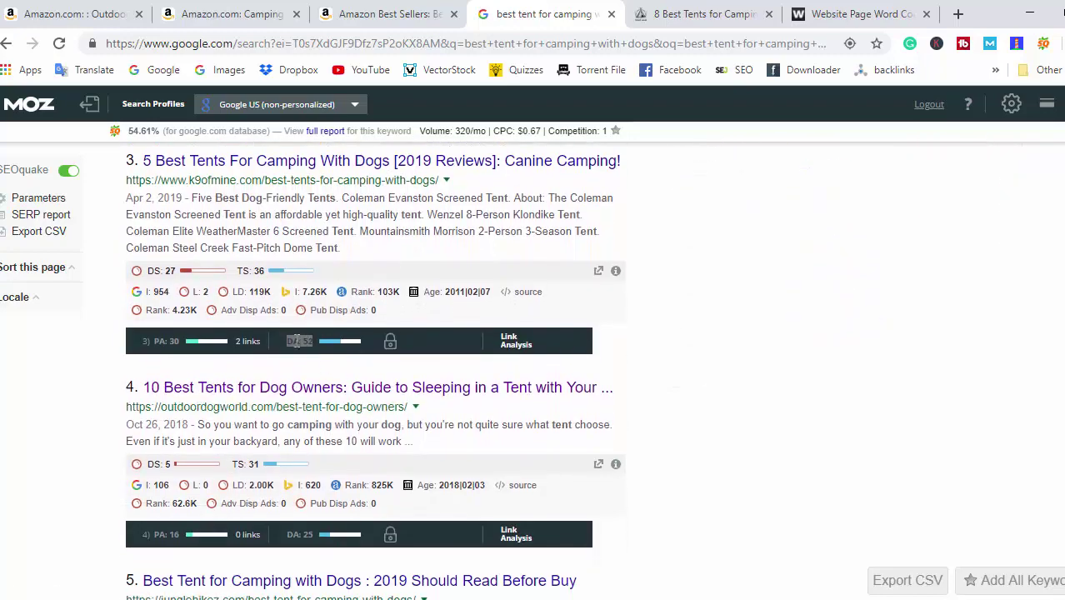
scroll(295, 340, up, 9)
scroll(405, 379, down, 2)
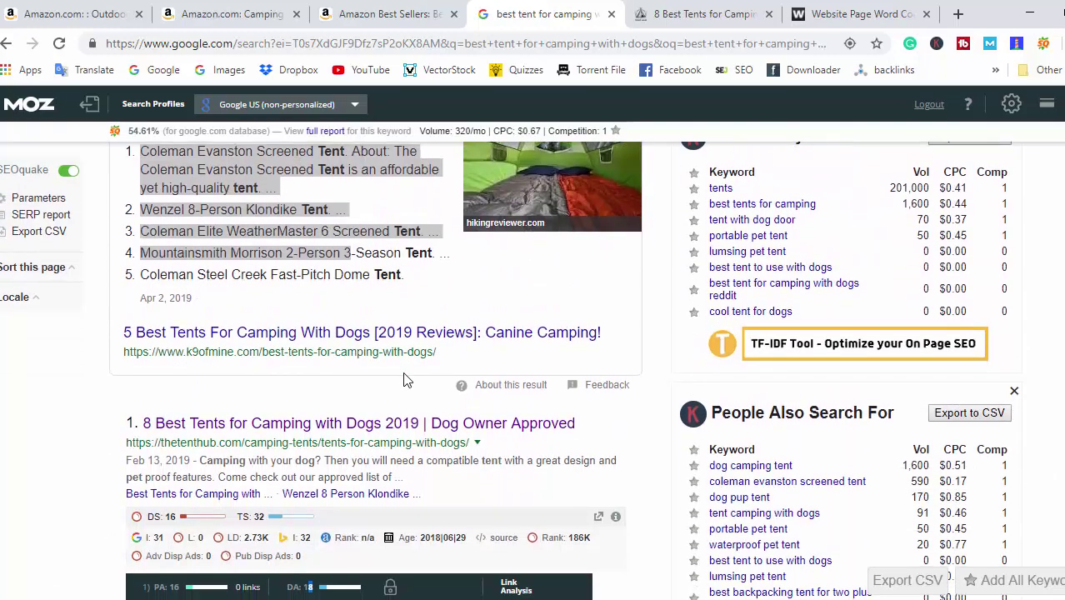
scroll(406, 379, down, 5)
scroll(433, 379, up, 3)
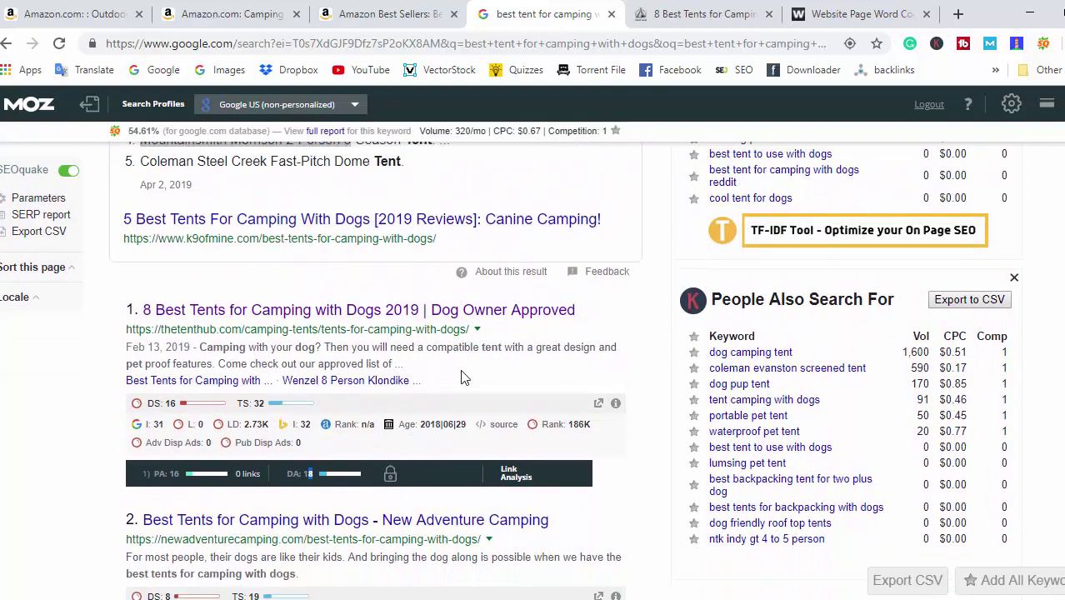
scroll(450, 375, down, 3)
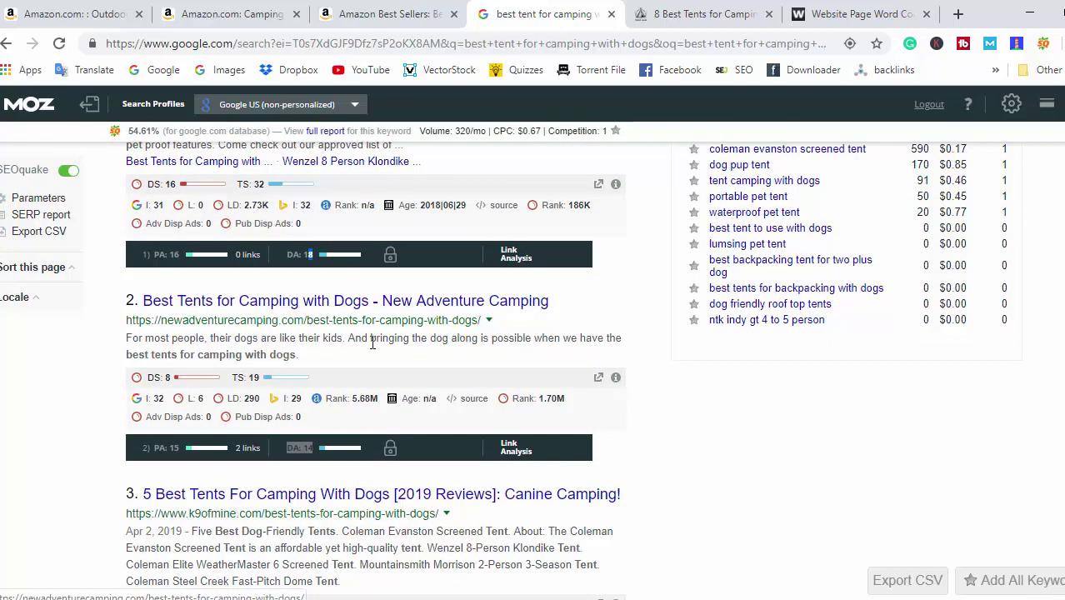
click(288, 316)
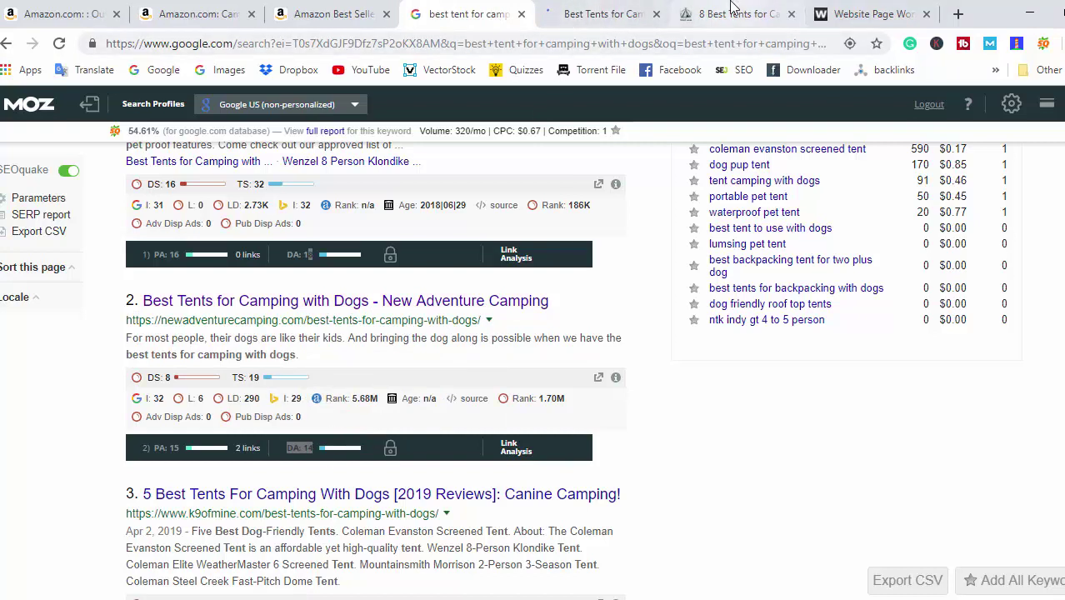
Skim the whole Tent Hub article again, examining its tent reviews, feature sections, pros and cons, and closing, and return to its title
click(591, 14)
click(700, 14)
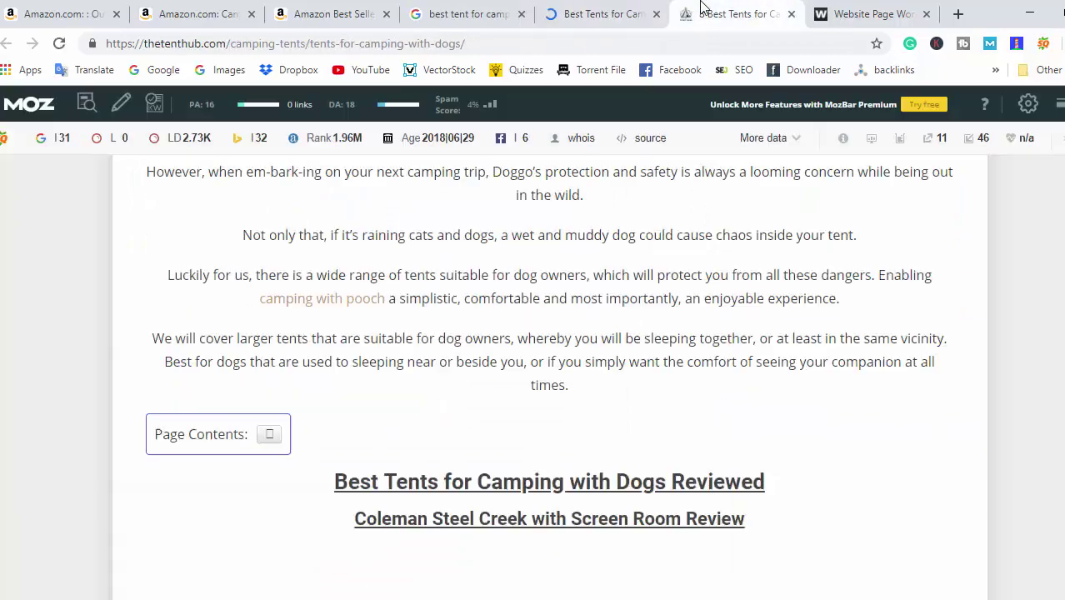
scroll(659, 385, up, 6)
scroll(660, 386, down, 2)
scroll(659, 386, down, 15)
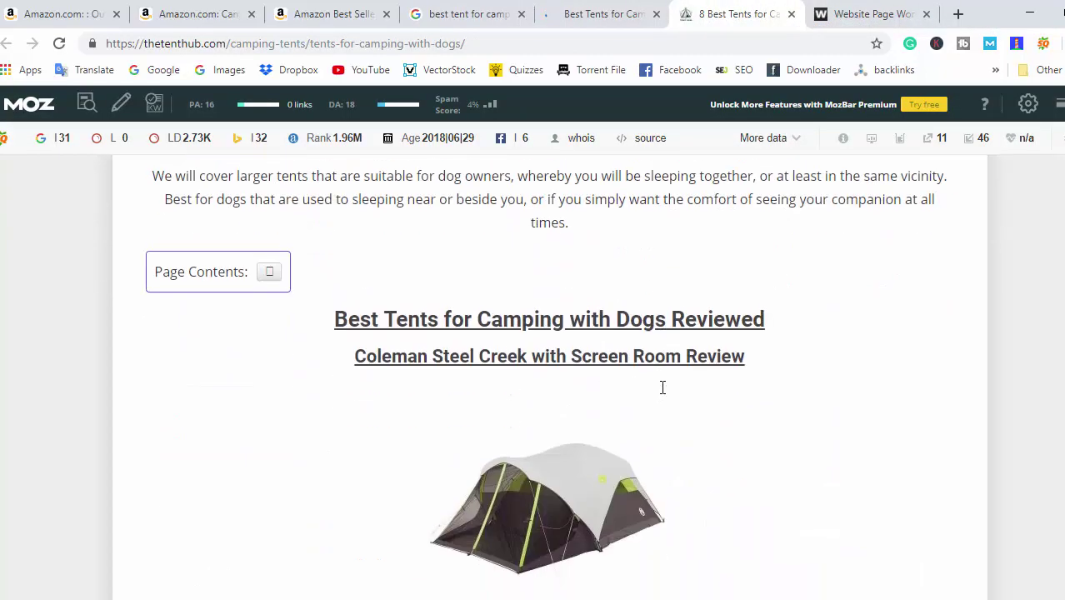
scroll(698, 382, down, 15)
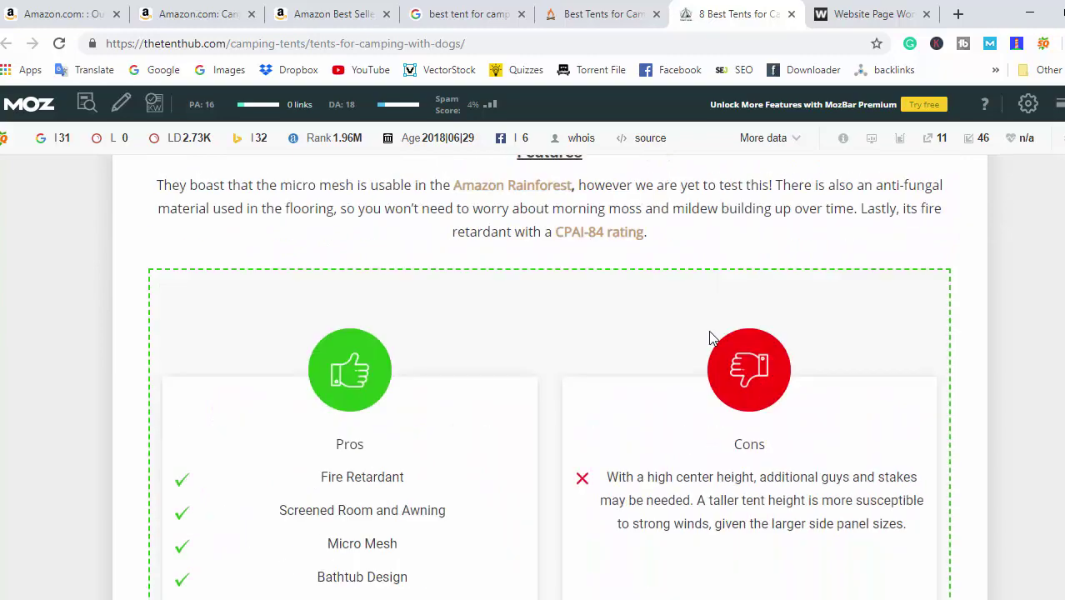
scroll(750, 336, down, 5)
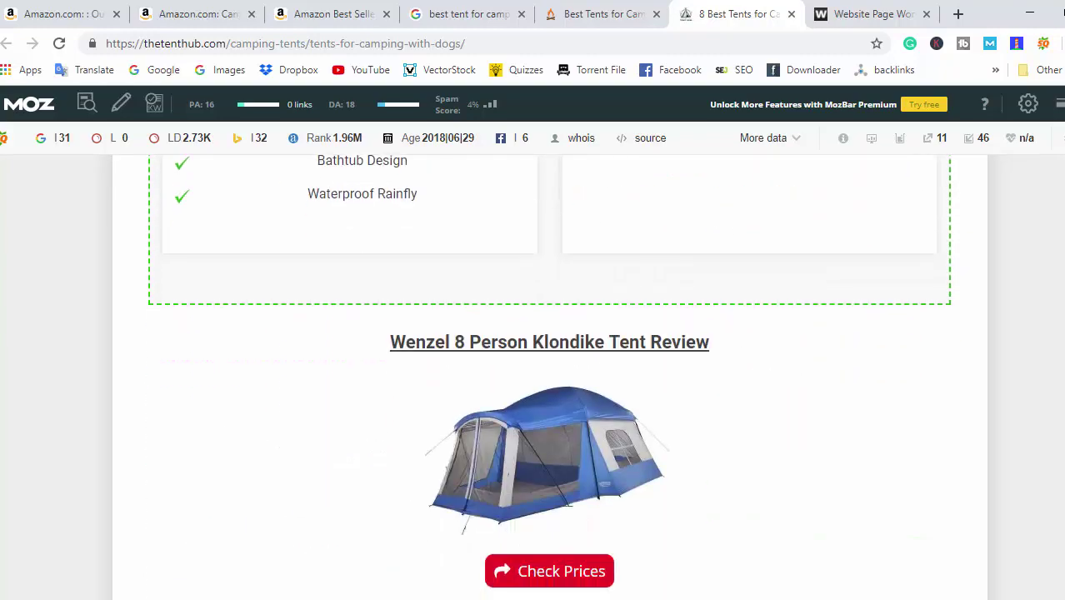
scroll(549, 375, down, 20)
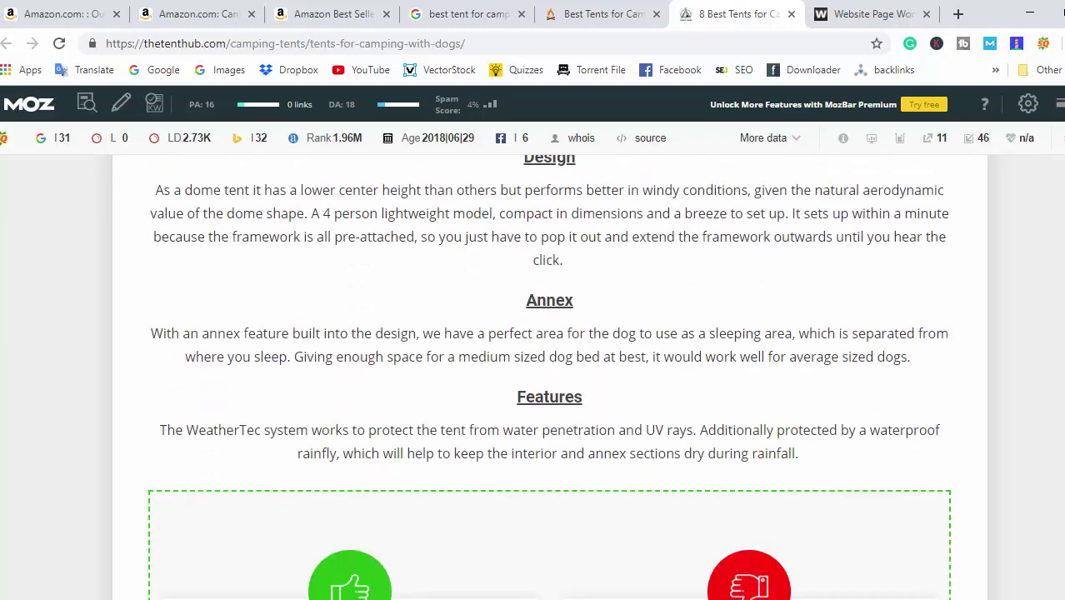
scroll(549, 375, down, 20)
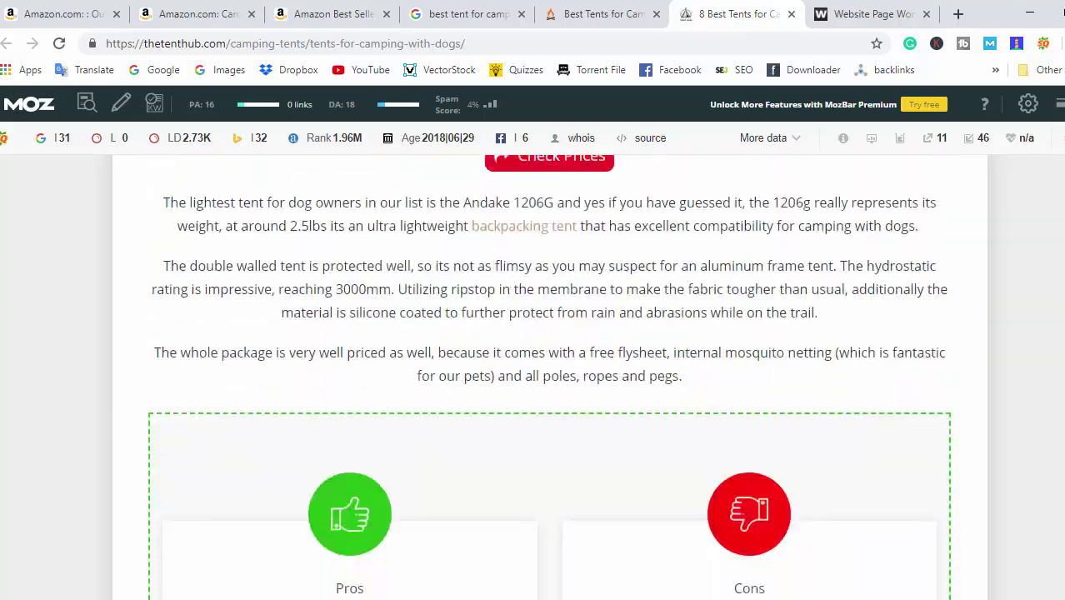
scroll(549, 375, down, 20)
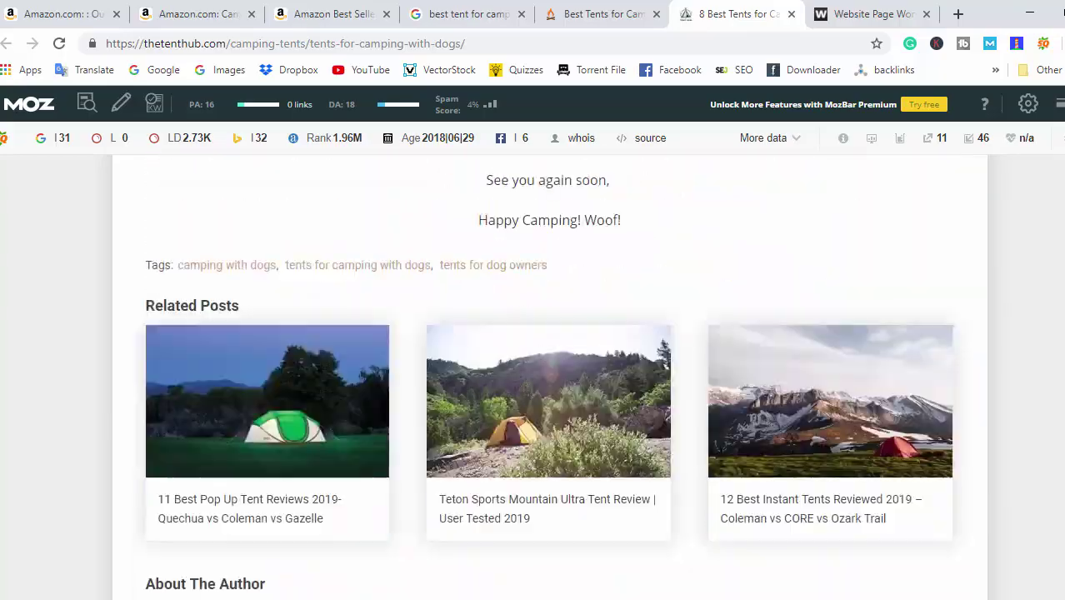
scroll(549, 375, down, 5)
key(Home)
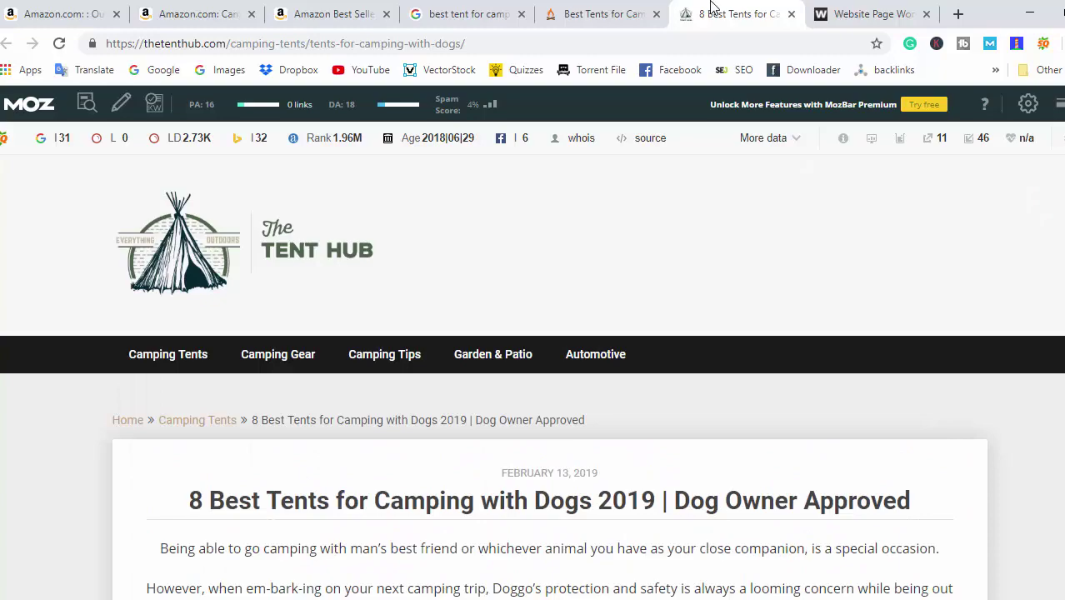
Read through the New Adventure Camping article, examining its introduction and advice on dog-friendly camp grounds, leads and doggie comforts
click(637, 12)
scroll(594, 305, down, 10)
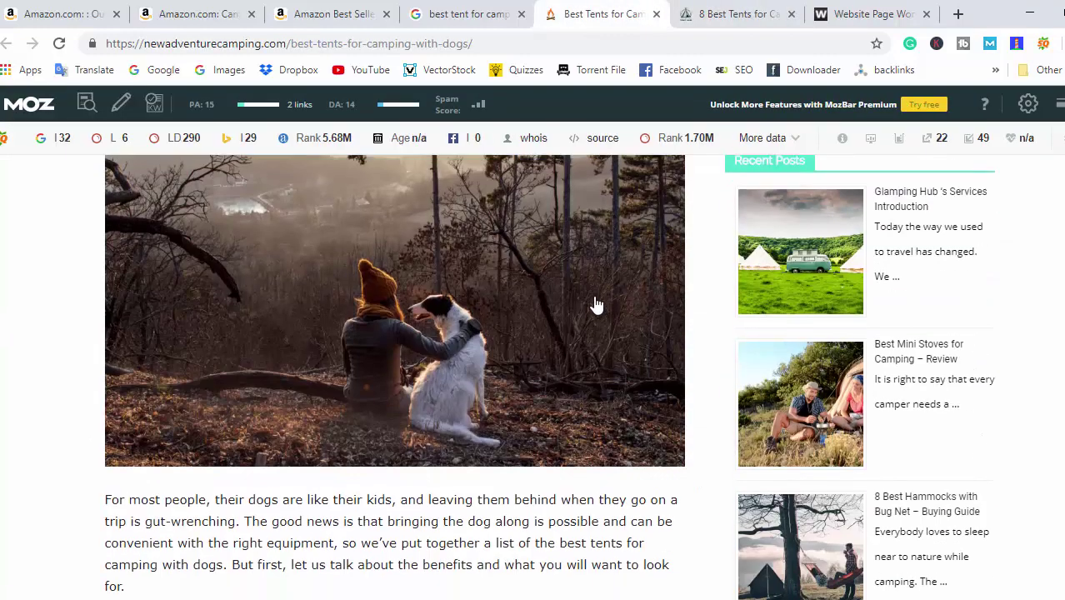
scroll(426, 307, down, 15)
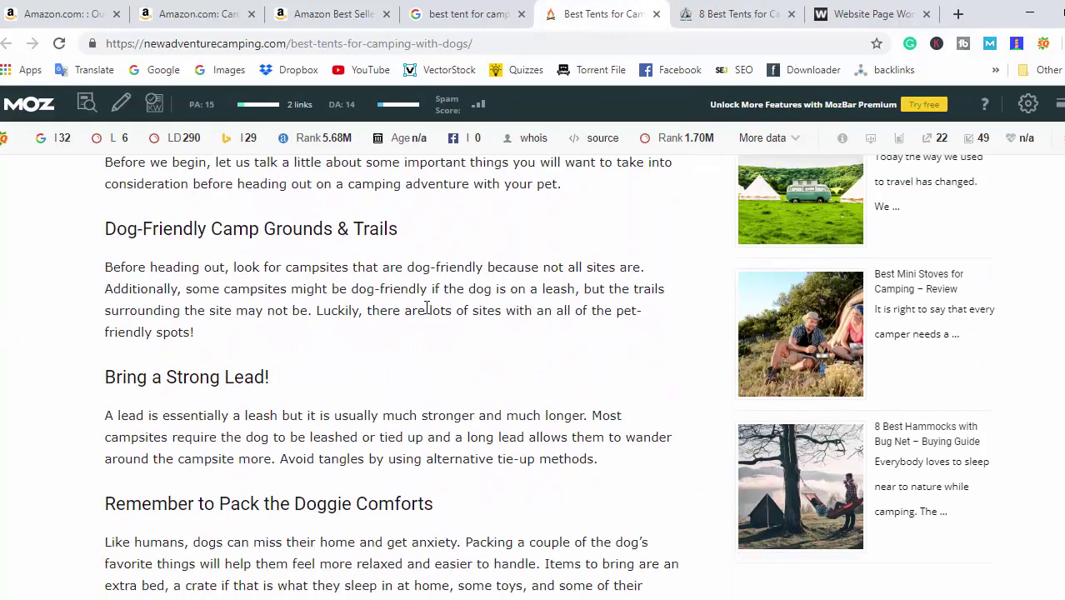
Skim the New Adventure Camping article on tents for dogs, examining its buying-guide sections and first product reviews
scroll(427, 308, up, 5)
scroll(427, 307, up, 2)
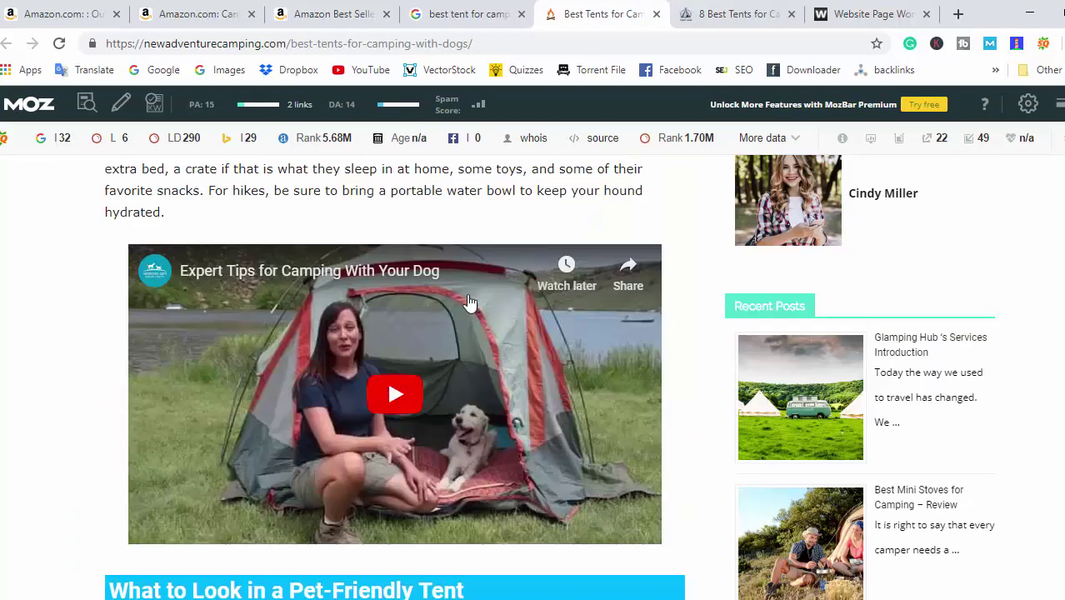
scroll(533, 274, down, 9)
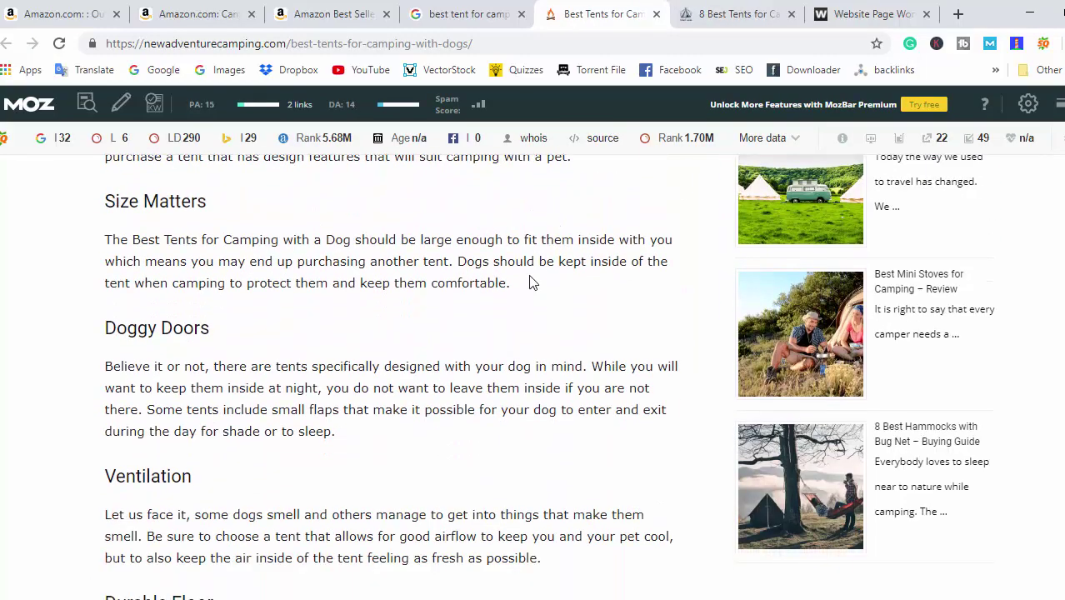
scroll(441, 285, down, 2)
scroll(443, 283, up, 5)
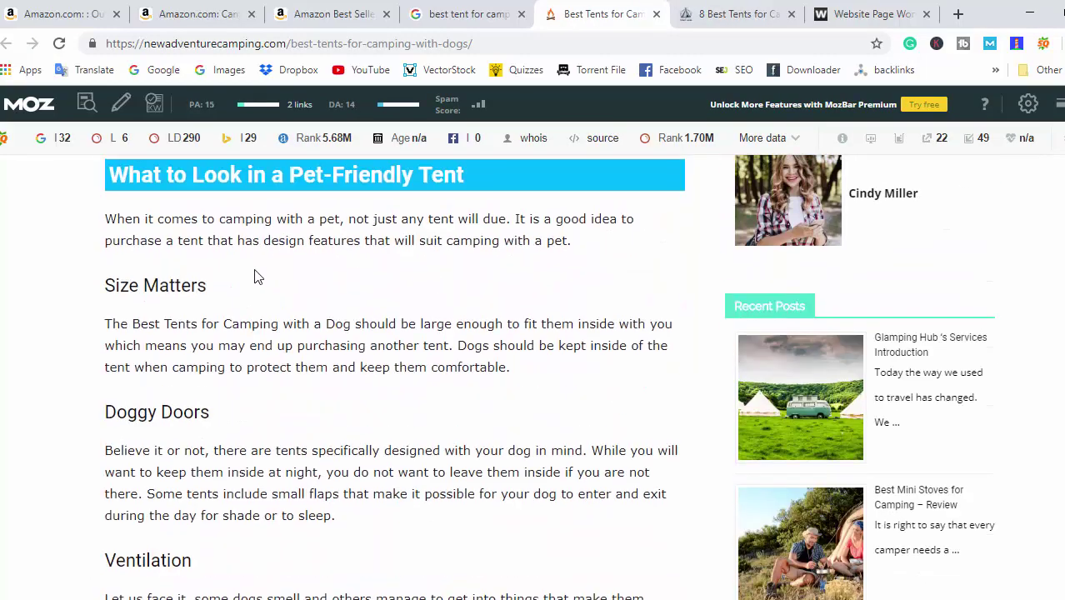
scroll(216, 249, up, 1)
drag(115, 358, 181, 367)
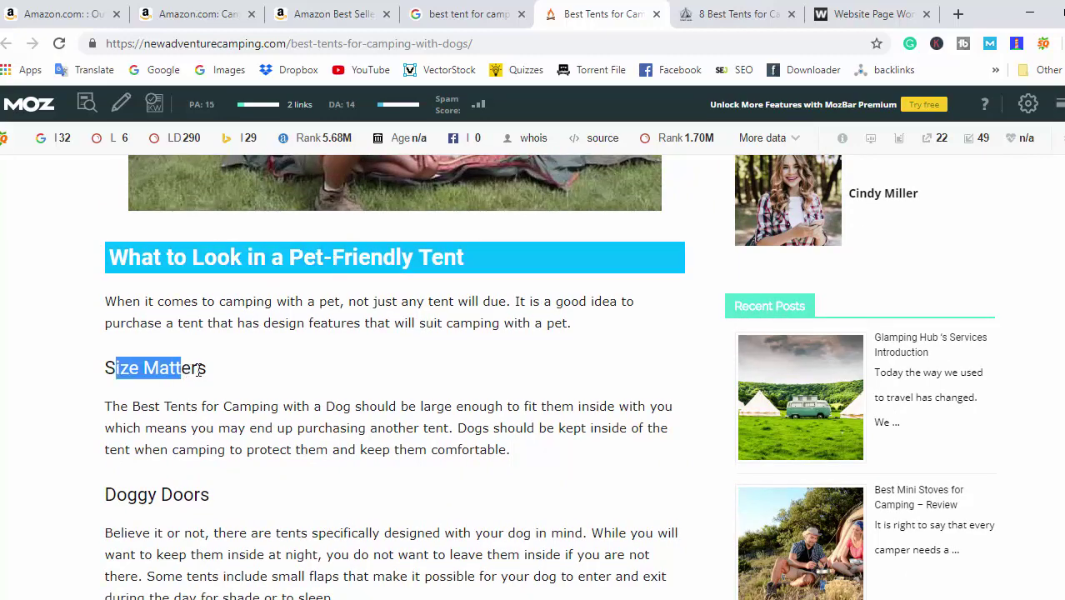
scroll(450, 299, down, 8)
scroll(449, 298, down, 9)
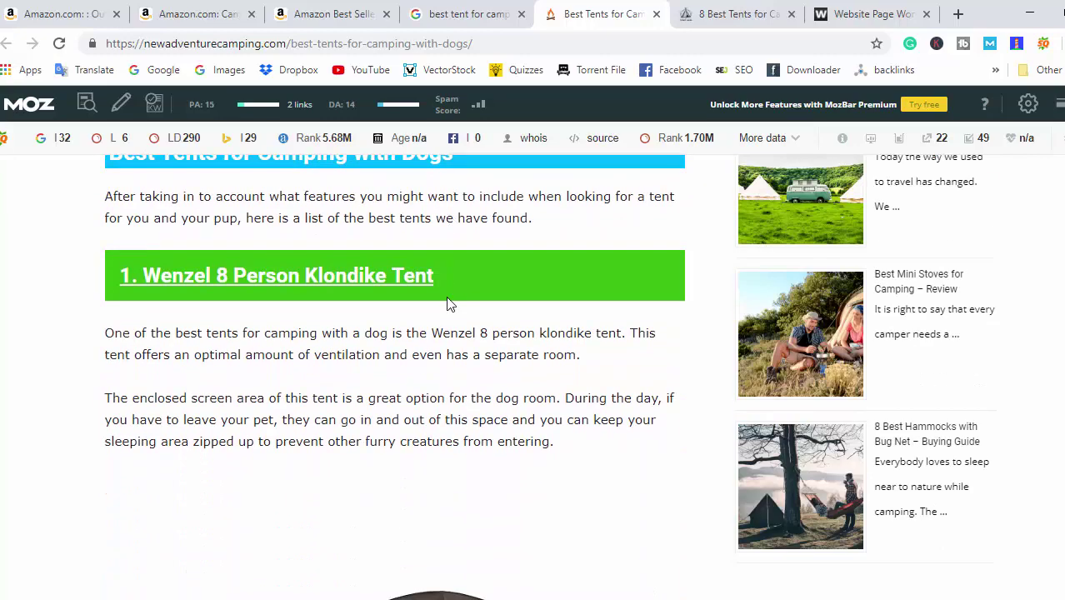
scroll(320, 268, down, 6)
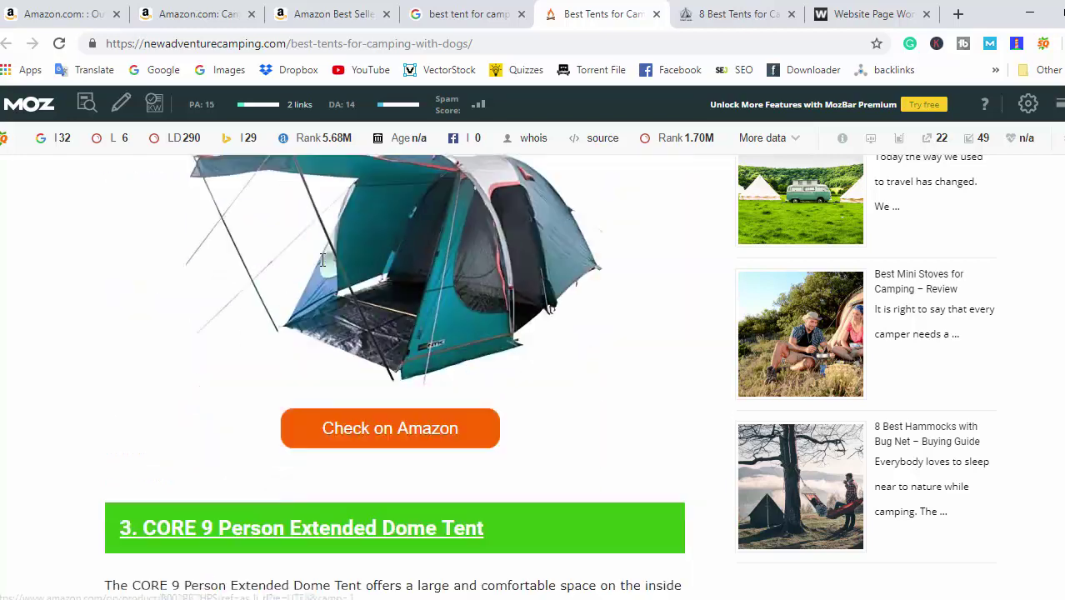
Copy the New Adventure Camping article's URL and count its words with the WordCounter.net web page word counter
click(319, 46)
right_click(319, 50)
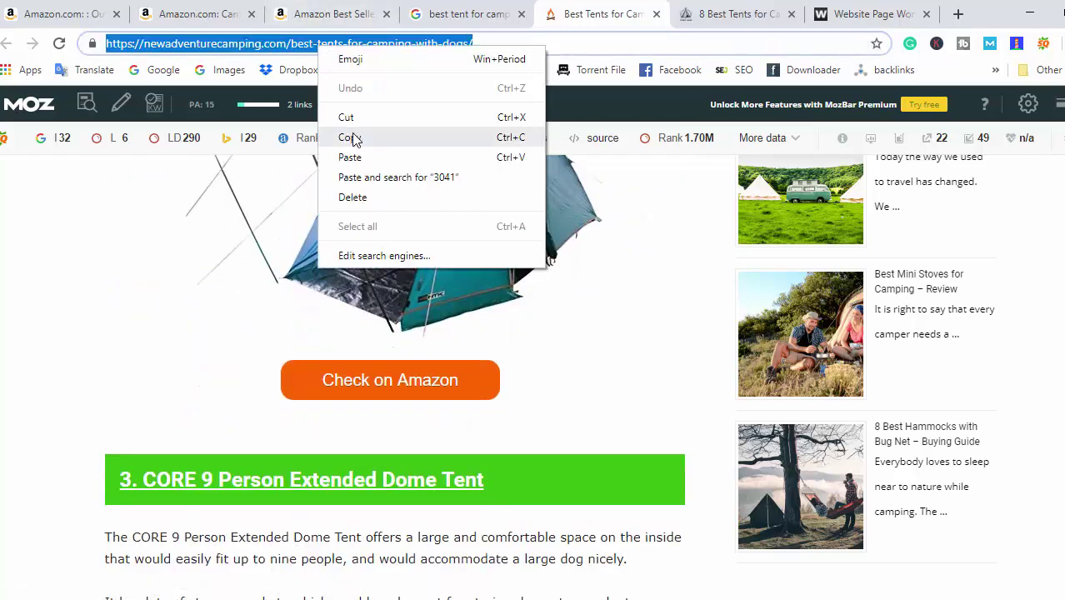
click(350, 135)
click(913, 10)
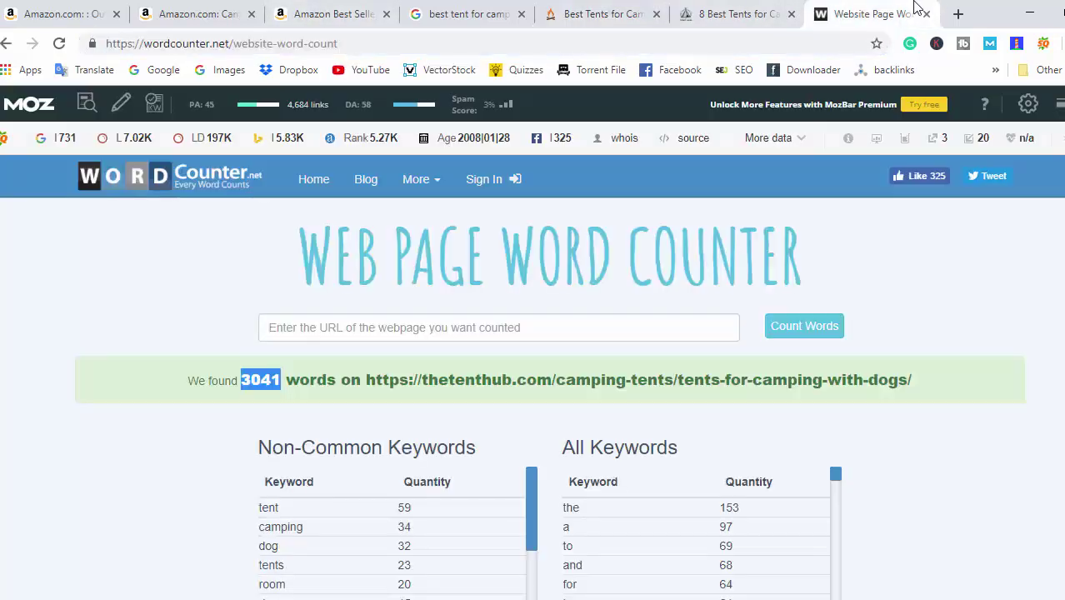
right_click(400, 326)
click(409, 455)
click(804, 327)
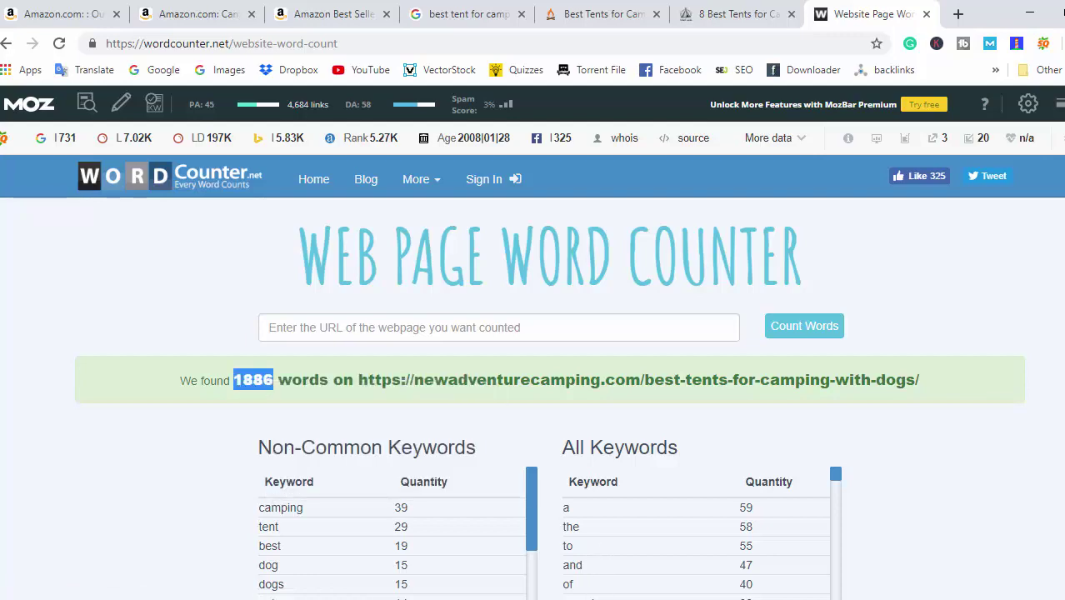
Switch to the keyword research workbook in Excel and open the first keyword's Article Length cell for position 2 for editing
key(alt+Tab)
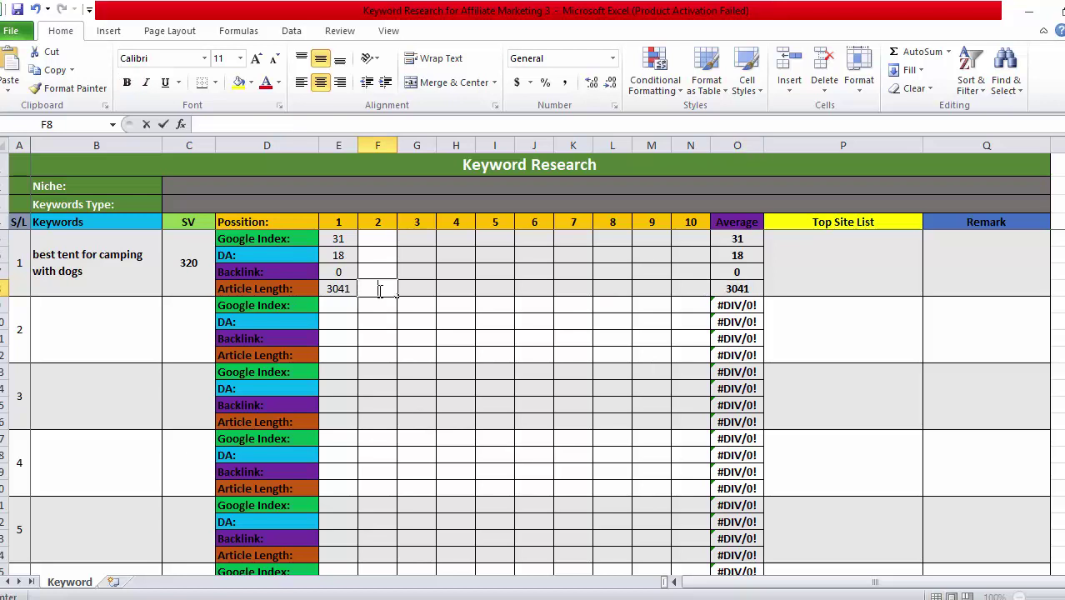
double_click(377, 290)
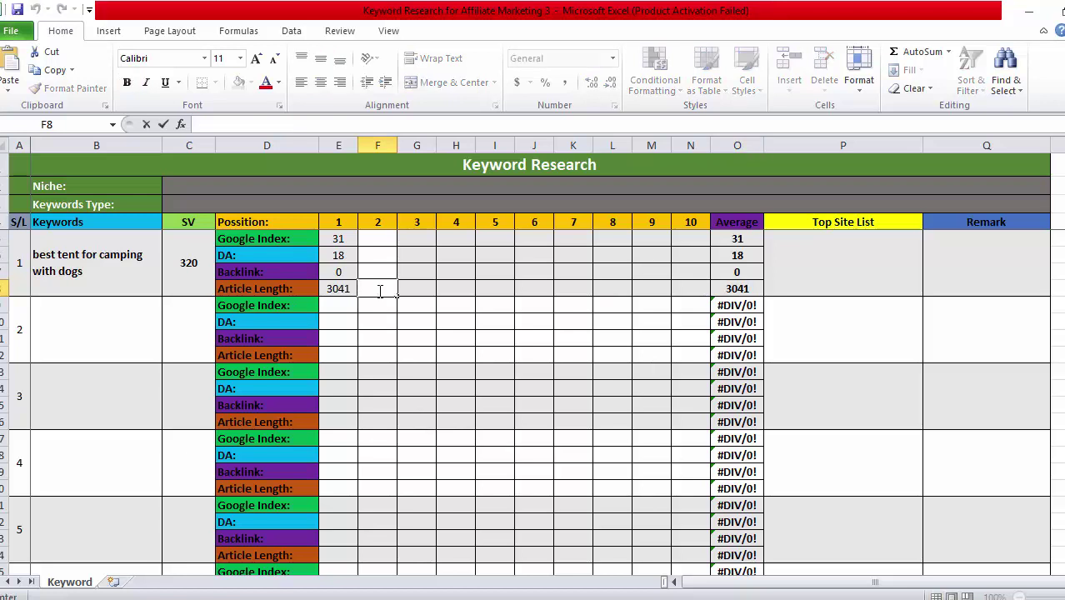
click(409, 339)
Switch back to Chrome and review the New Adventure Camping article's product reviews, conclusion, comments and opening sections
key(alt+Tab)
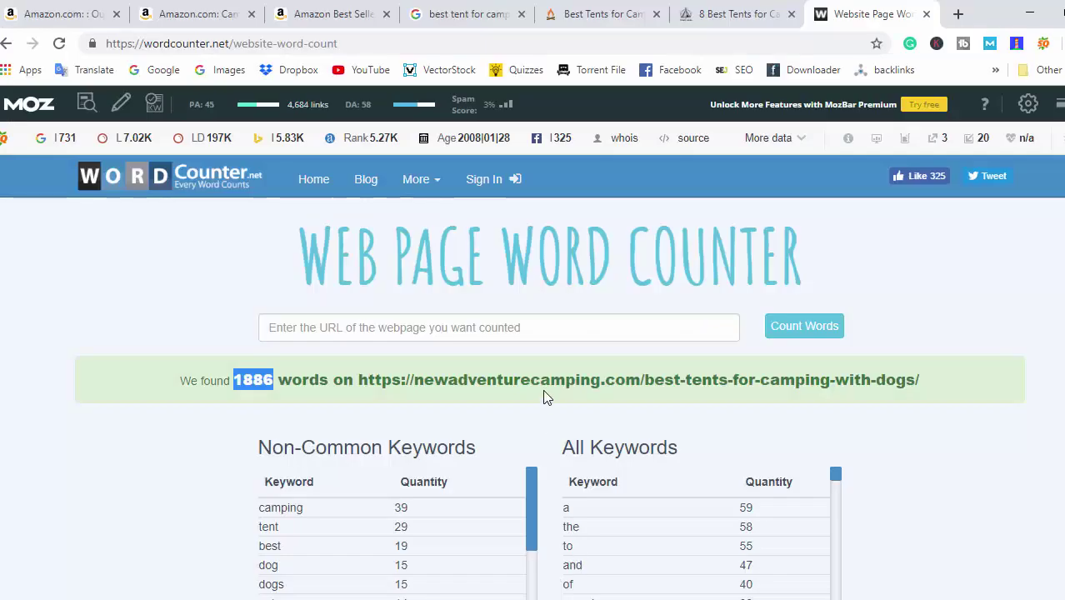
click(607, 13)
scroll(657, 382, down, 10)
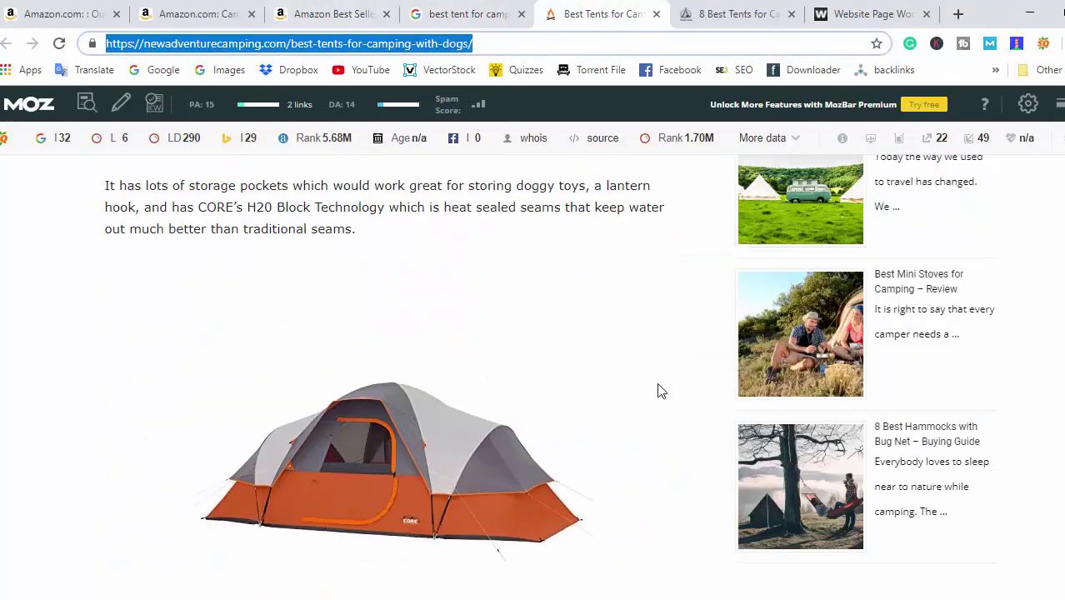
scroll(680, 350, down, 7)
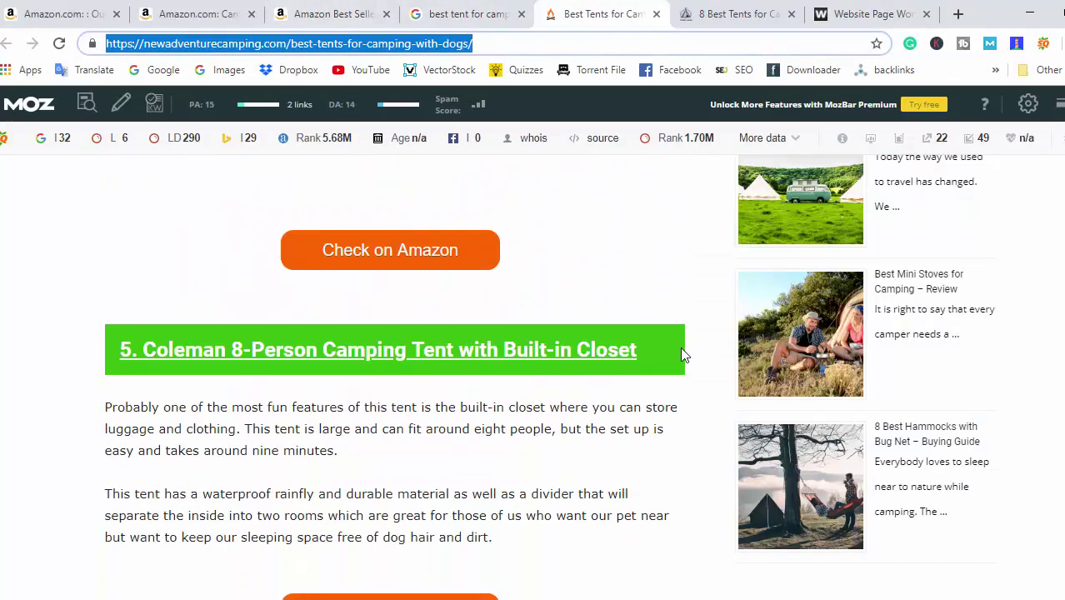
scroll(679, 349, down, 3)
scroll(681, 355, down, 8)
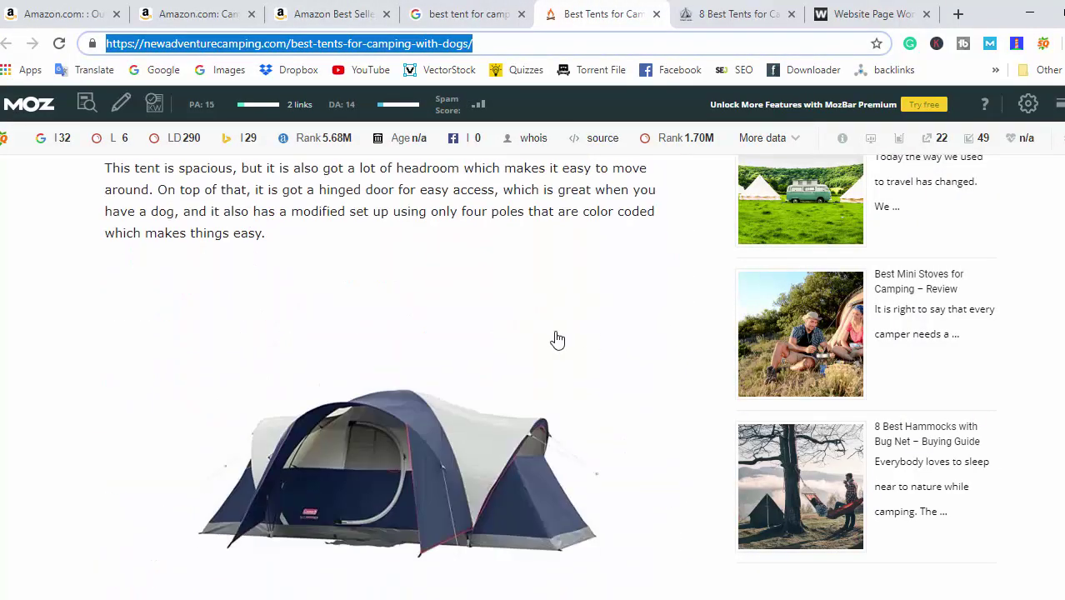
scroll(594, 402, down, 20)
scroll(594, 402, up, 10)
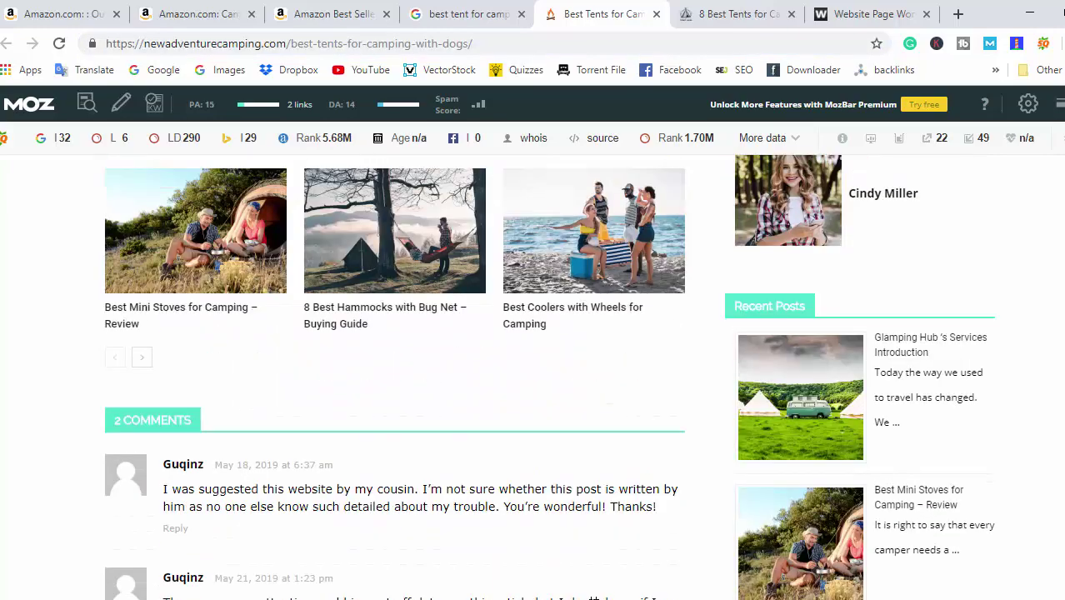
scroll(594, 402, up, 20)
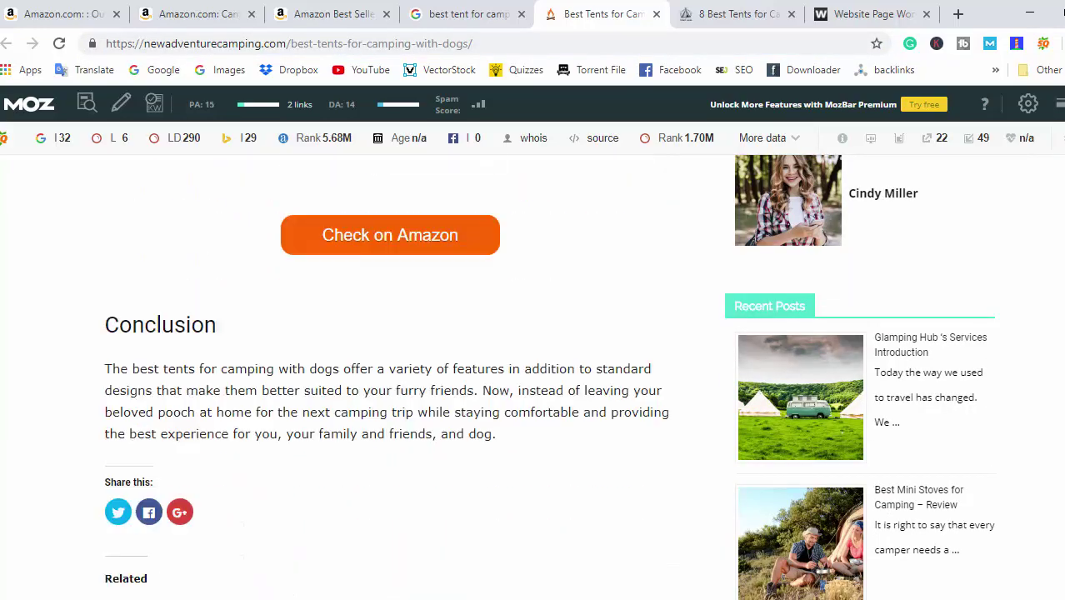
scroll(395, 374, up, 20)
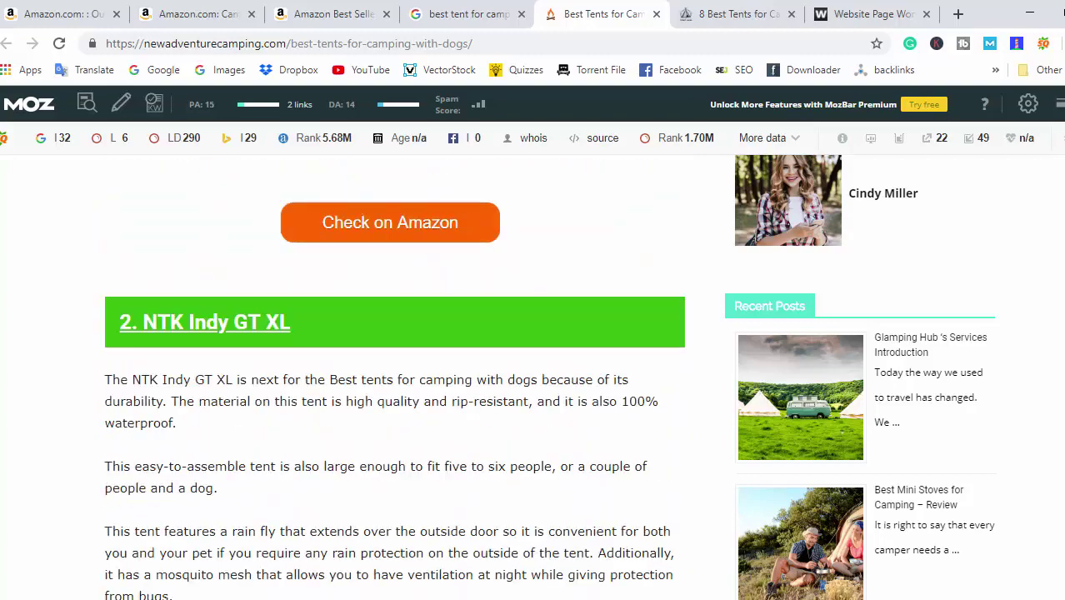
scroll(395, 375, up, 15)
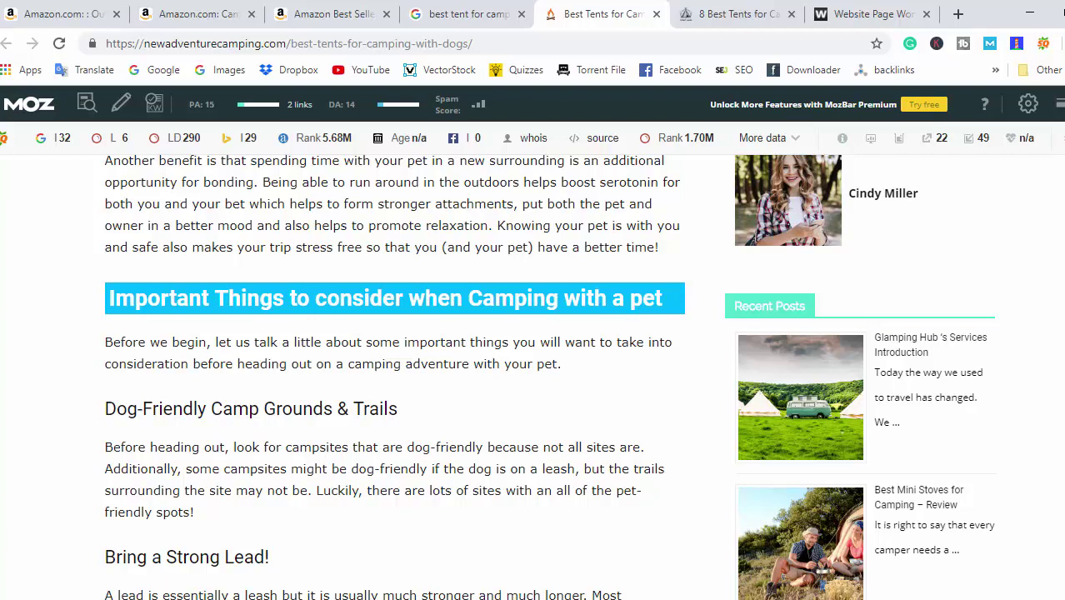
scroll(532, 377, up, 10)
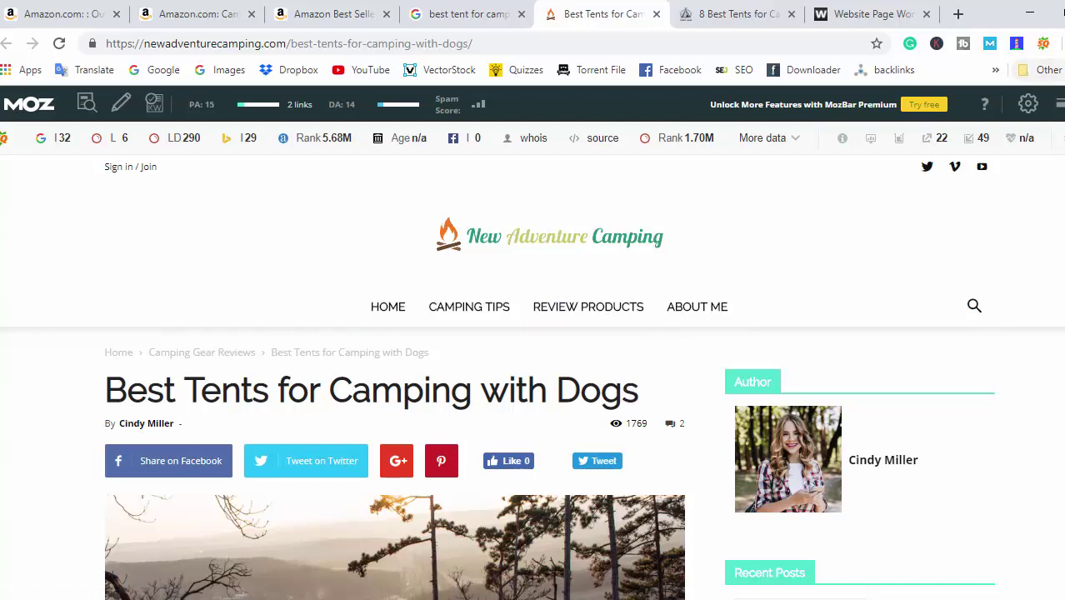
Return to the Google results for the keyword and highlight the first-ranked listing's title, URL and description
click(447, 9)
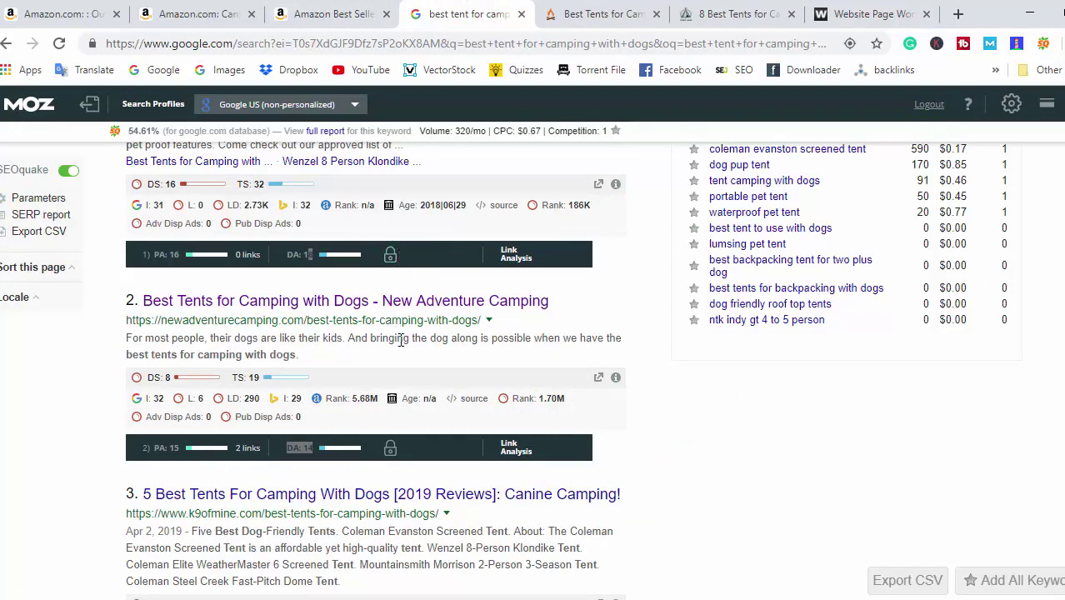
scroll(401, 340, up, 1)
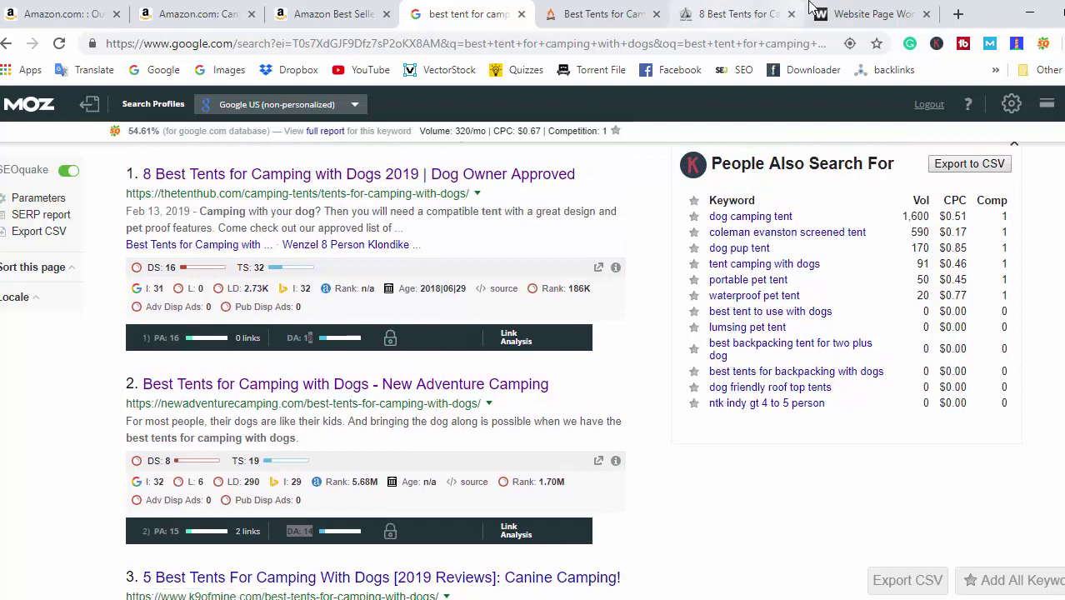
drag(143, 168, 409, 236)
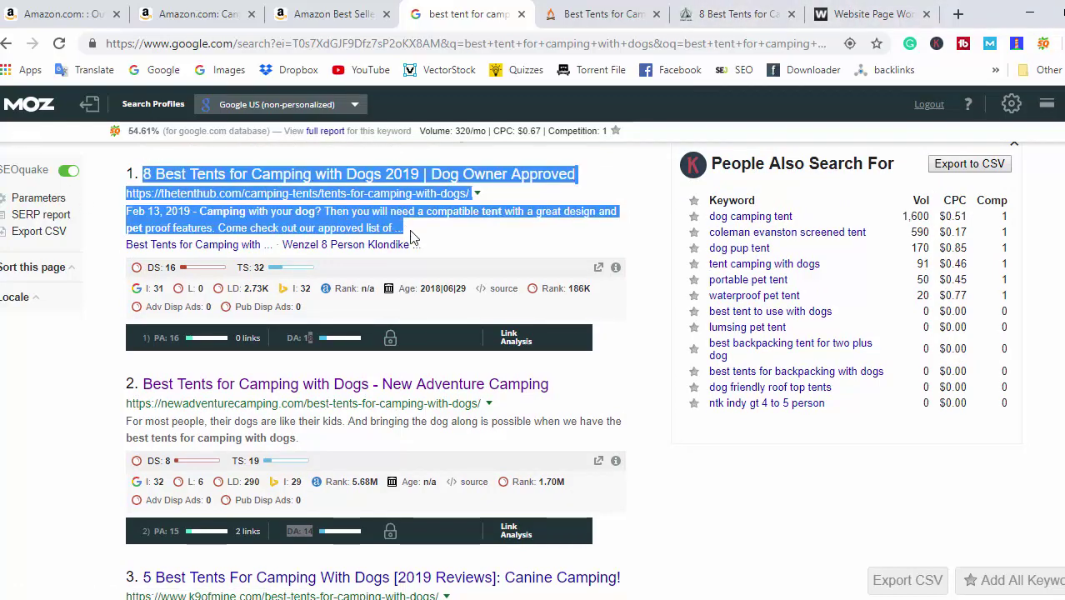
Skim the thetenthub.com article's tent reviews and compare it with the New Adventure Camping article
click(725, 12)
scroll(549, 375, down, 20)
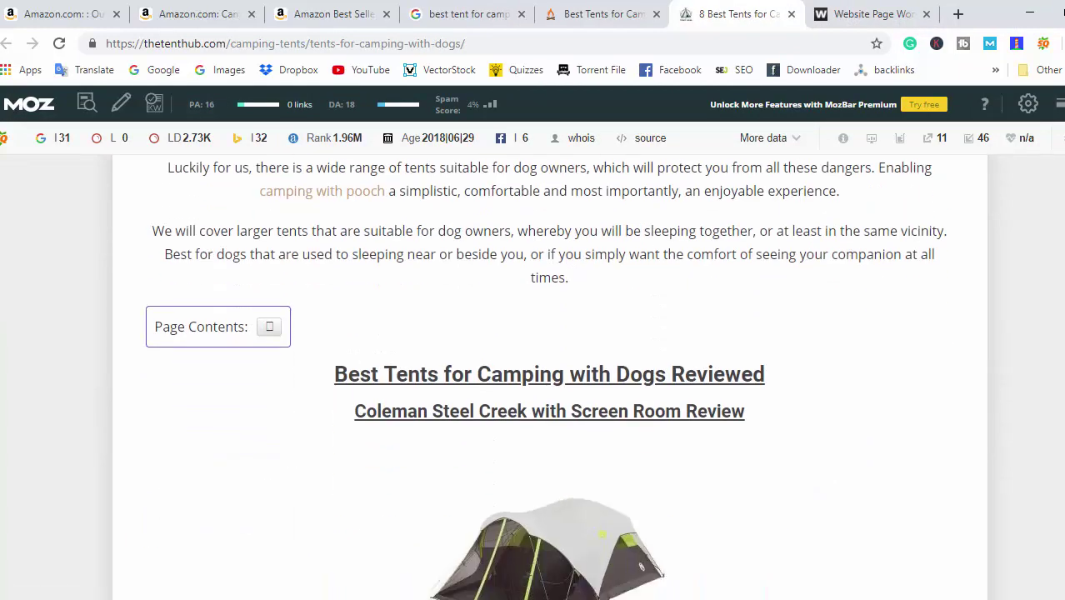
scroll(635, 213, down, 3)
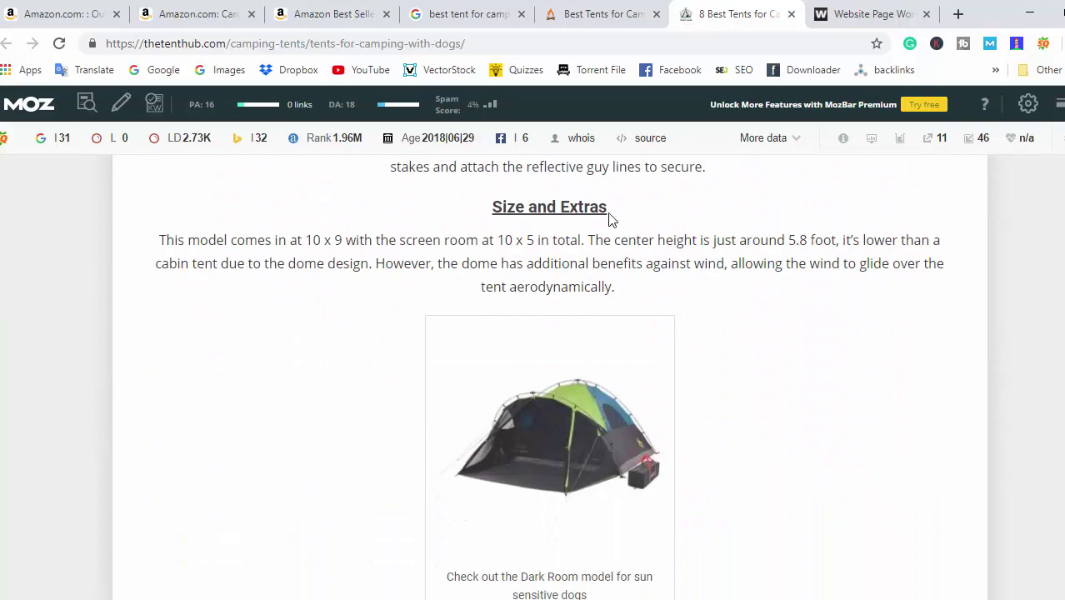
scroll(761, 217, down, 20)
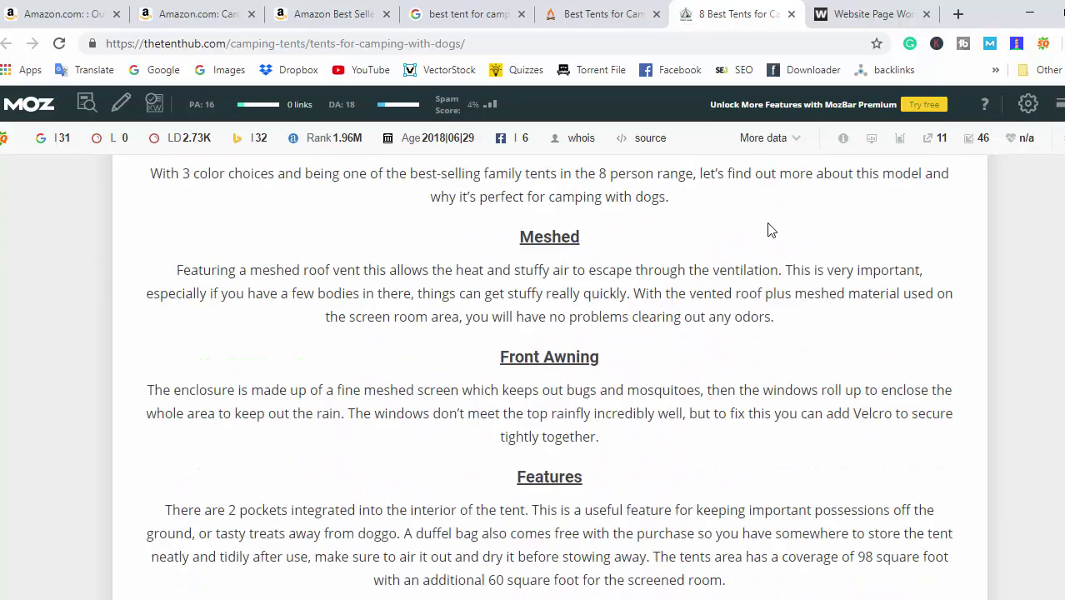
click(607, 10)
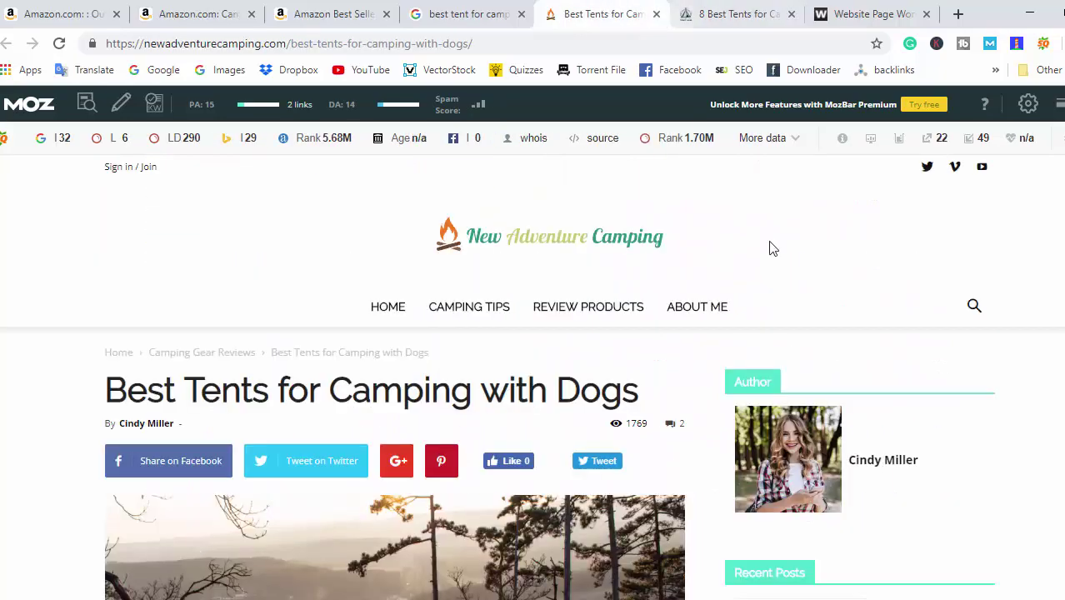
From the Google results, open the second-ranked page's Moz link data in a new tab and view its Link Explorer overview
click(454, 14)
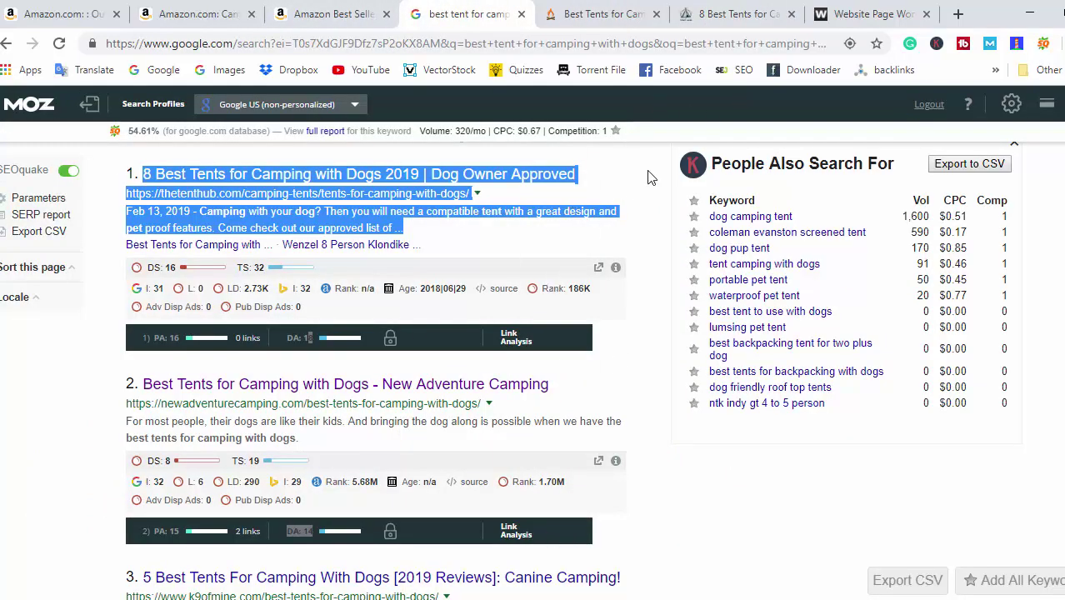
click(632, 208)
scroll(404, 419, down, 5)
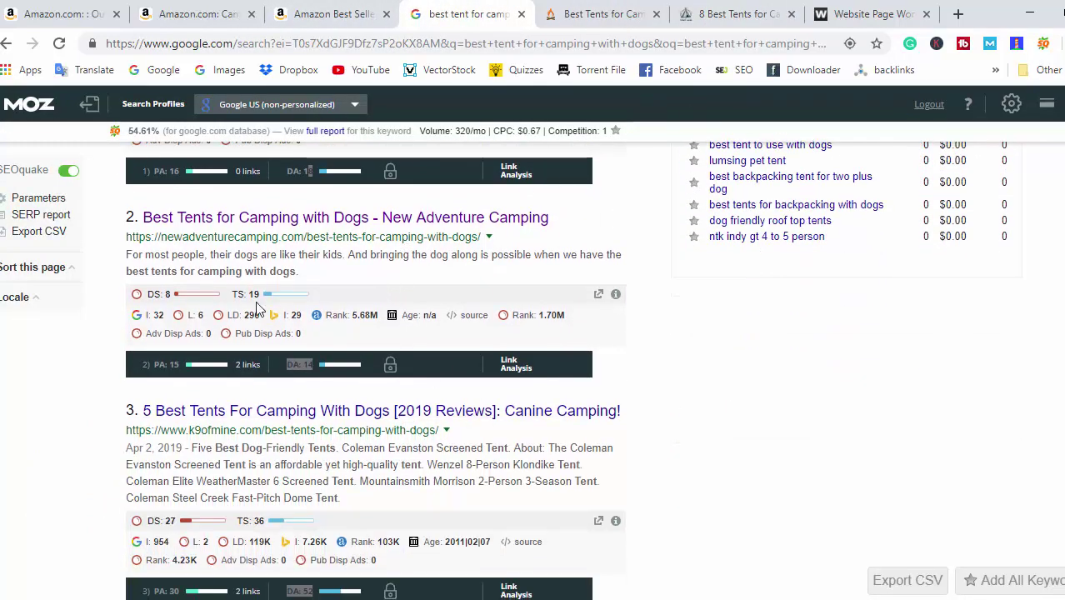
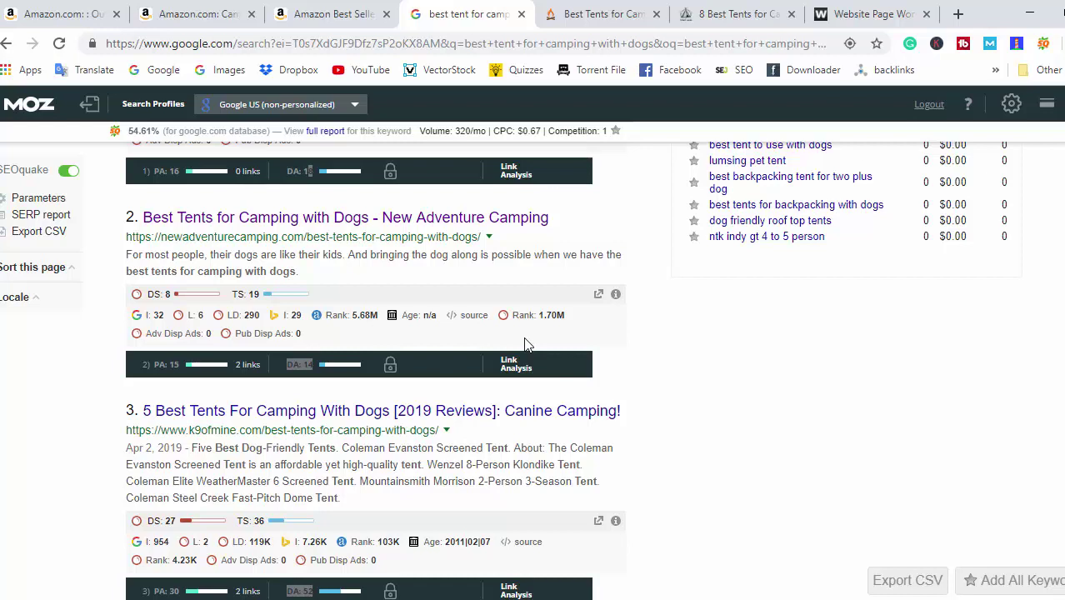
right_click(248, 369)
click(274, 377)
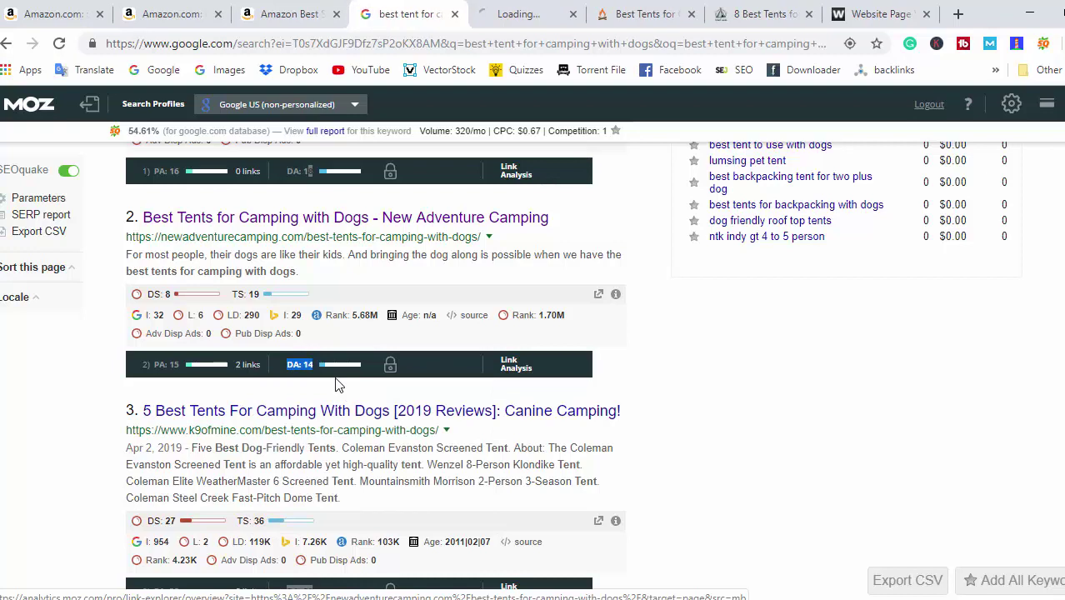
click(524, 15)
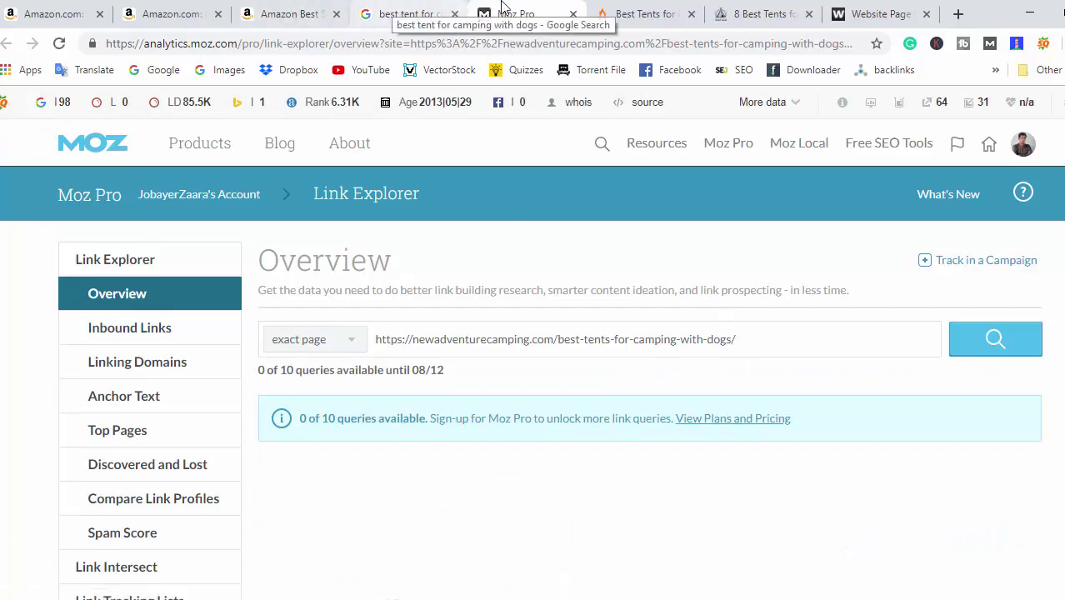
Return to the New Adventure Camping article and skim it from its title down to the footer and back up
click(657, 12)
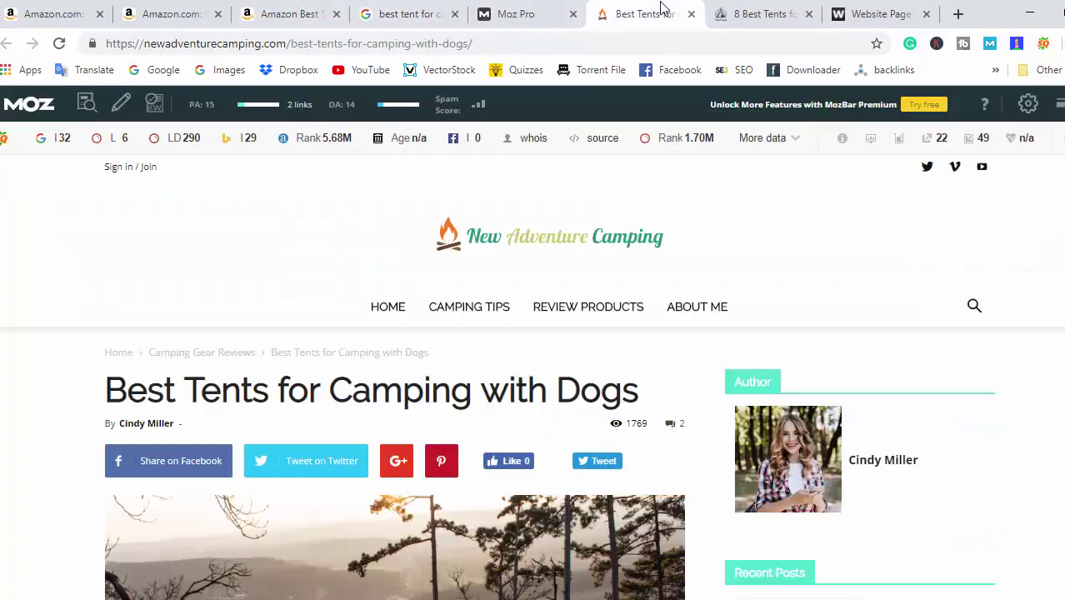
scroll(710, 336, down, 3)
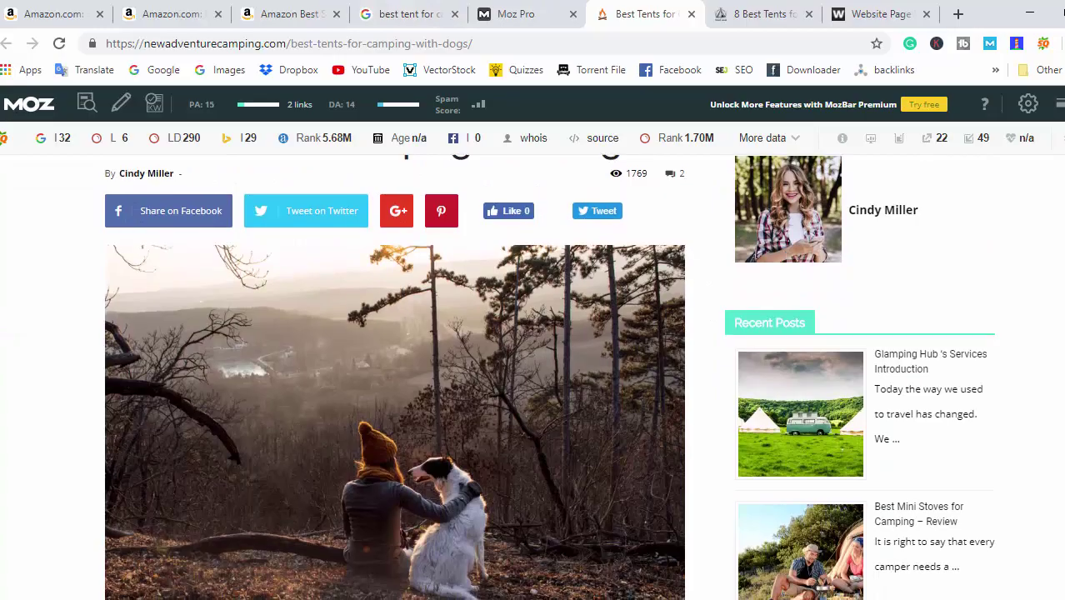
scroll(710, 336, down, 10)
scroll(395, 366, down, 20)
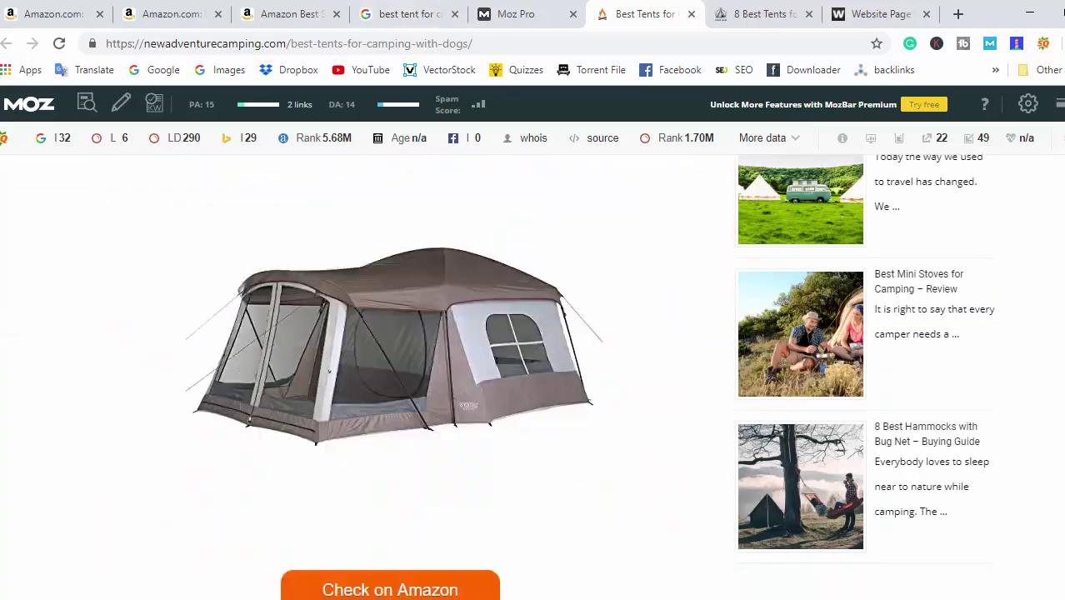
scroll(395, 366, down, 10)
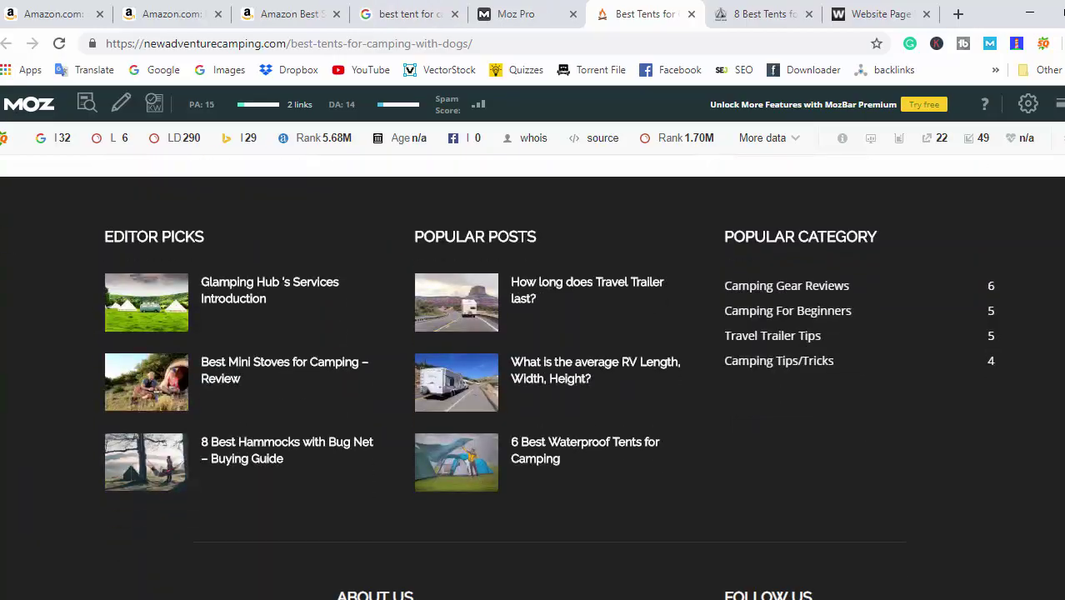
scroll(395, 367, up, 20)
scroll(386, 406, up, 20)
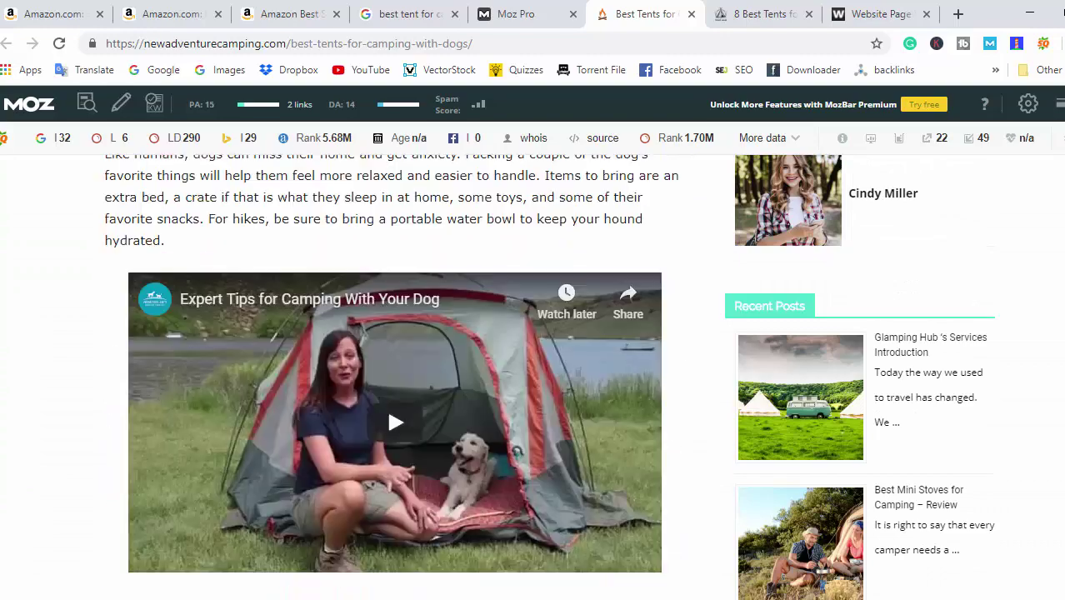
scroll(805, 290, up, 10)
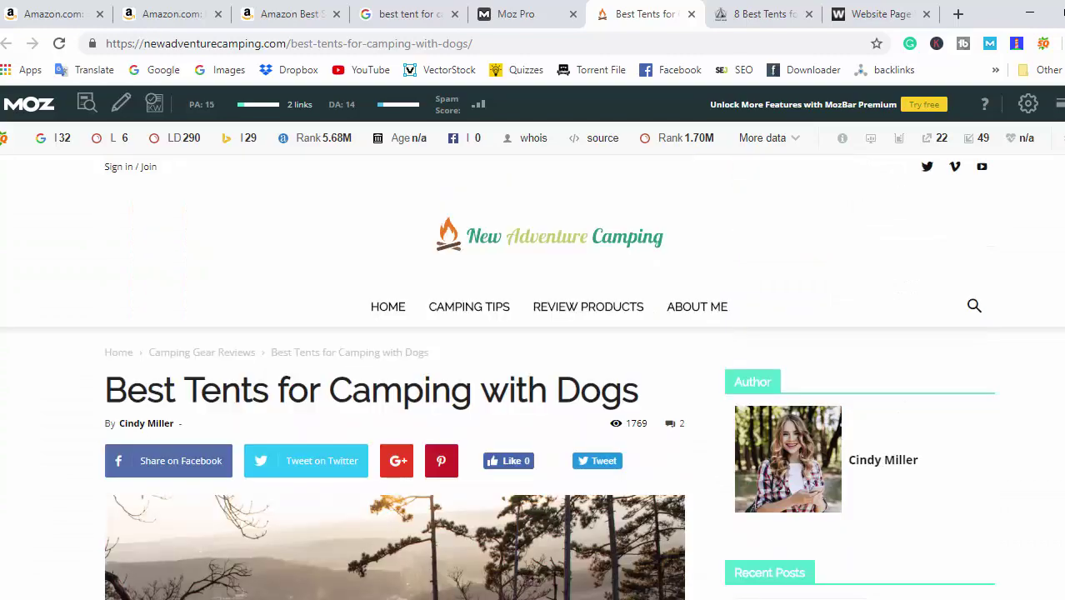
Read the article's introduction and highlight the paragraph on bonding with the pet through the "Important Things to consider" heading
scroll(723, 383, down, 1)
scroll(723, 383, down, 1)
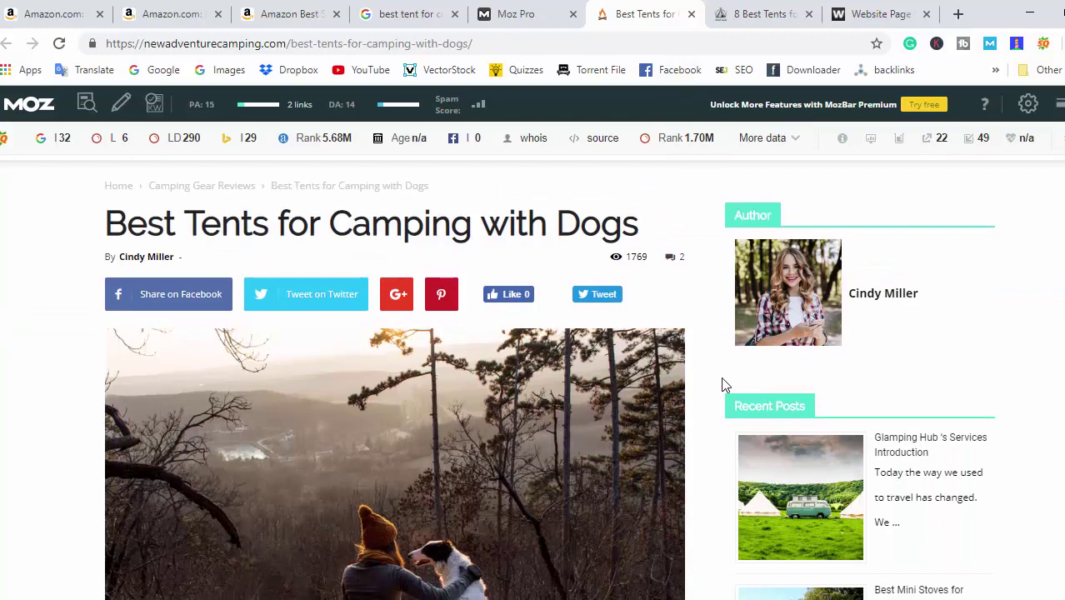
scroll(508, 354, down, 9)
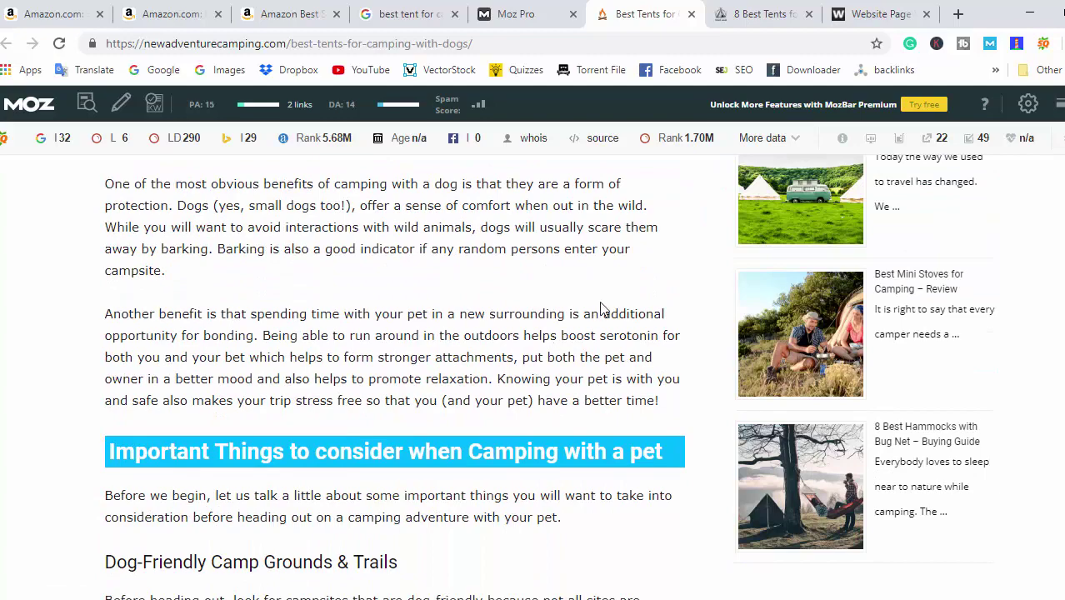
drag(135, 321, 643, 421)
scroll(471, 413, down, 2)
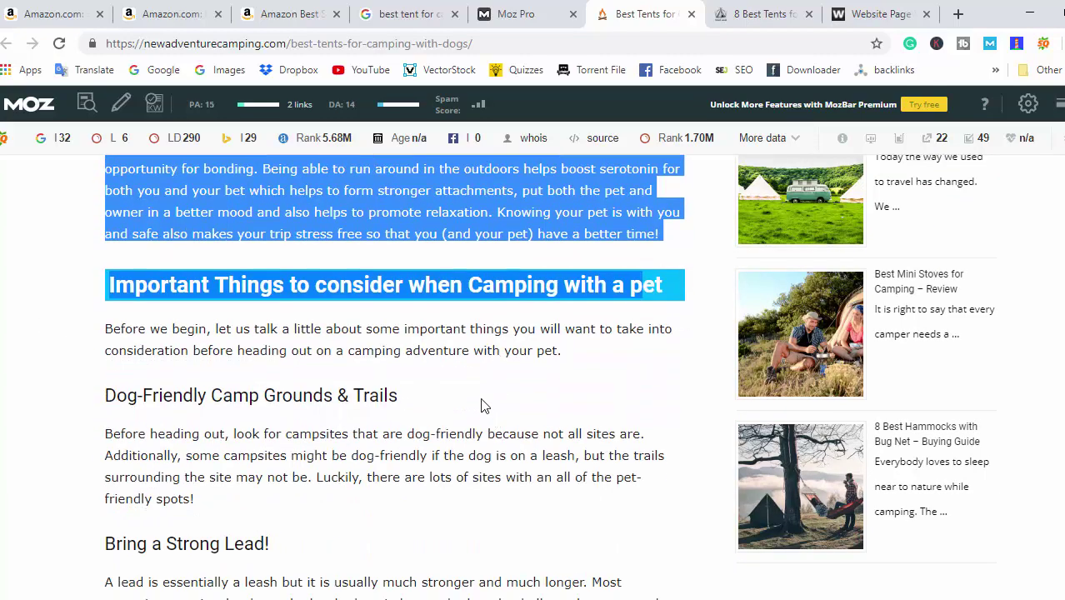
scroll(481, 398, up, 12)
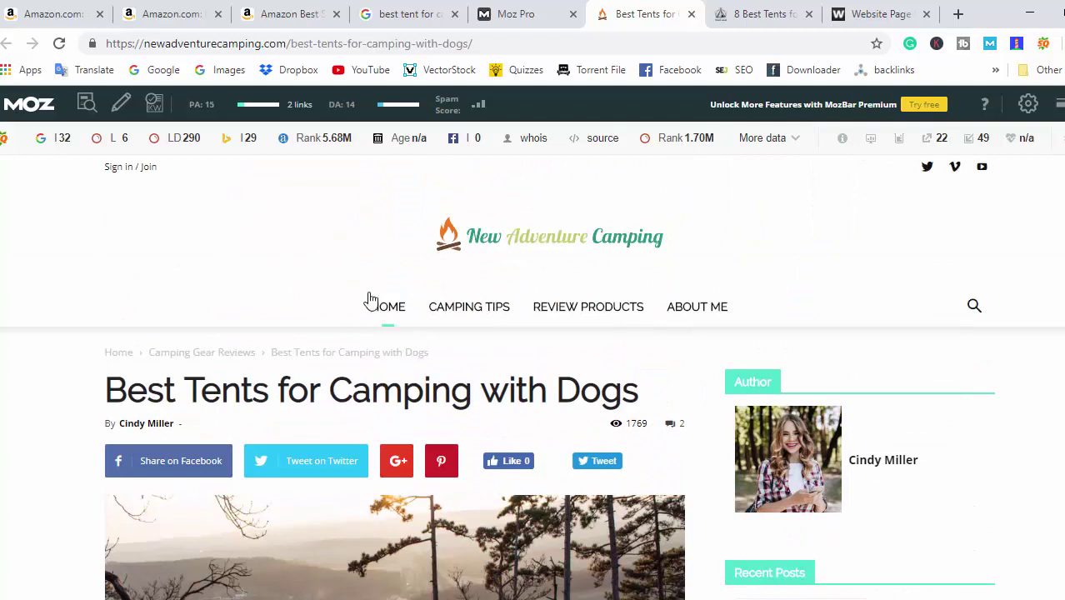
Check the New Adventure Camping page's SEMrush backlink count and compare it with the thetenthub.com page's metrics
mouse_move(122, 147)
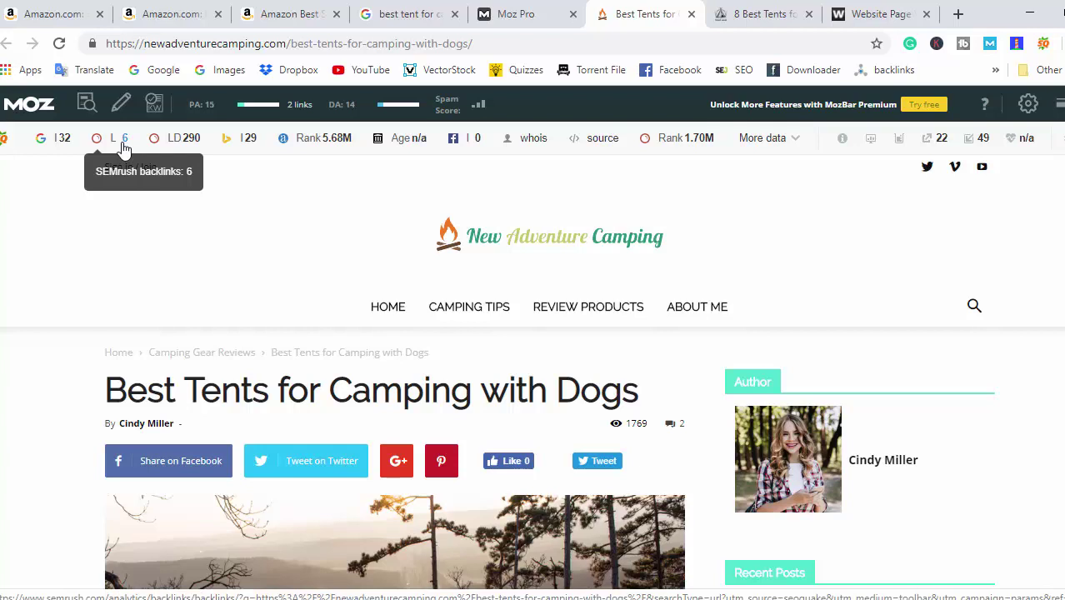
click(762, 8)
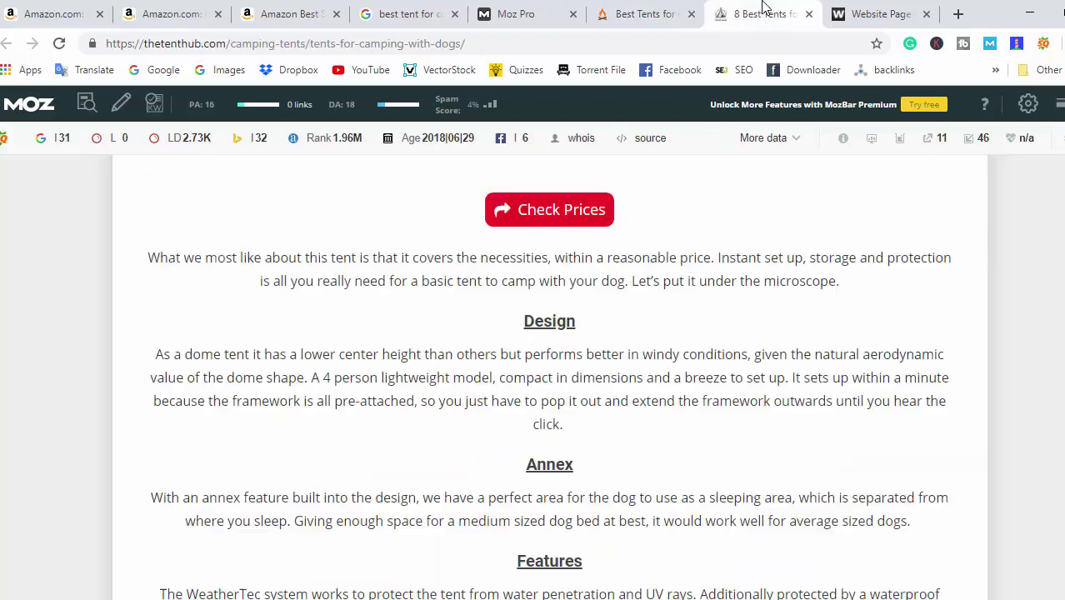
click(607, 10)
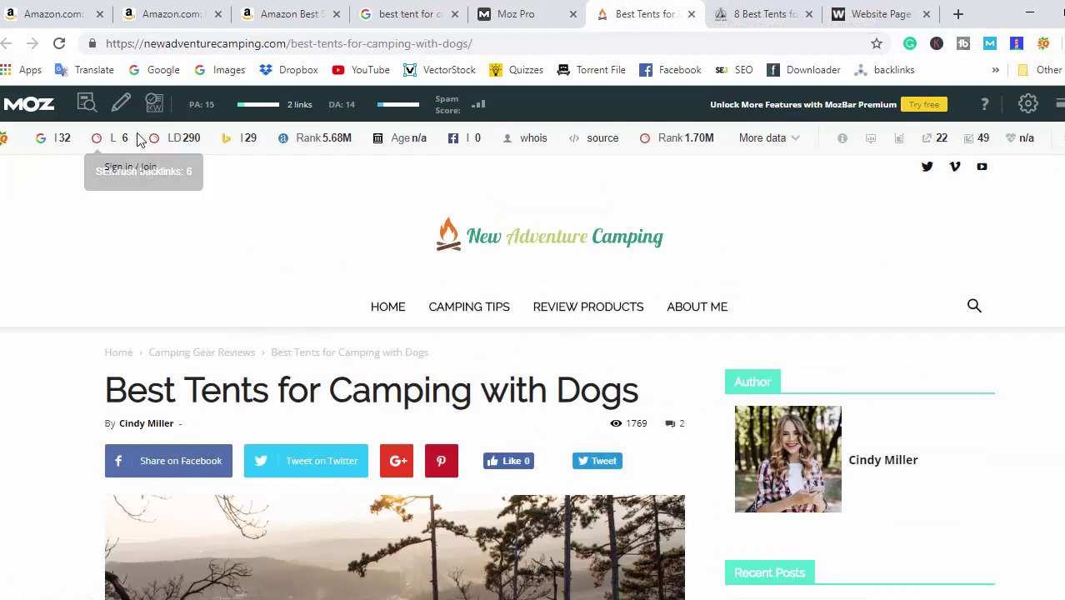
Open the article's Moz link data in a new tab, check the Link Explorer overview, and close that tab
right_click(300, 106)
click(331, 118)
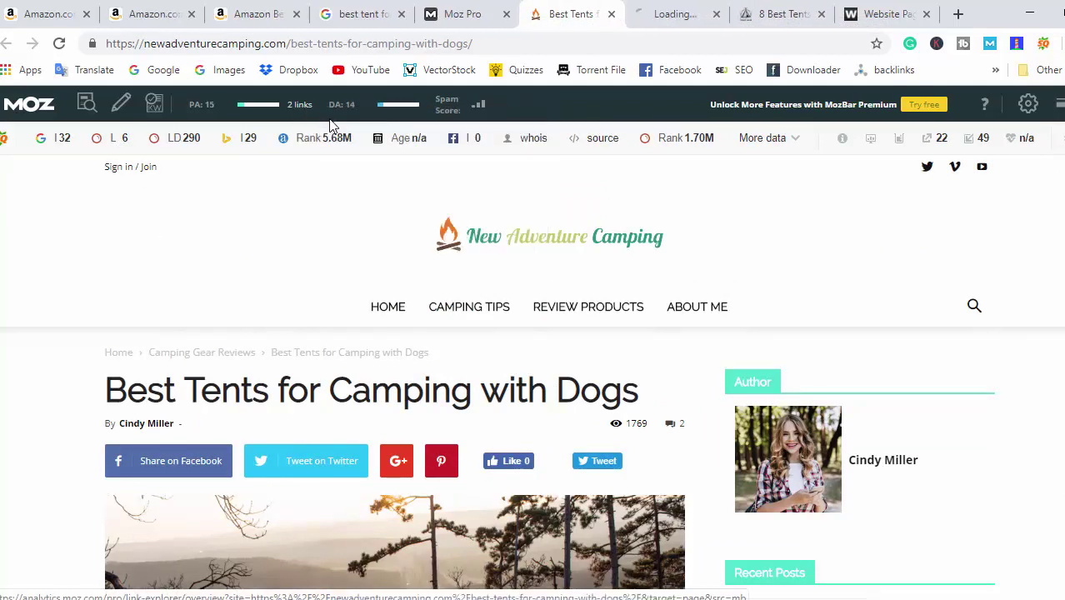
right_click(120, 139)
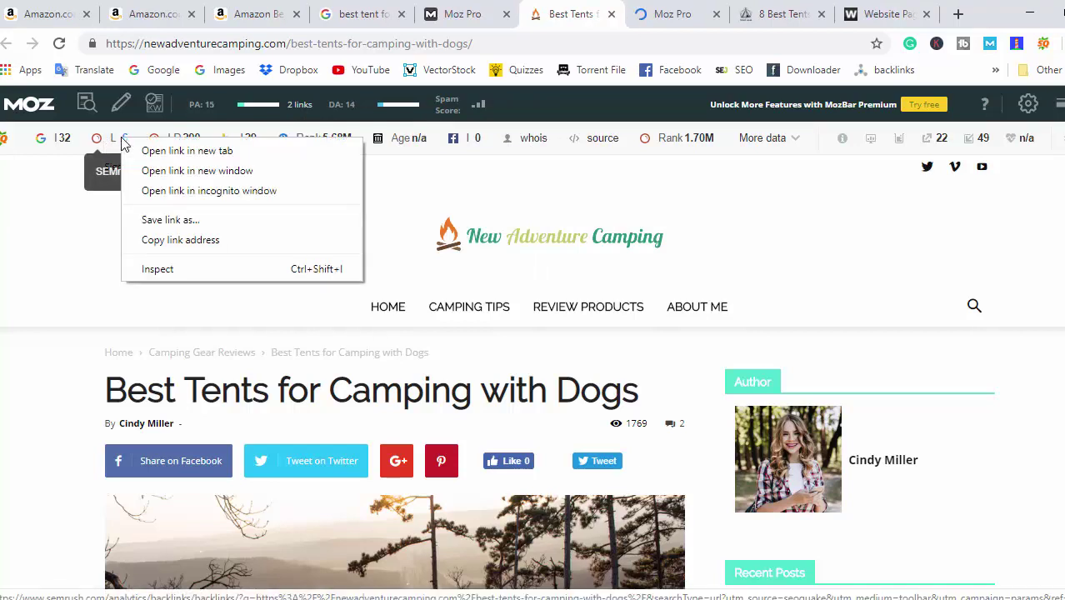
click(560, 6)
click(685, 13)
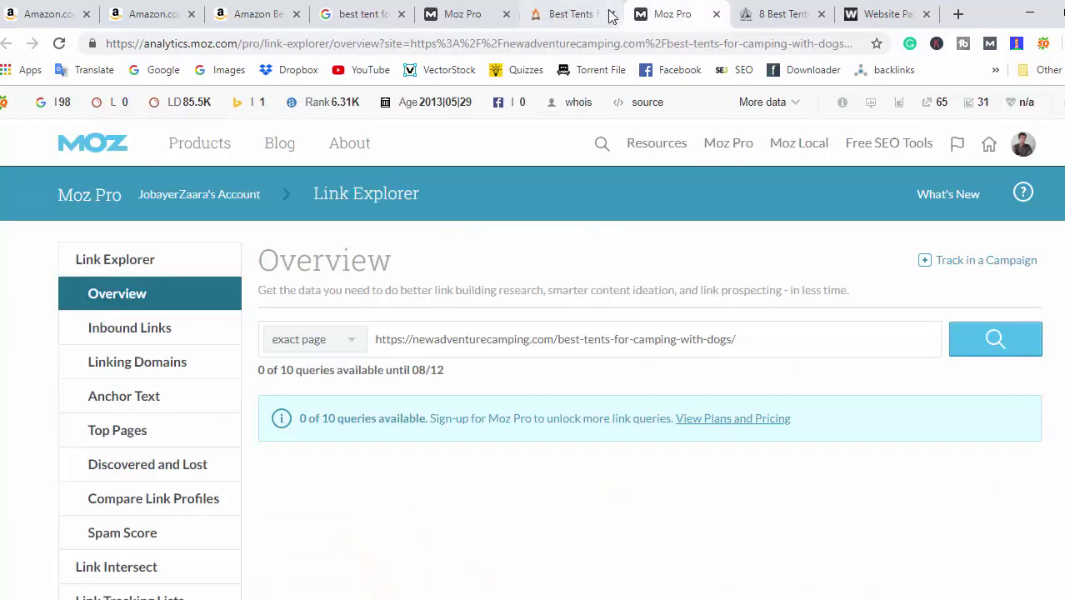
click(715, 15)
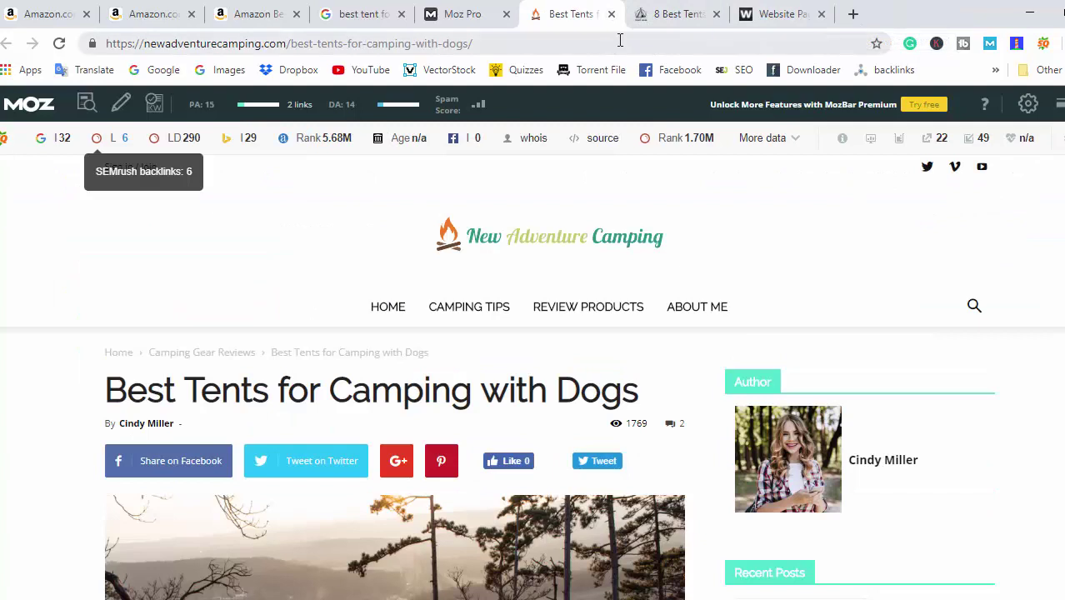
Copy the URL of the New Adventure Camping article
click(332, 45)
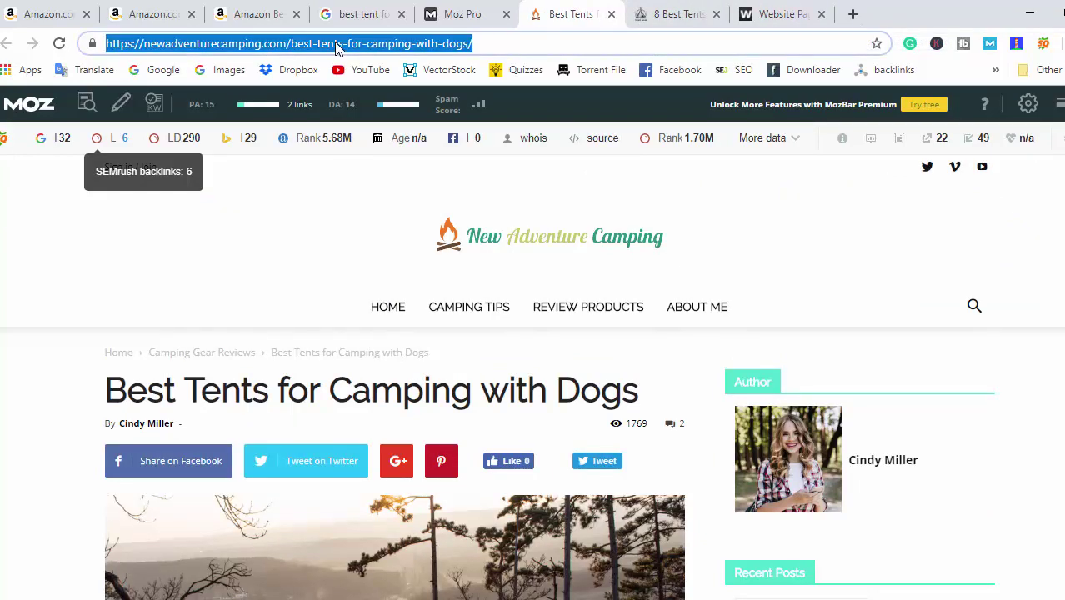
right_click(334, 43)
click(367, 134)
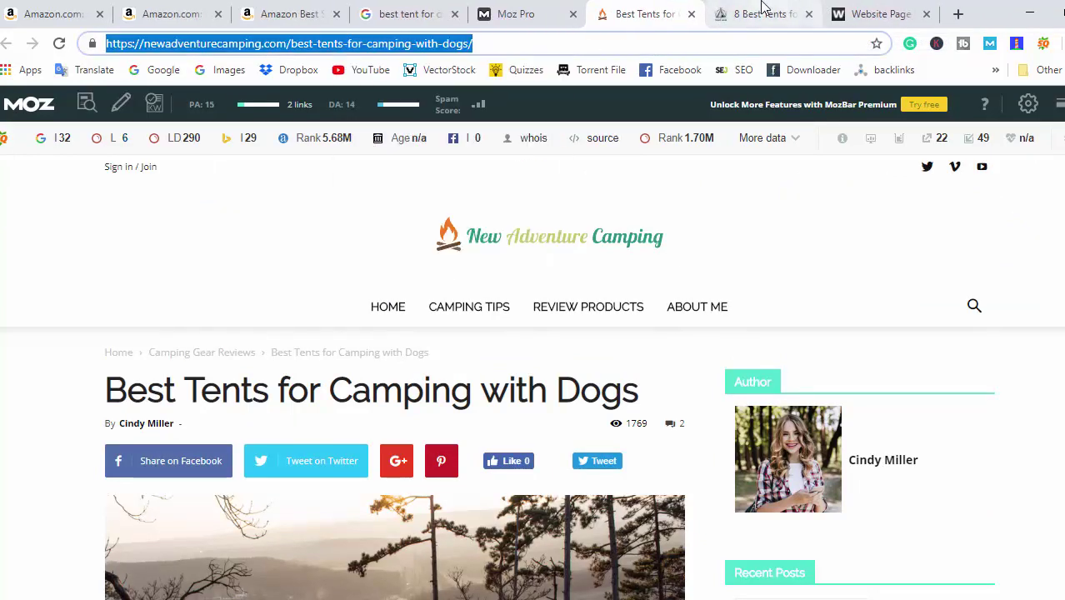
Search Google for "small seo tools" in a new tab and open the SmallSEOTools Backlink Checker
click(958, 15)
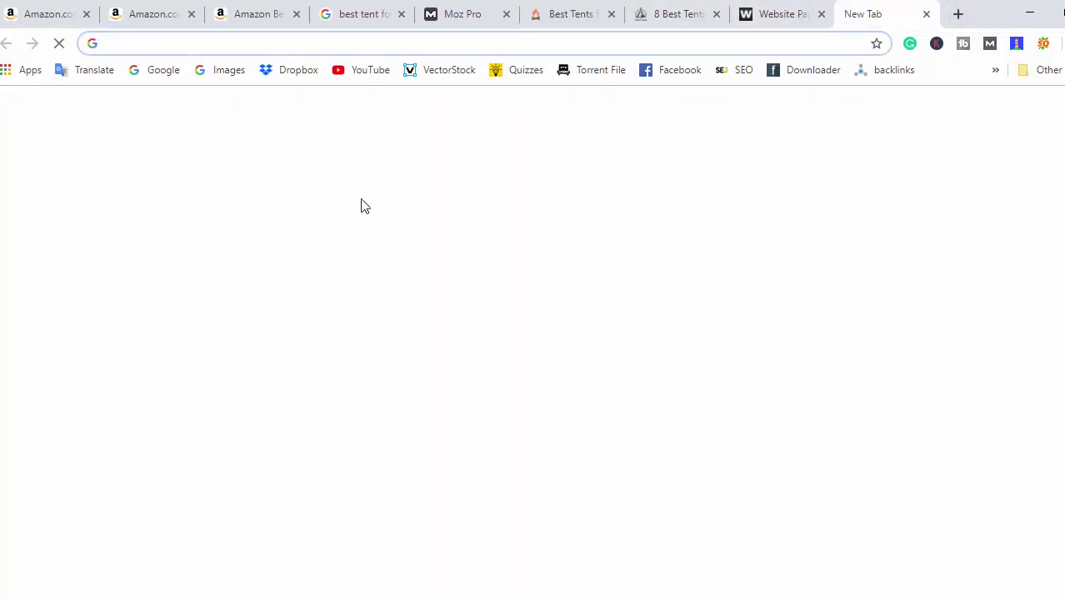
click(171, 73)
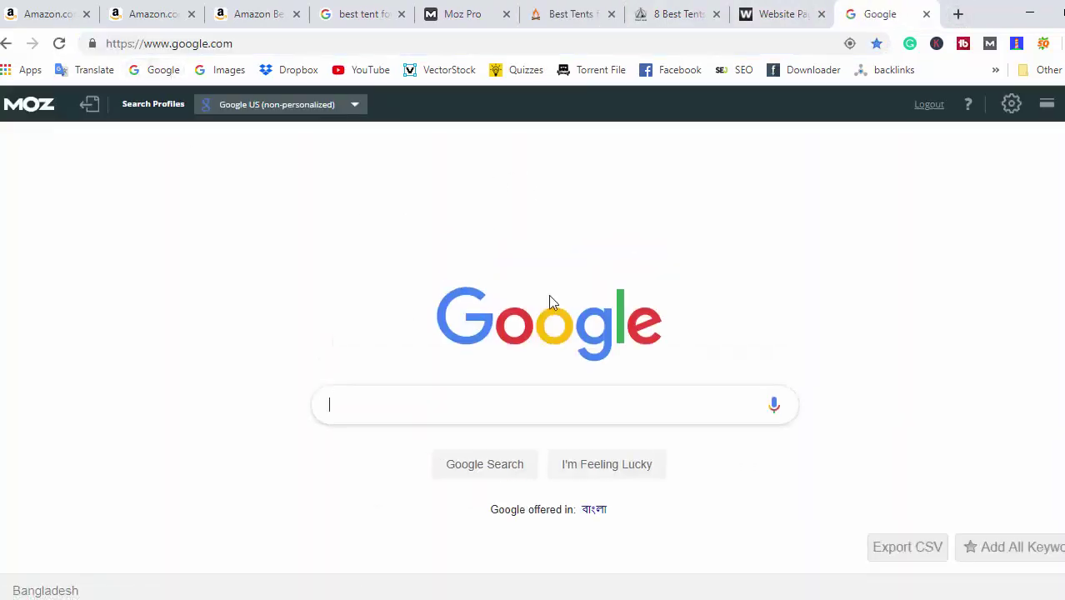
text(small s)
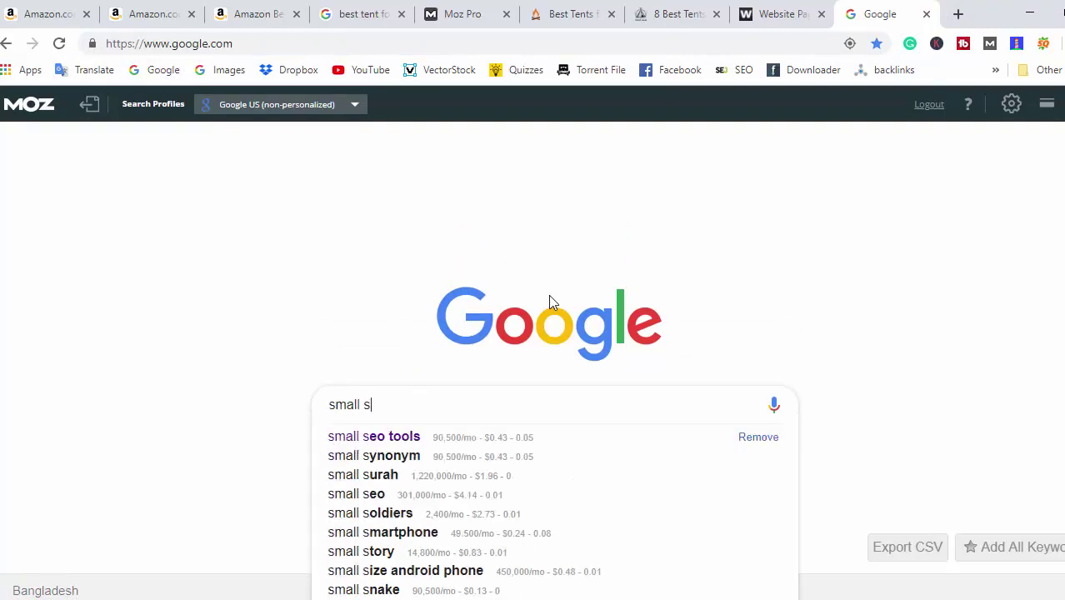
text(eo tools)
key(Return)
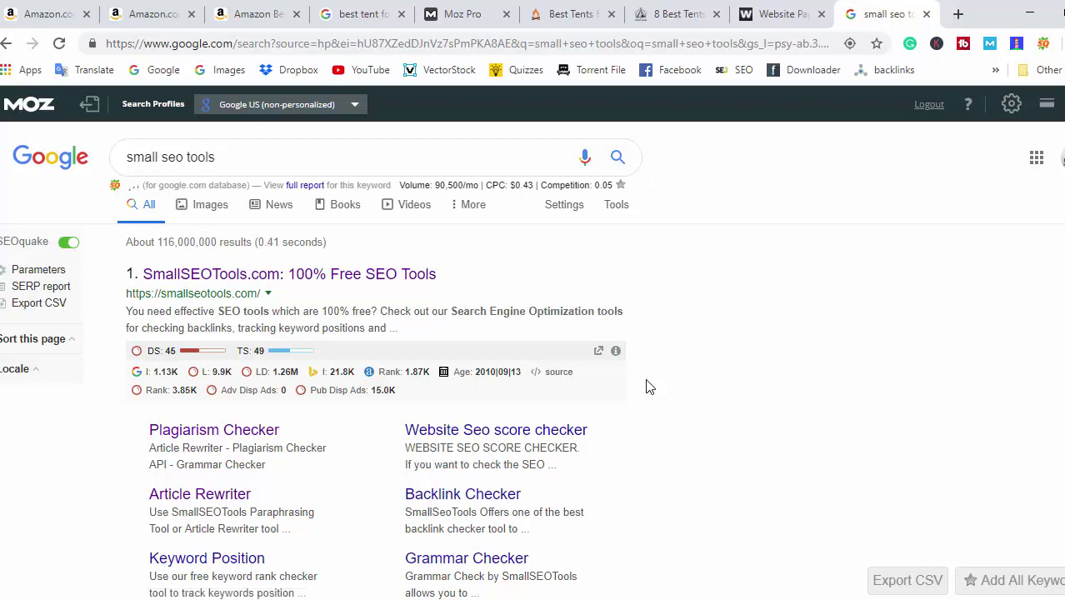
scroll(487, 416, down, 1)
click(501, 419)
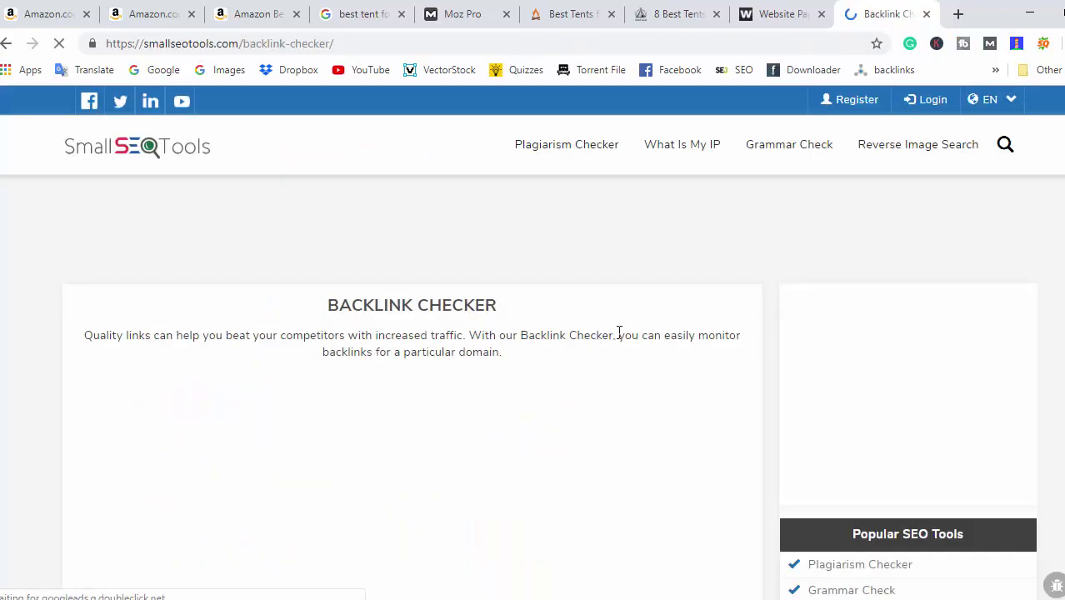
scroll(611, 333, down, 5)
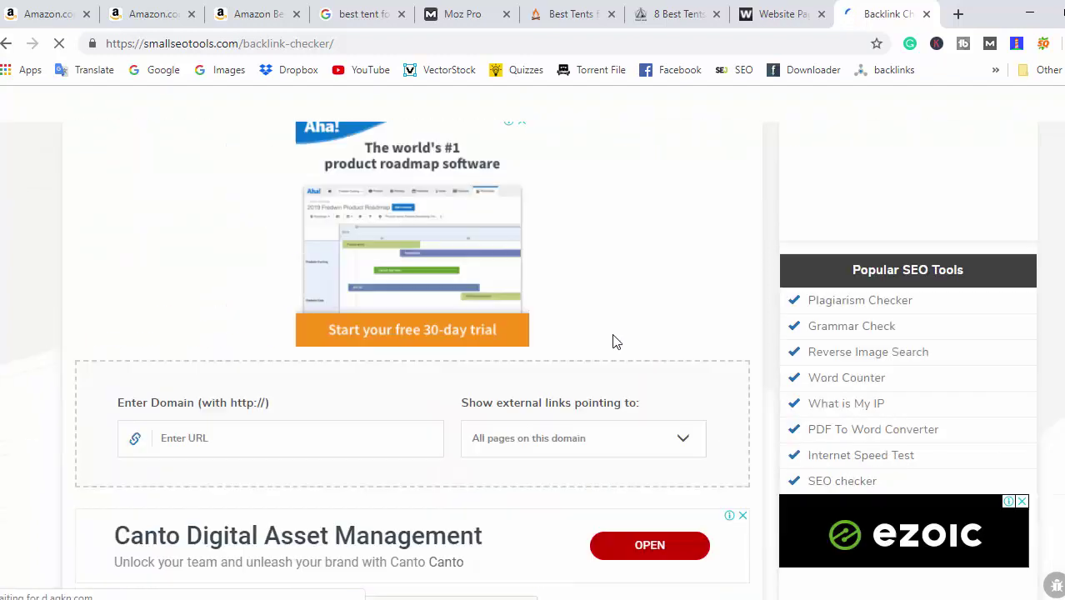
Run a backlink check on the copied article URL, limiting external links to "This page" and passing the robot check
click(233, 273)
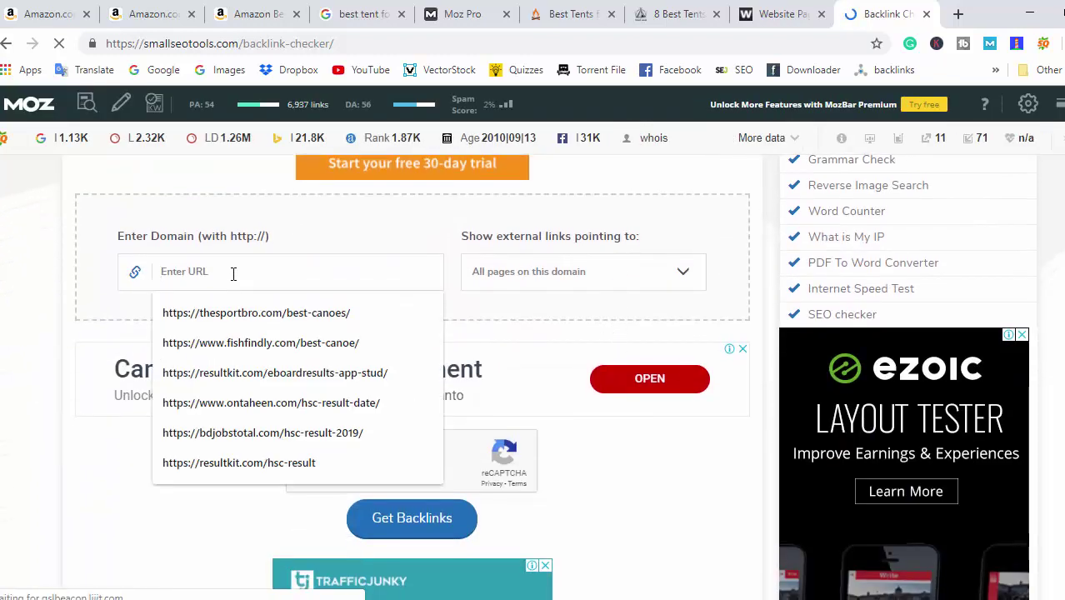
key(ctrl+v)
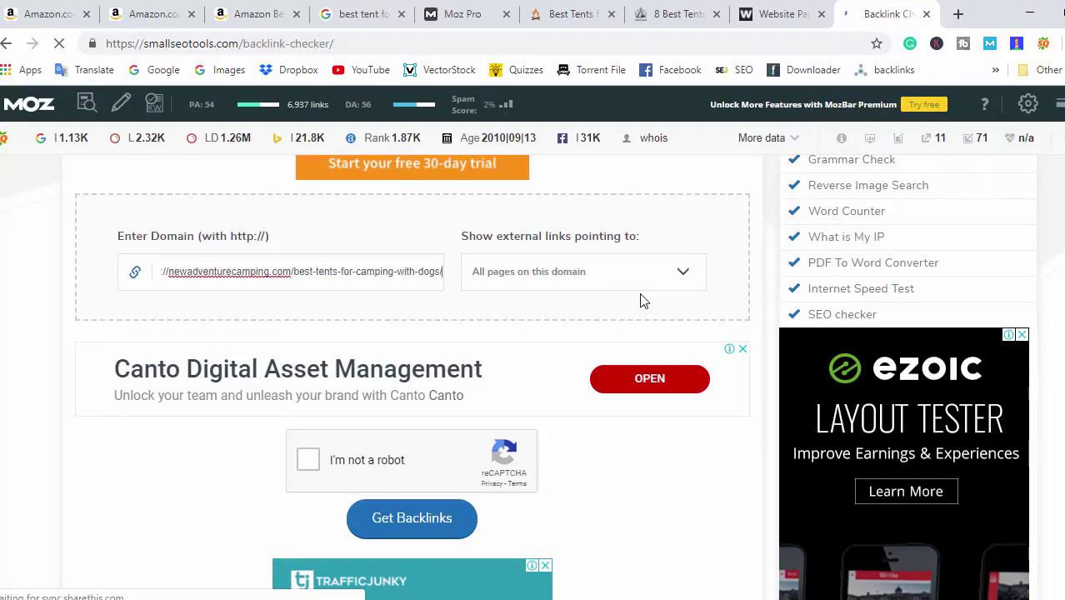
click(683, 278)
click(682, 277)
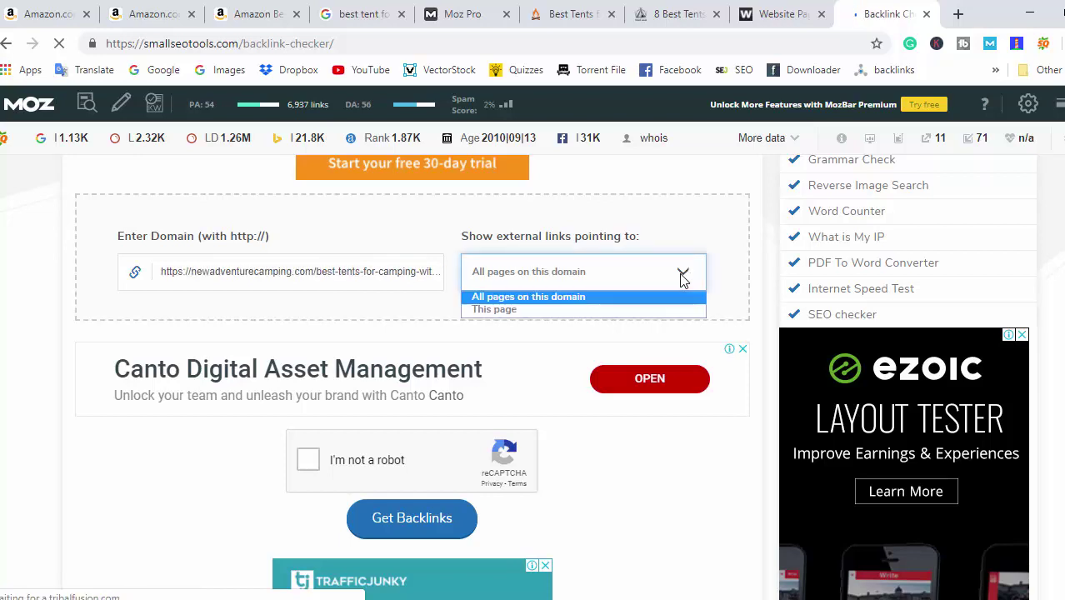
click(510, 309)
click(302, 463)
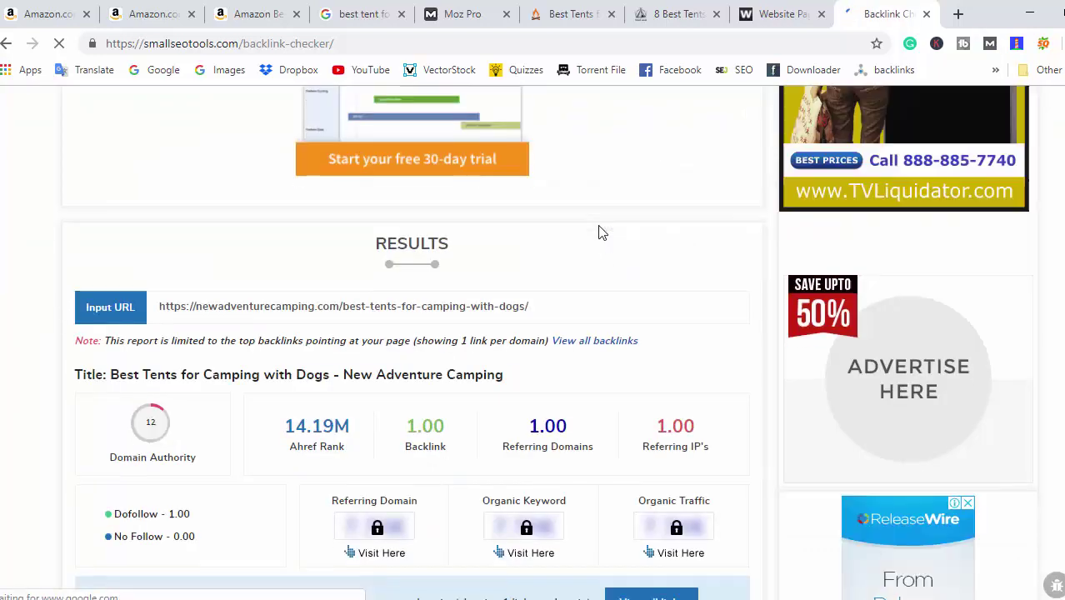
Review the backlink report for the article and open the listed vletuknow.com backlink in a new tab
scroll(600, 232, down, 3)
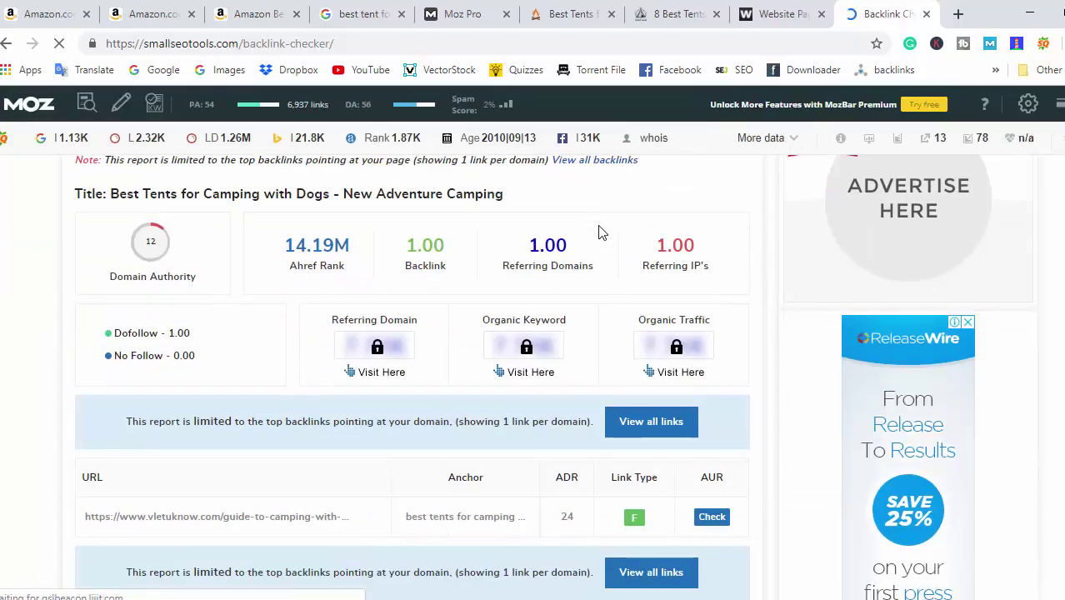
scroll(640, 232, down, 2)
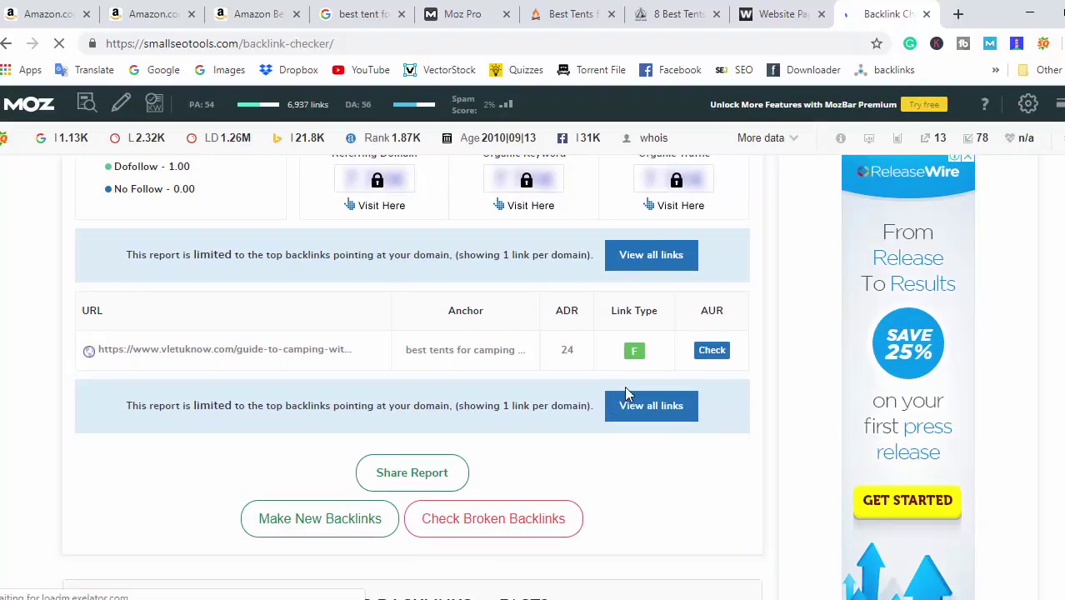
right_click(315, 354)
click(345, 364)
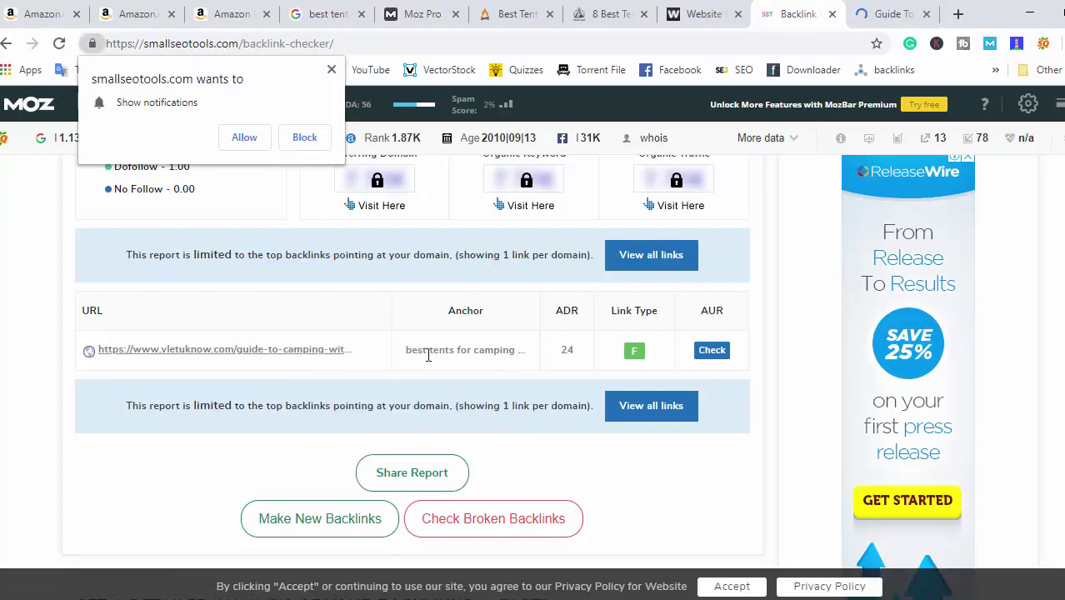
Copy the backlink's anchor text "best tents for camping" from the report
drag(405, 350, 514, 350)
right_click(504, 350)
click(535, 362)
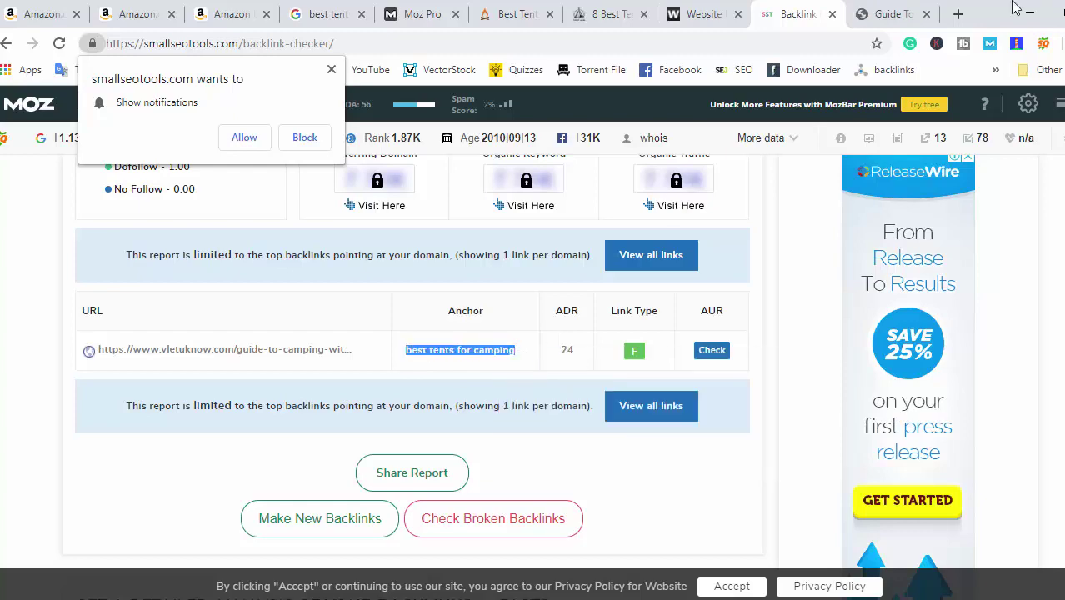
View the vletuknow.com "Guide To Camping With Dogs" page, check its domain authority and locate the link to the competitor's article
click(884, 14)
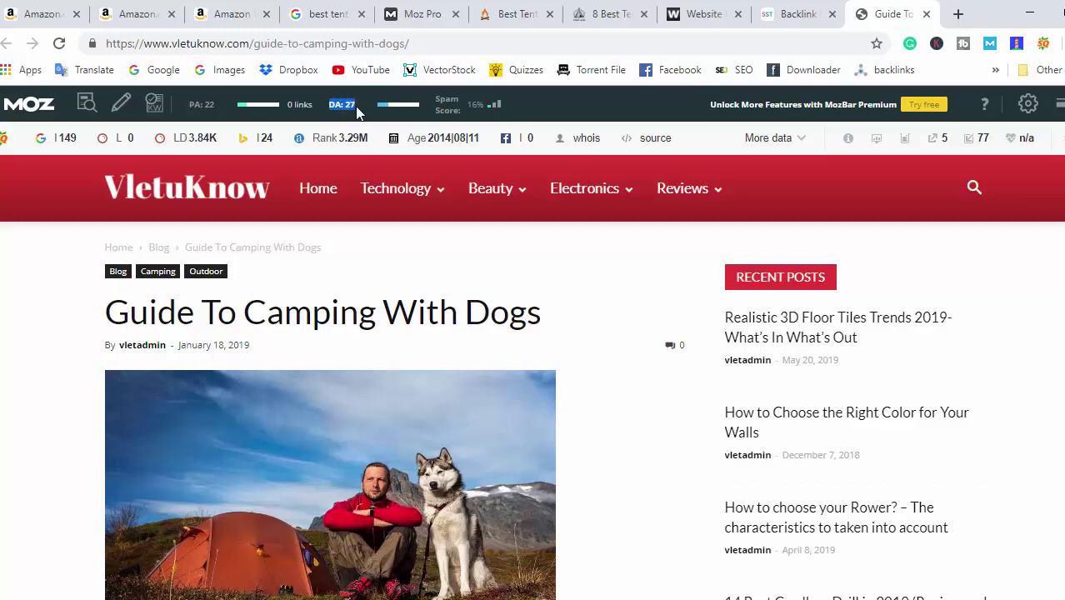
scroll(634, 441, down, 9)
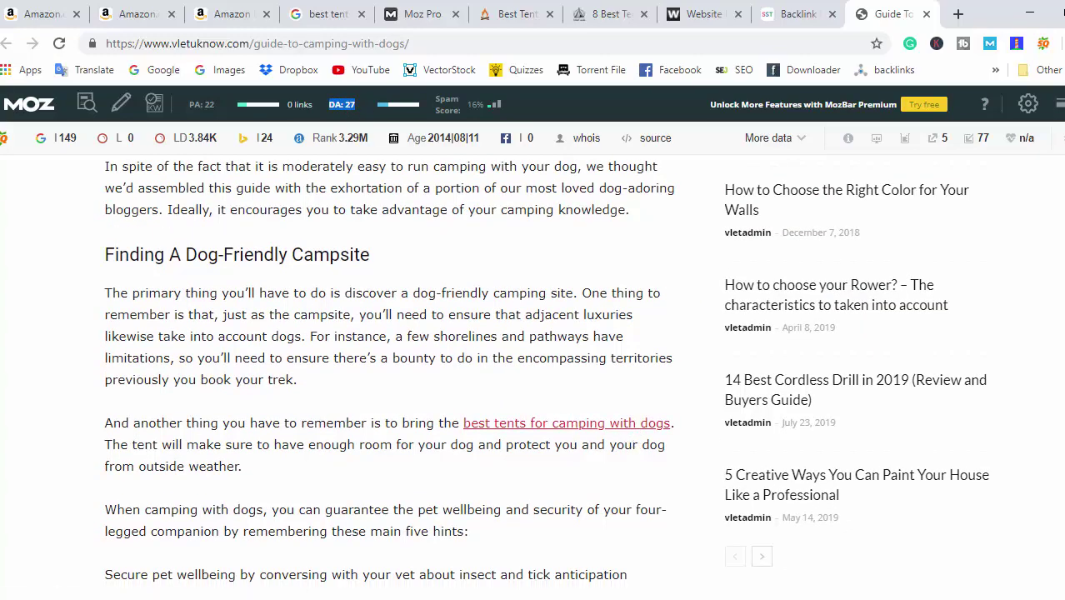
Skim the vletuknow.com "Guide To Camping With Dogs" article and return to its beginning
scroll(533, 375, down, 15)
scroll(533, 375, up, 20)
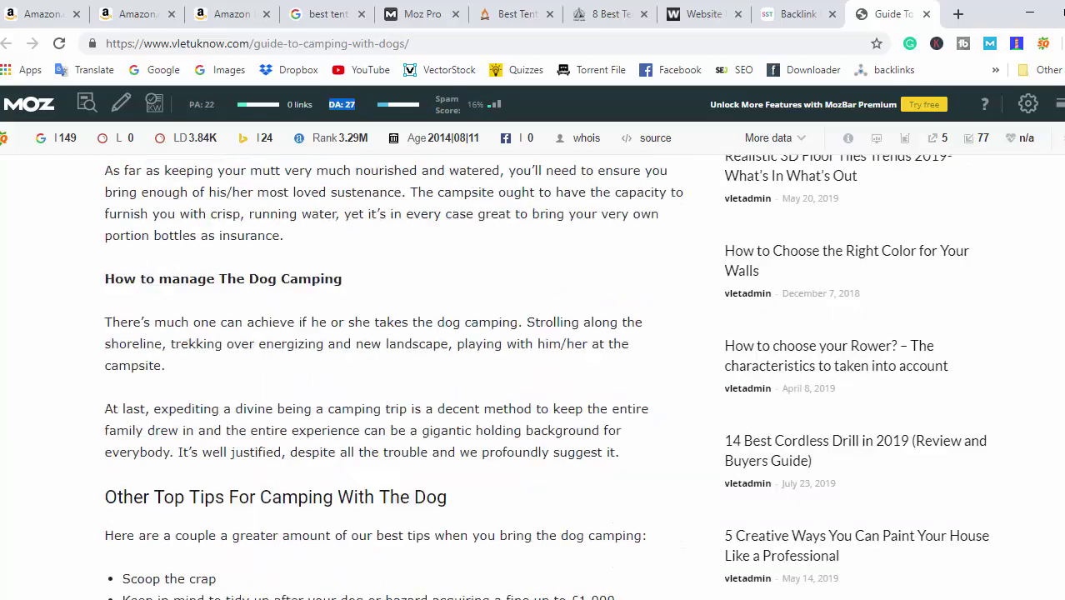
scroll(533, 375, up, 3)
scroll(233, 456, down, 2)
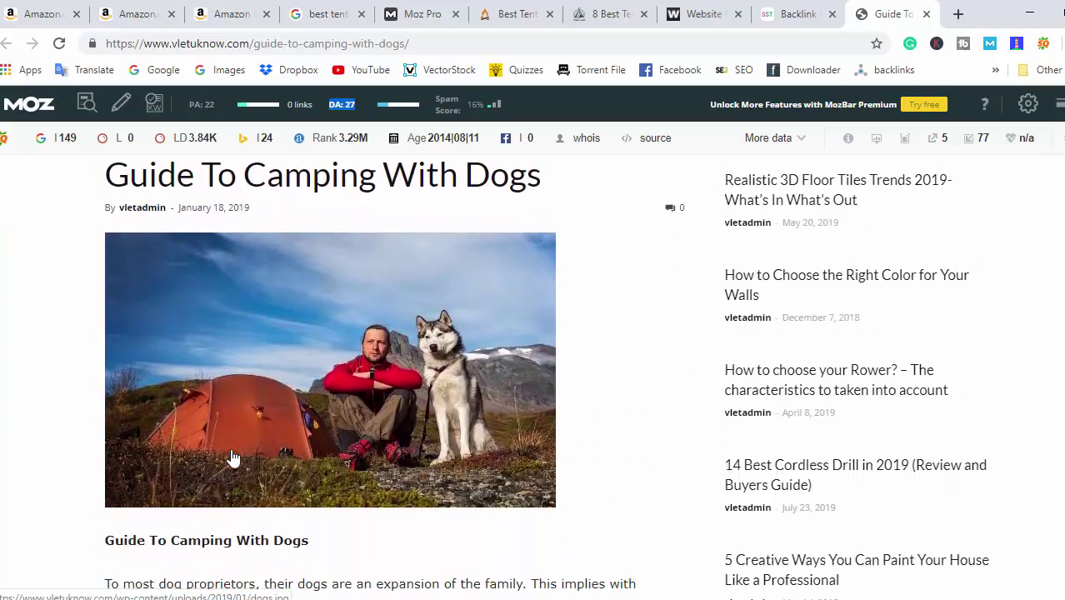
scroll(333, 250, up, 3)
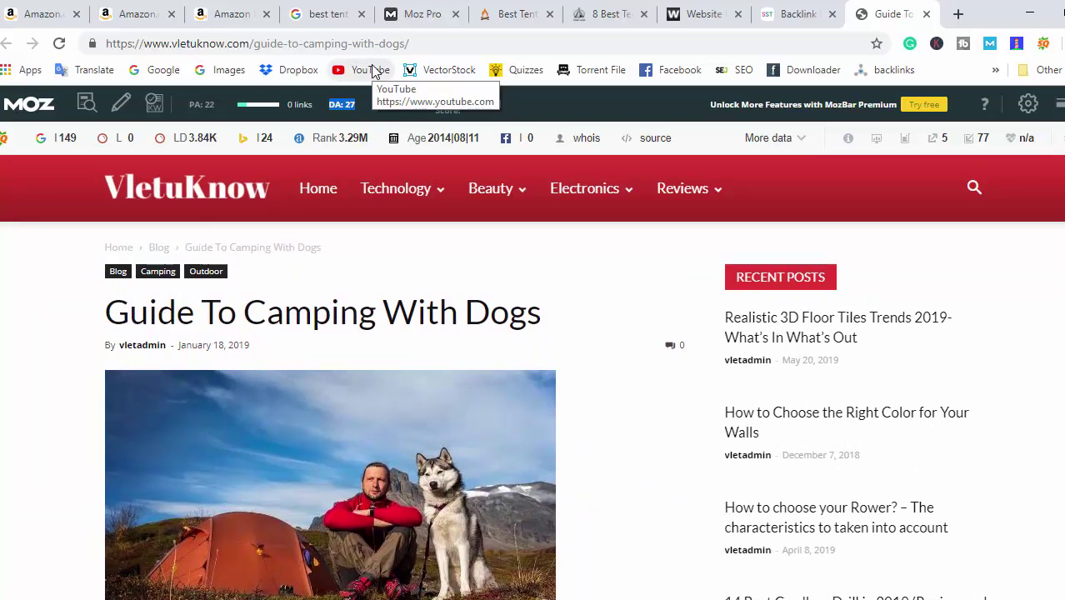
Look over the open Moz Link Explorer, competitor article and backlink checker pages, then check the domain authority of the vletuknow.com guide
click(420, 14)
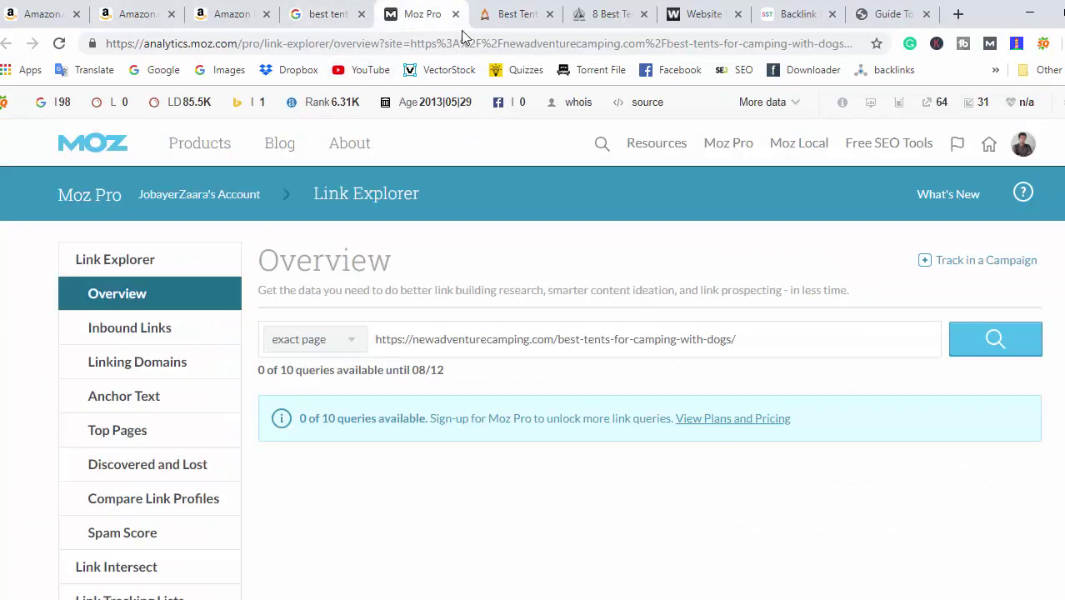
click(500, 8)
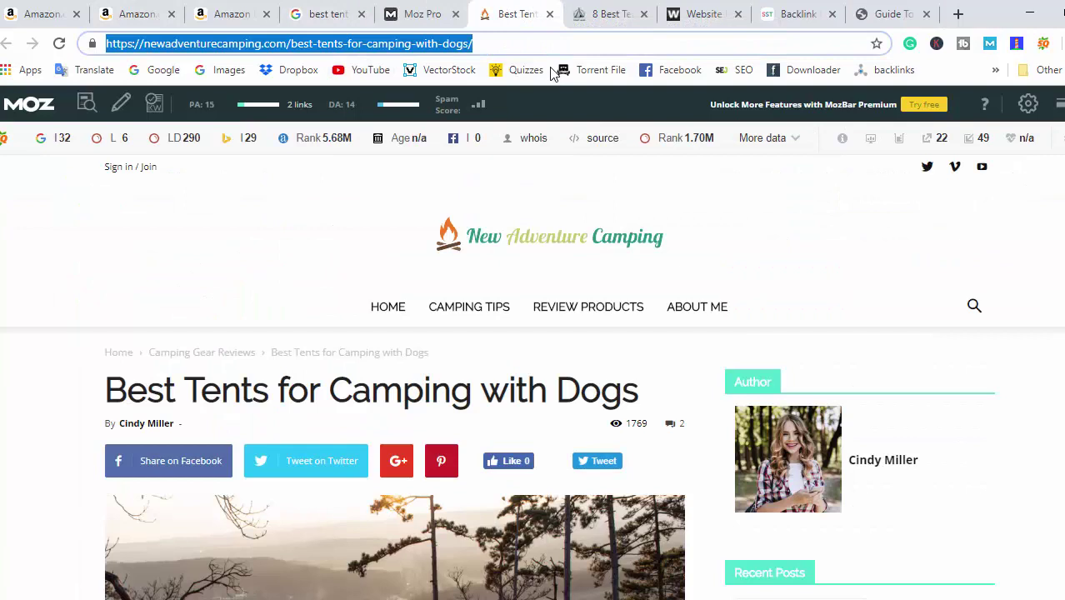
click(610, 9)
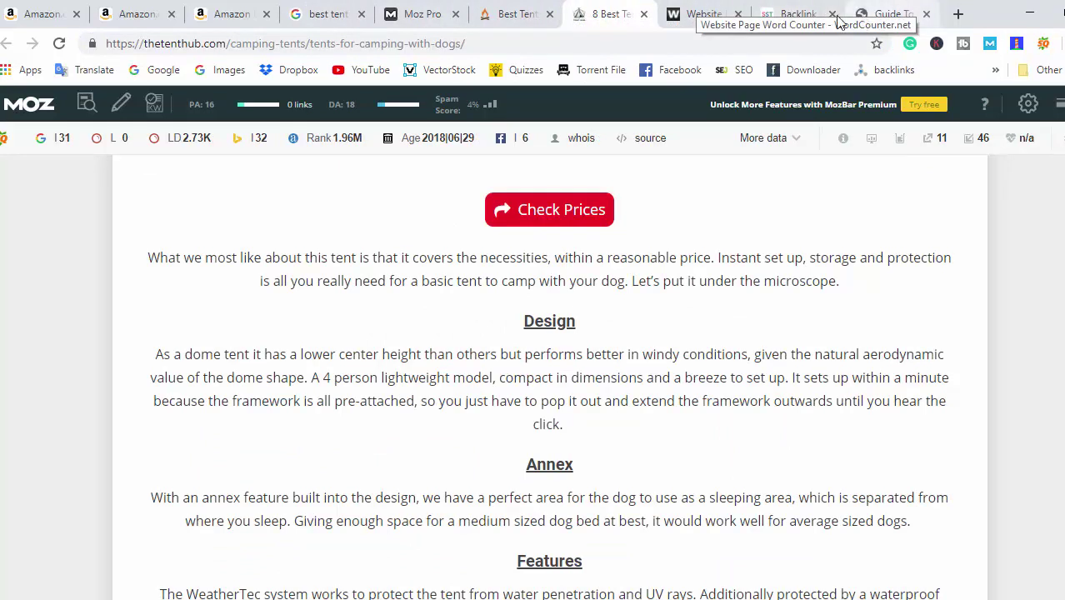
click(800, 10)
click(890, 14)
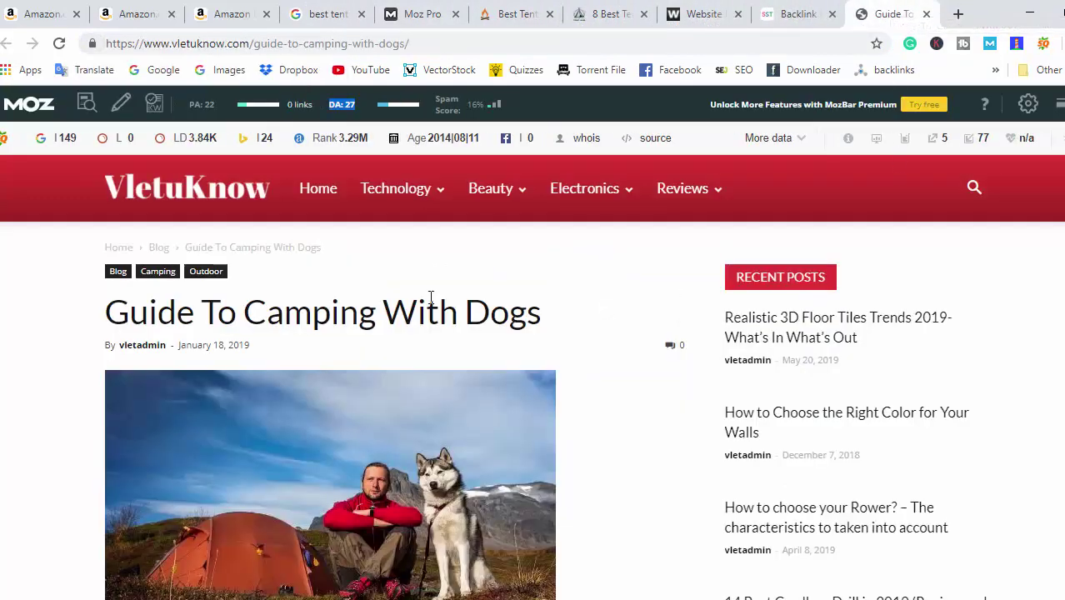
click(333, 101)
drag(331, 101, 375, 107)
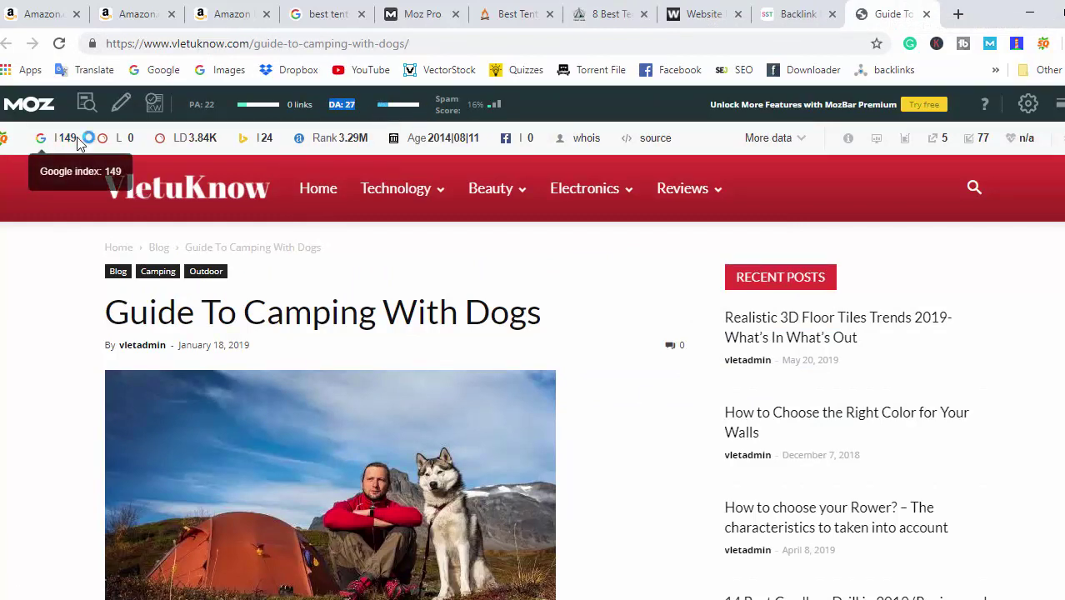
Read the vletuknow.com camping guide through to its tags and return to the page header
scroll(372, 327, down, 1)
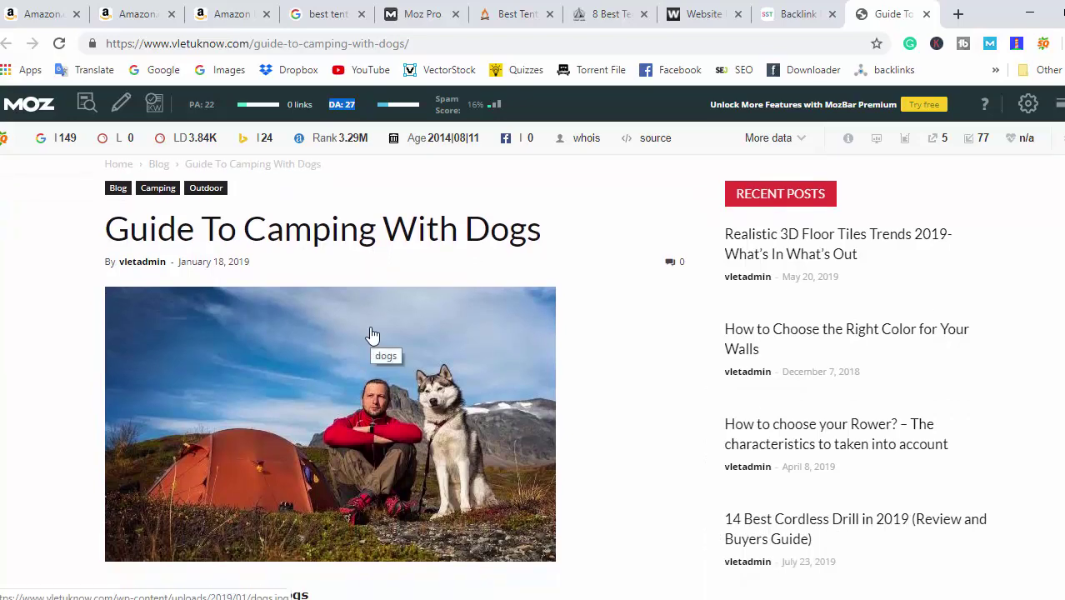
scroll(371, 334, down, 10)
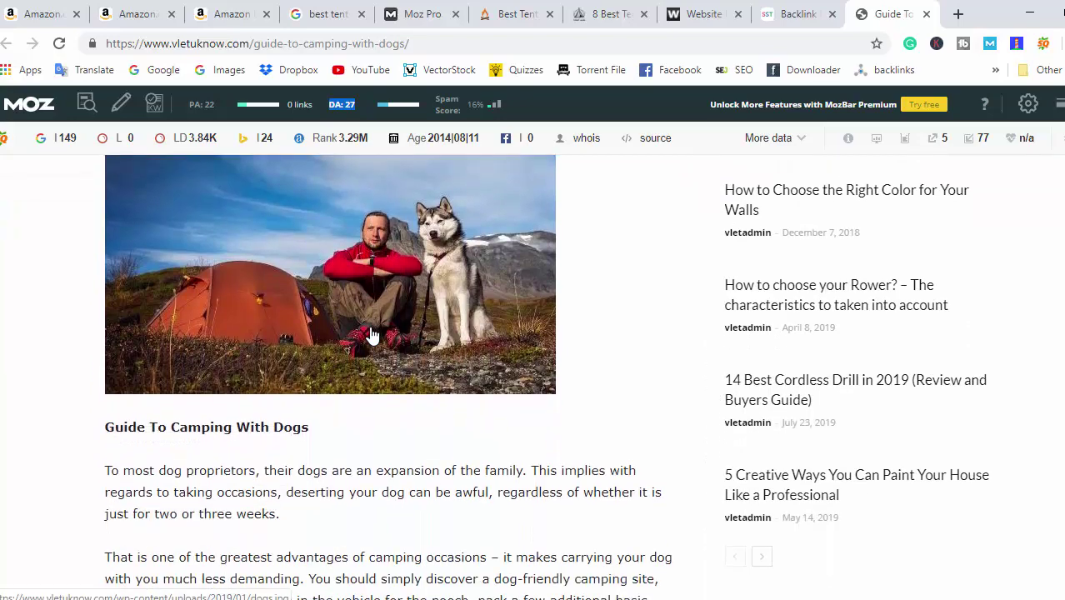
scroll(351, 313, down, 13)
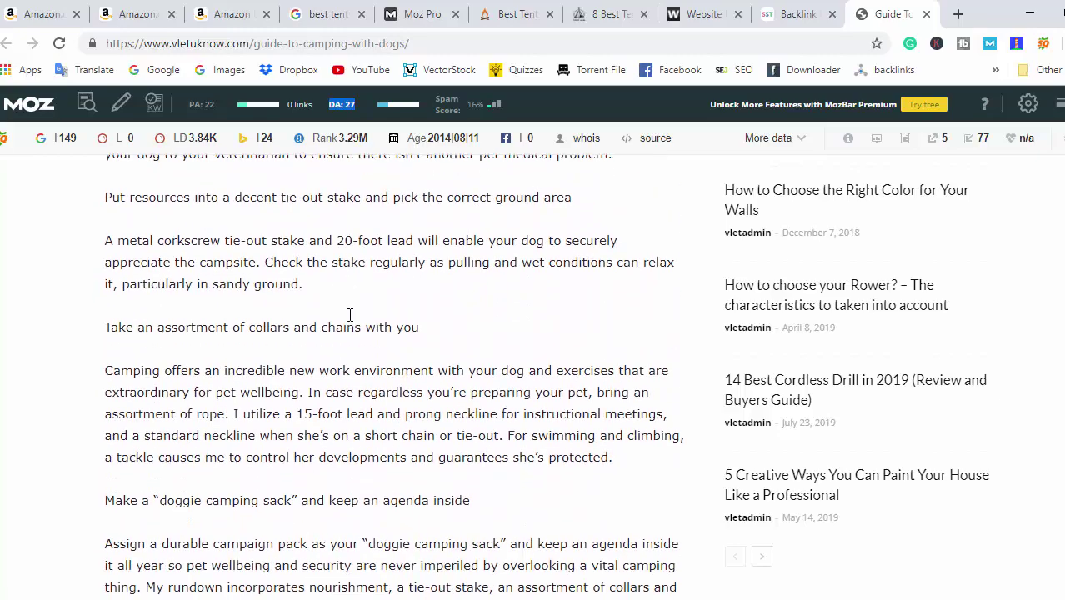
scroll(425, 330, down, 10)
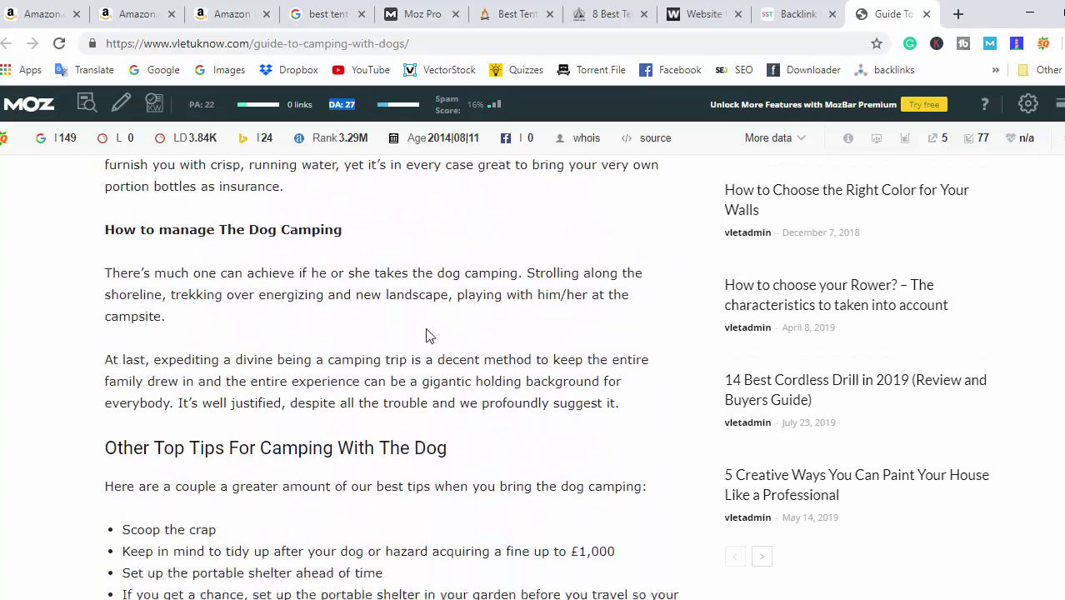
scroll(463, 329, down, 5)
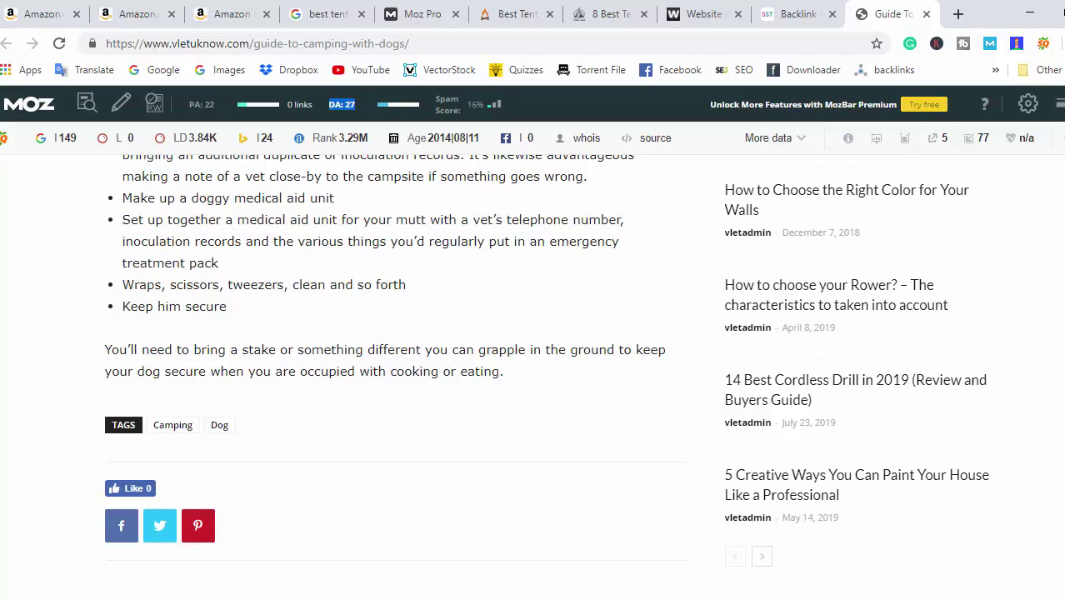
key(Home)
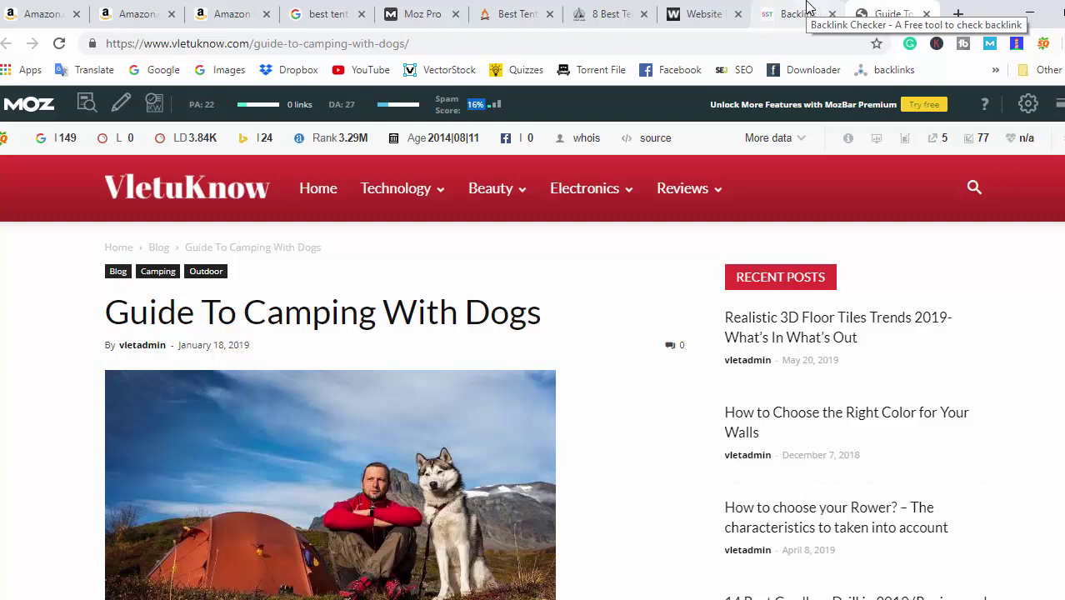
View thetenthub.com article, then examine the title and opening sections of the newadventurecamping.com "Best Tents for Camping with Dogs" article
click(613, 10)
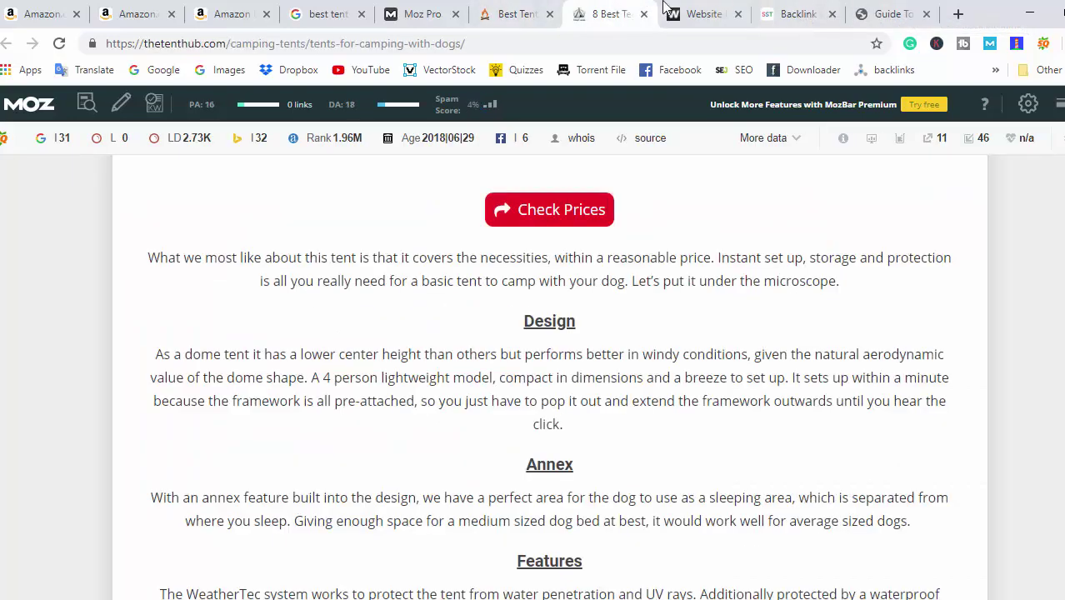
click(512, 14)
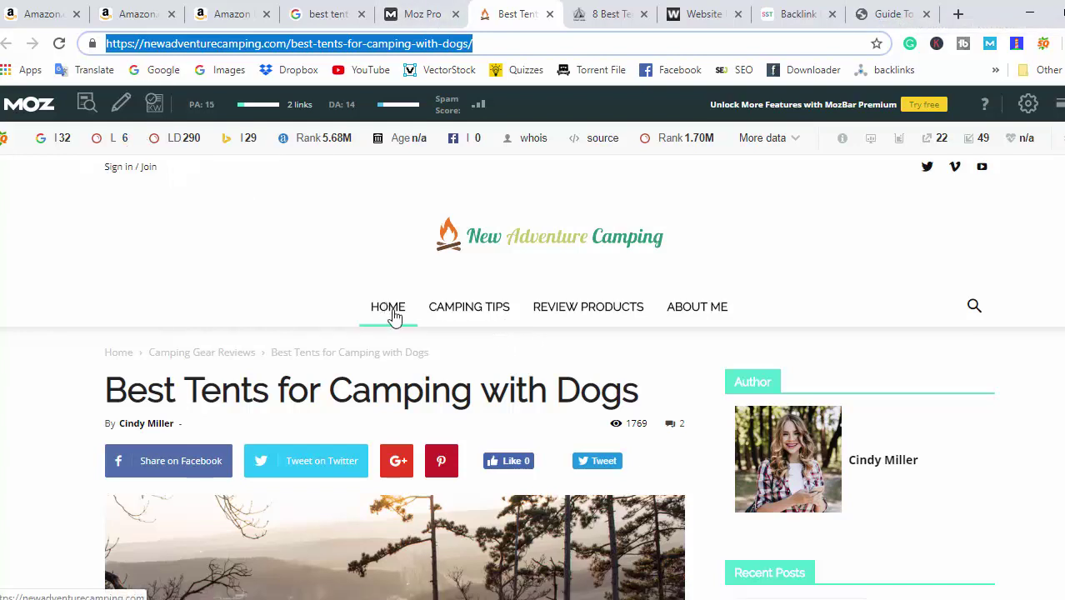
scroll(406, 391, down, 2)
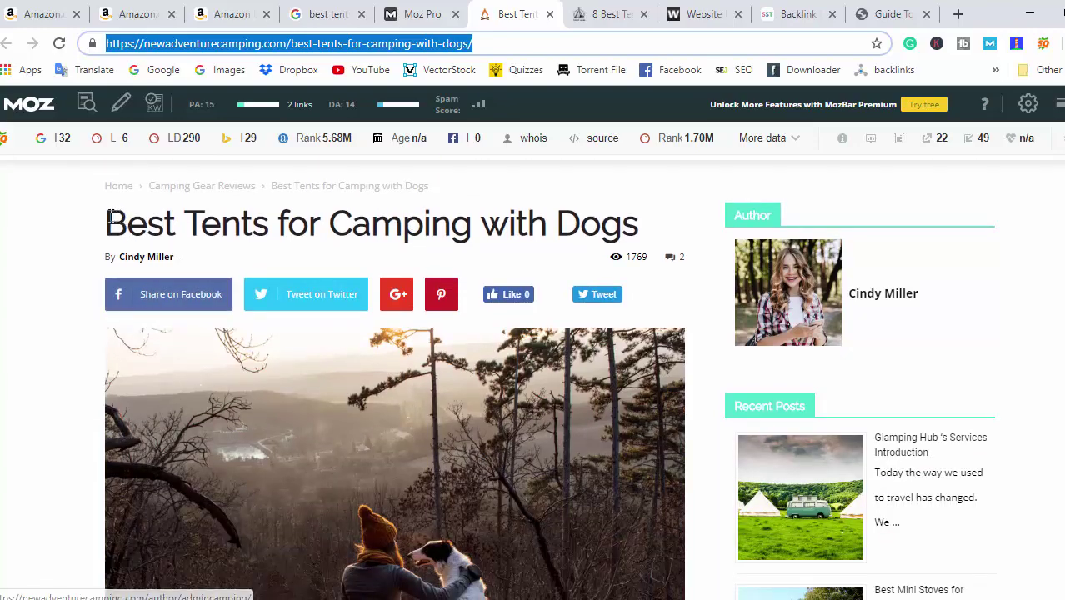
drag(109, 223, 638, 225)
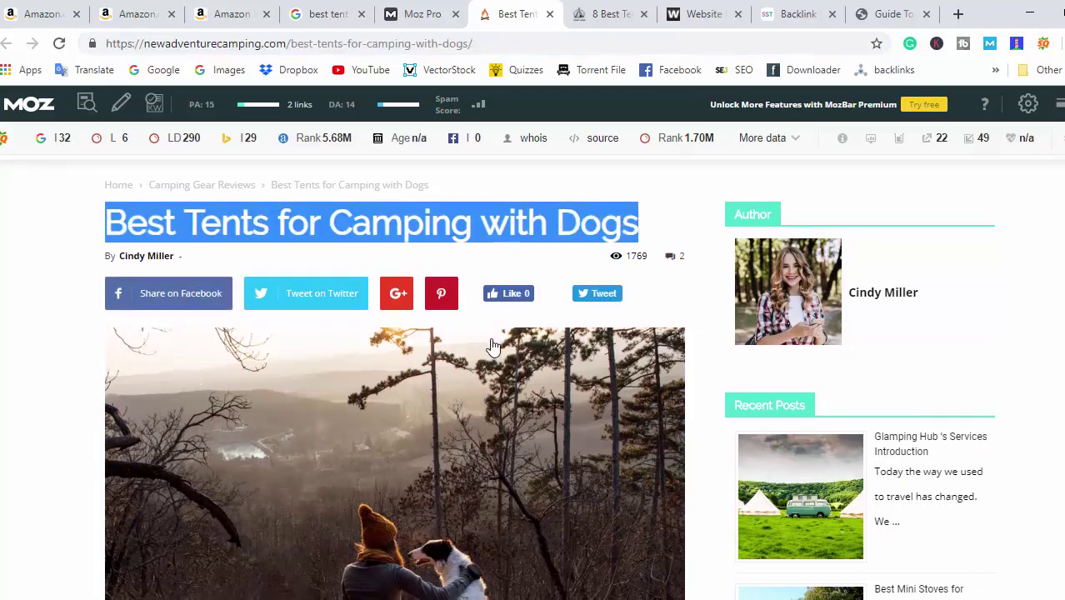
scroll(491, 345, down, 4)
scroll(487, 345, down, 3)
scroll(460, 343, down, 6)
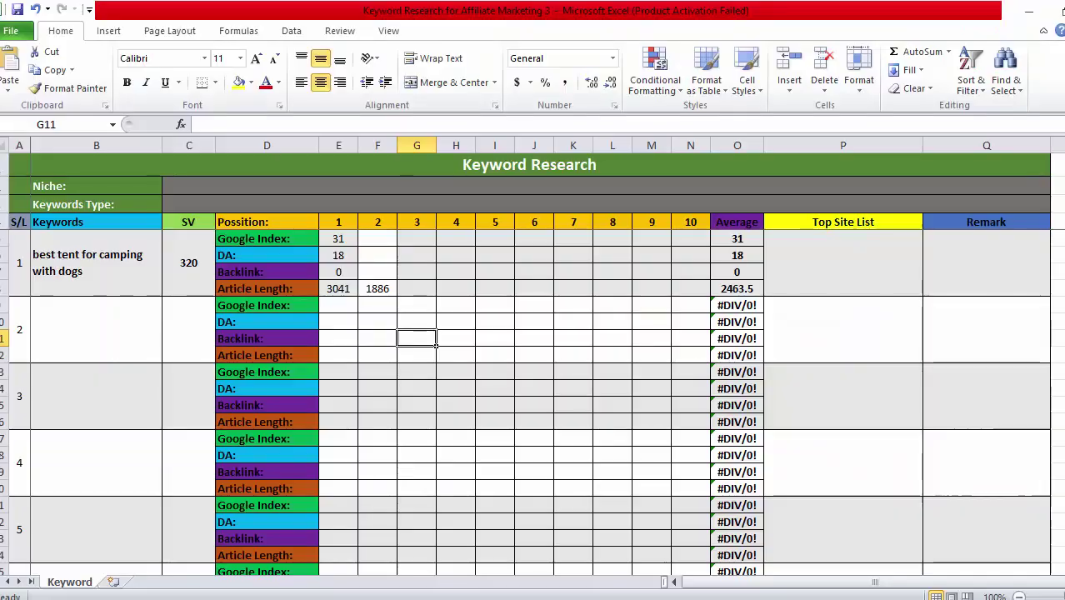
Compare the second competitor's article length in the Excel keyword sheet with its Web Page Word Counter result in the browser
click(382, 288)
mouse_move(469, 596)
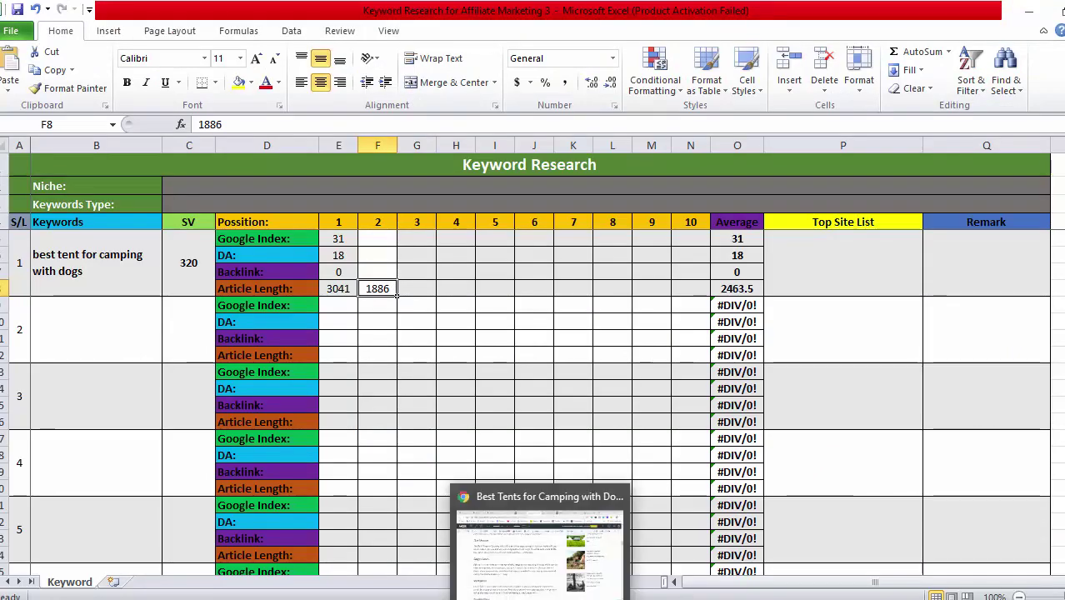
click(510, 546)
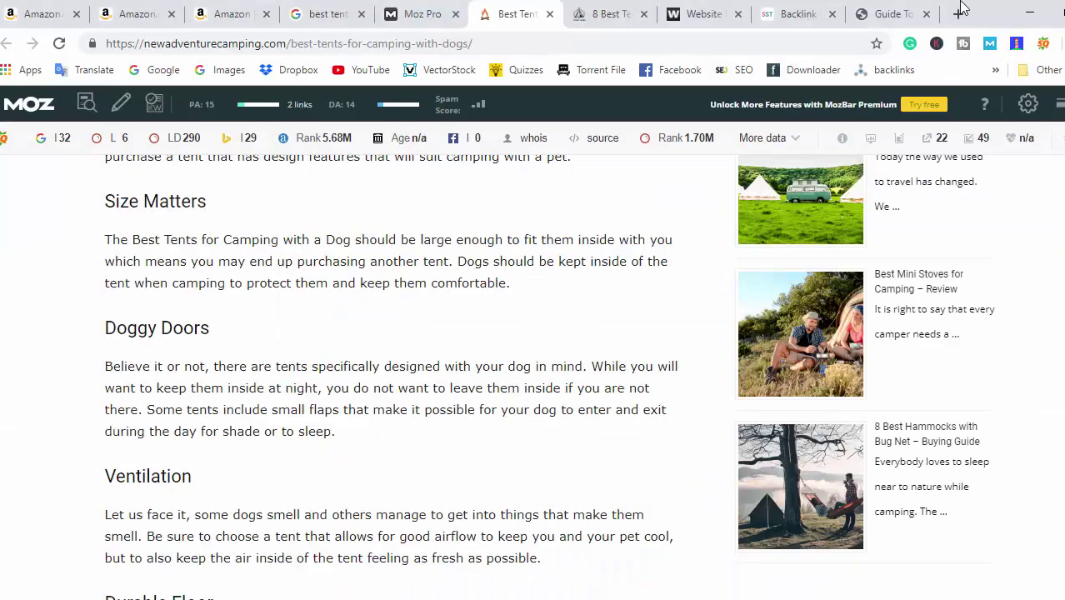
click(708, 12)
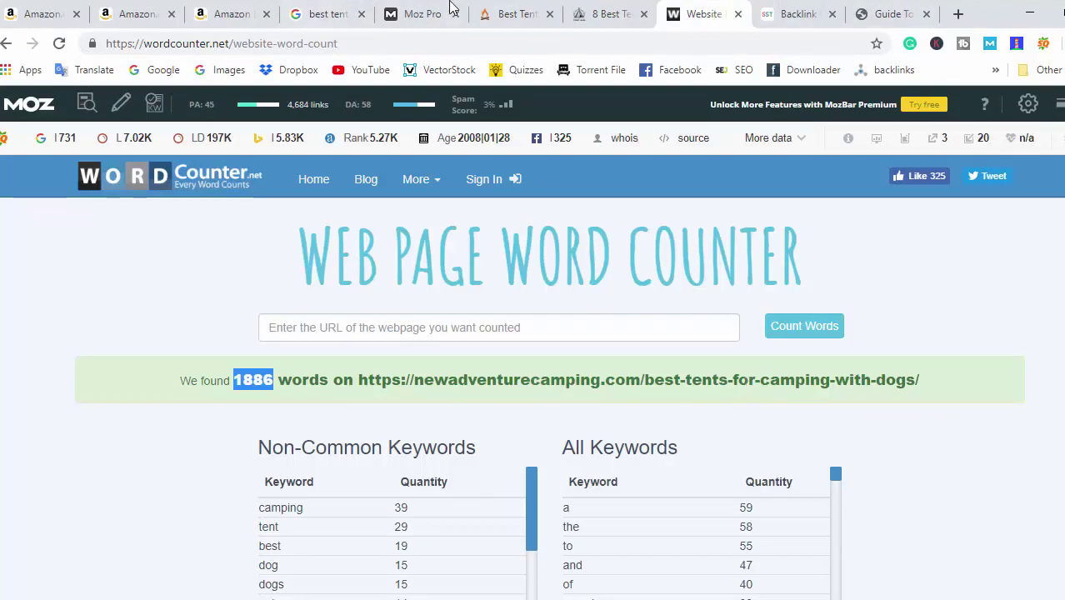
click(515, 10)
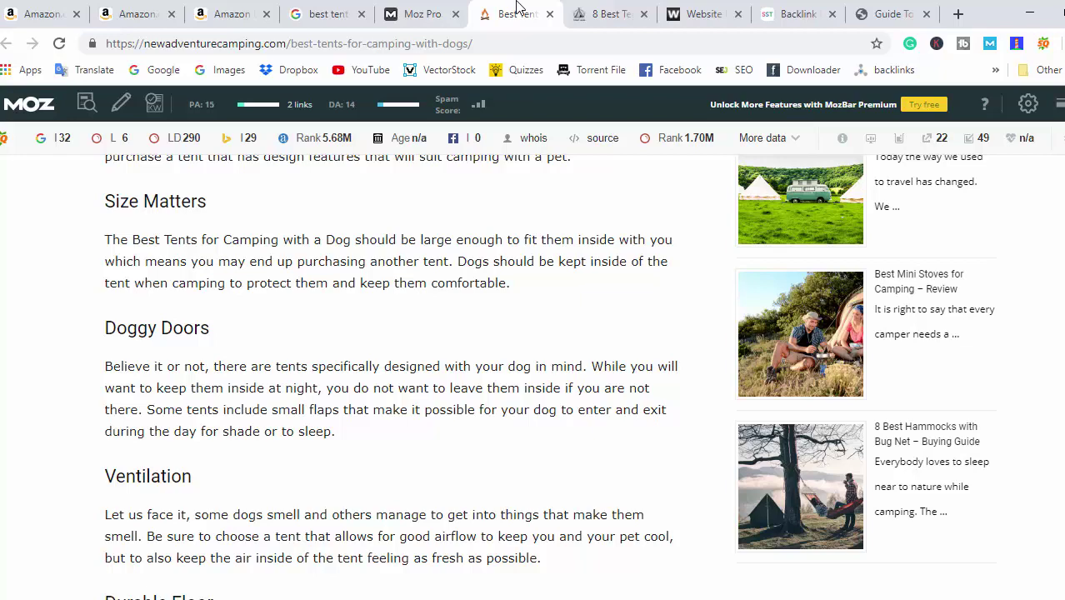
Check the first competitor's article length in the Excel sheet against the newadventurecamping.com article
scroll(511, 338, up, 5)
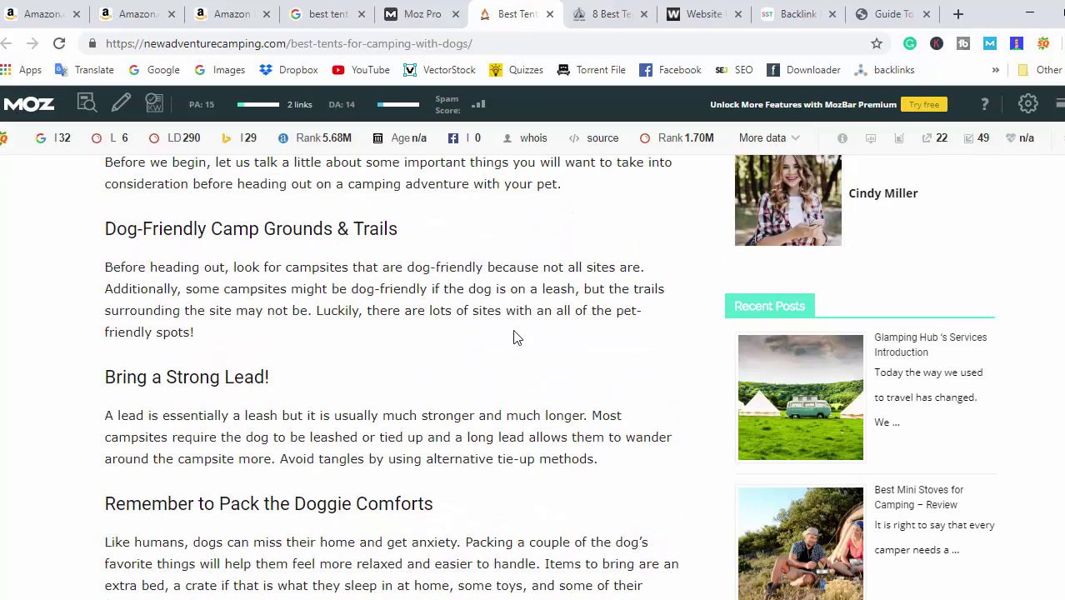
mouse_move(662, 596)
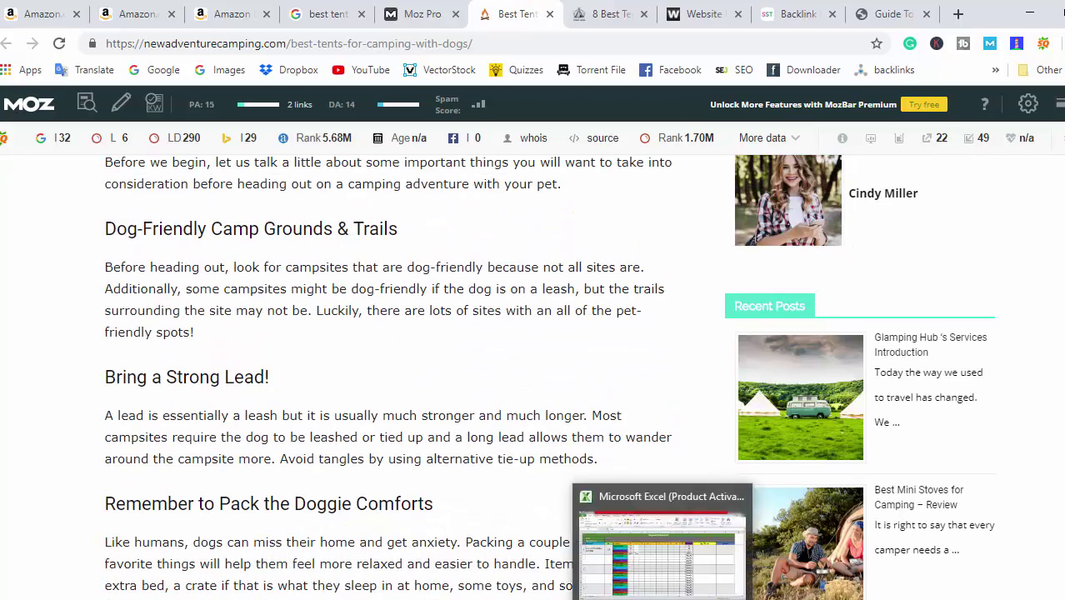
scroll(233, 302, up, 10)
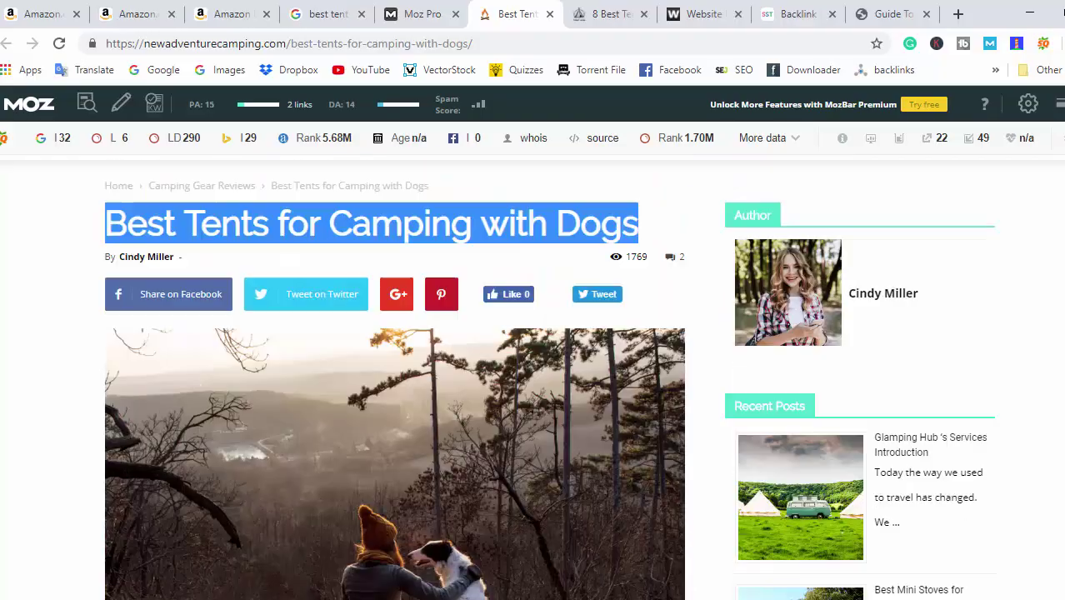
key(alt+Tab)
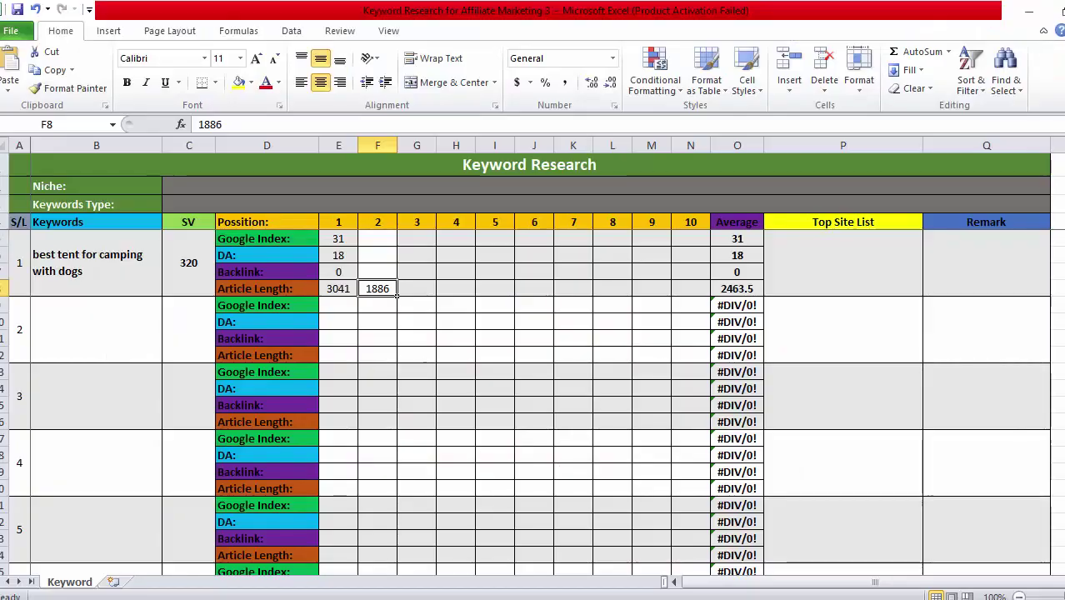
click(344, 287)
key(alt+Tab)
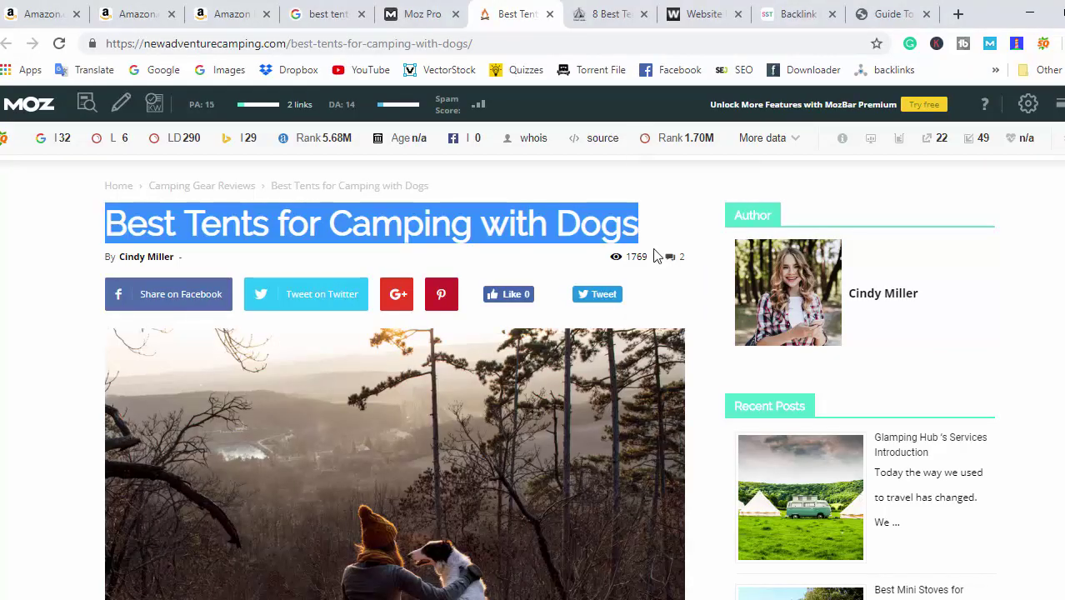
Examine the newadventurecamping.com article's section headings, tent reviews and Amazon links from beginning to end
scroll(420, 323, down, 15)
scroll(421, 323, up, 2)
scroll(421, 323, down, 12)
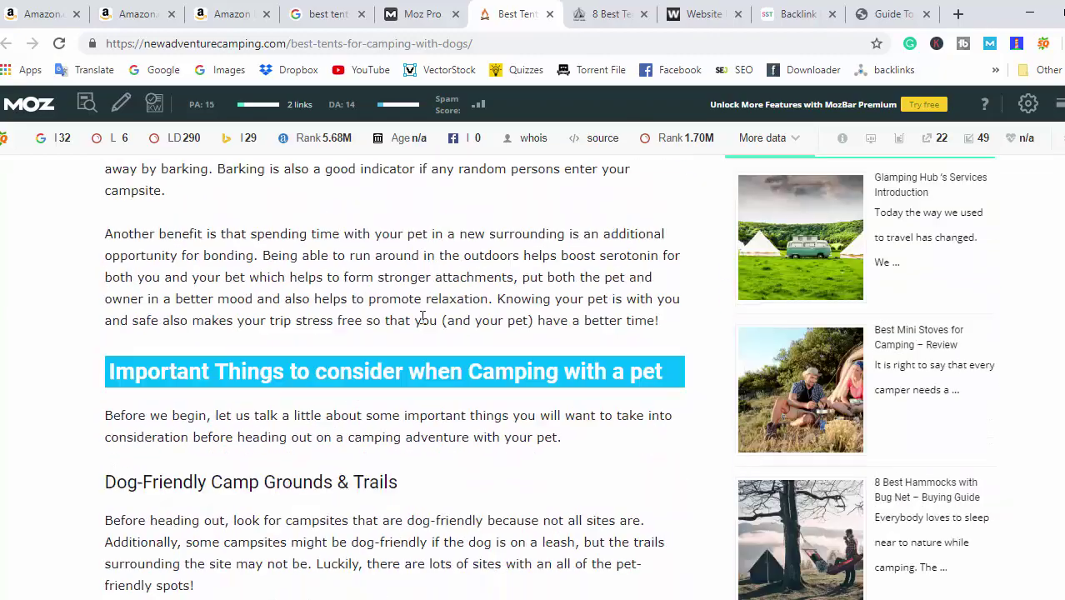
scroll(425, 322, down, 5)
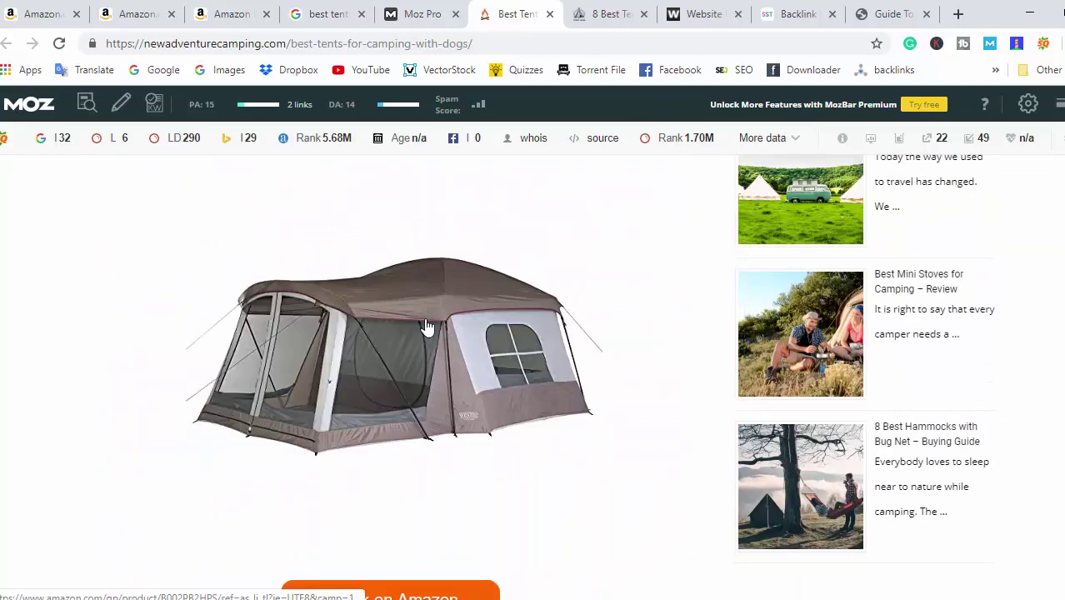
key(alt+Tab)
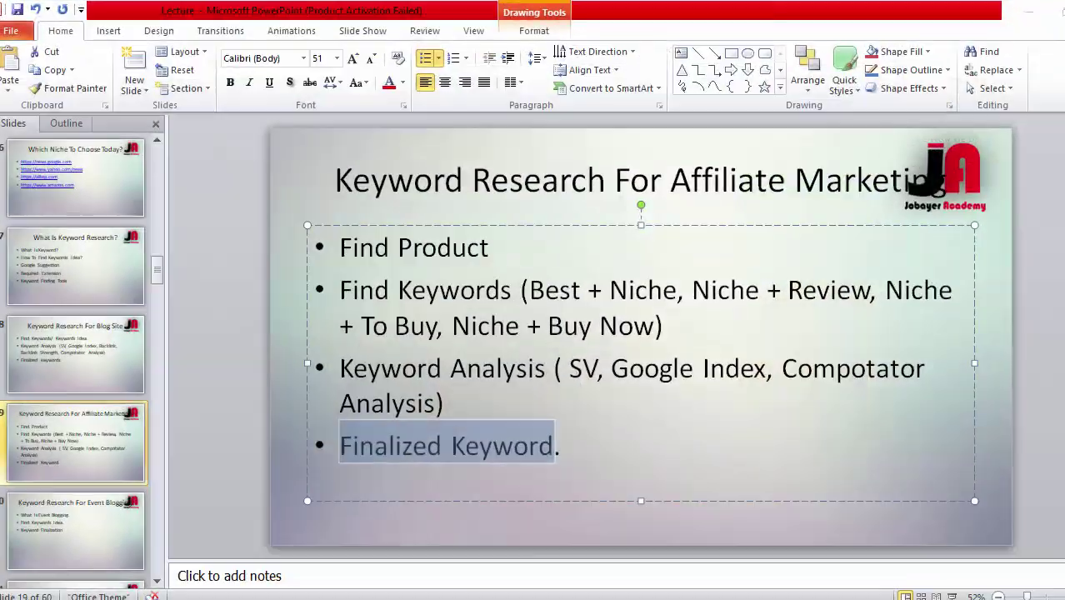
key(alt+Tab)
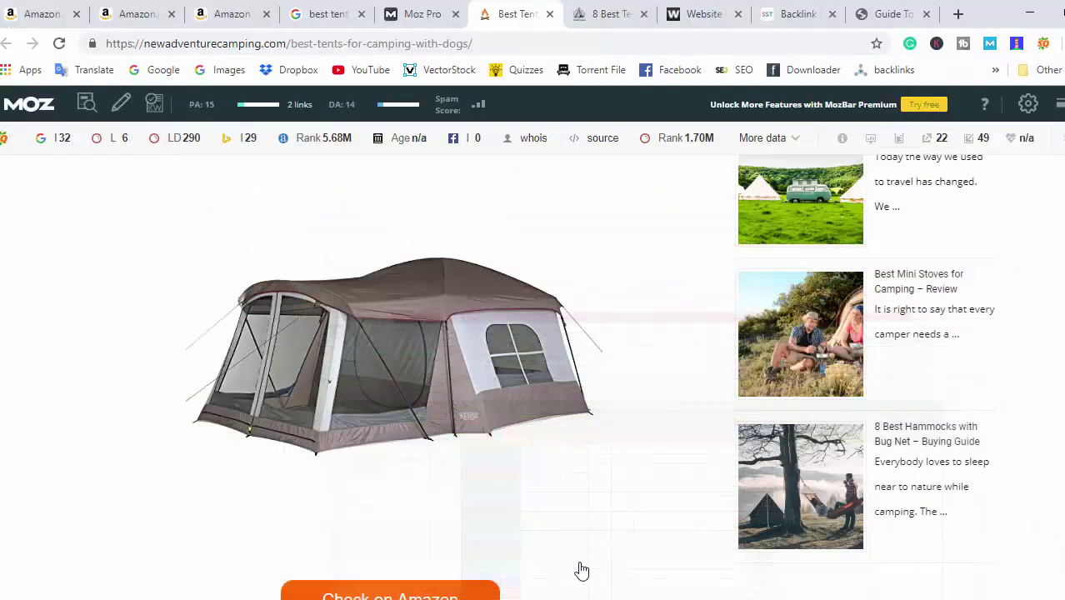
scroll(512, 382, down, 5)
scroll(512, 382, down, 5)
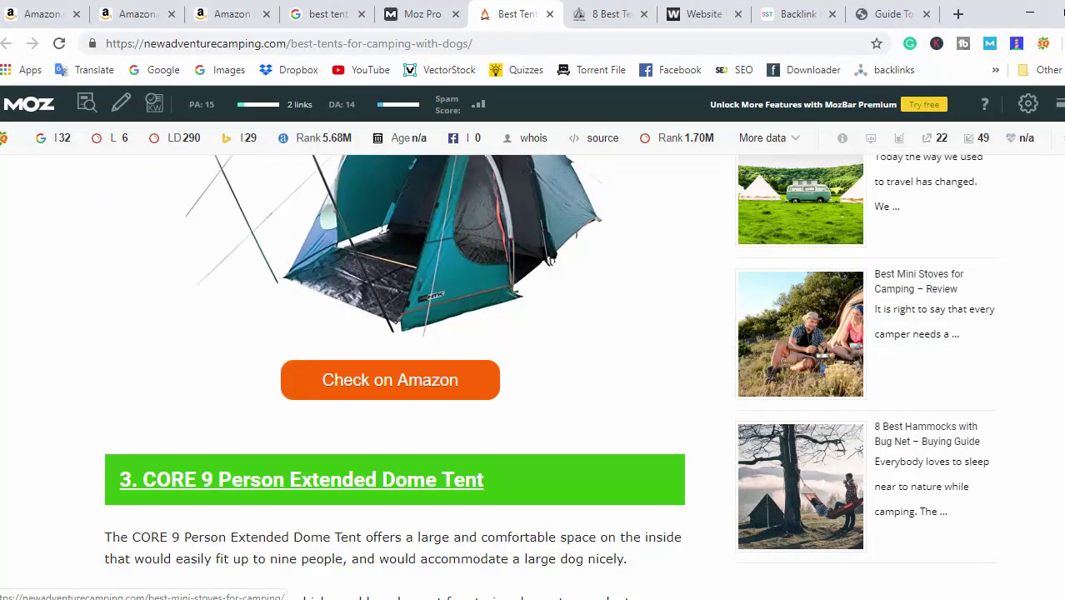
scroll(512, 382, down, 5)
key(End)
key(Home)
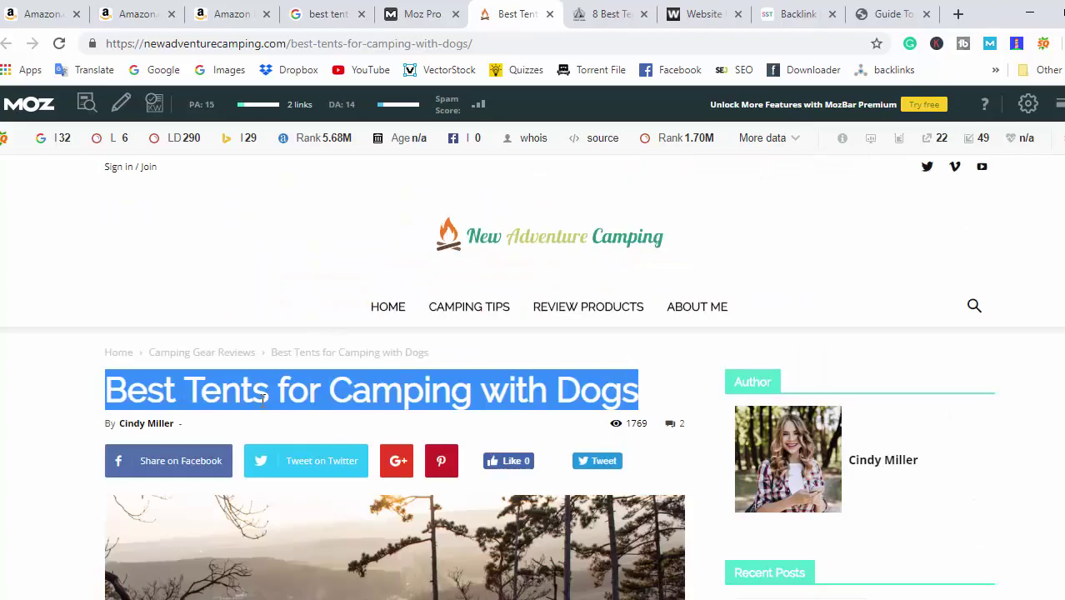
click(262, 398)
scroll(298, 362, down, 7)
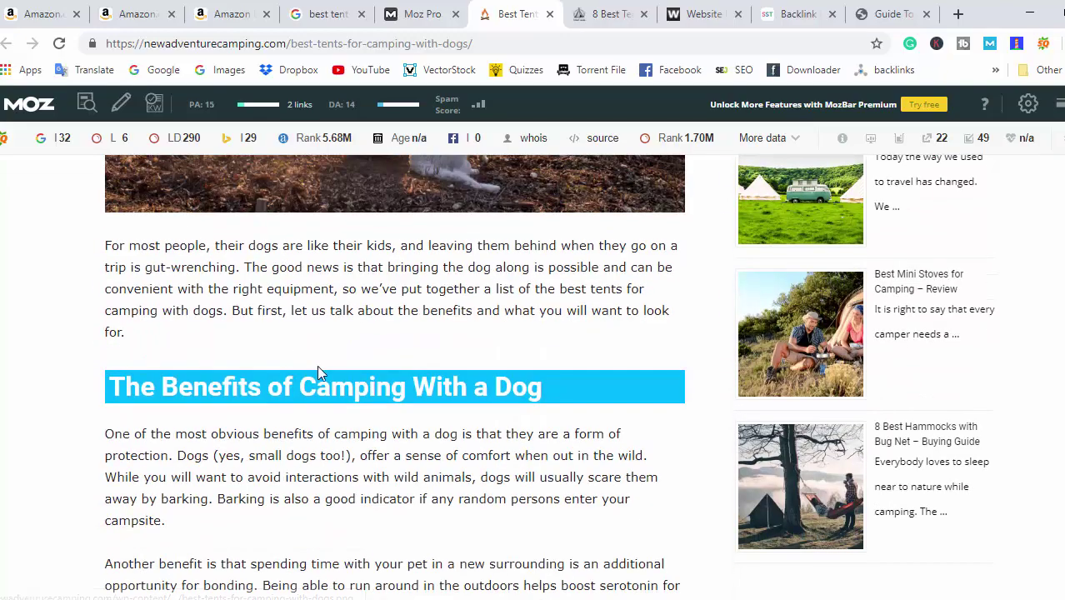
Examine the newadventurecamping.com article's introduction, camping benefits, packing tips and "What to Look in a Pet-Friendly Tent" sections
drag(109, 247, 568, 419)
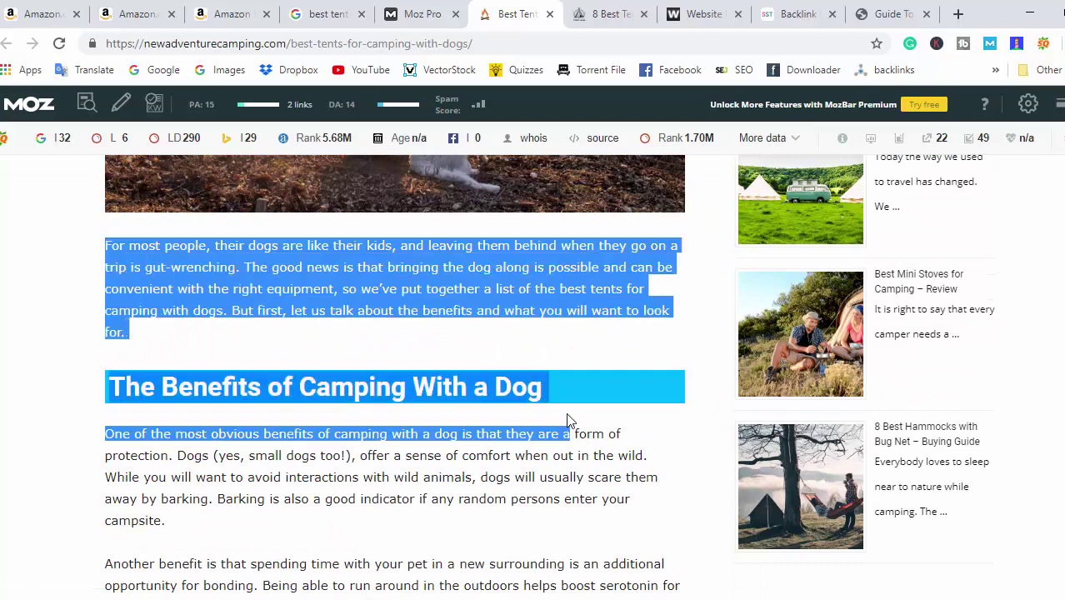
click(567, 470)
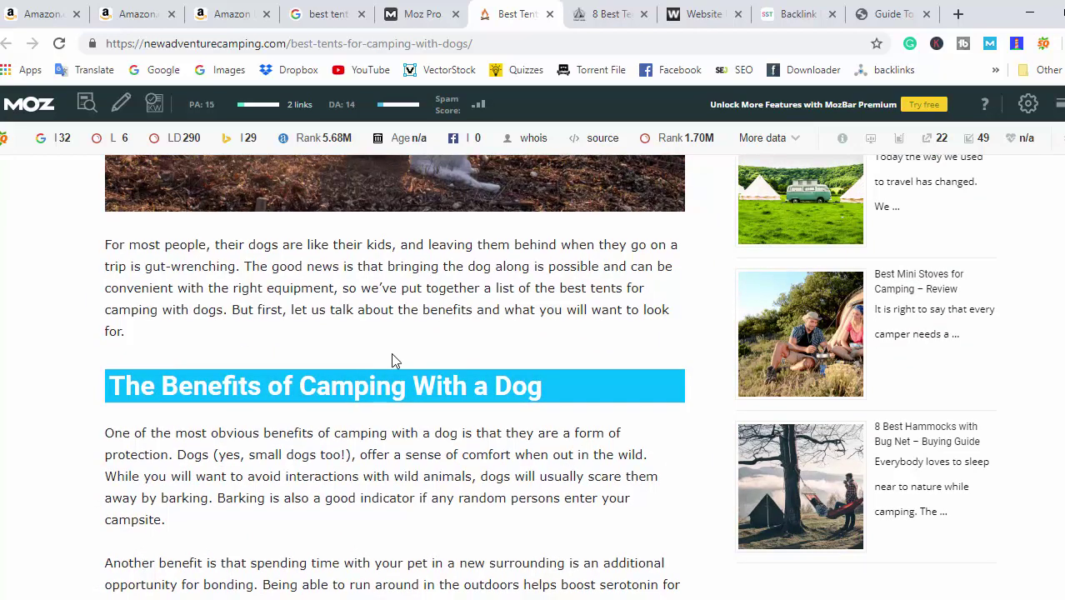
scroll(391, 352, down, 1)
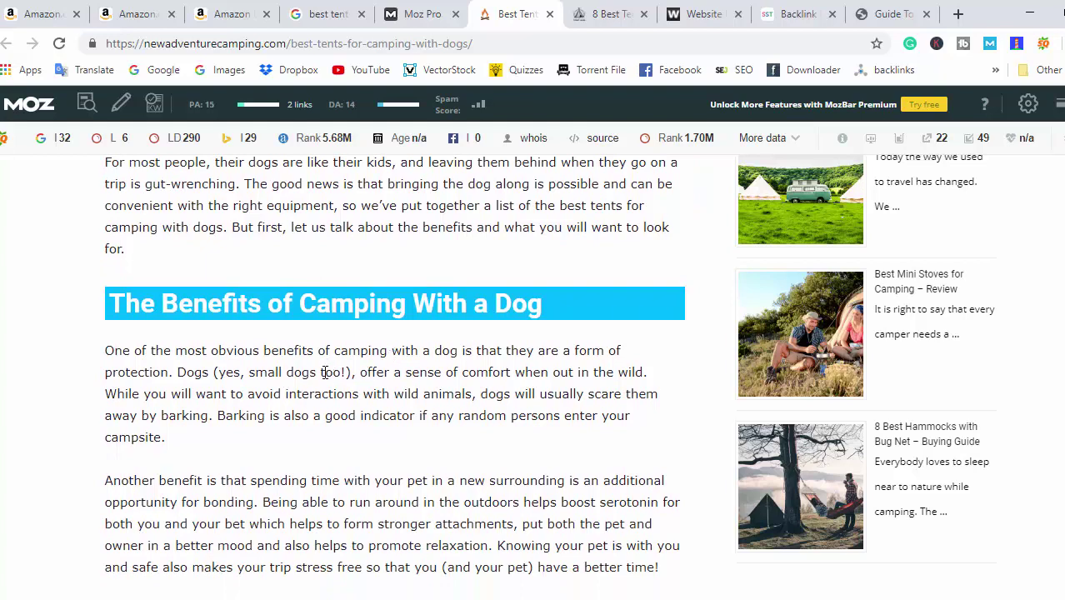
scroll(313, 369, down, 8)
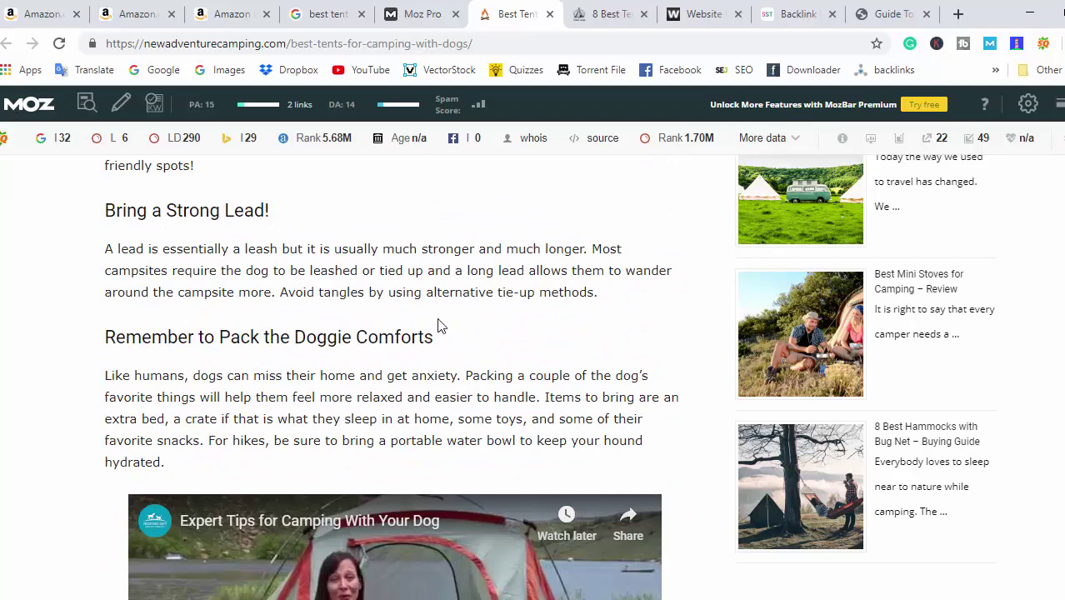
scroll(450, 337, down, 6)
scroll(500, 400, down, 3)
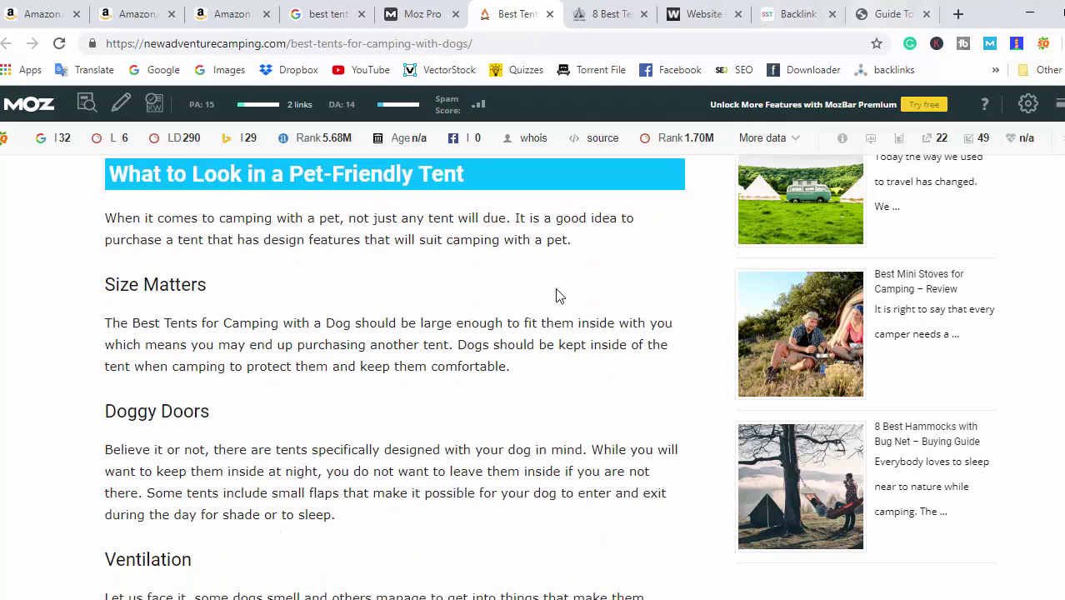
drag(111, 218, 233, 557)
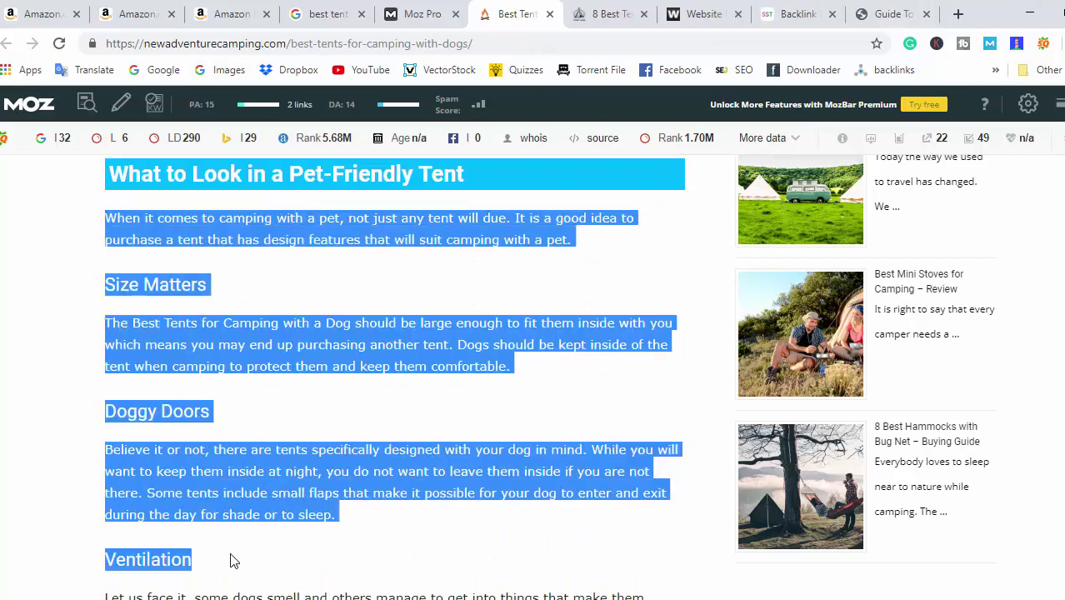
scroll(289, 450, down, 4)
click(154, 261)
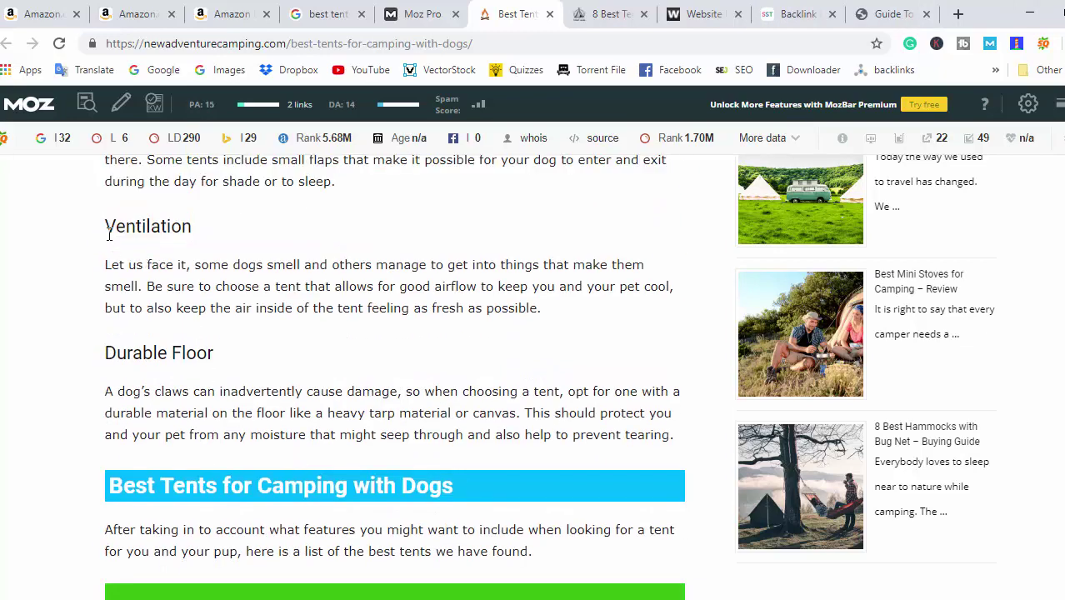
drag(106, 227, 208, 353)
Check the newadventurecamping.com entry's metrics in the Google results and close the Moz Link Explorer page
click(429, 15)
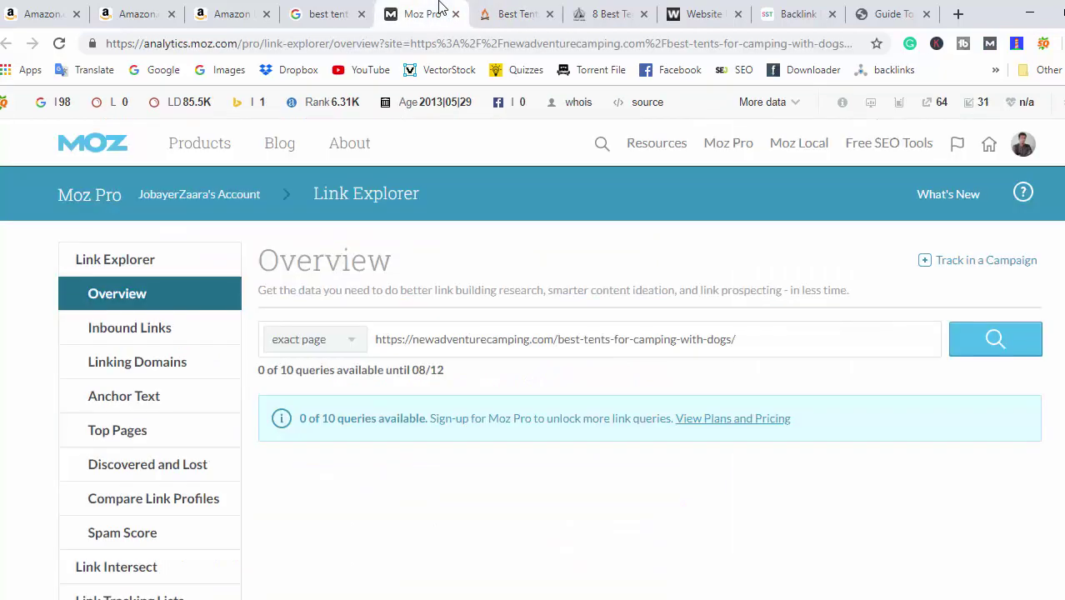
click(324, 15)
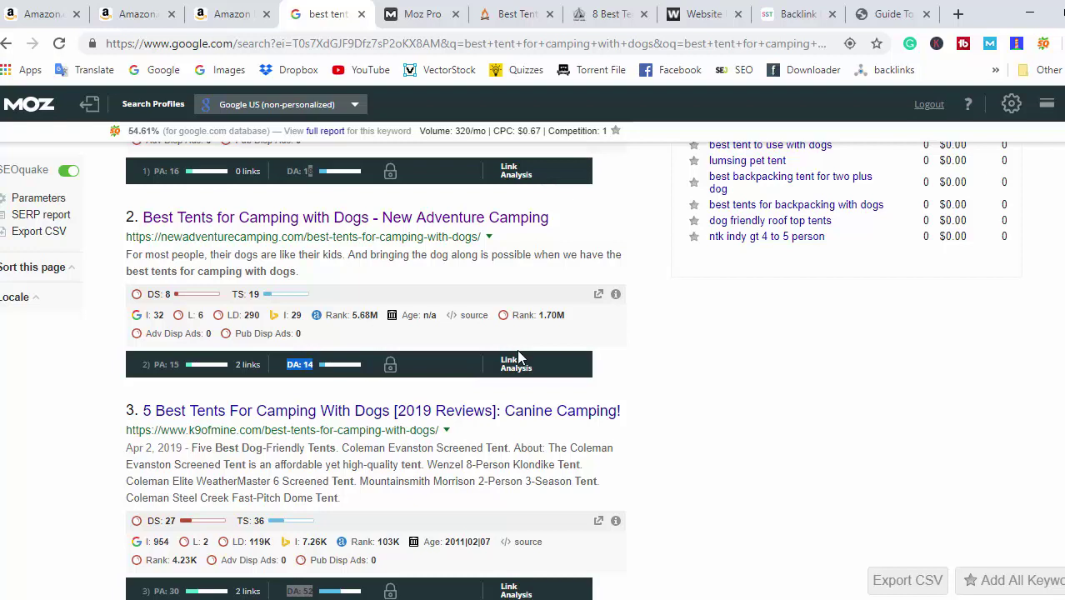
scroll(518, 357, up, 1)
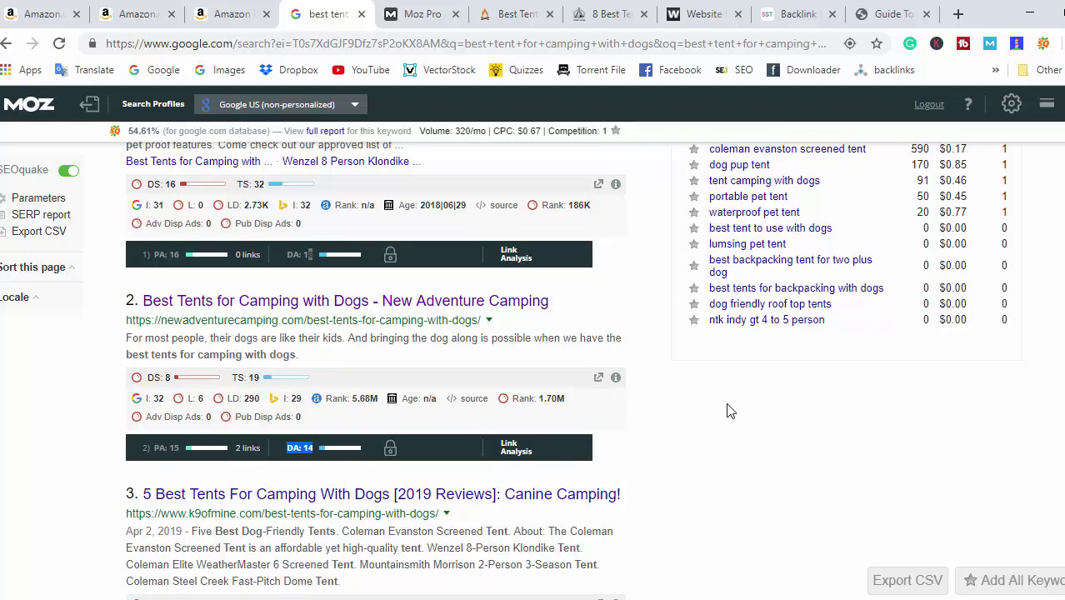
click(408, 8)
click(499, 14)
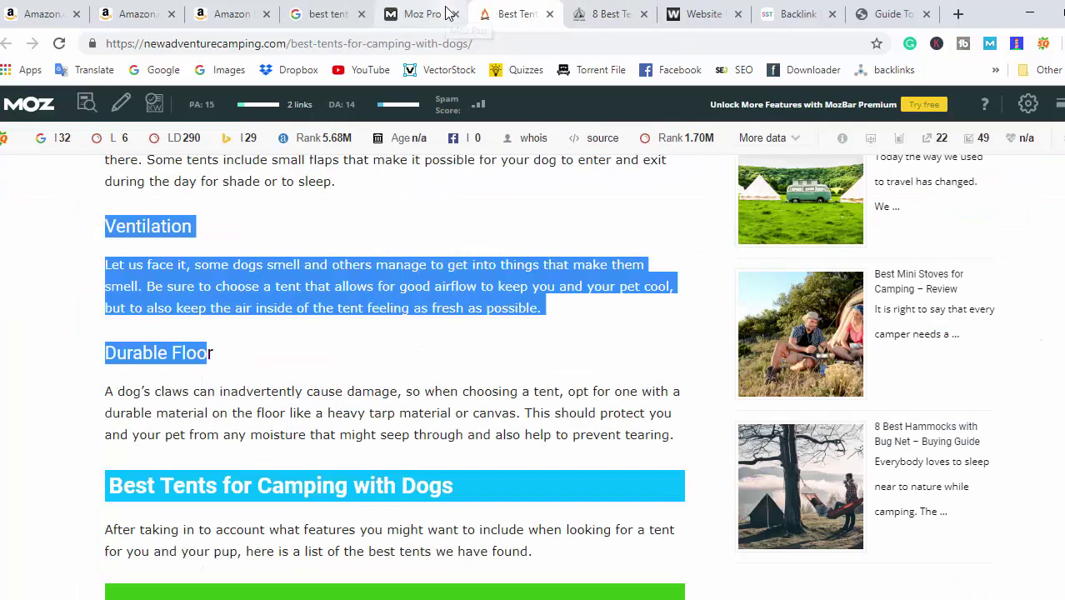
click(450, 14)
click(455, 14)
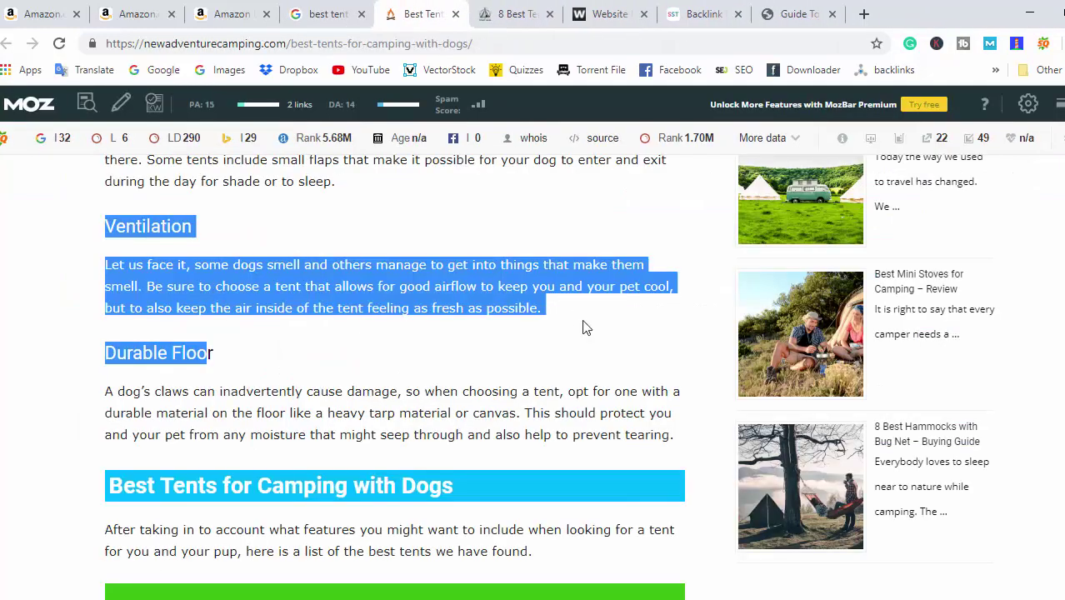
Skim the tent reviews in the newadventurecamping.com article down to its end and return to its beginning
click(471, 354)
scroll(515, 383, down, 2)
scroll(515, 385, down, 3)
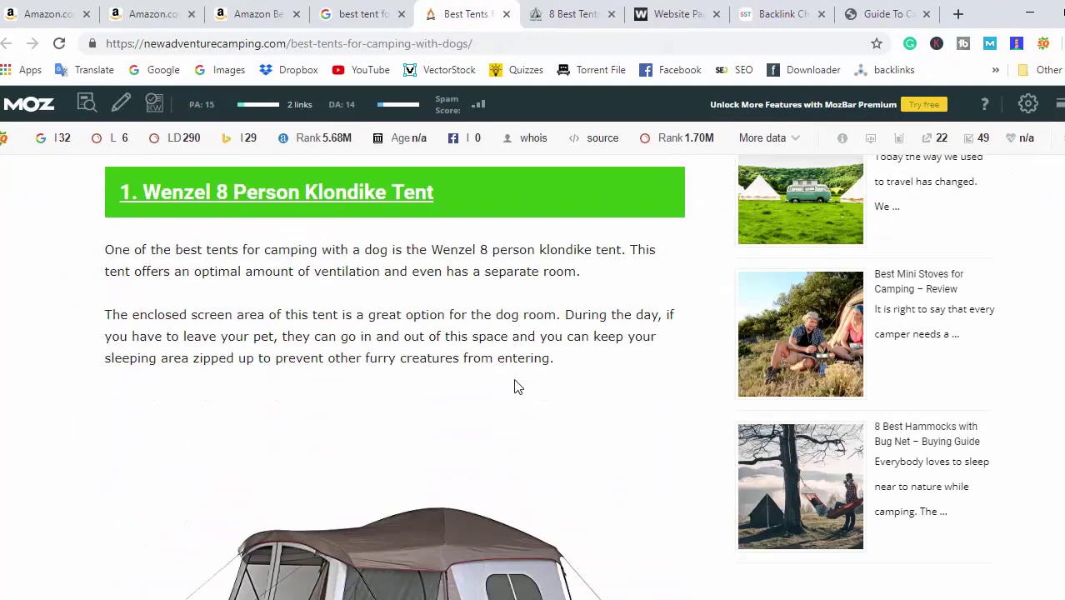
scroll(515, 385, down, 9)
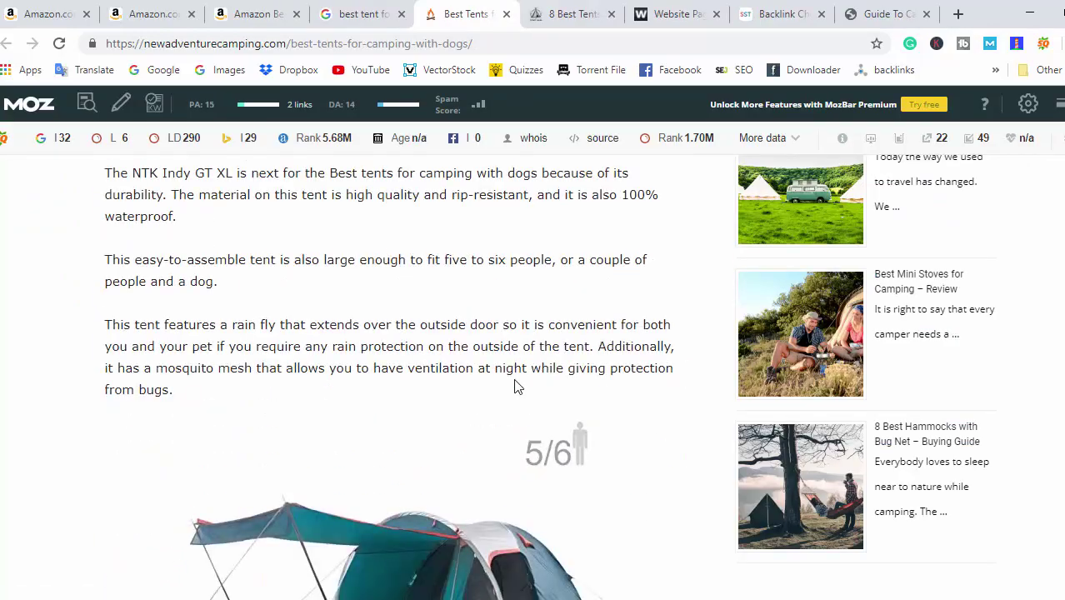
scroll(515, 385, down, 10)
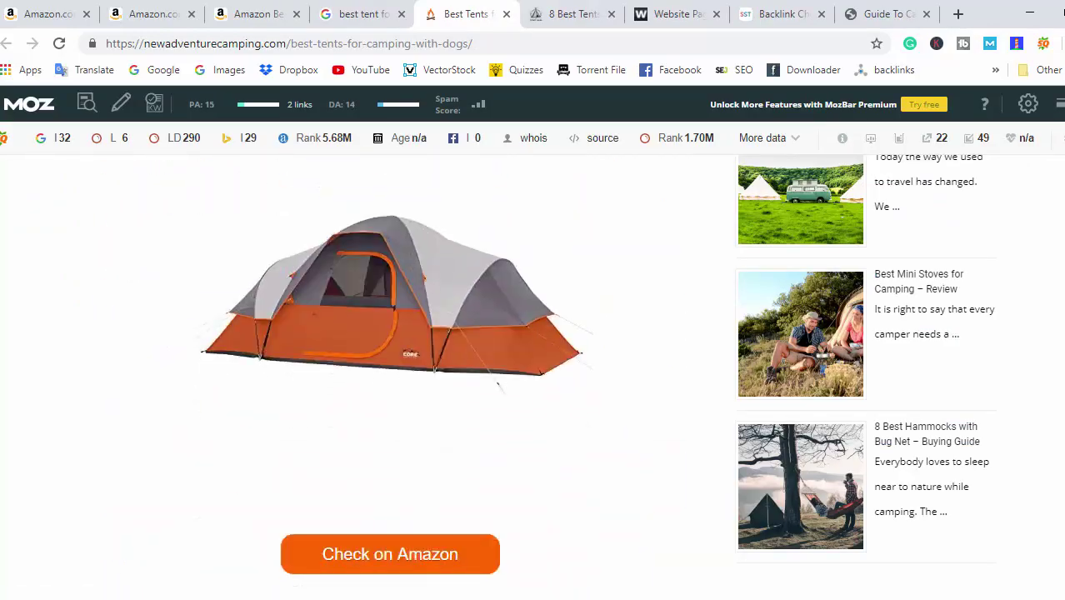
key(End)
key(Home)
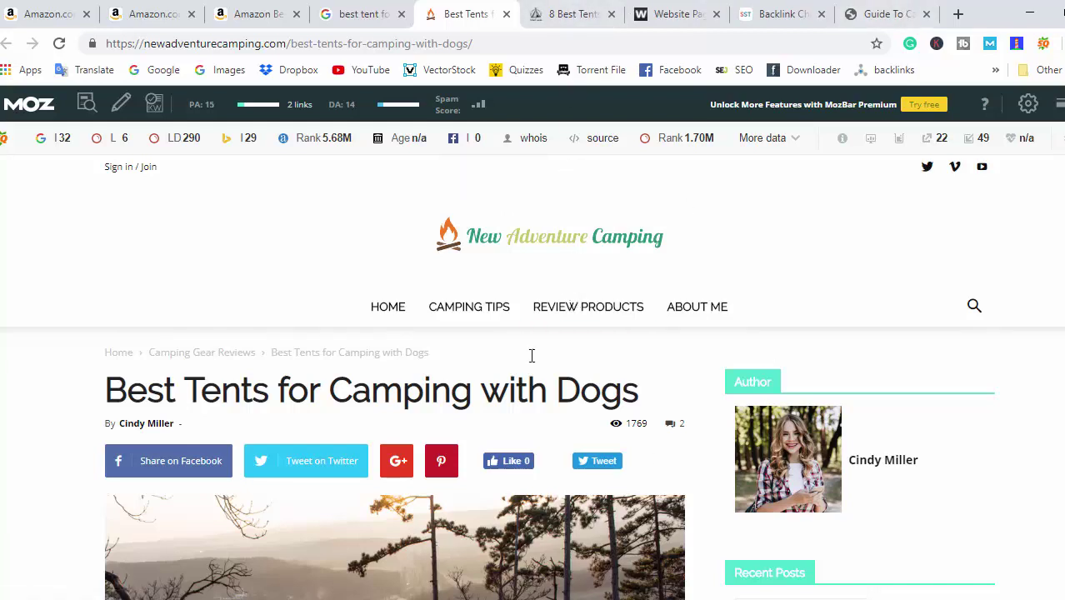
Open the third Google result, from k9ofmine.com, in a separate tab and check its link count and DA in the results
click(362, 14)
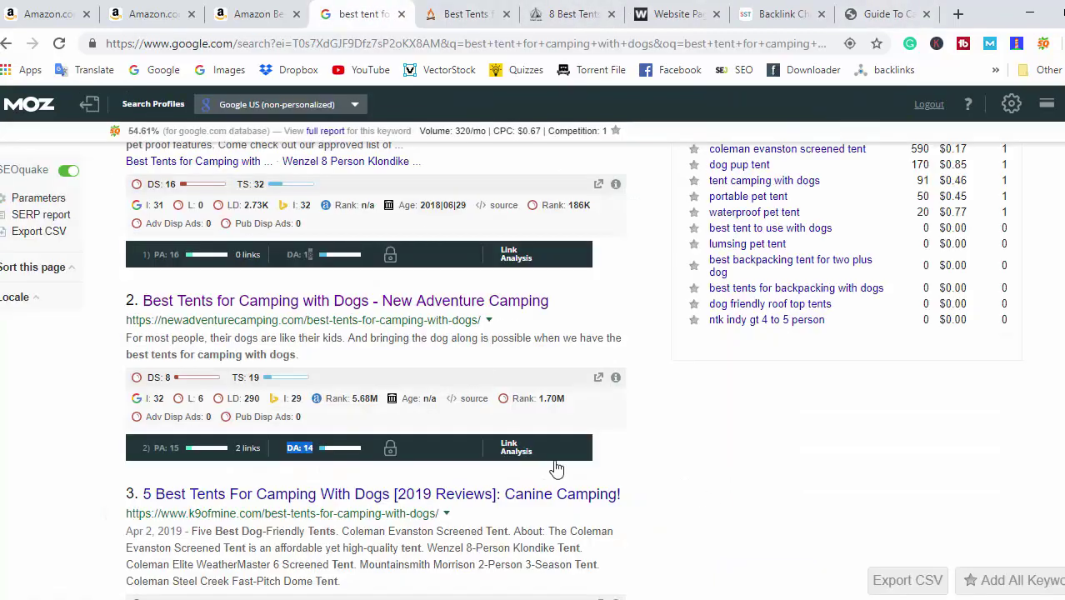
scroll(527, 354, down, 2)
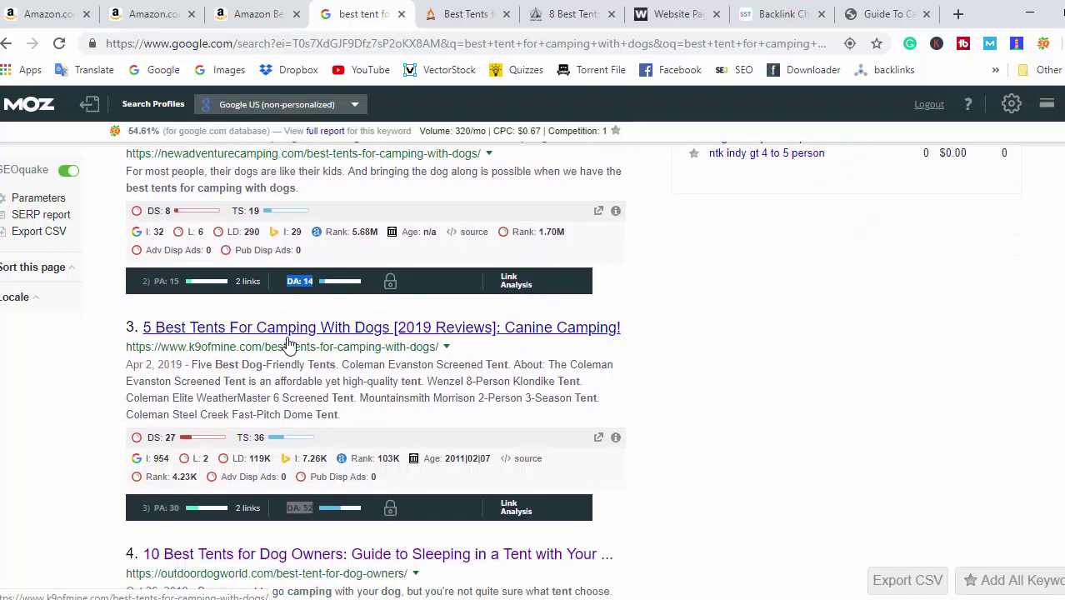
scroll(432, 332, down, 1)
right_click(429, 245)
click(483, 256)
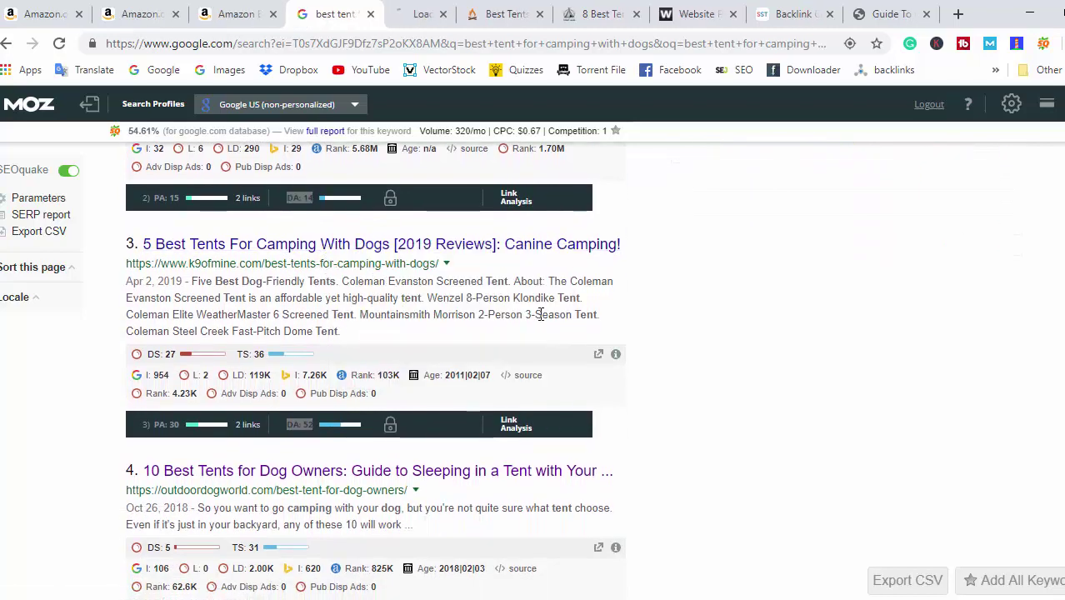
click(417, 7)
click(340, 8)
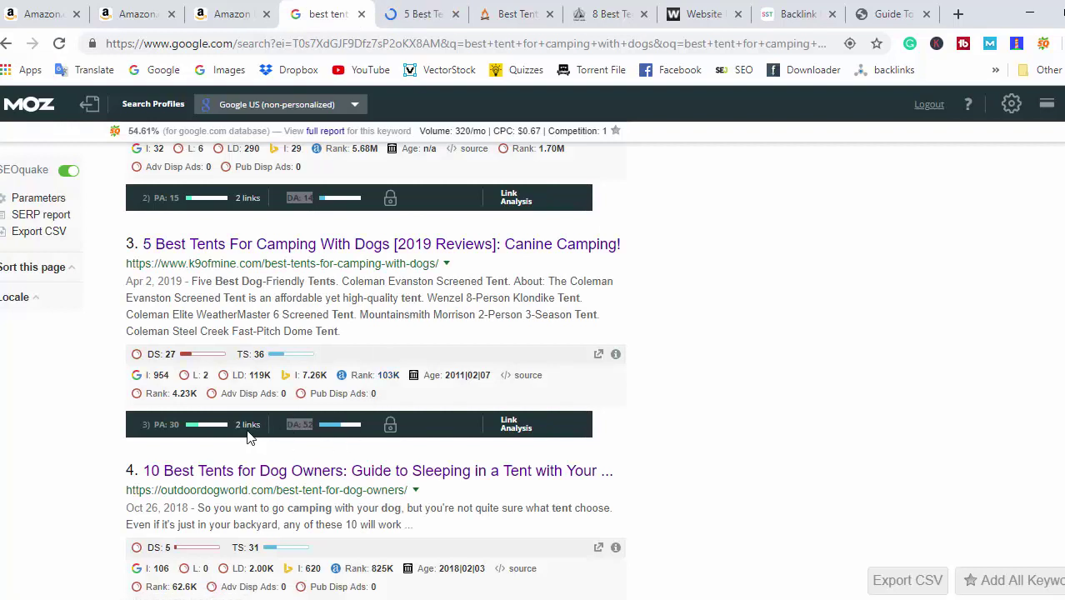
click(435, 23)
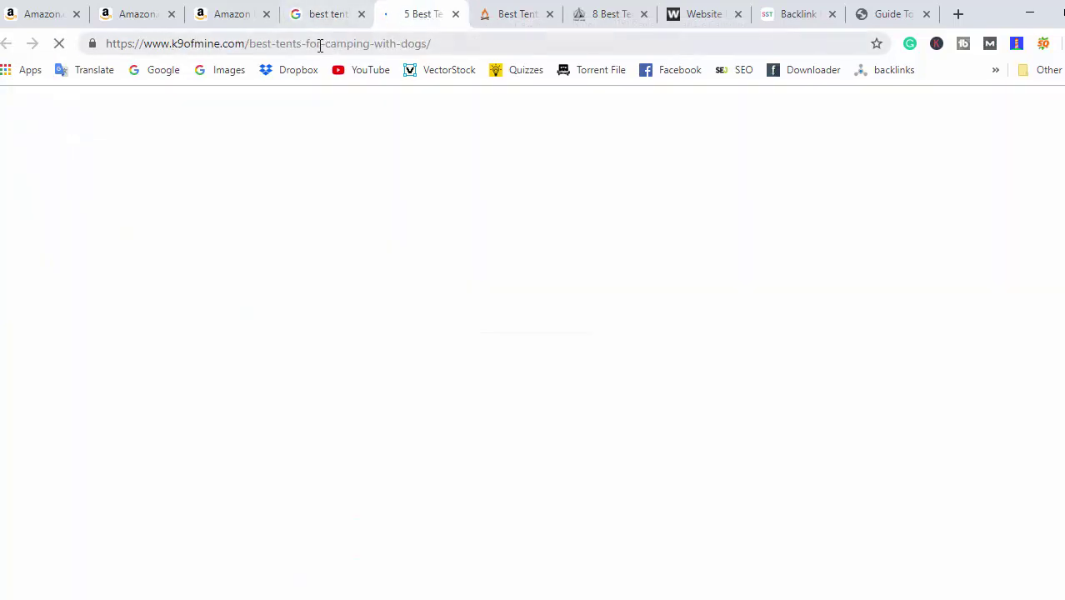
Try to count the words of the k9ofmine.com article by submitting its copied URL to the Web Page Word Counter
right_click(321, 45)
click(348, 137)
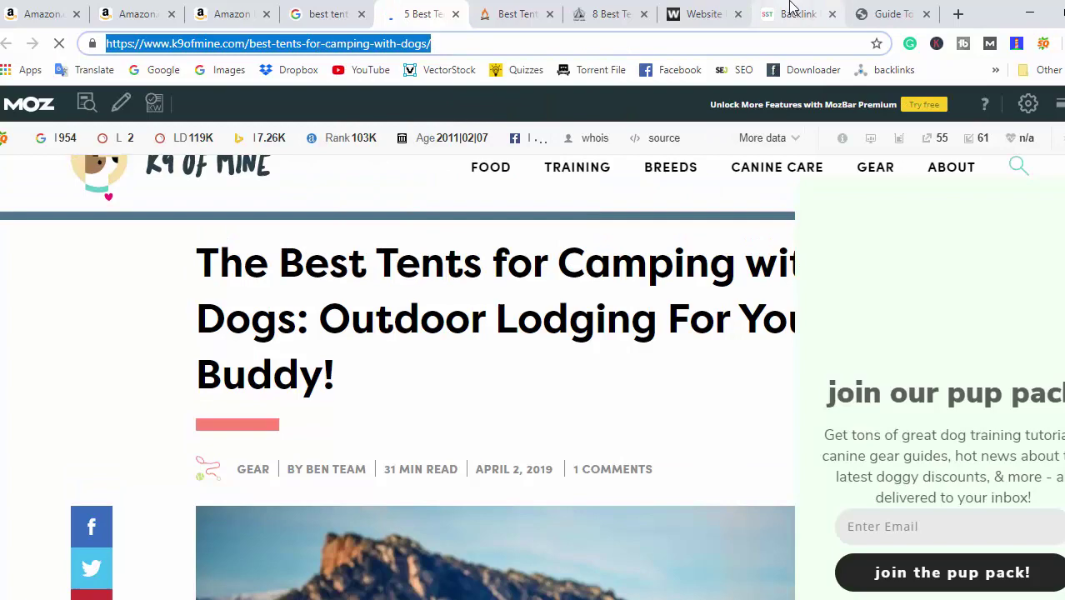
click(691, 14)
right_click(324, 326)
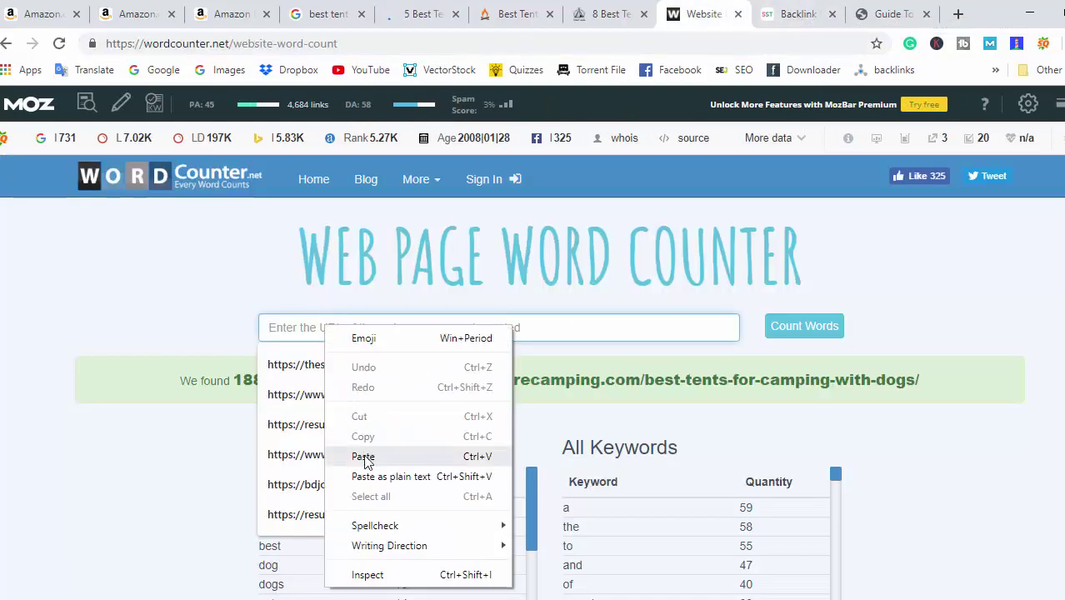
click(335, 455)
click(835, 326)
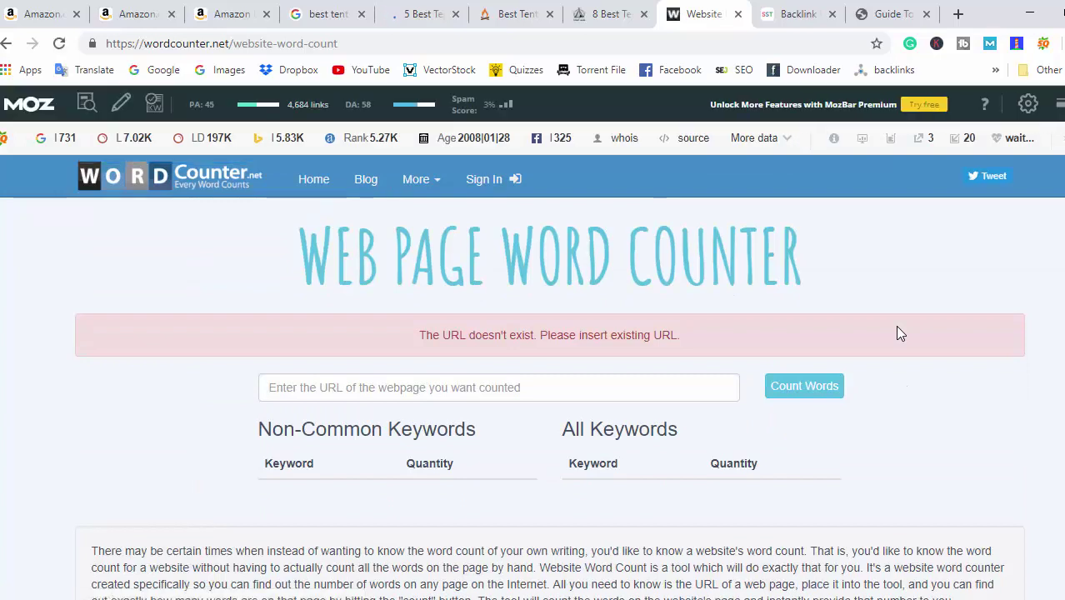
Copy the k9ofmine.com article's URL again and skim its product table and dog camping advice sections
click(421, 13)
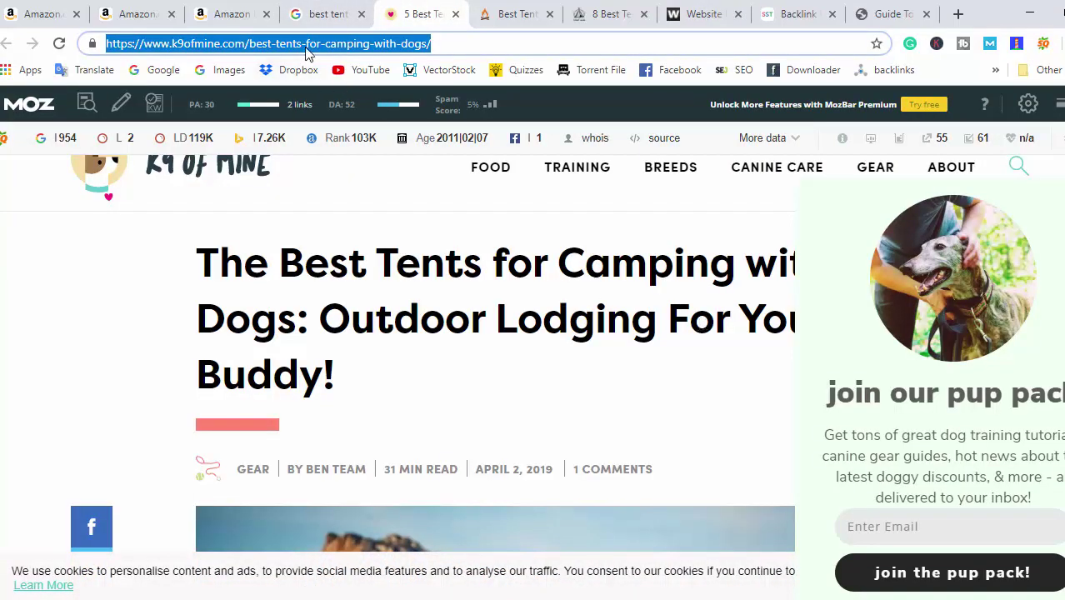
right_click(305, 52)
click(351, 136)
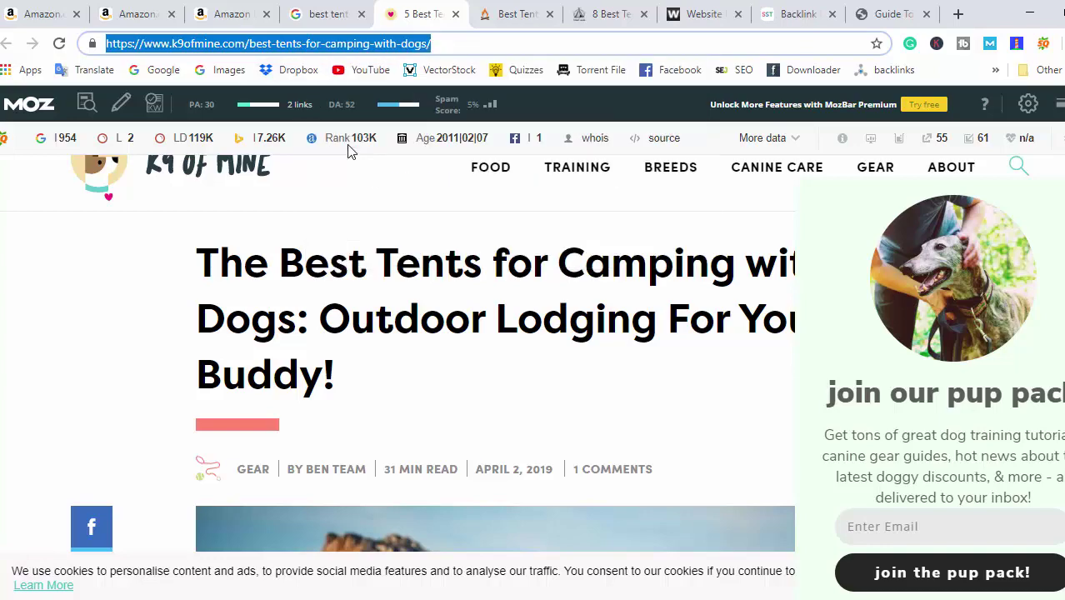
click(178, 43)
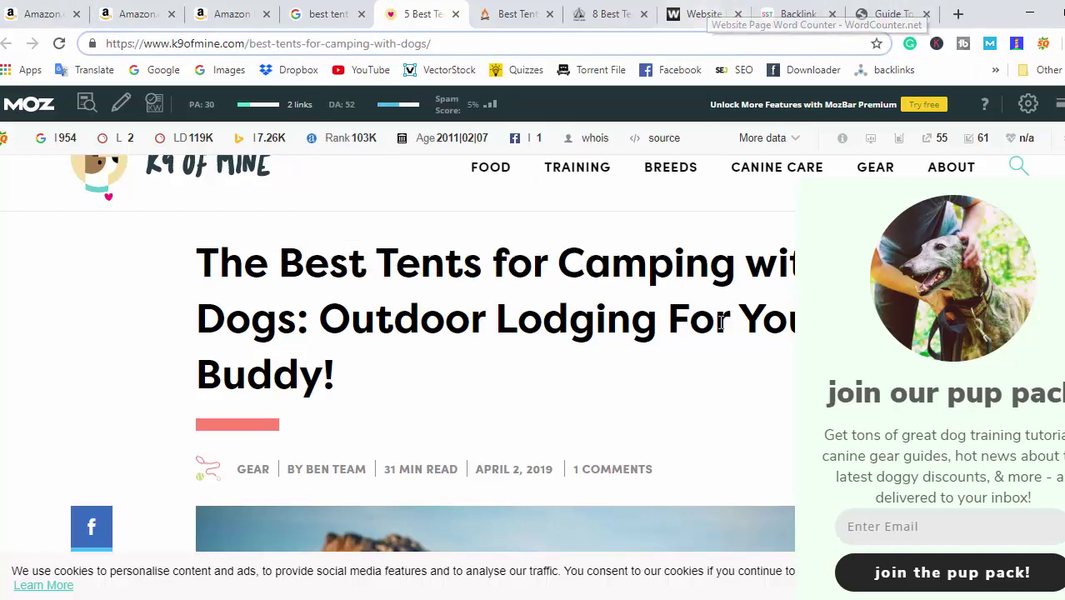
scroll(680, 333, down, 15)
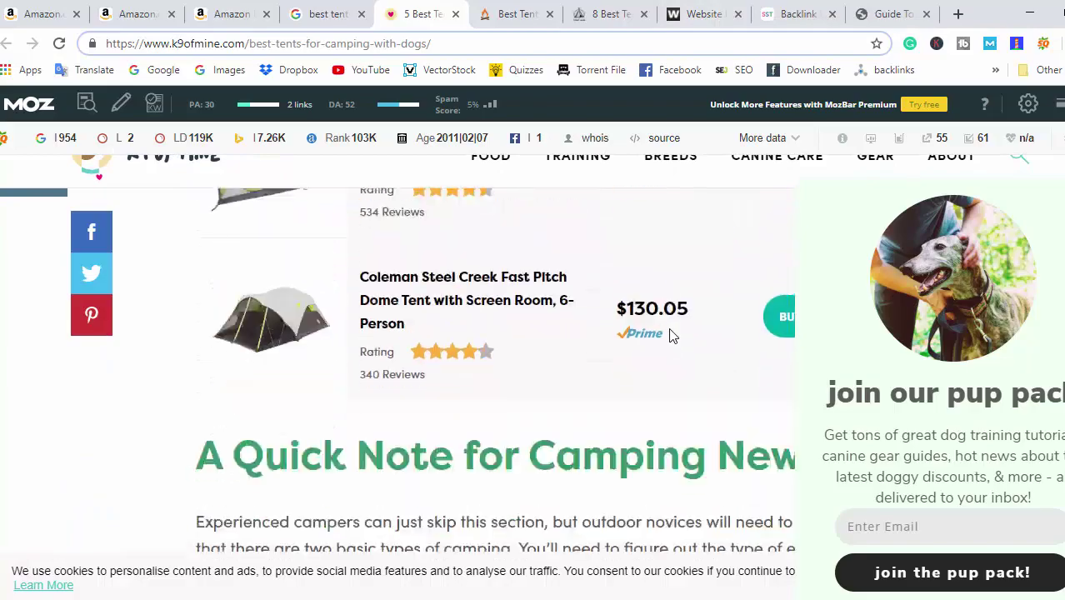
scroll(673, 333, down, 15)
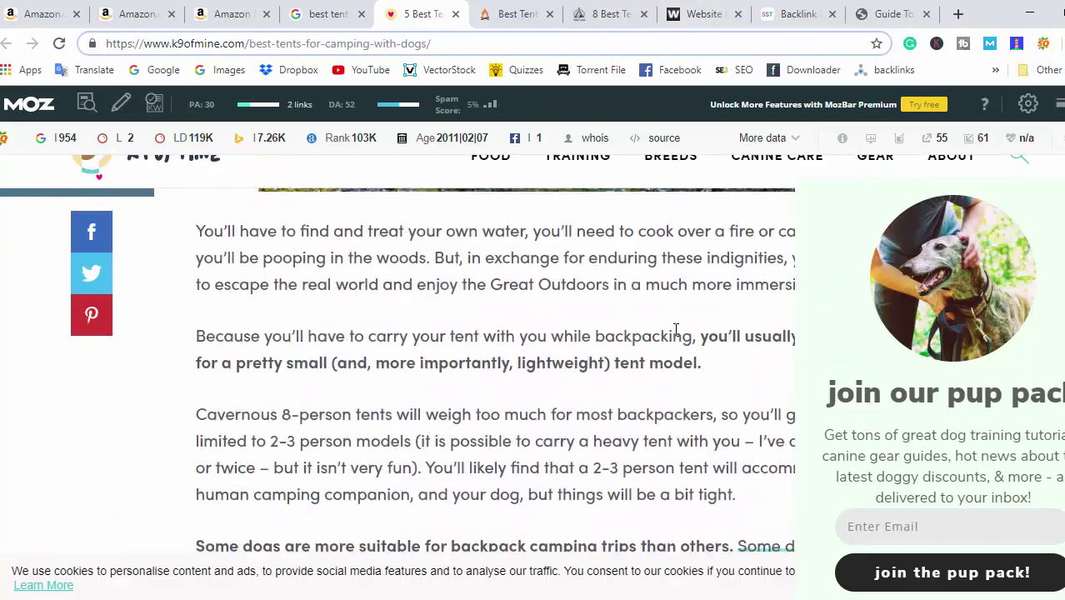
scroll(675, 329, down, 15)
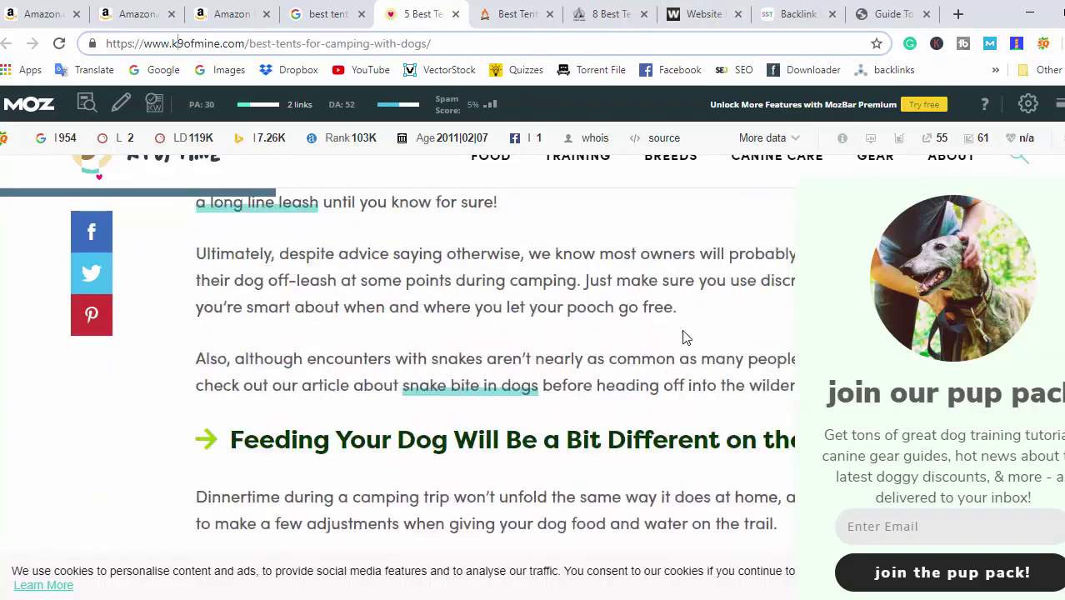
scroll(681, 336, down, 15)
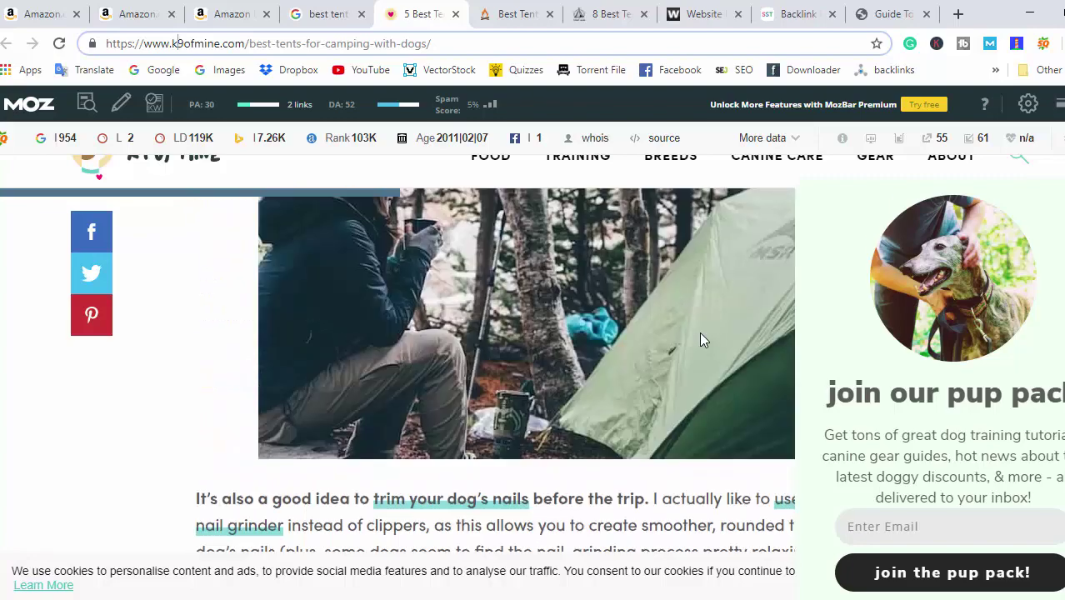
Resubmit the k9ofmine.com article's URL to the Web Page Word Counter and return to the article
click(887, 14)
click(704, 14)
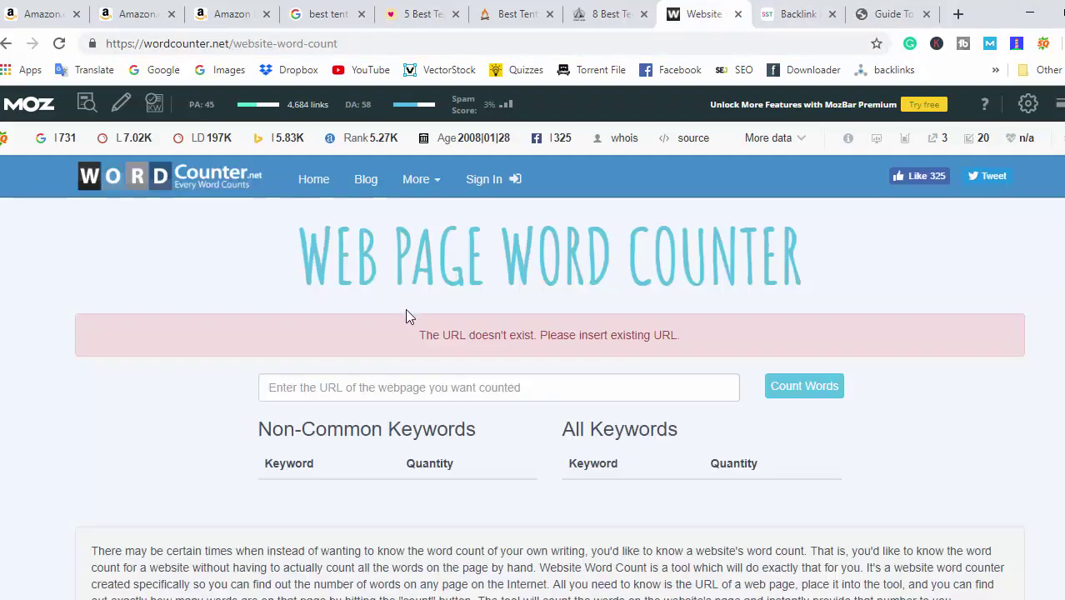
click(408, 389)
right_click(408, 390)
click(460, 263)
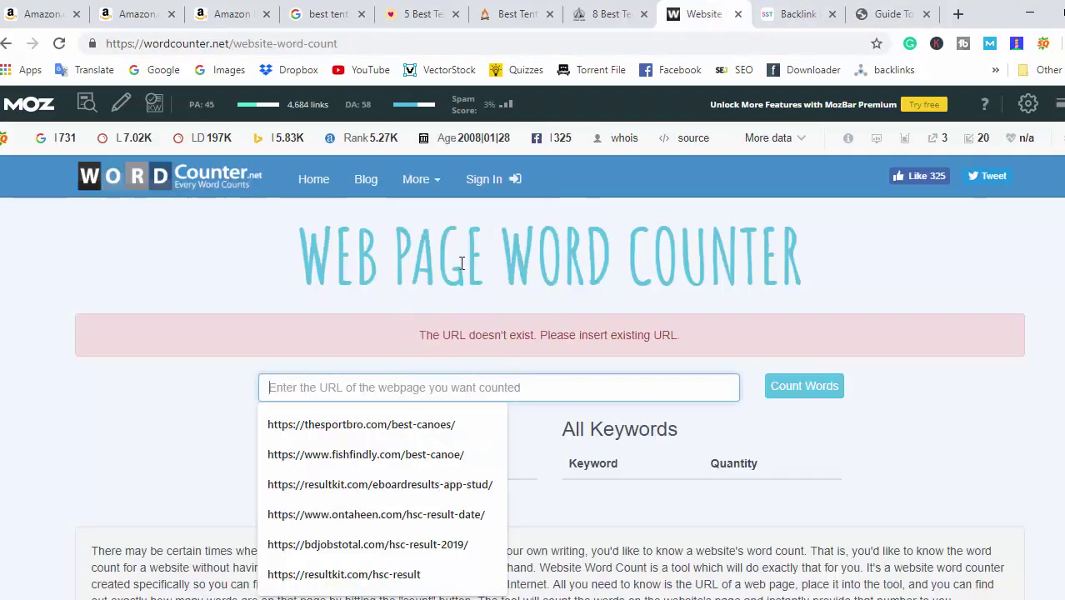
key(ctrl+v)
click(804, 385)
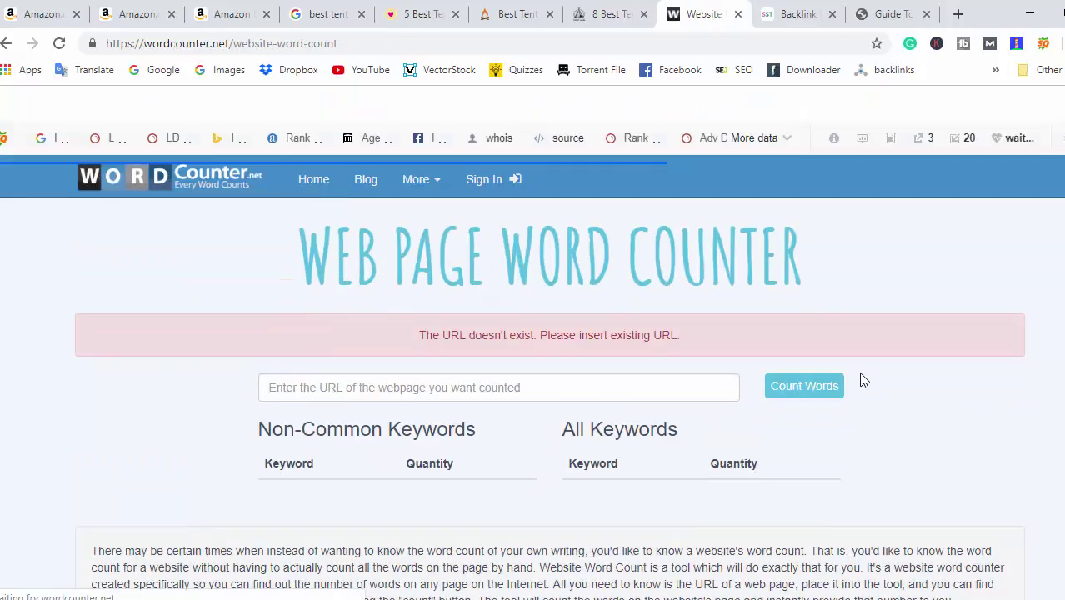
click(421, 15)
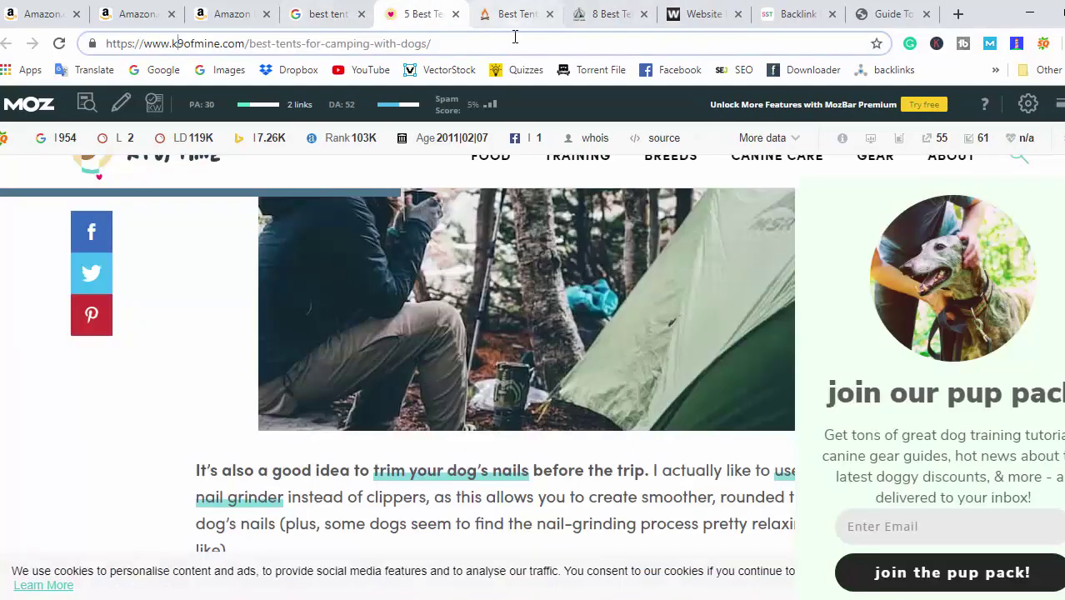
Finish skimming the k9ofmine.com article, close it, and open the fourth Google result, from outdoordogworld.com, in a separate tab
scroll(602, 371, down, 10)
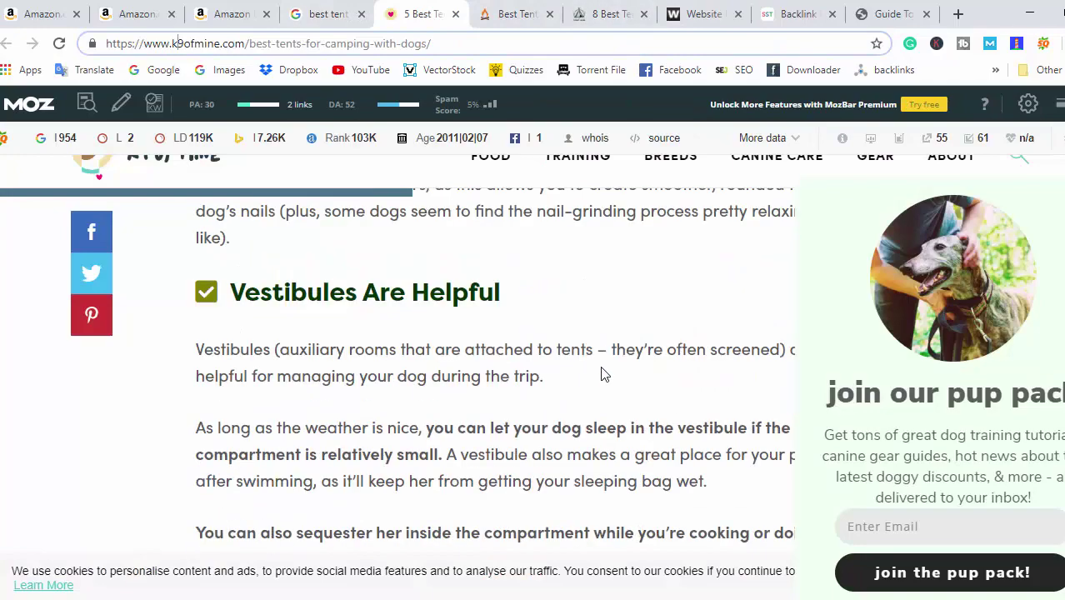
scroll(600, 328, up, 5)
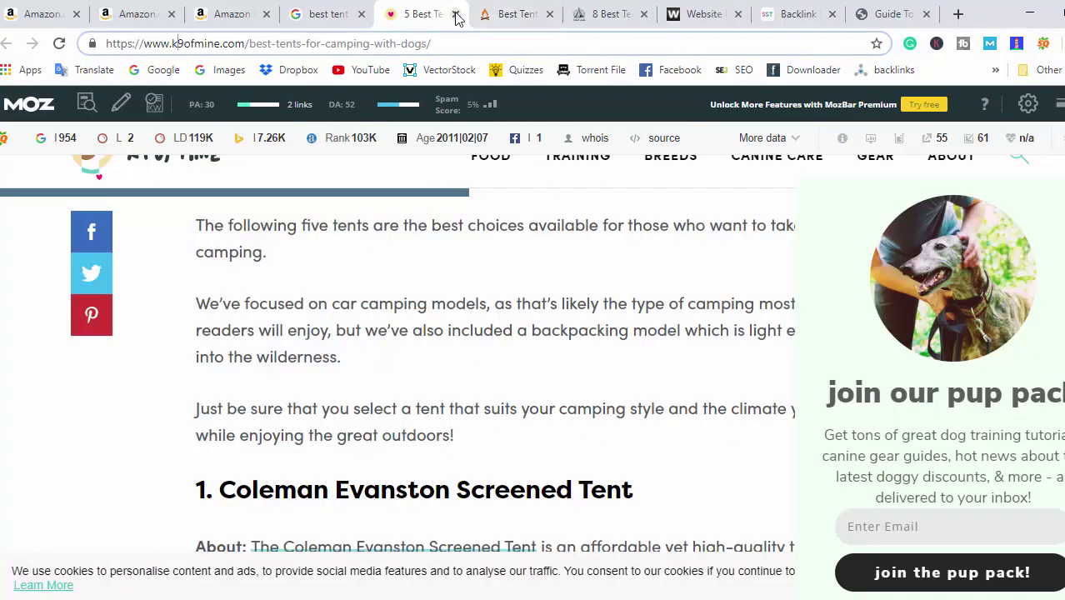
click(456, 14)
click(329, 15)
scroll(367, 379, down, 2)
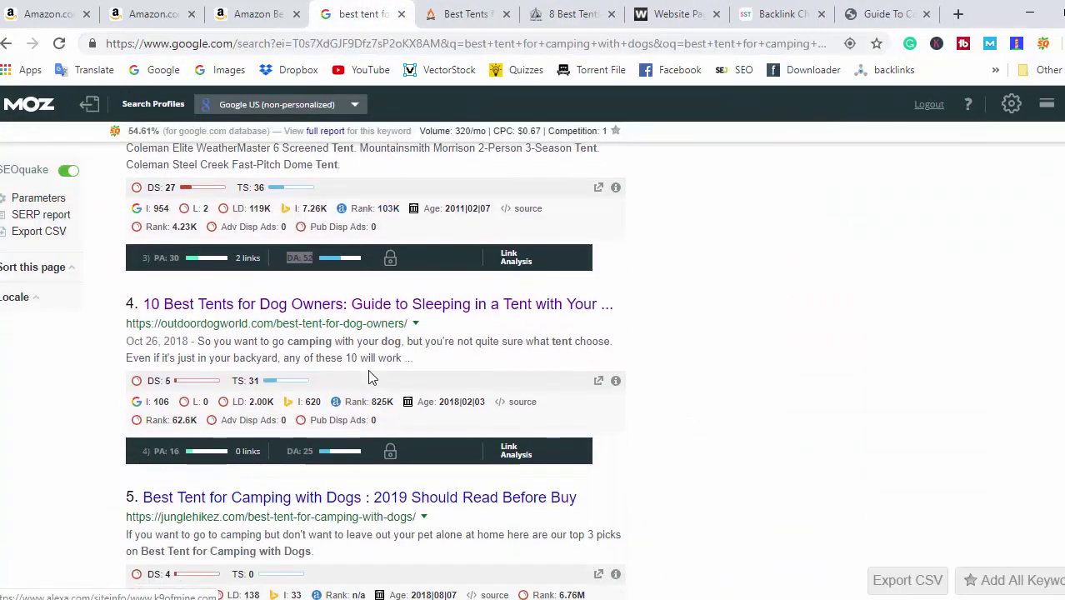
right_click(242, 308)
click(280, 319)
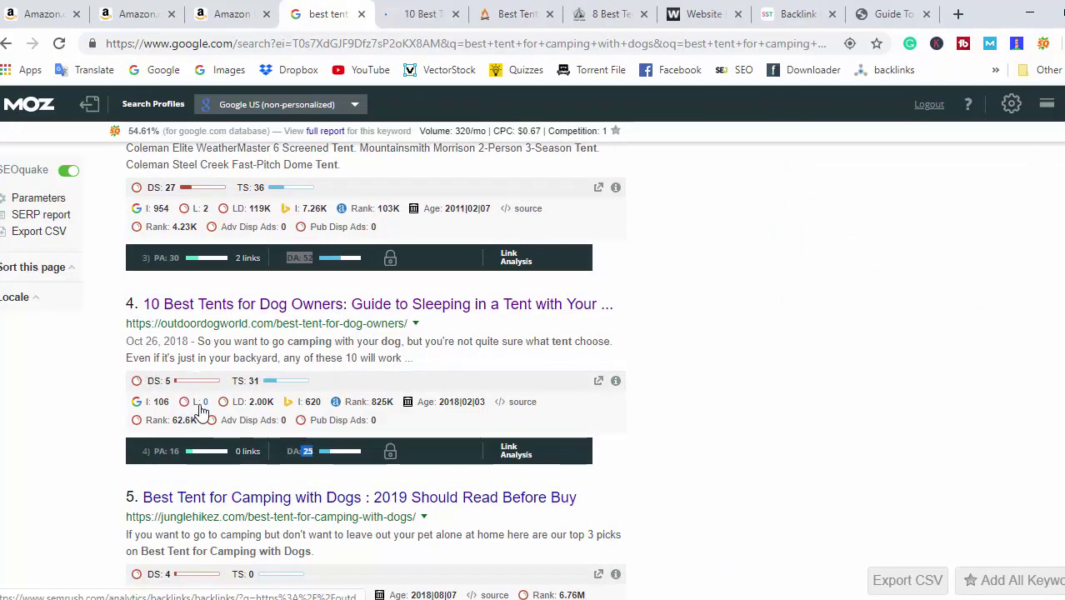
Check the outdoordogworld.com article's length in the Web Page Word Counter and copy the word count
key(ctrl+8)
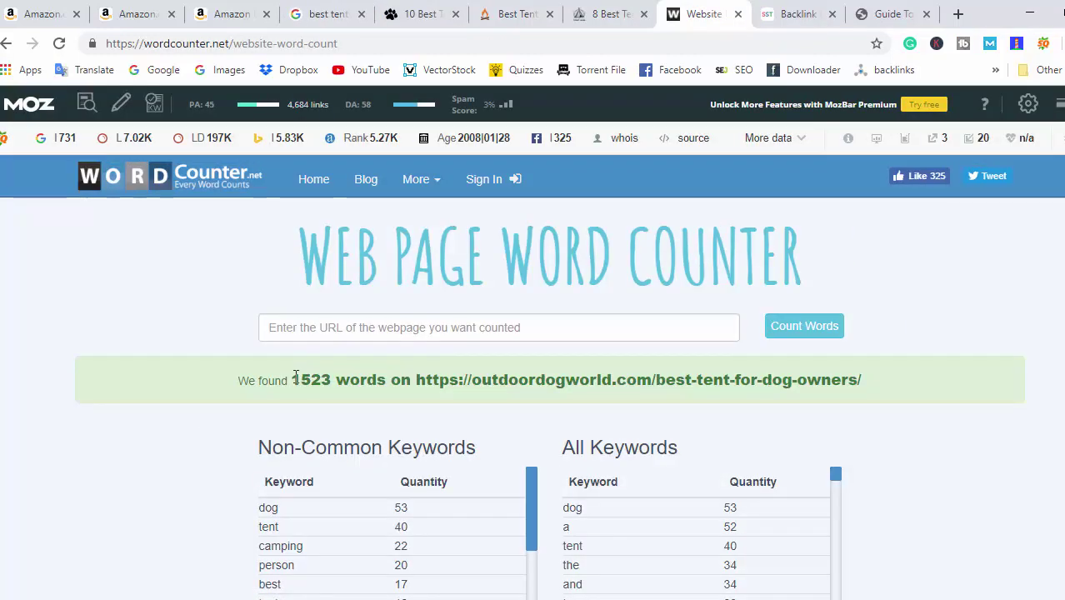
drag(295, 377, 331, 380)
right_click(336, 377)
click(348, 387)
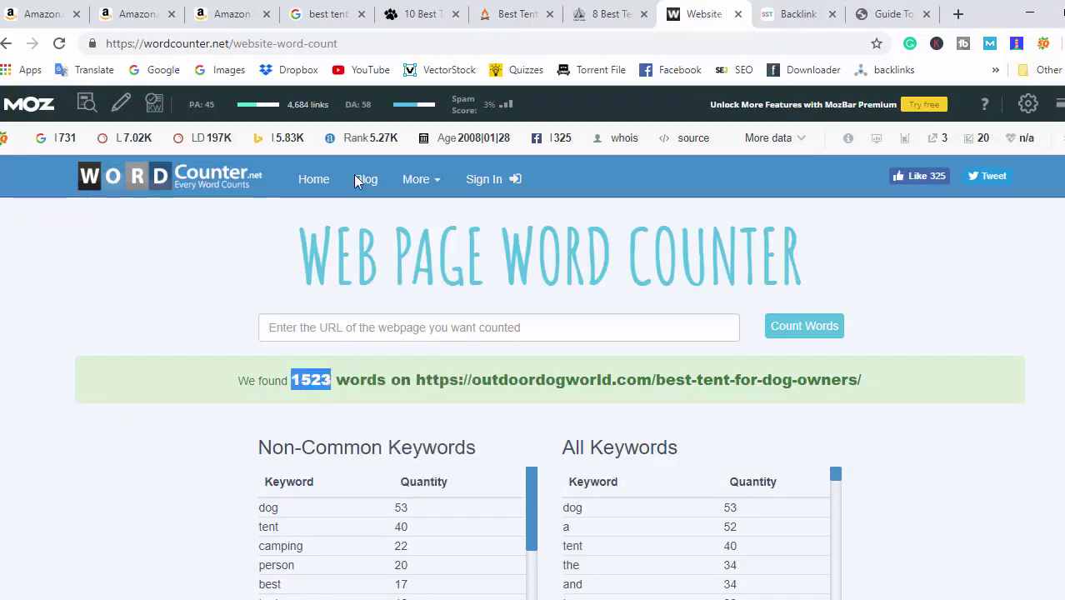
Skim the outdoordogworld.com article's product table, buying advice and sleeping tips, and return to the fifth and sixth Google results
click(419, 14)
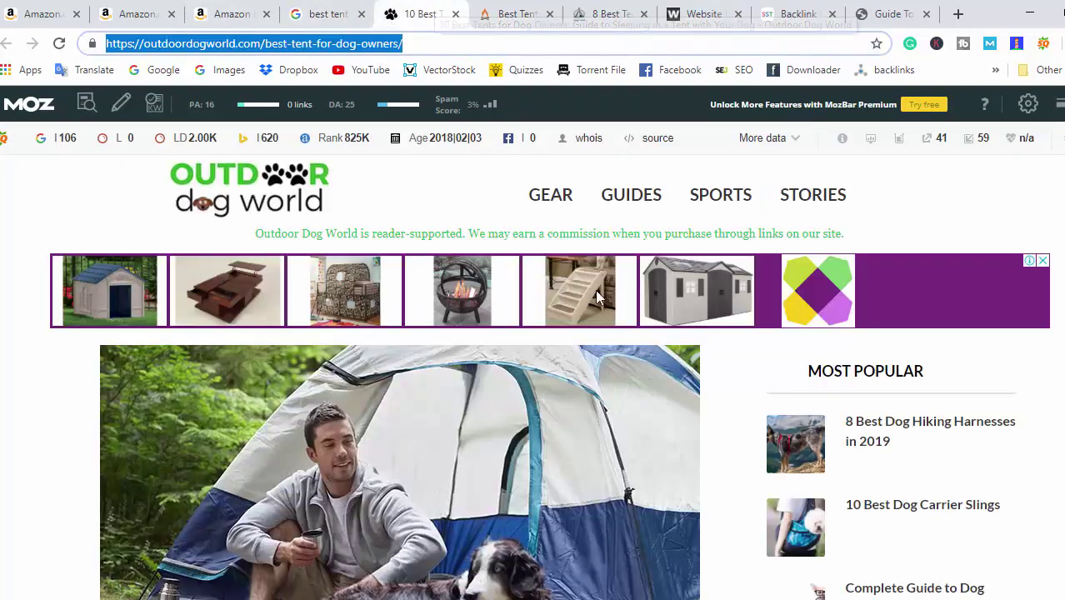
scroll(533, 375, down, 15)
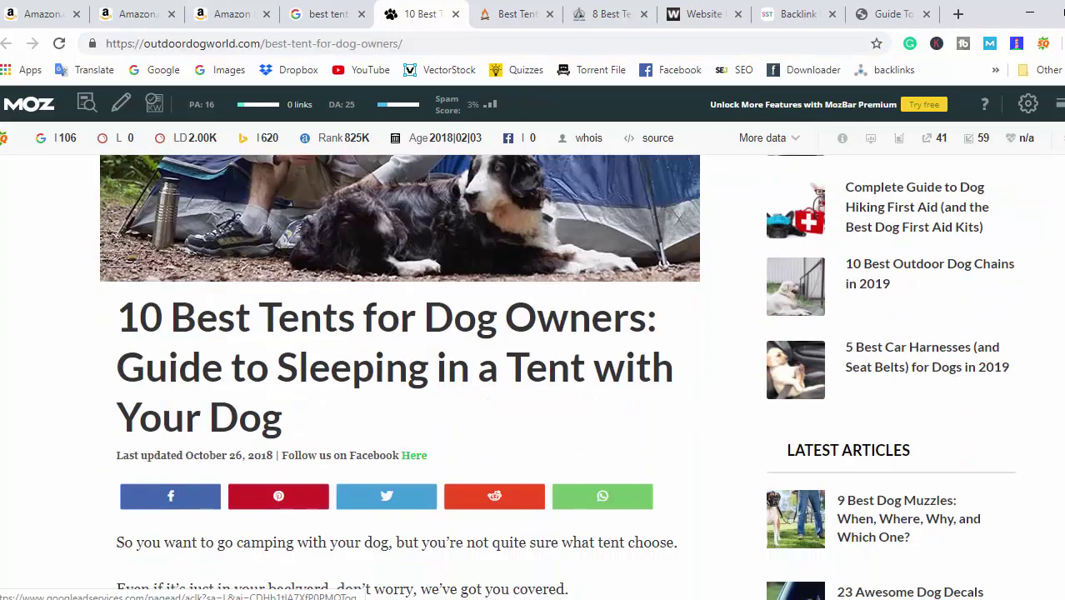
scroll(417, 358, down, 15)
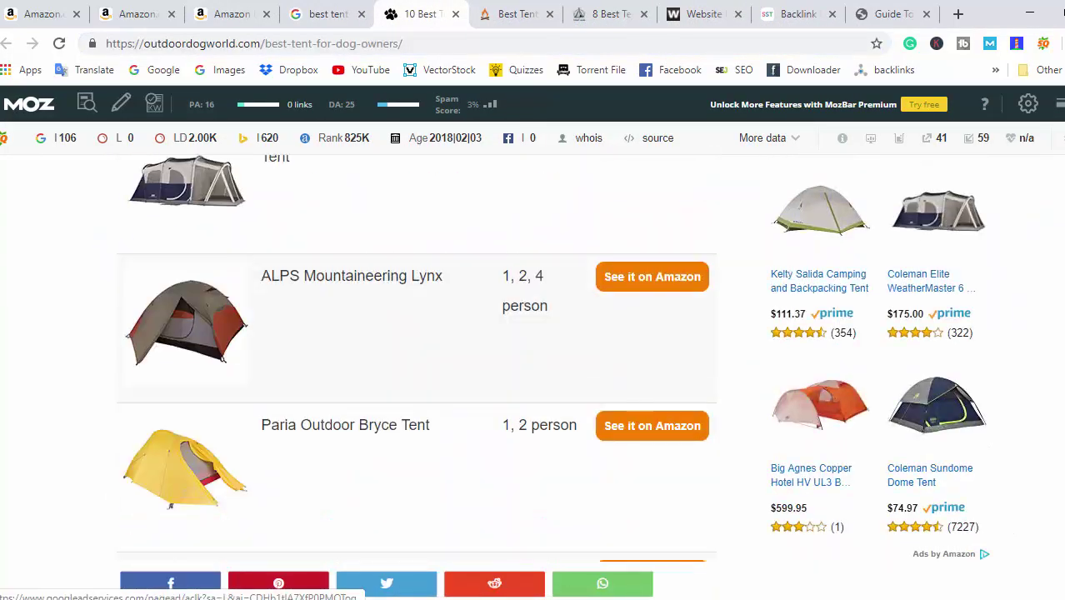
scroll(417, 358, down, 15)
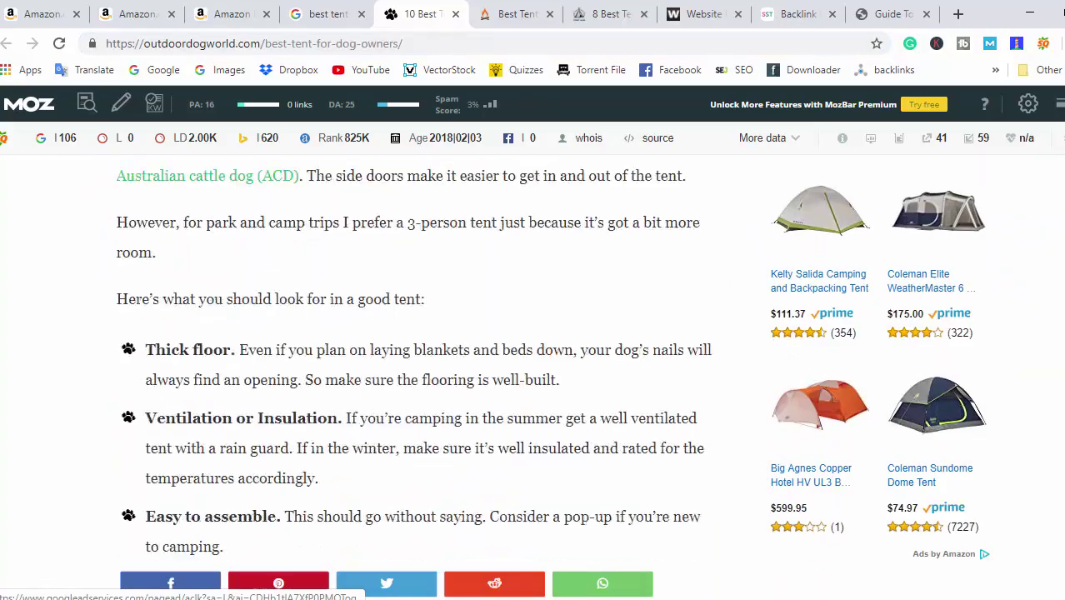
scroll(416, 358, down, 15)
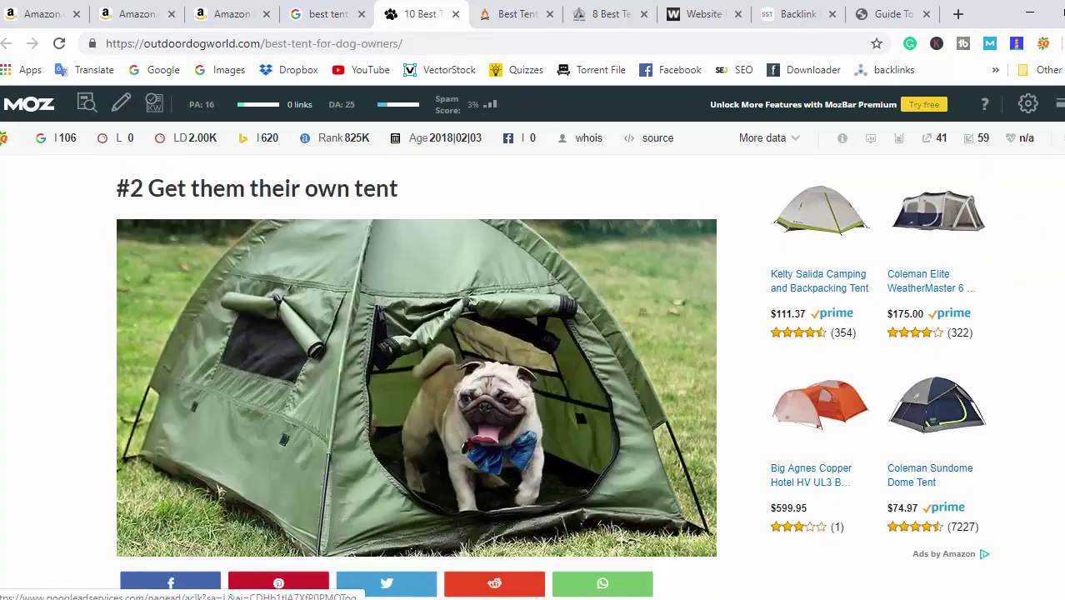
scroll(417, 359, up, 20)
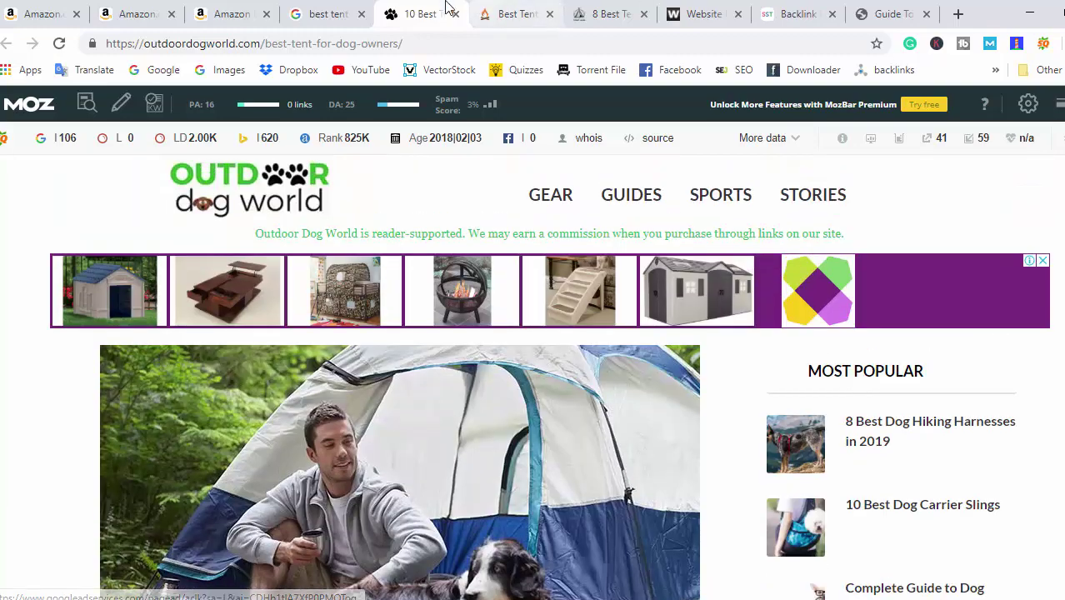
click(325, 13)
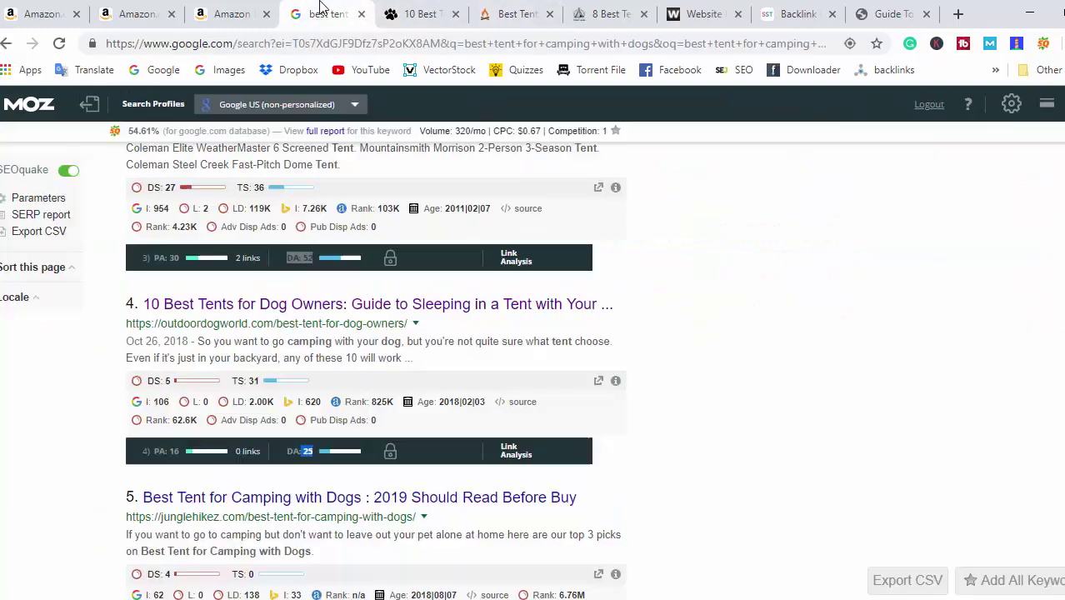
scroll(619, 302, down, 3)
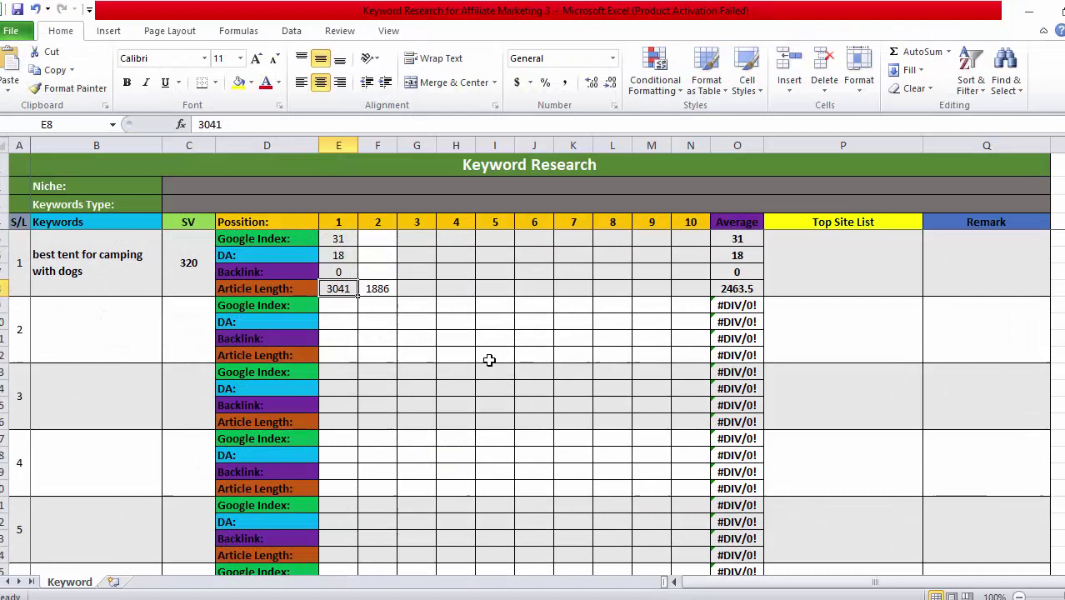
Switch to the Excel keyword research sheet and review the article lengths recorded for positions 1 and 2
click(489, 352)
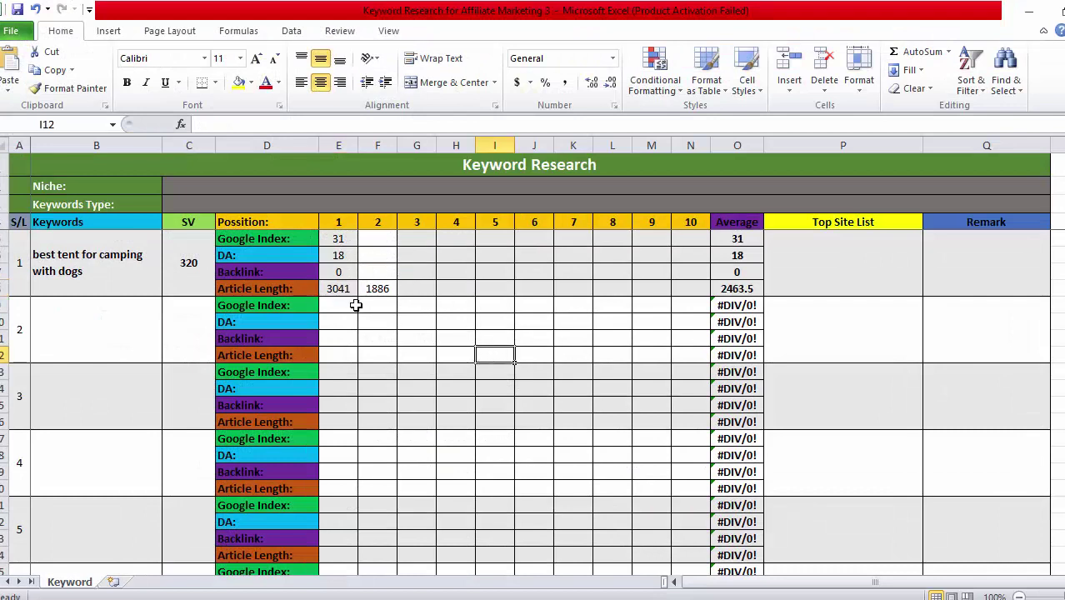
drag(334, 287, 388, 287)
click(413, 336)
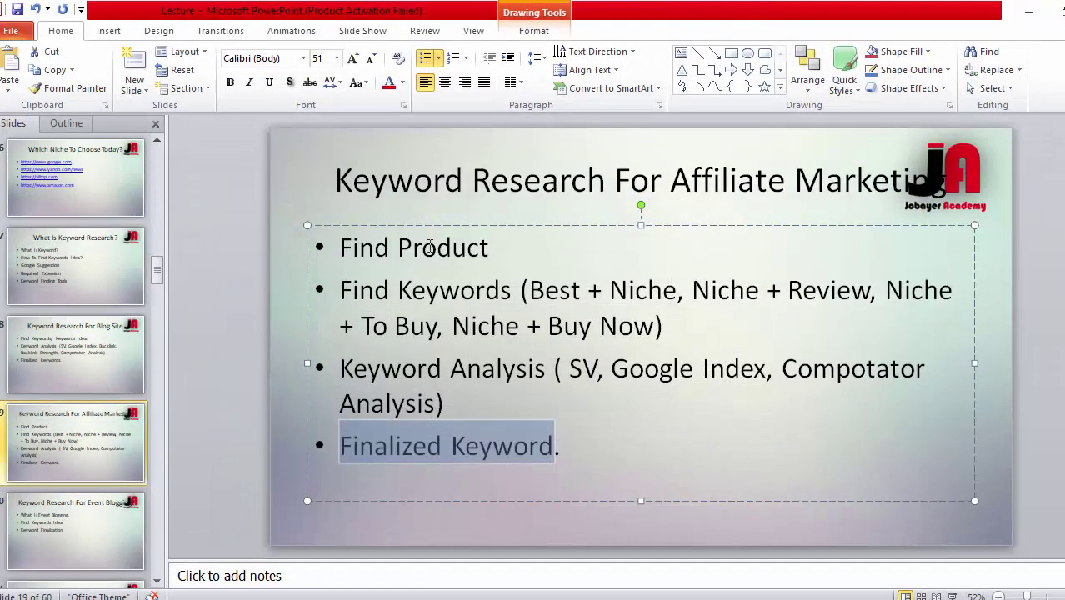
Switch to the PowerPoint lecture and highlight the "Find Product" point on the affiliate keyword research slide
click(421, 248)
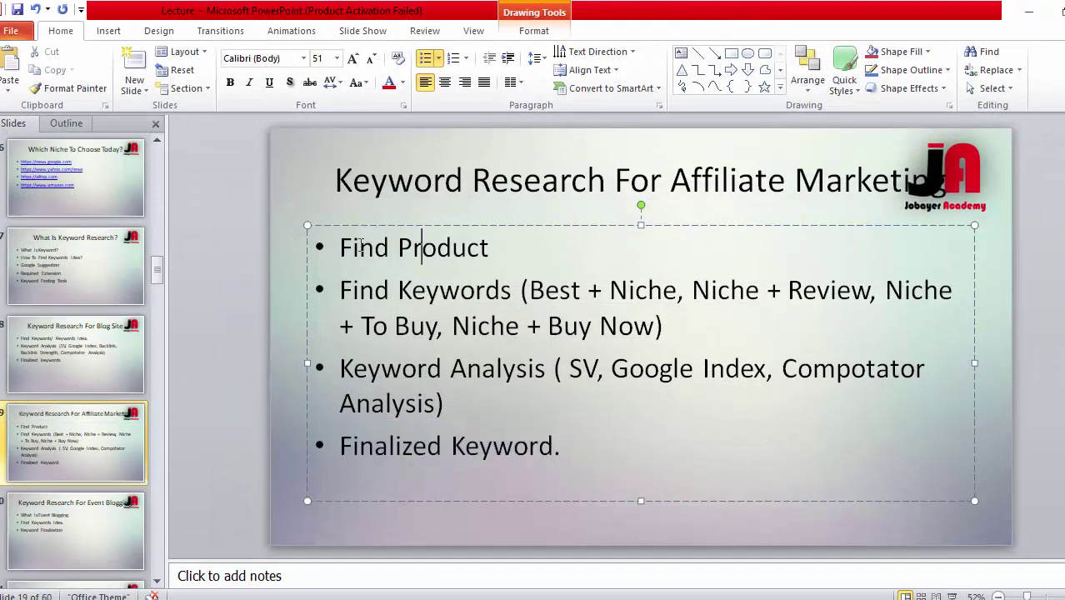
drag(338, 246, 472, 245)
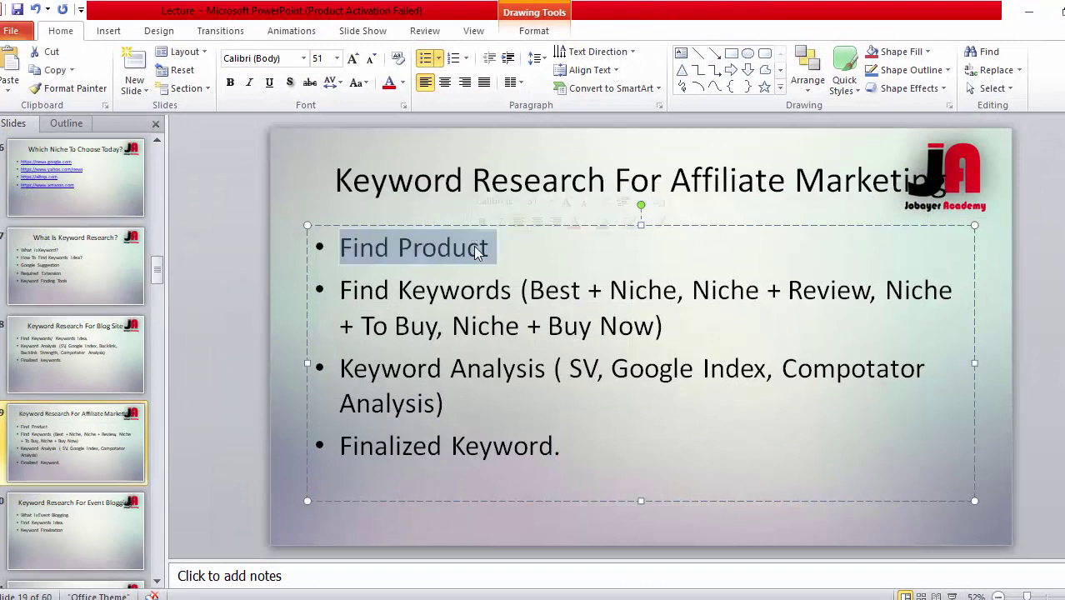
click(519, 248)
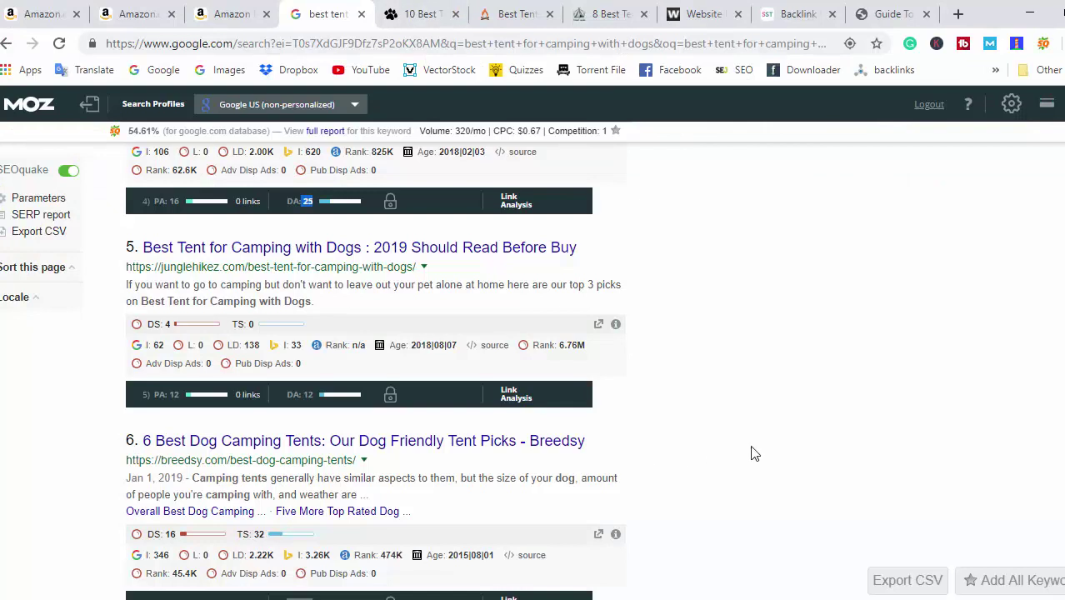
Copy the phrase "Best Tents for Dog Owners" from the outdoordogworld.com article's title
click(418, 12)
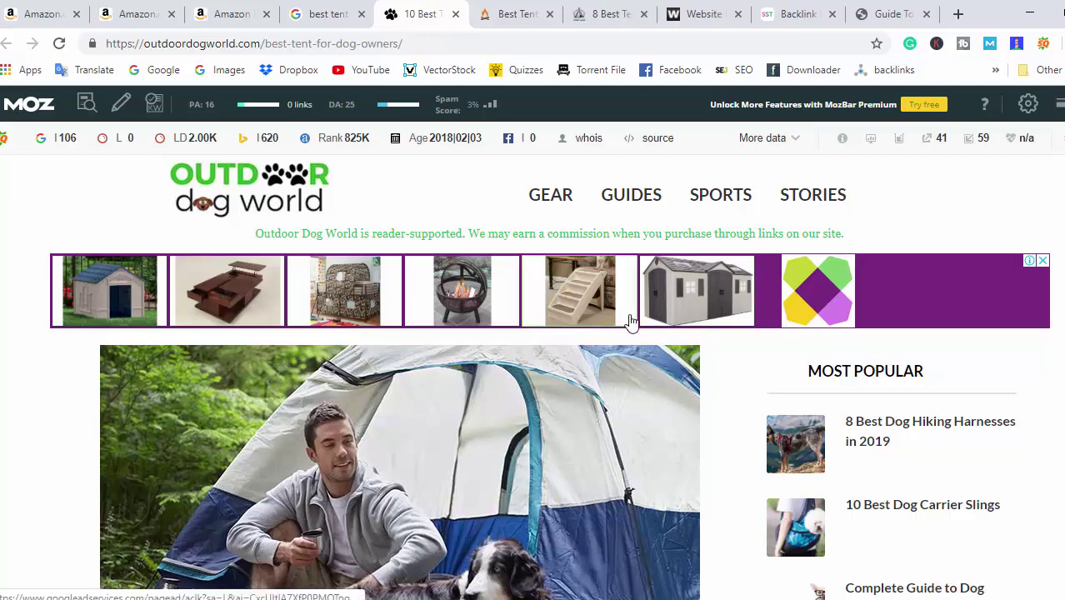
scroll(627, 326, down, 5)
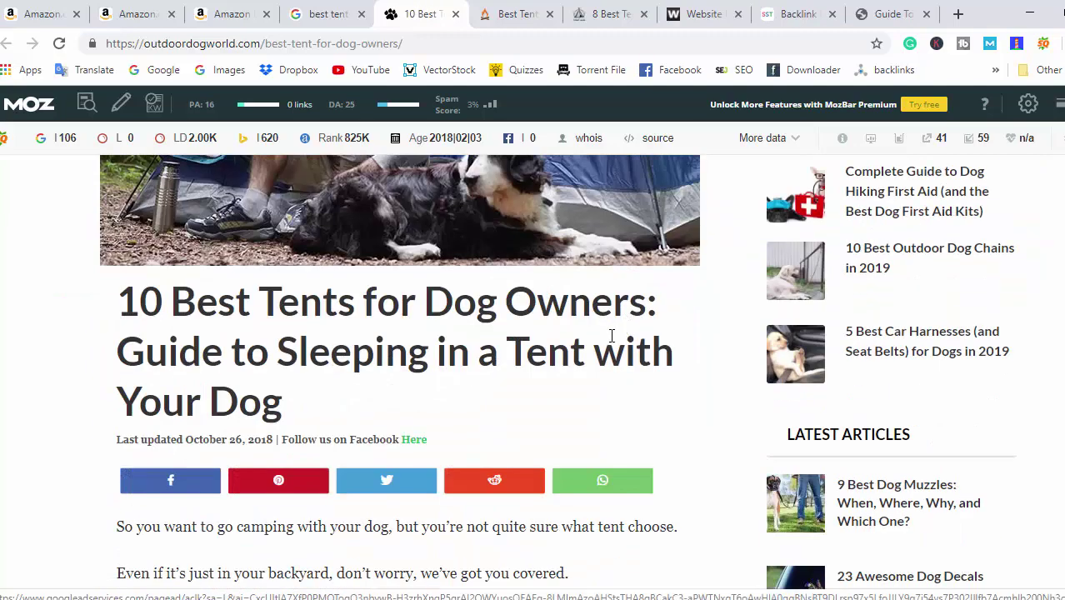
scroll(611, 336, down, 4)
scroll(621, 340, up, 5)
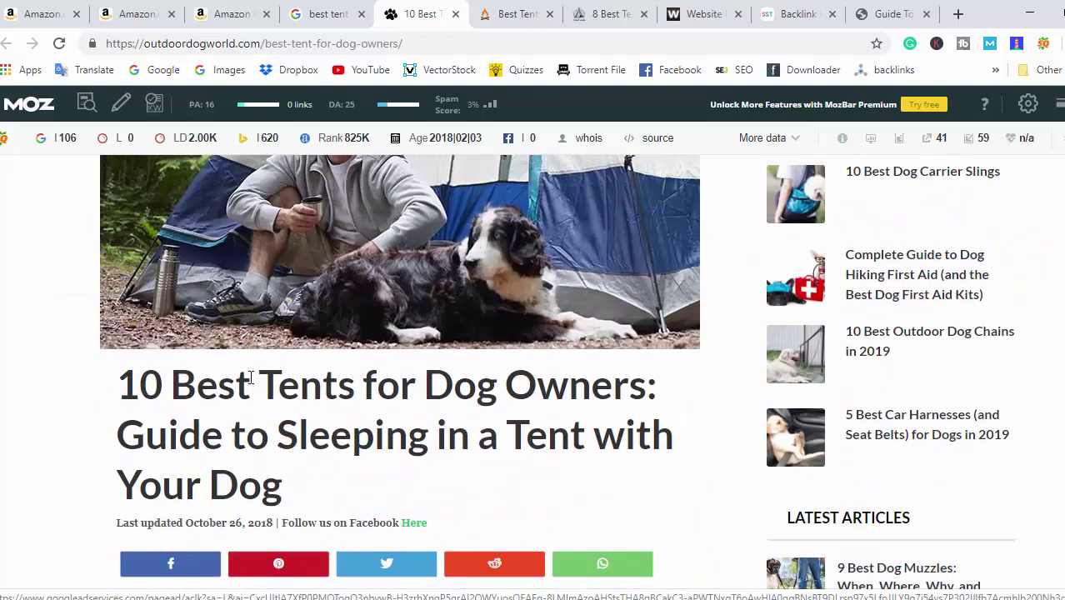
drag(169, 379, 652, 387)
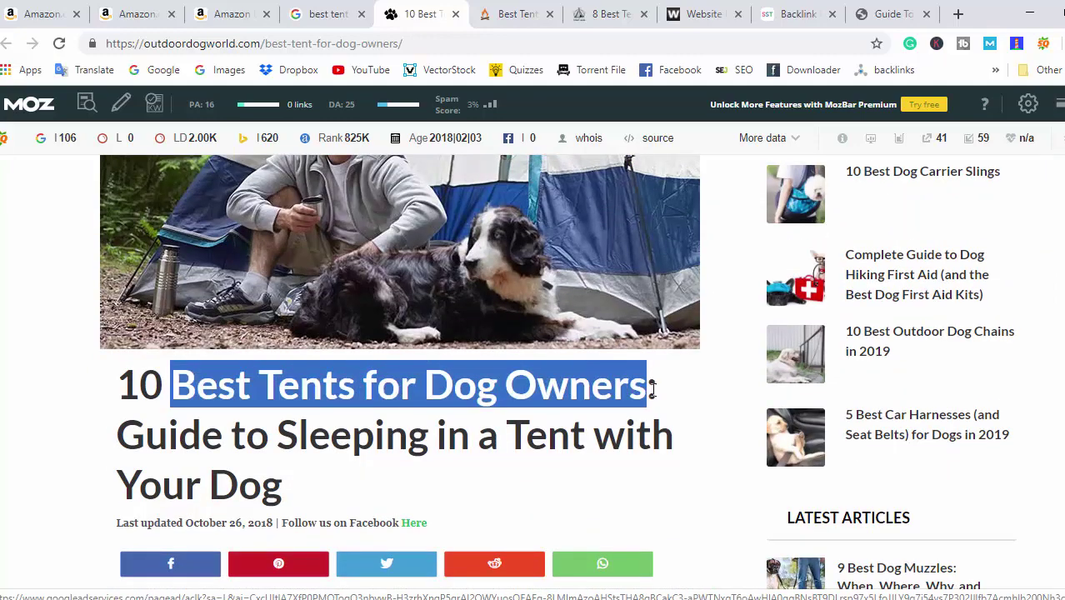
right_click(623, 382)
click(654, 395)
scroll(479, 316, up, 1)
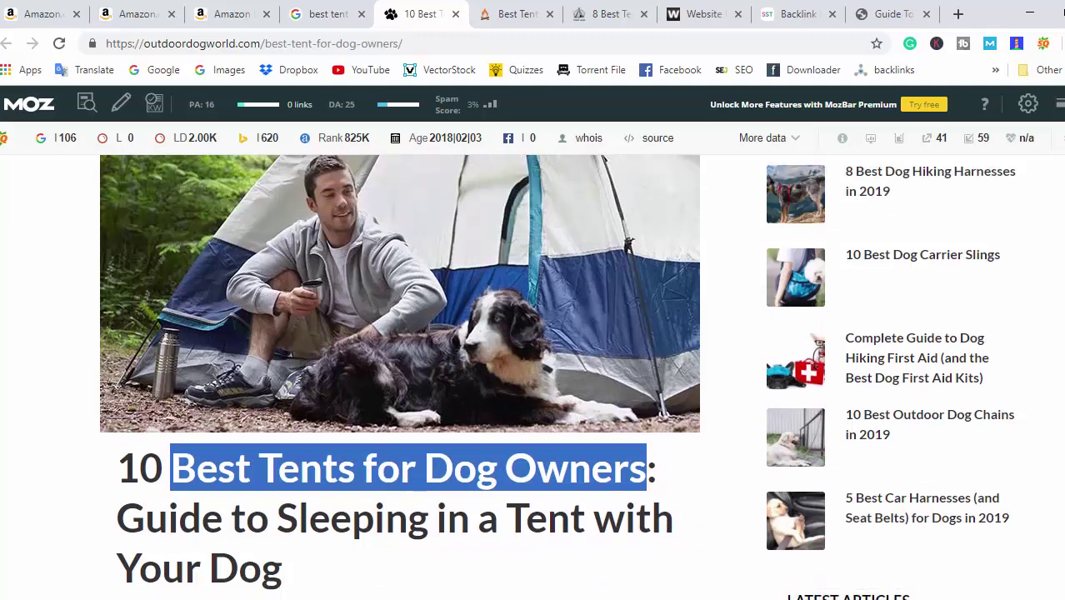
Check Google's suggestions and search volumes for "Best Tents for Dog Owners", and restore the query "best tent for camping with dogs"
mouse_move(610, 597)
click(321, 13)
scroll(233, 166, up, 5)
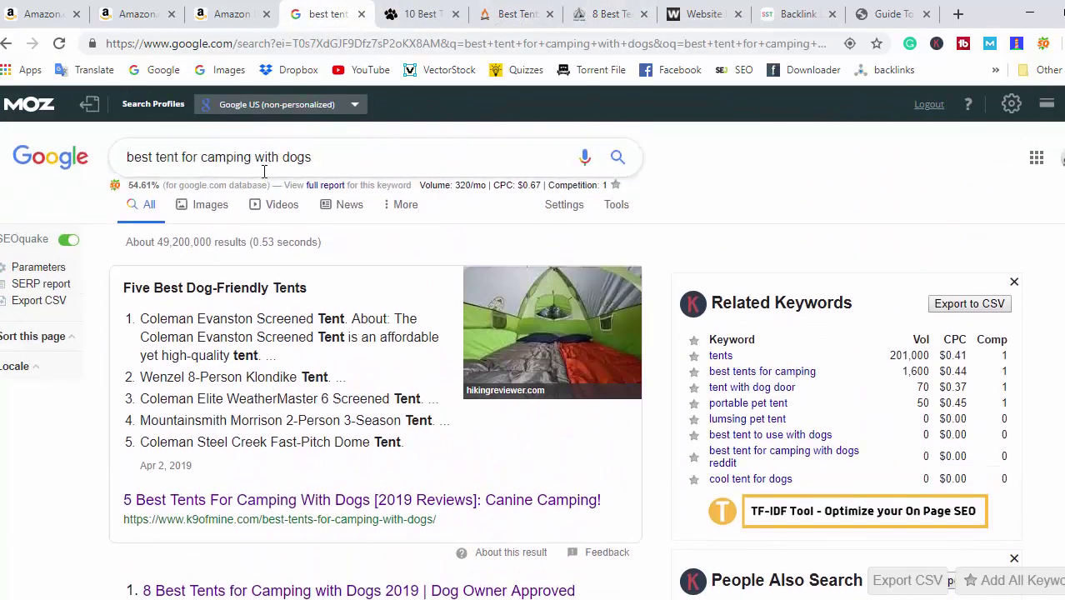
click(302, 157)
triple_click(403, 161)
right_click(280, 152)
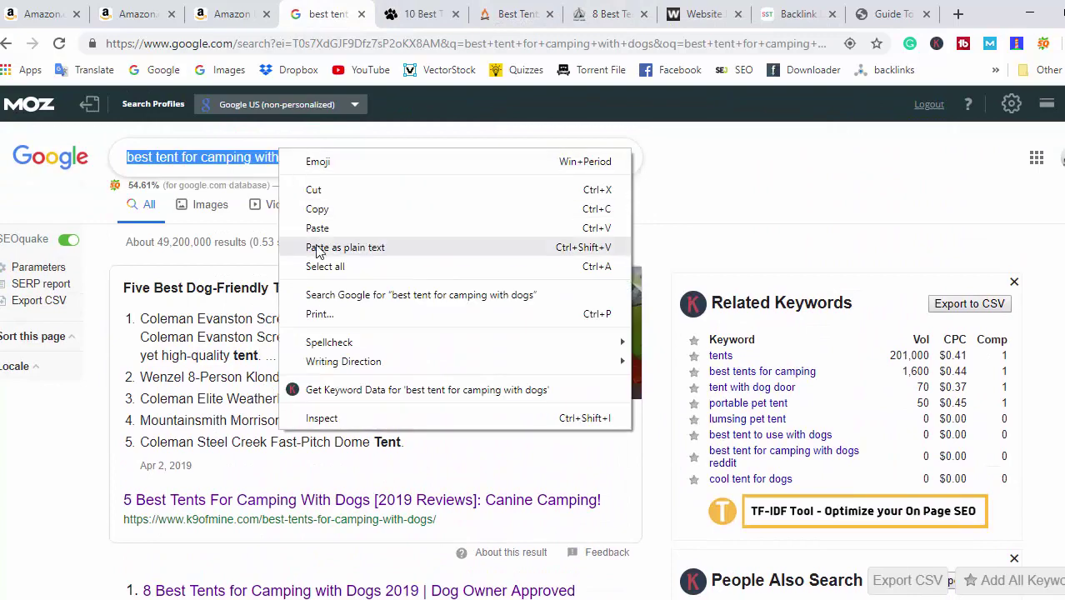
click(333, 242)
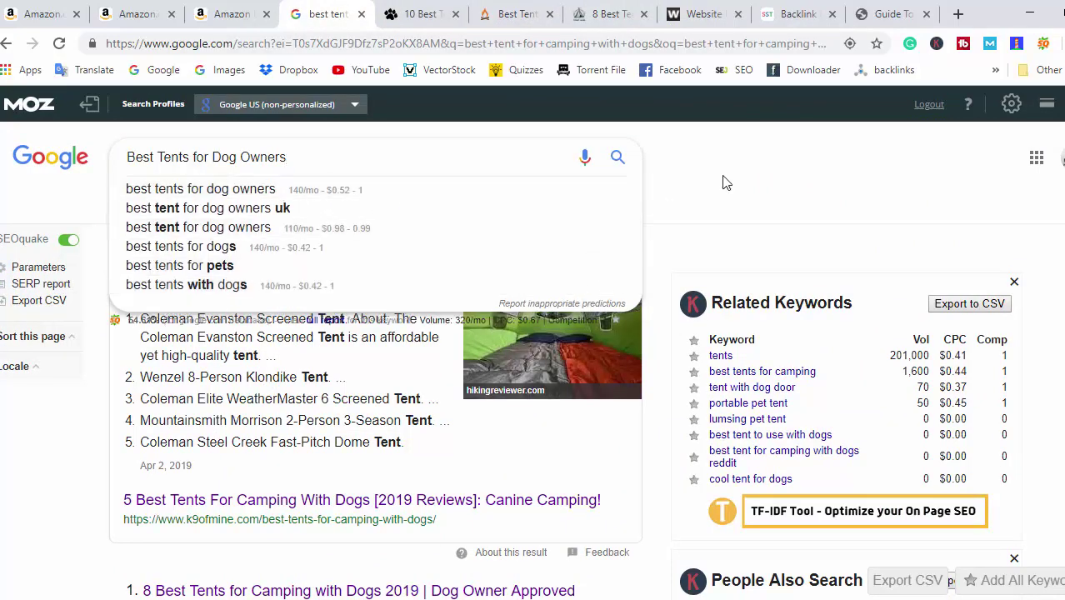
key(ctrl+z)
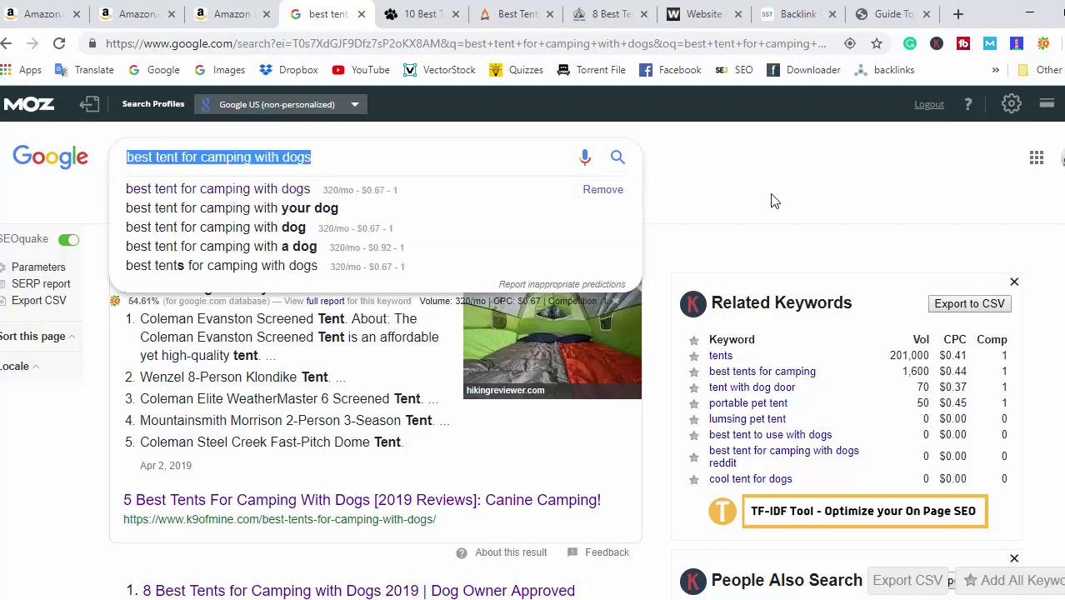
click(774, 204)
scroll(446, 413, down, 5)
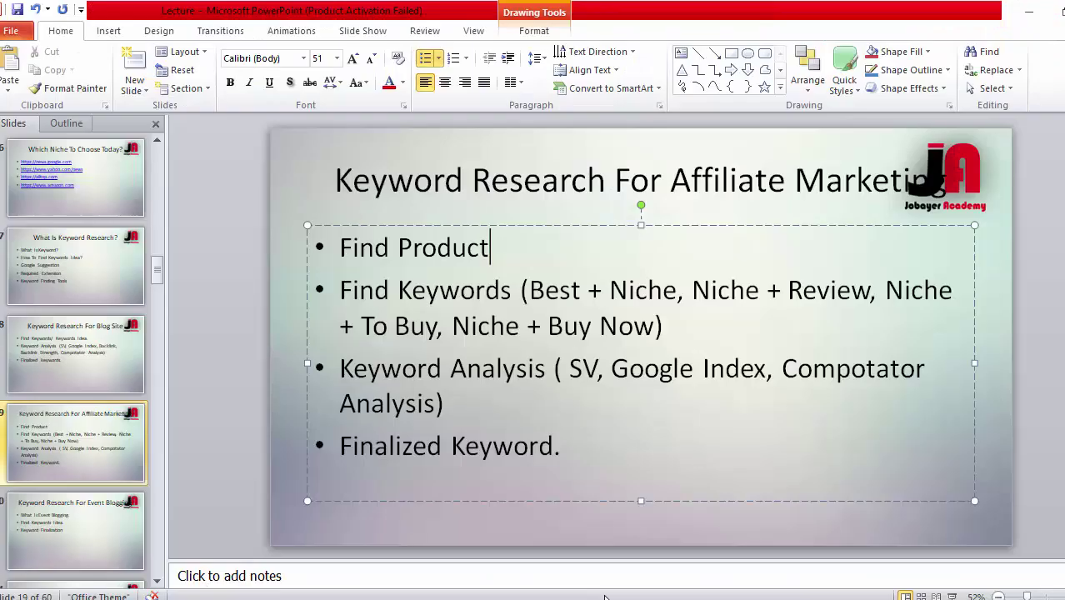
Switch to the PowerPoint slide and highlight its "Find Product" and "Find Keywords" points in turn
click(489, 248)
triple_click(492, 247)
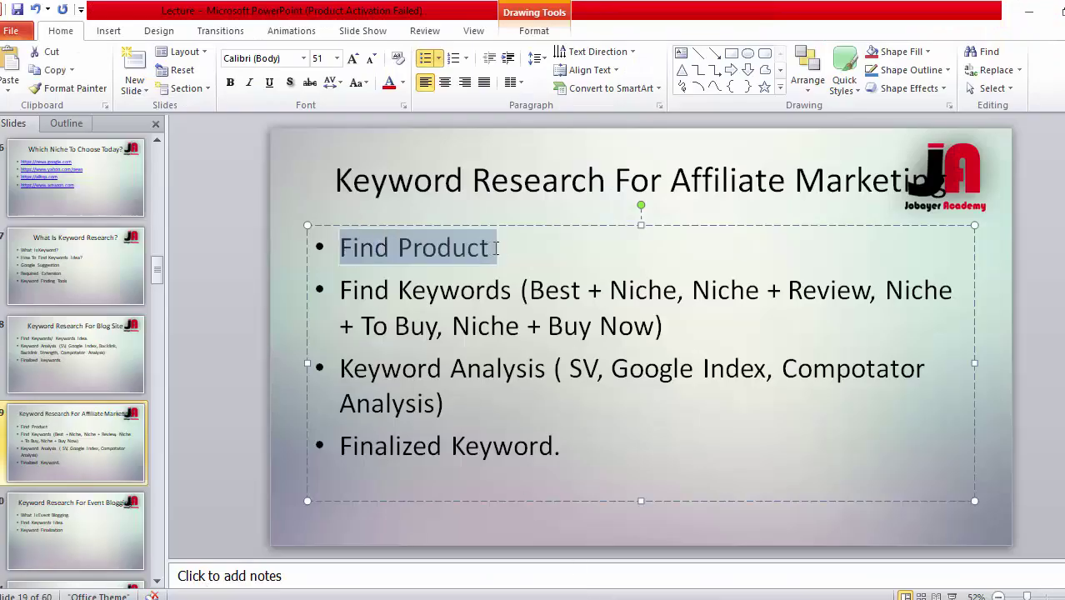
drag(342, 289, 498, 289)
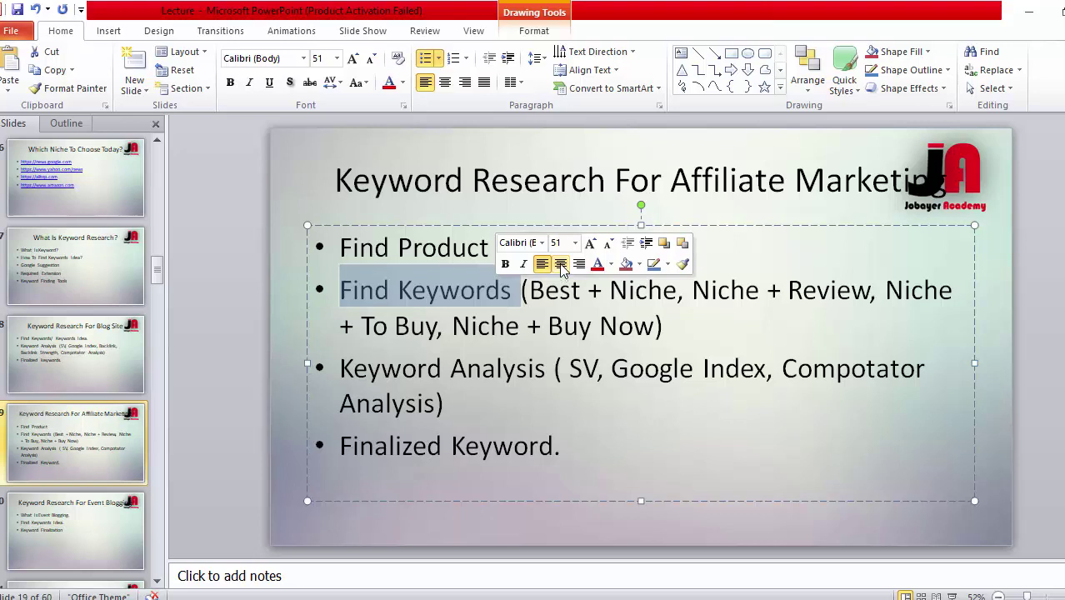
Add "Best Tents for Dog Owners" as a new last line of the Notepad keyword list and return to the slide
key(alt+Tab)
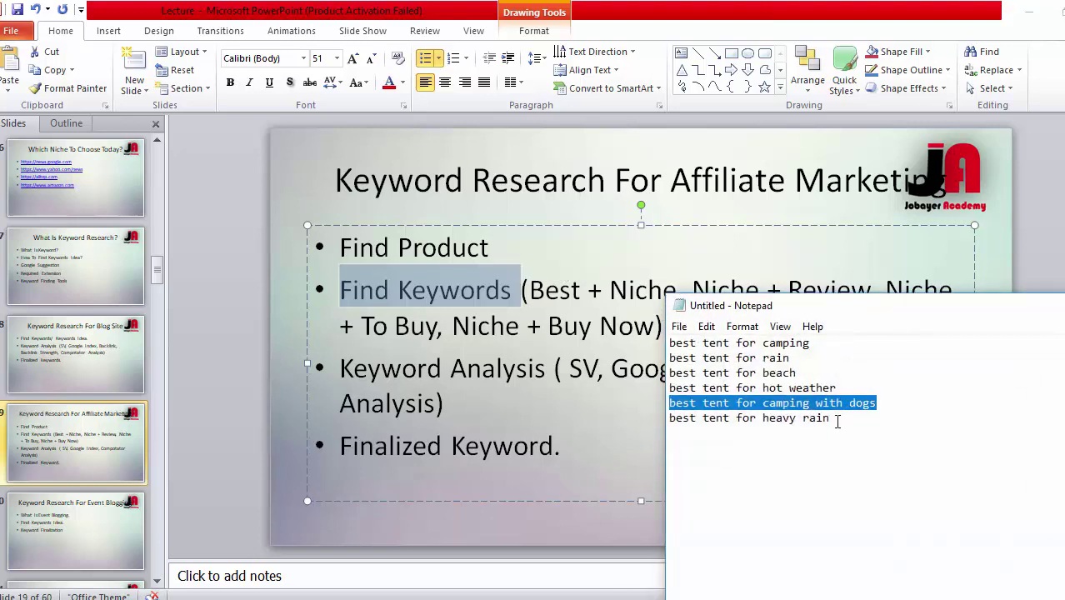
click(838, 420)
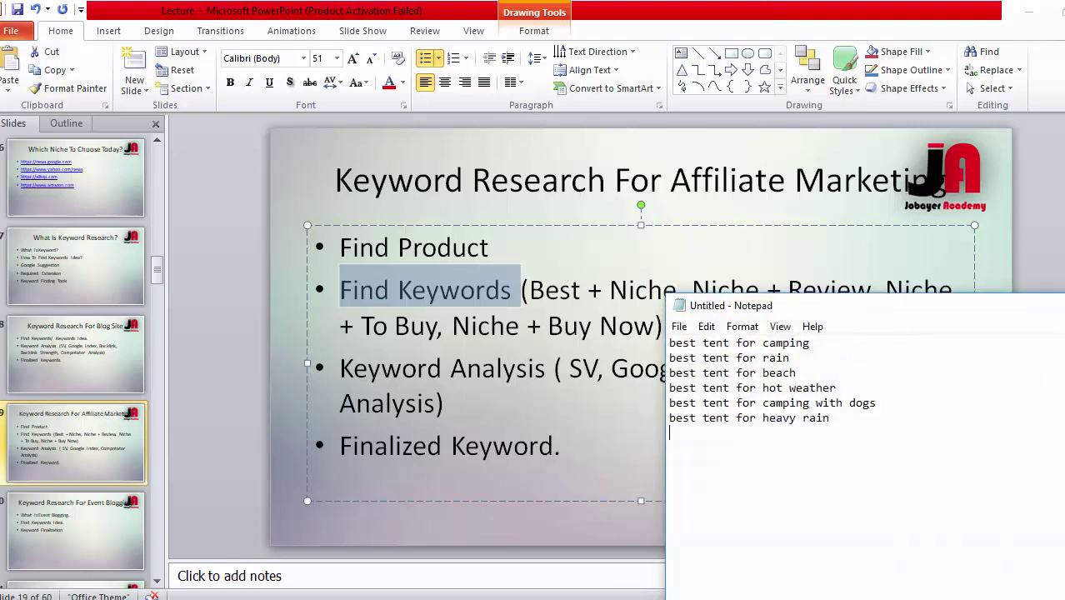
key(Return)
key(ctrl+v)
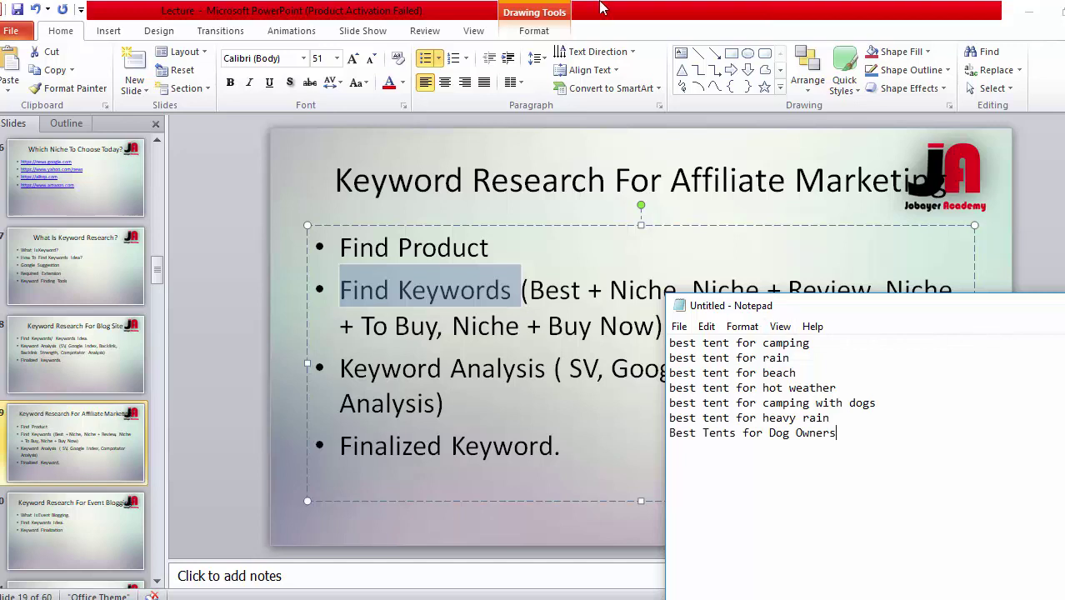
key(alt+Tab)
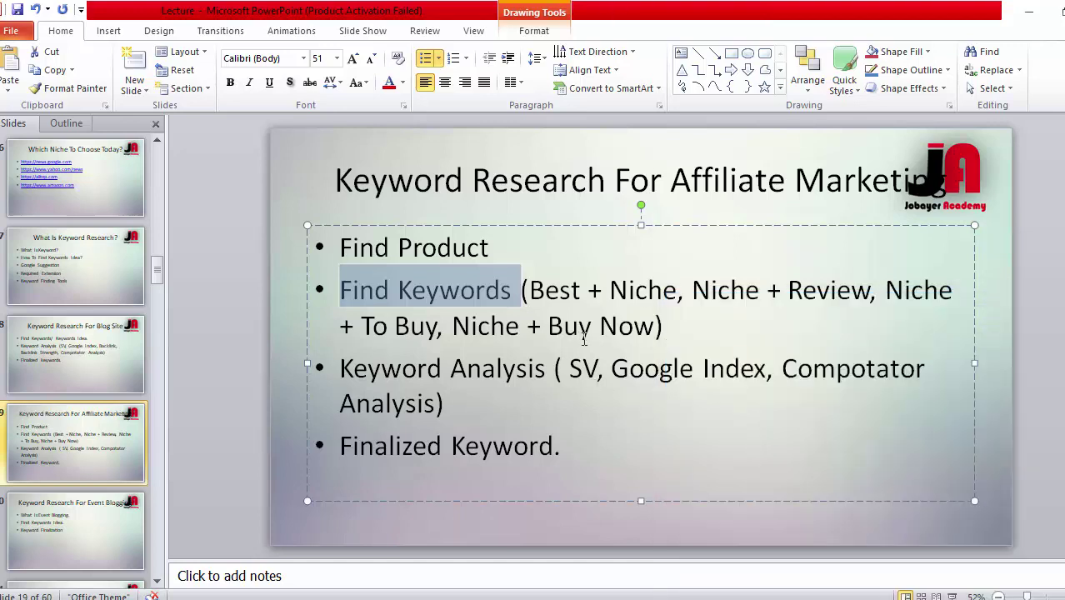
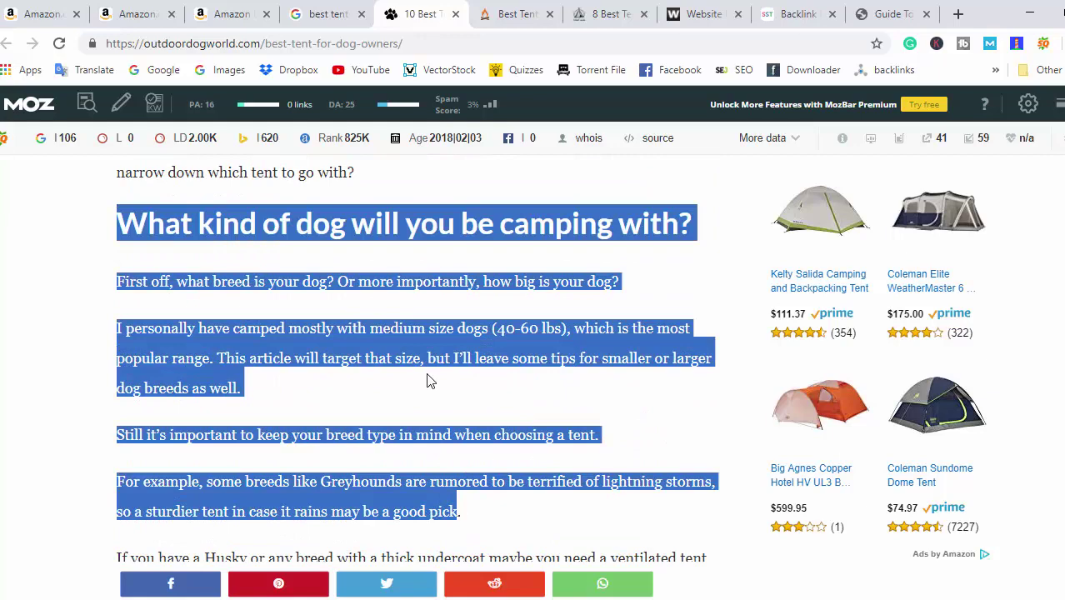
Read through the outdoordogworld.com article's sections on choosing a dog tent, and scan the Google results for "best tent for camping with dogs"
scroll(419, 350, down, 2)
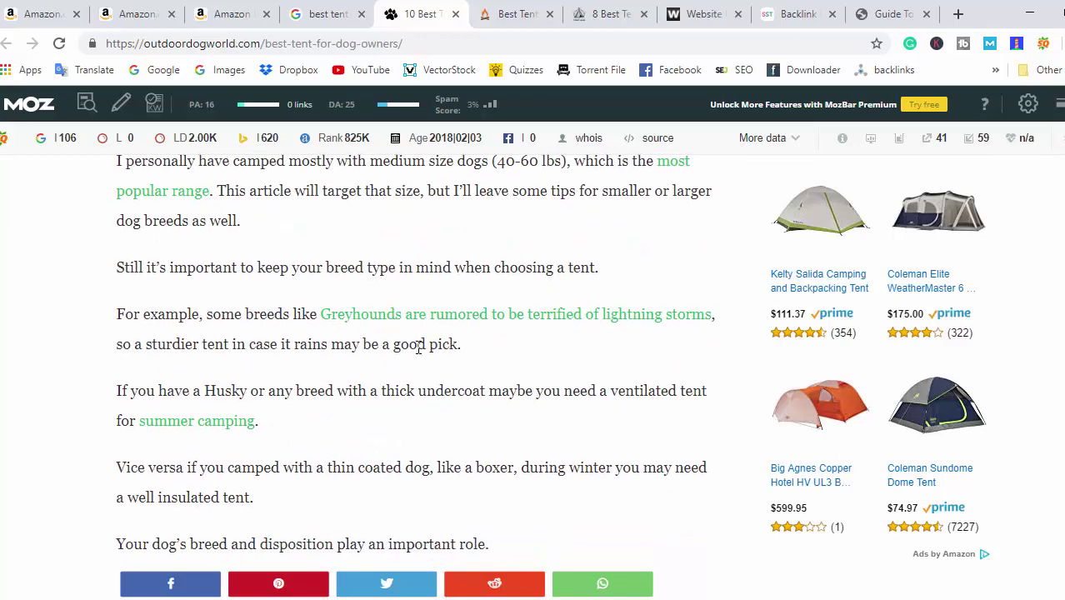
scroll(419, 350, down, 3)
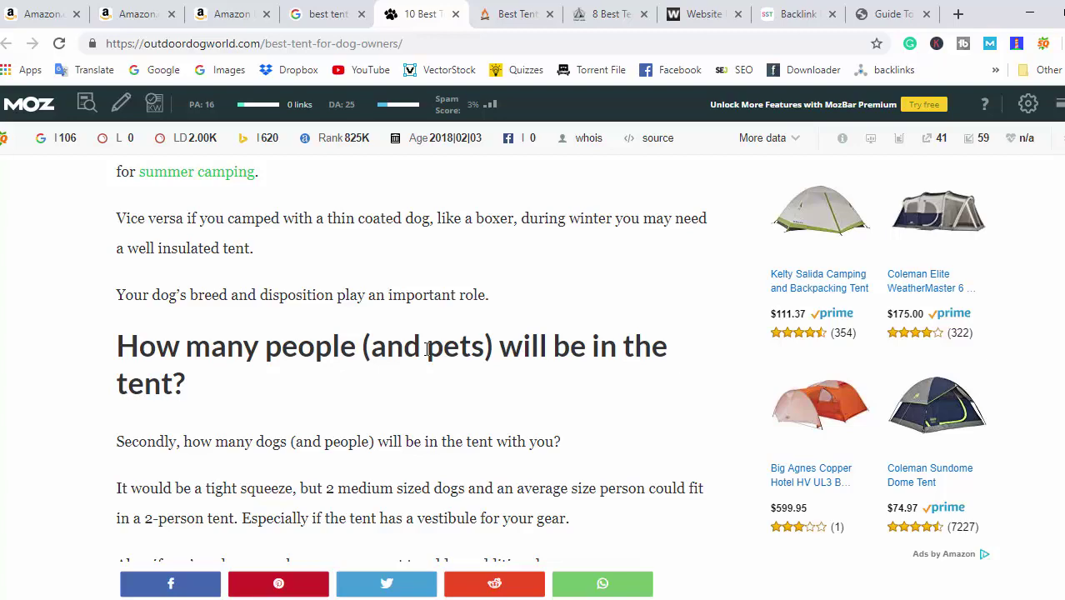
scroll(414, 350, down, 4)
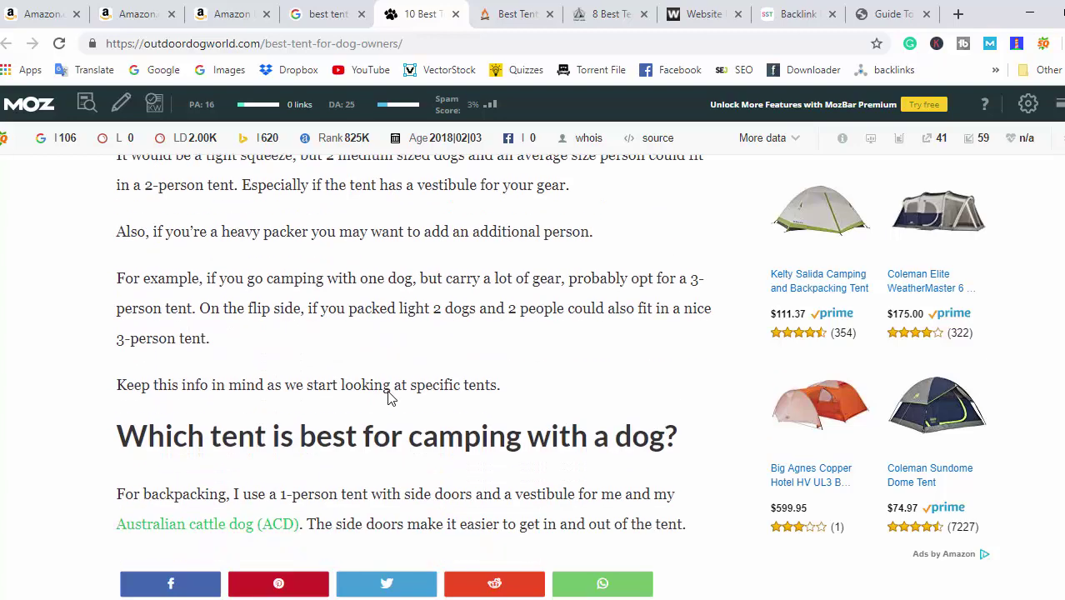
scroll(411, 378, down, 9)
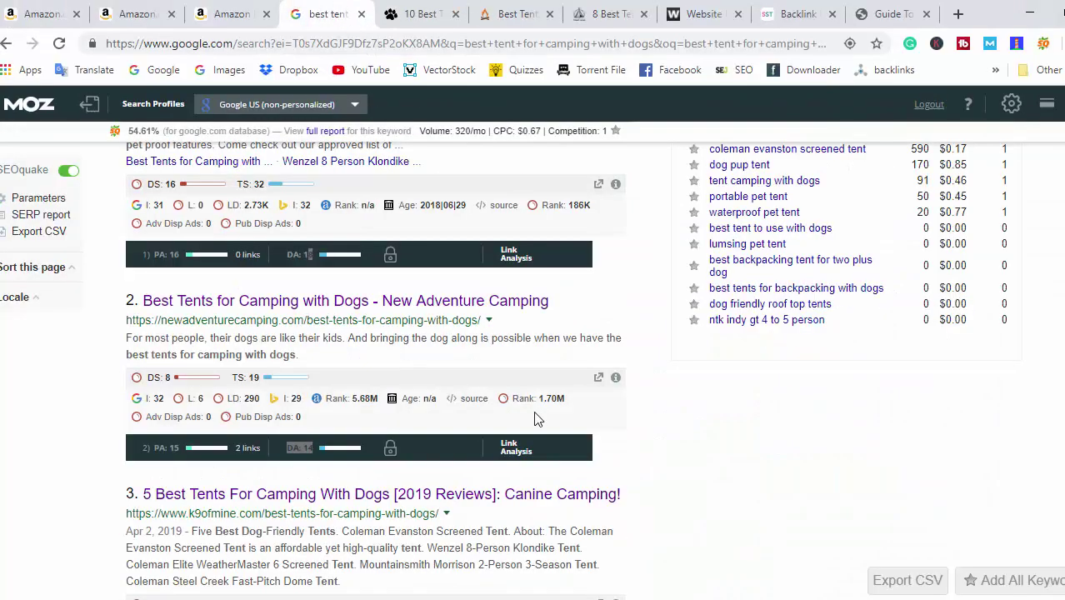
scroll(536, 420, down, 3)
scroll(566, 417, down, 7)
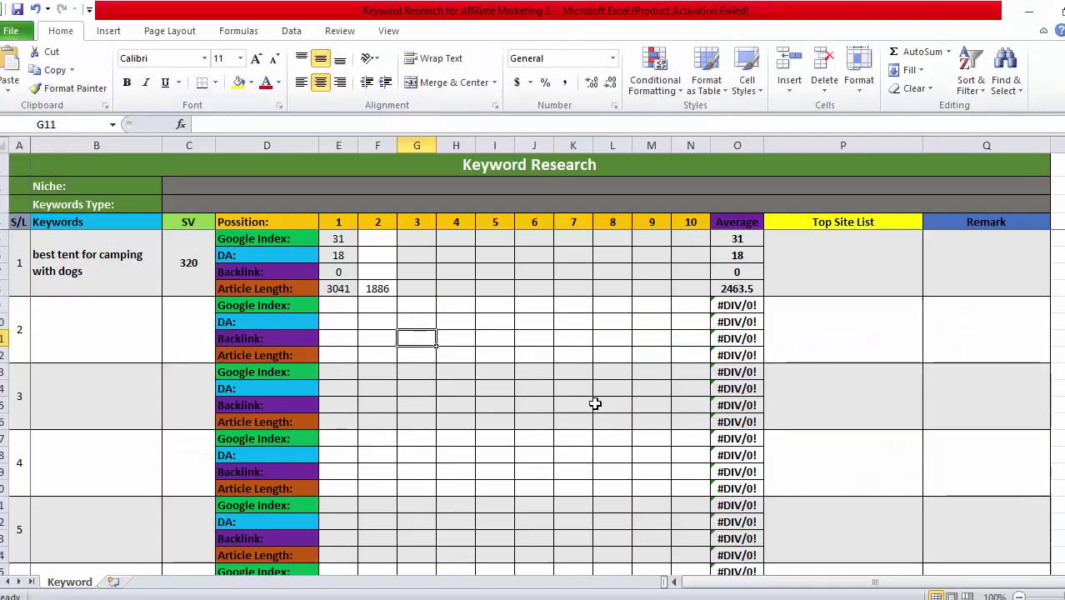
Select the first keyword cell in the Excel sheet, then switch to Notepad and highlight the line "best tent for camping with dogs"
click(355, 330)
click(96, 256)
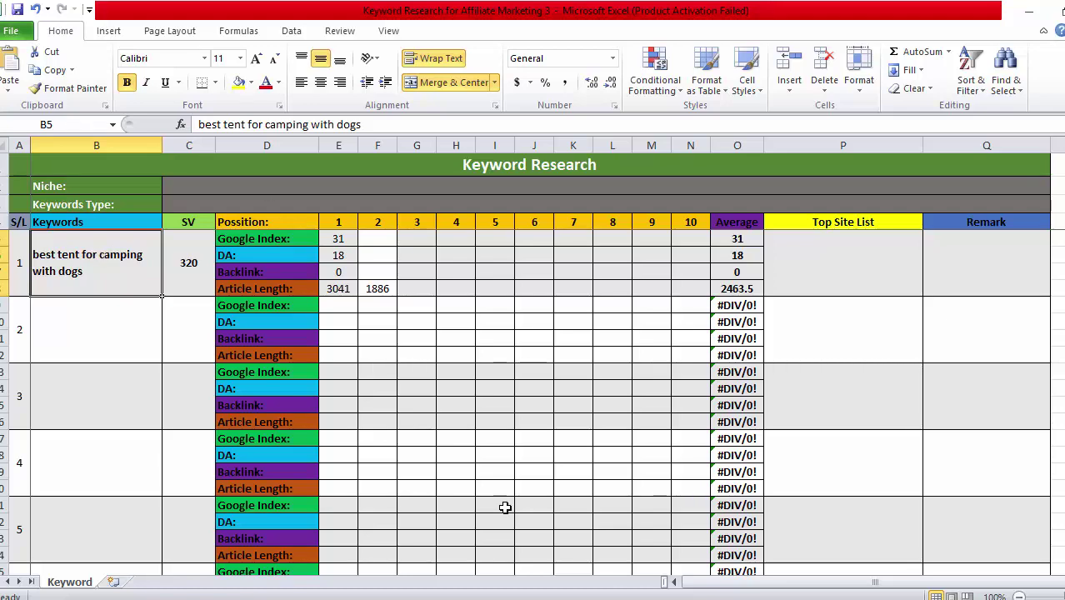
key(alt+Tab)
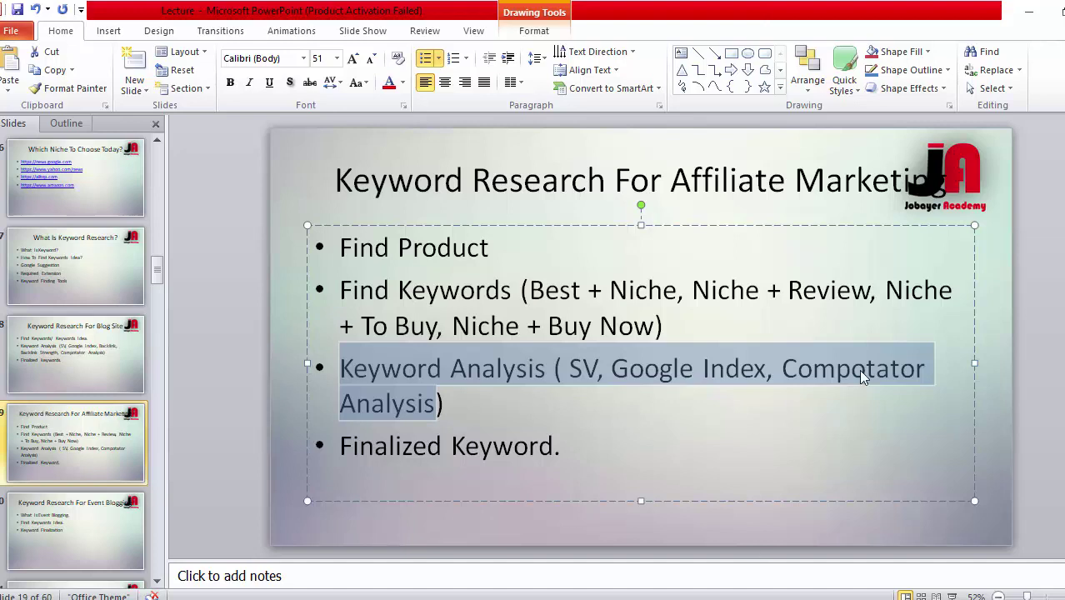
key(alt+Tab)
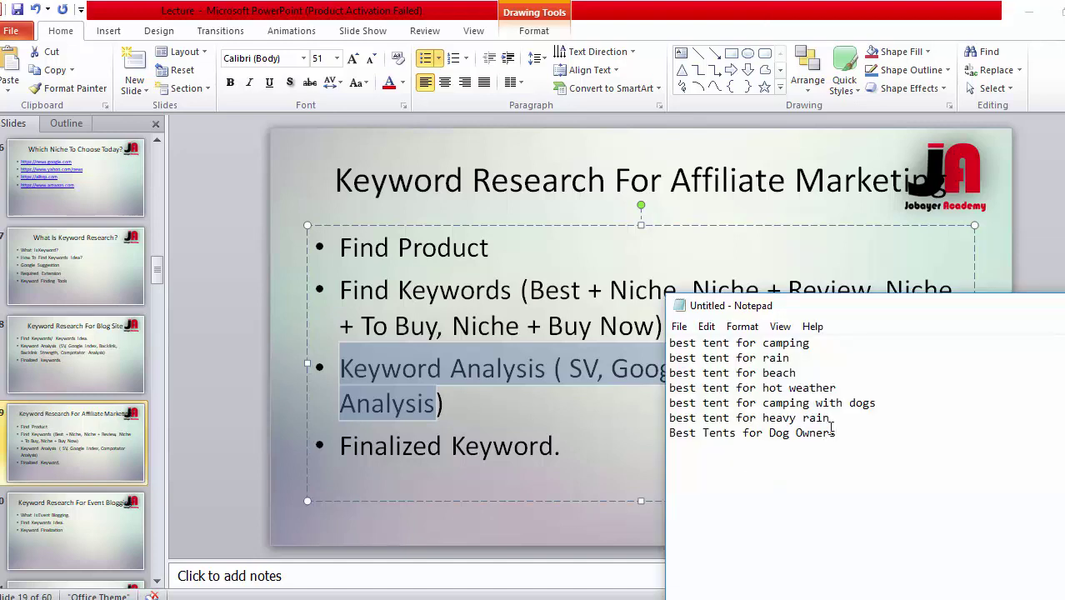
drag(881, 403, 649, 402)
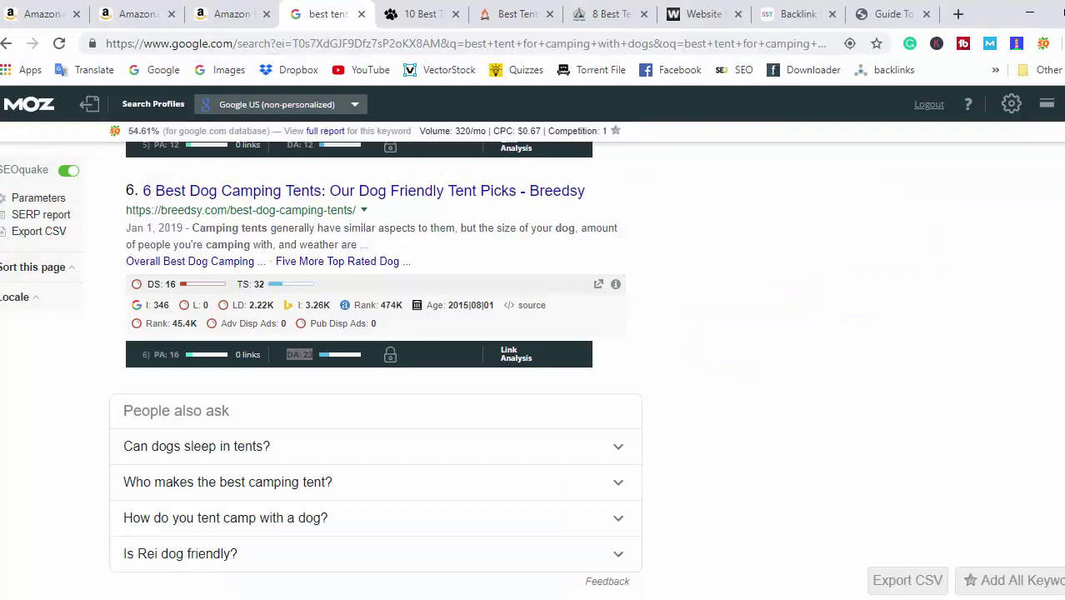
Open the first Google result, thetenthub.com's "8 Best Tents for Camping with Dogs 2019", in a new tab and view the article's beginning
scroll(375, 370, up, 4)
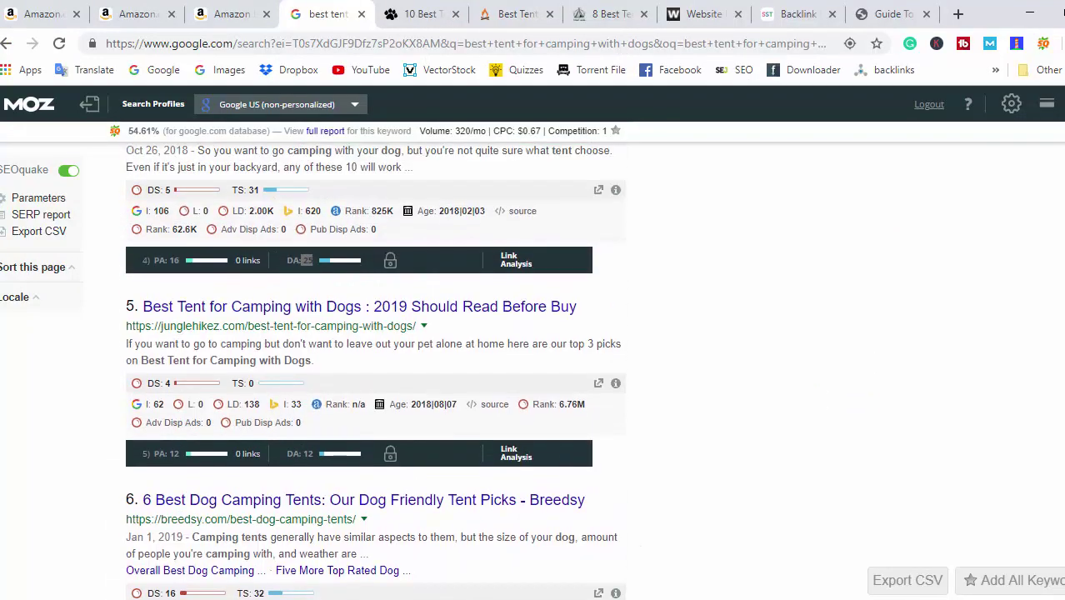
scroll(375, 371, up, 2)
scroll(375, 371, up, 3)
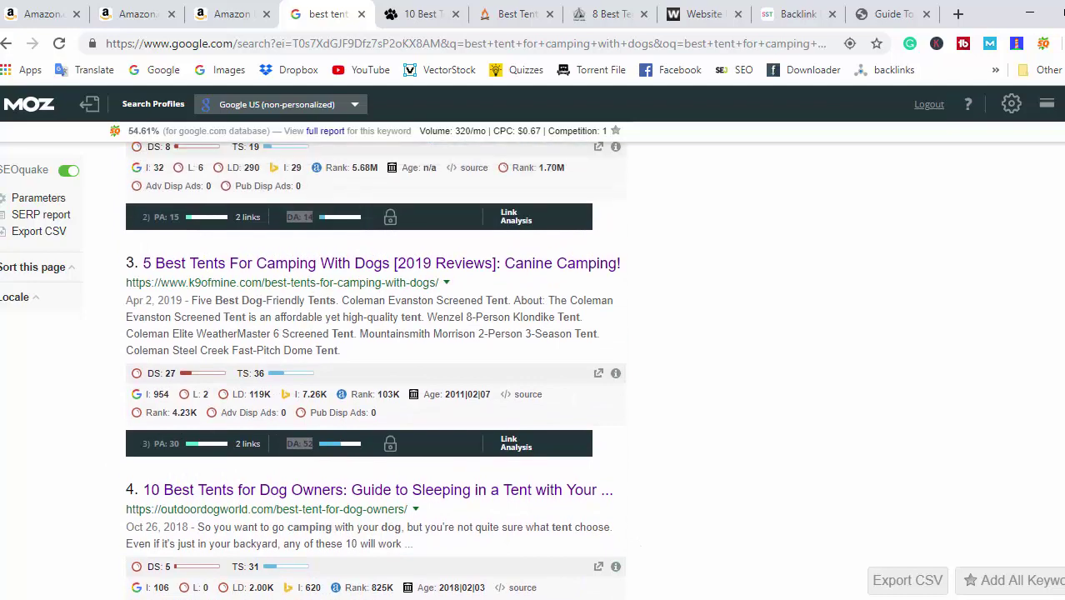
scroll(375, 370, up, 6)
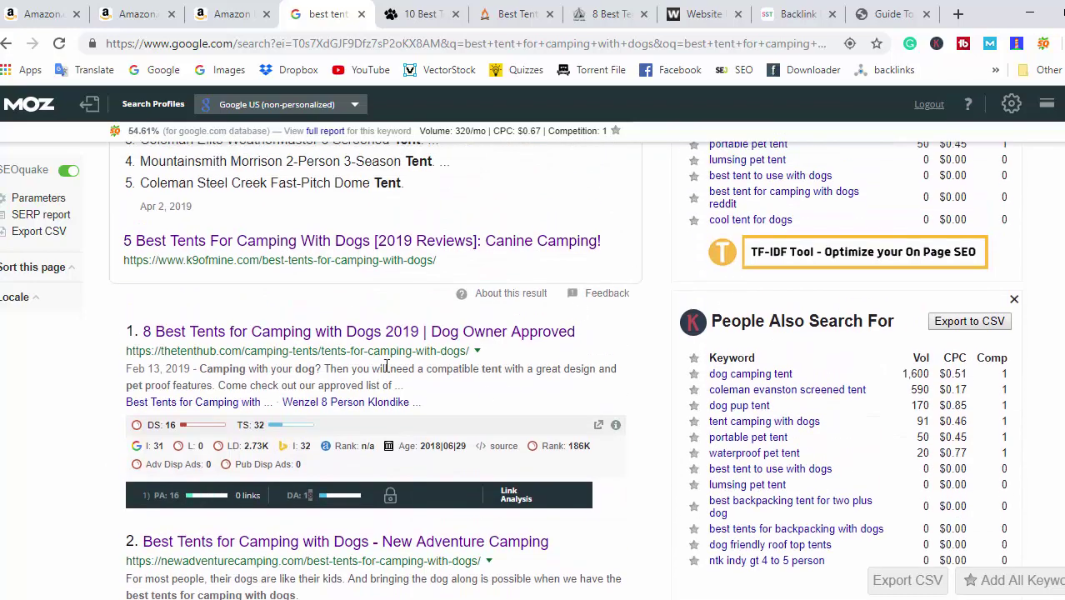
ctrl+click(242, 331)
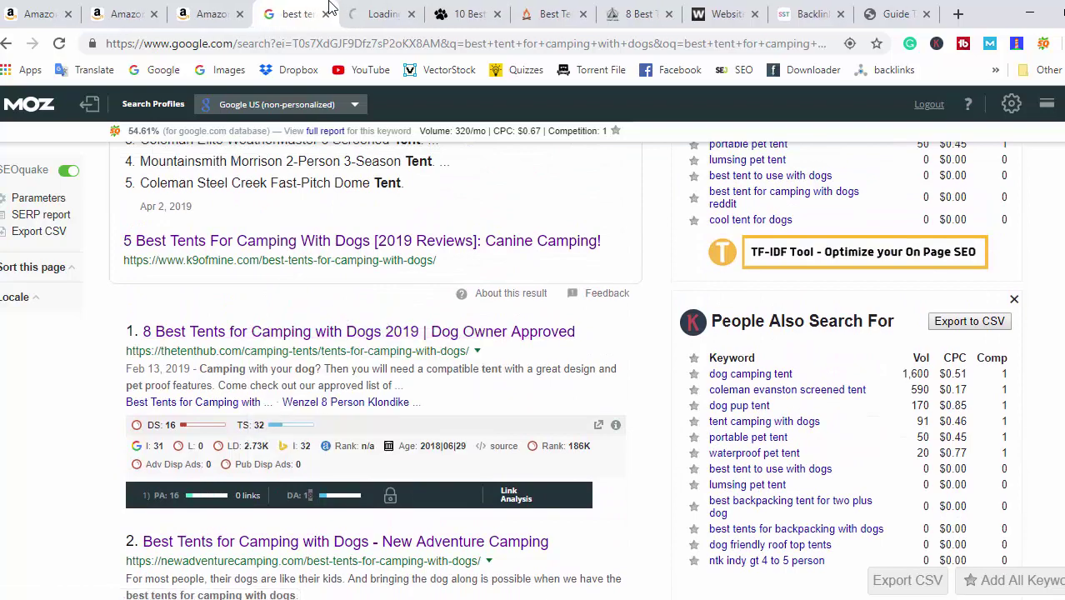
click(372, 9)
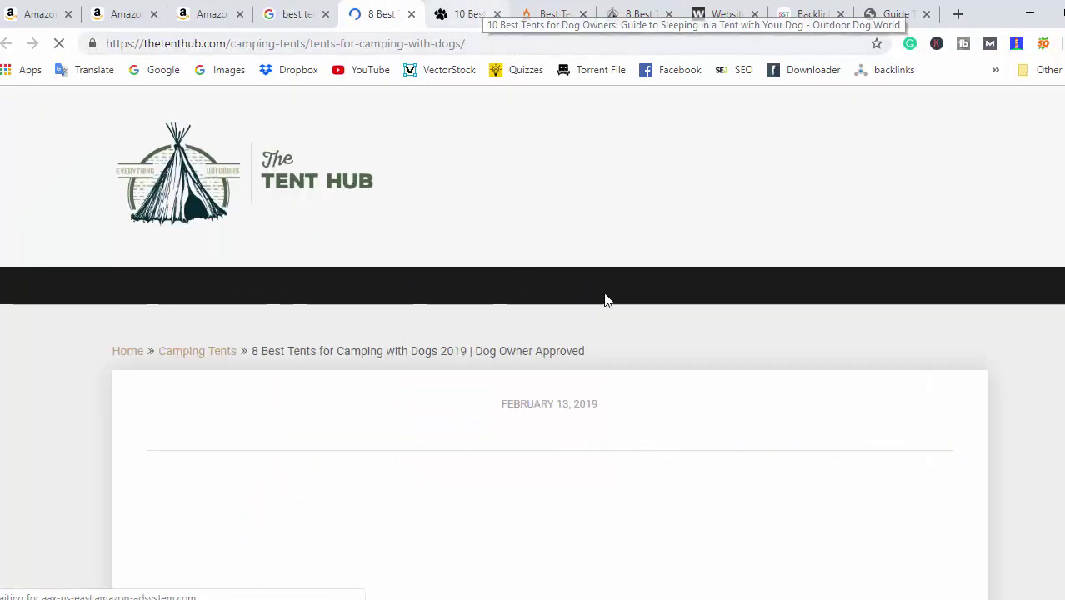
scroll(500, 341, down, 2)
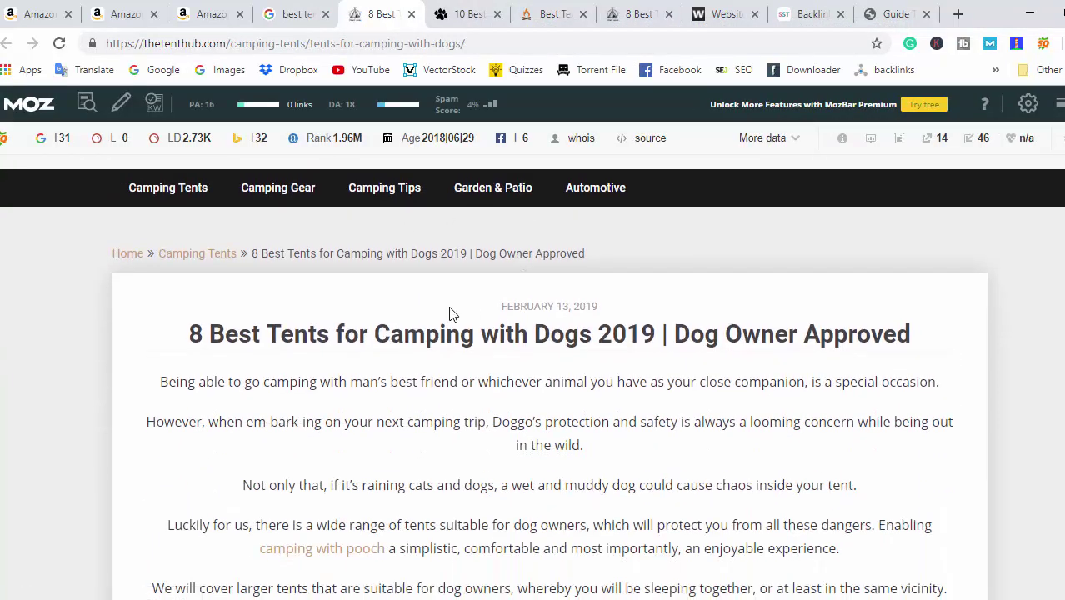
scroll(354, 291, up, 1)
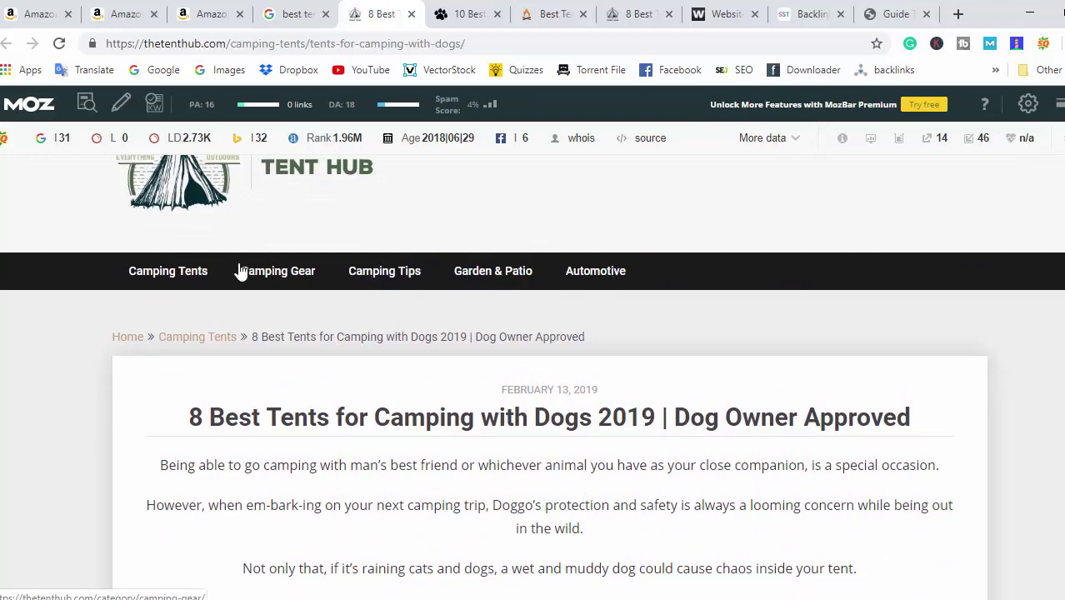
Open The Tent Hub's Camping Tents category, examine its article titles for keyword ideas, and close the site's tab
click(208, 270)
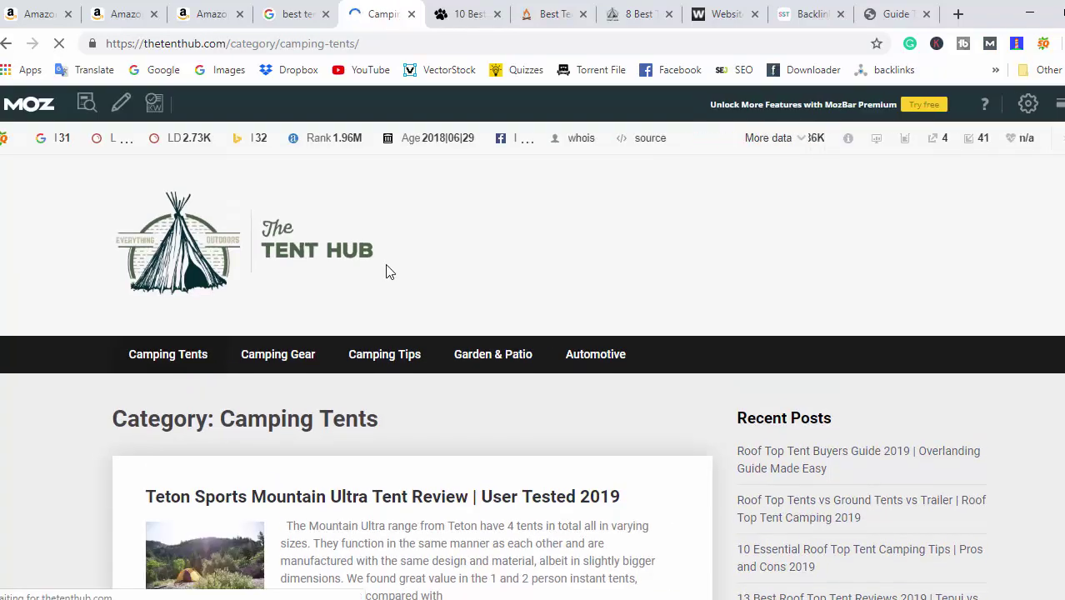
scroll(387, 267, down, 2)
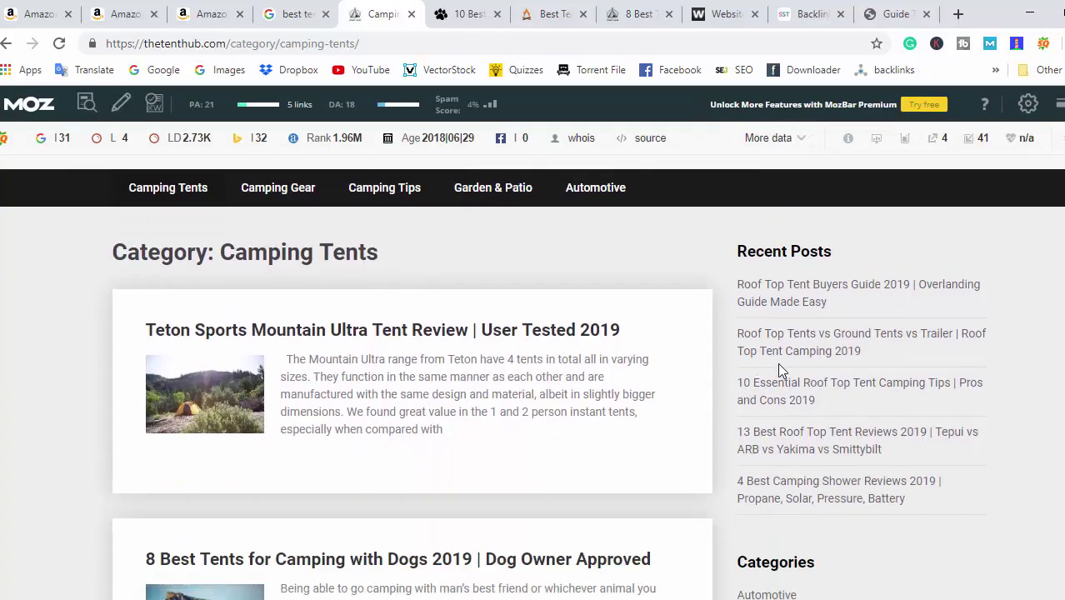
scroll(851, 367, down, 2)
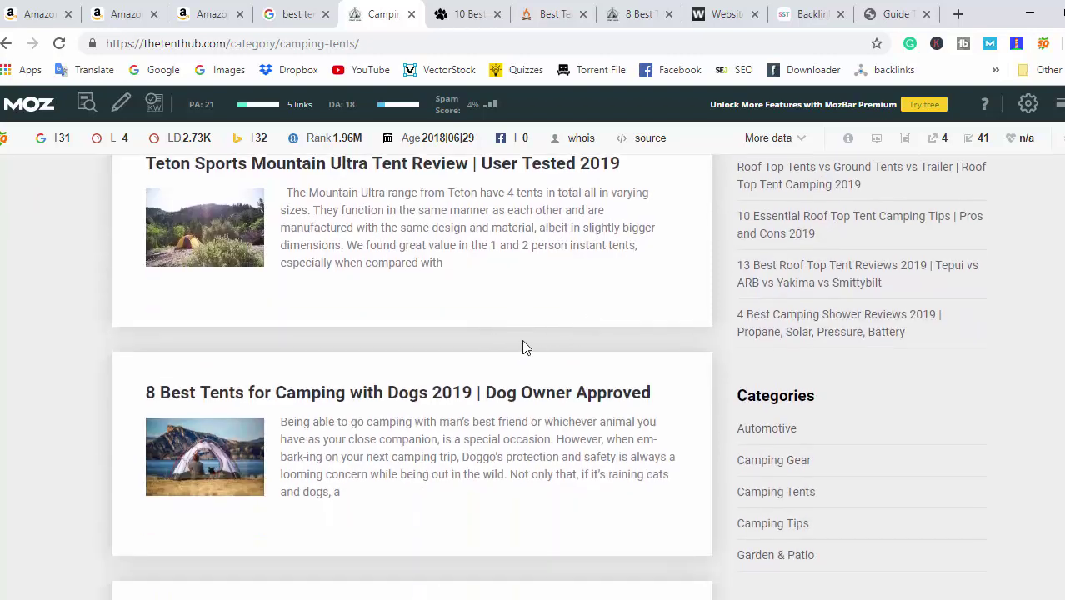
scroll(533, 334, up, 1)
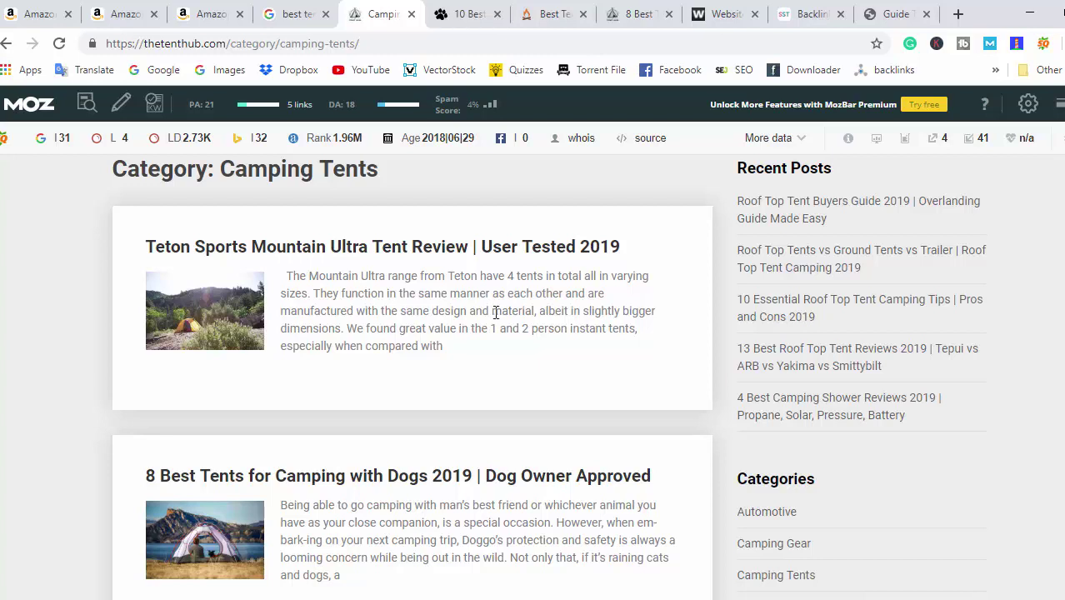
scroll(494, 311, down, 4)
scroll(392, 344, down, 3)
scroll(402, 354, up, 1)
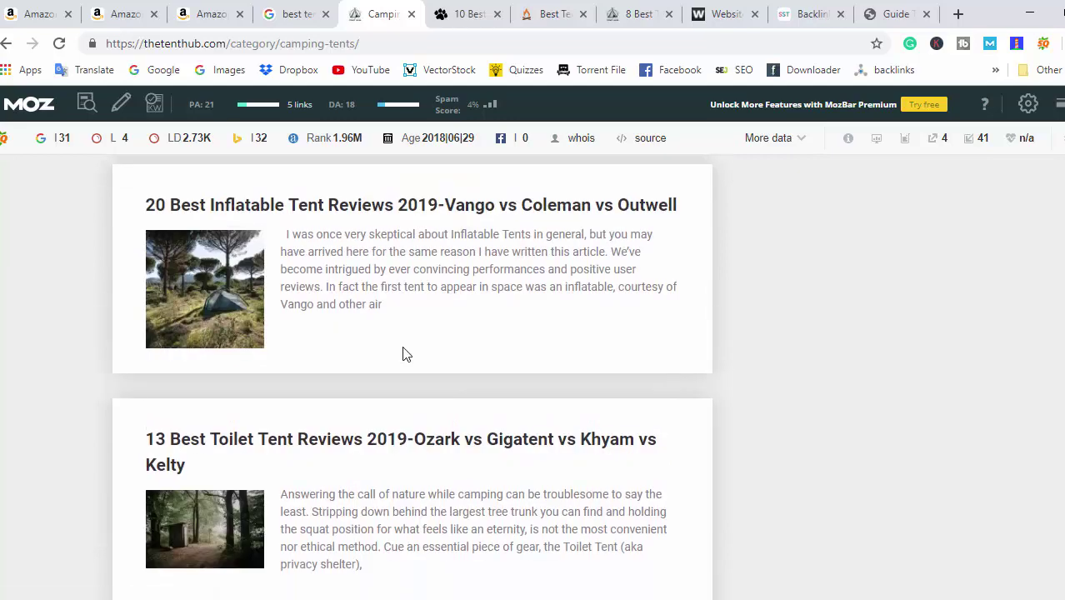
scroll(313, 308, up, 3)
scroll(250, 350, down, 2)
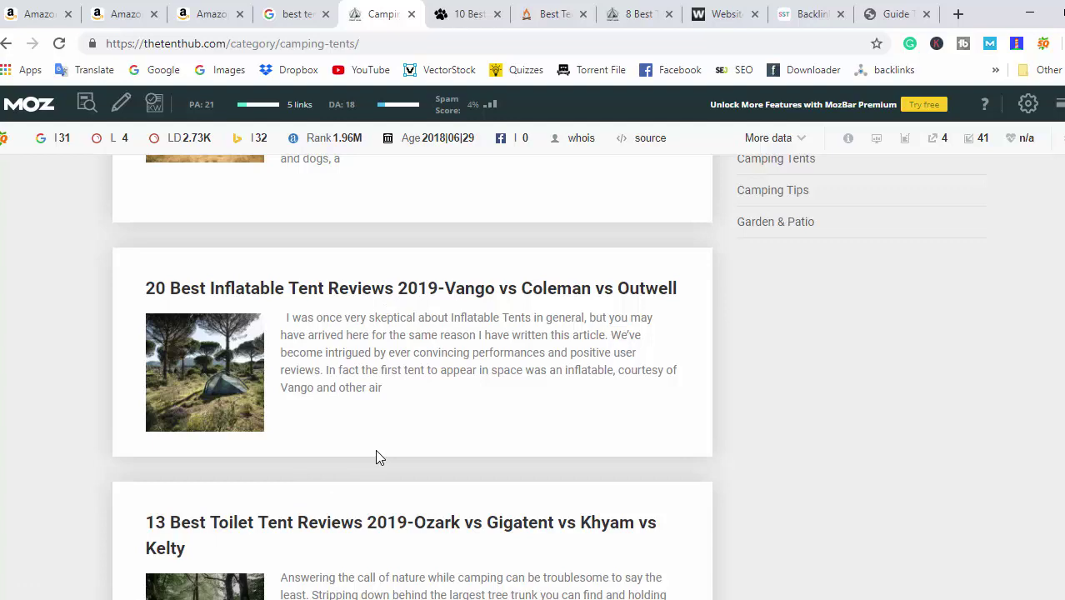
scroll(311, 358, up, 3)
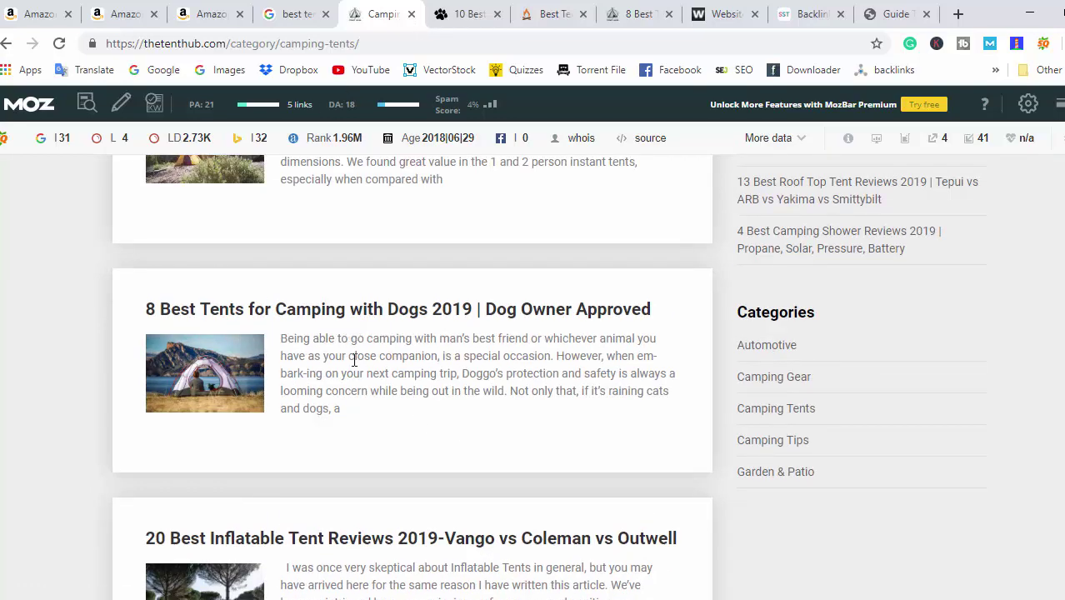
scroll(352, 350, up, 3)
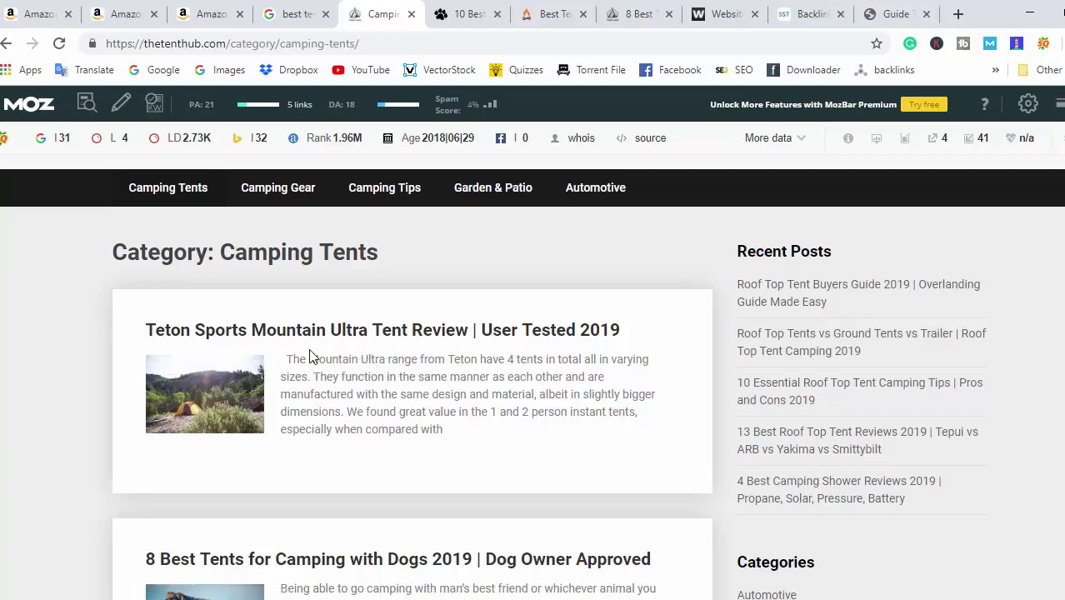
scroll(414, 354, down, 1)
scroll(414, 354, down, 13)
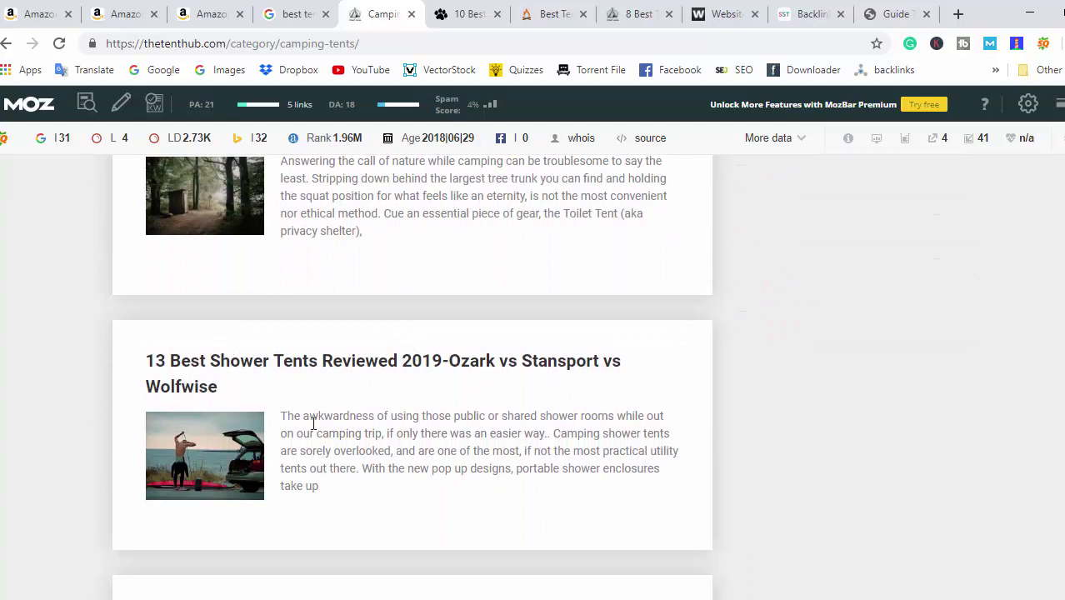
scroll(340, 418, down, 7)
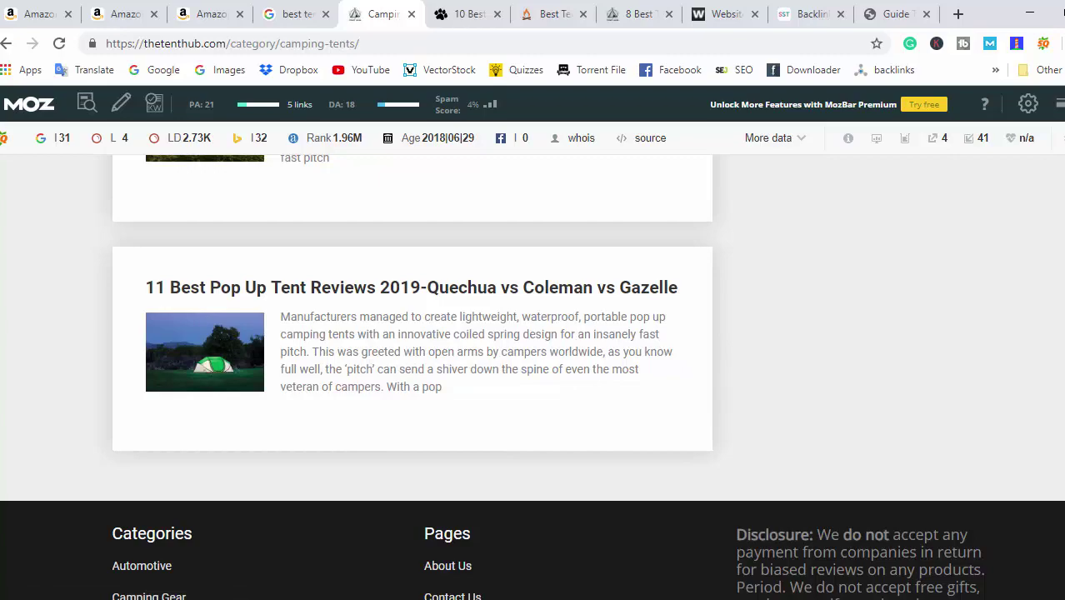
scroll(452, 327, up, 20)
scroll(470, 349, down, 5)
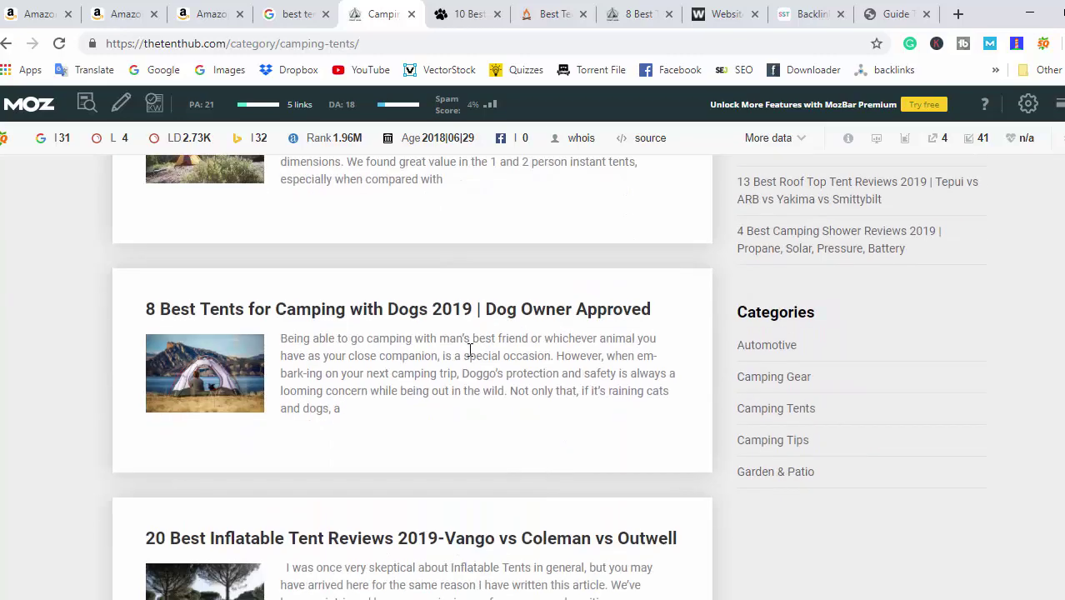
scroll(470, 350, up, 4)
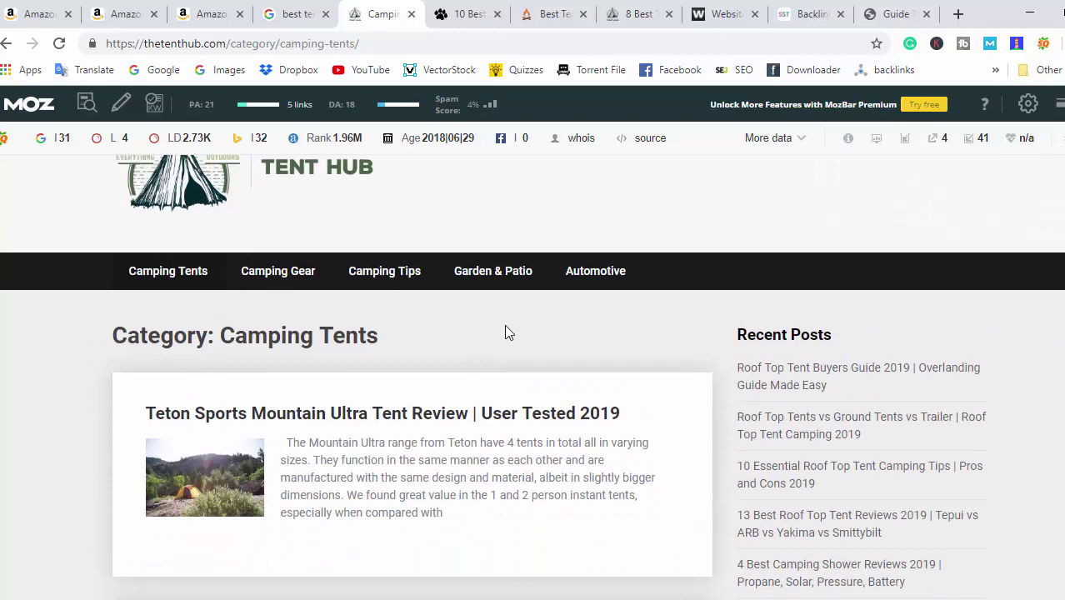
click(411, 14)
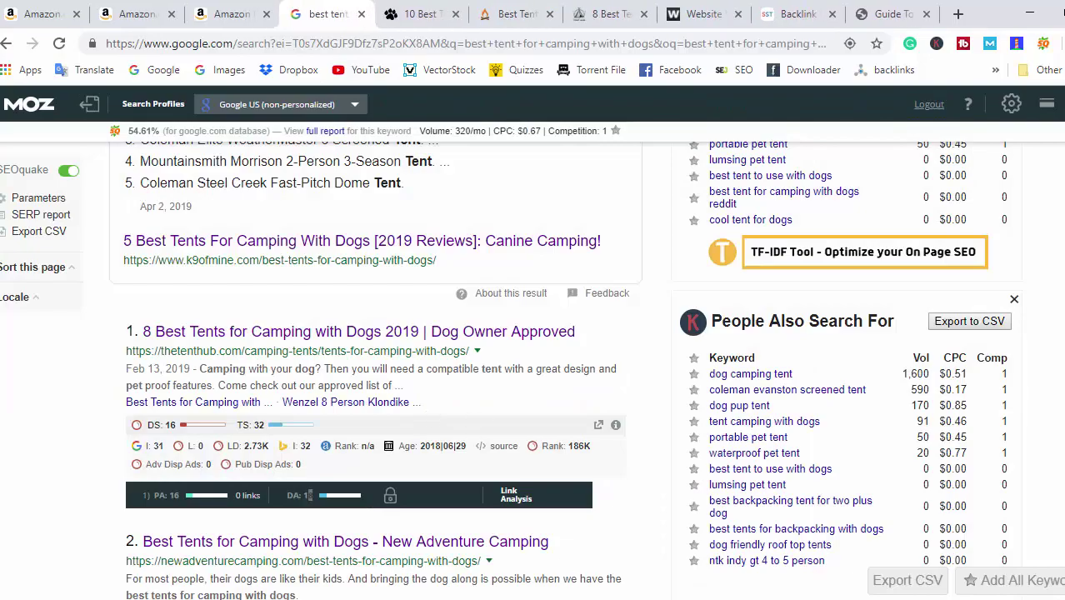
Switch to the PowerPoint slide, highlight all its bullet points from "Find Product" to "Finalized Keyword.", and clear the highlight
key(alt+Tab)
click(696, 304)
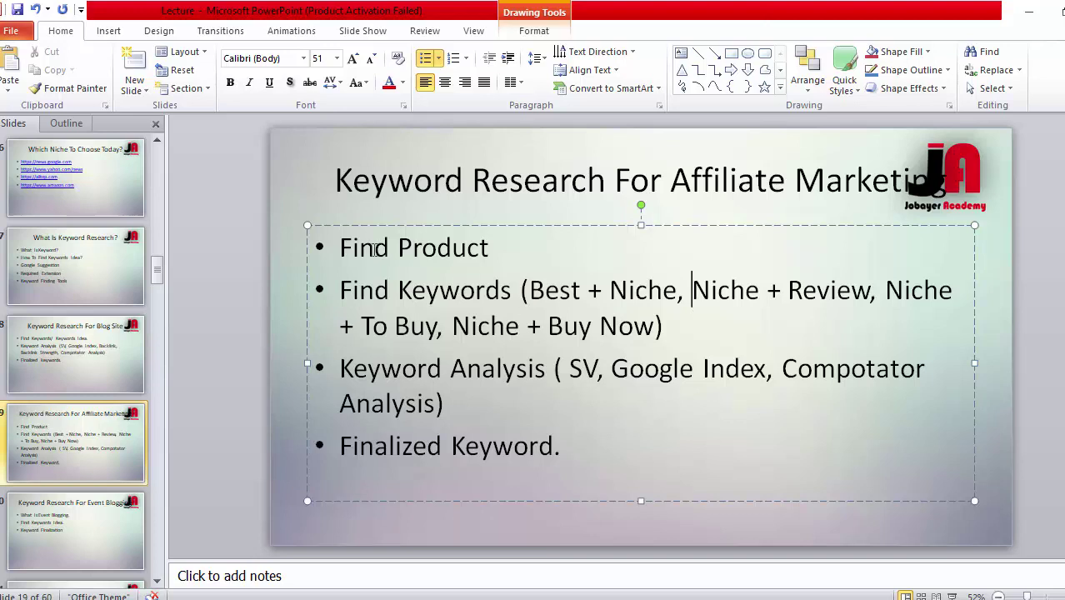
drag(344, 242, 370, 248)
click(444, 403)
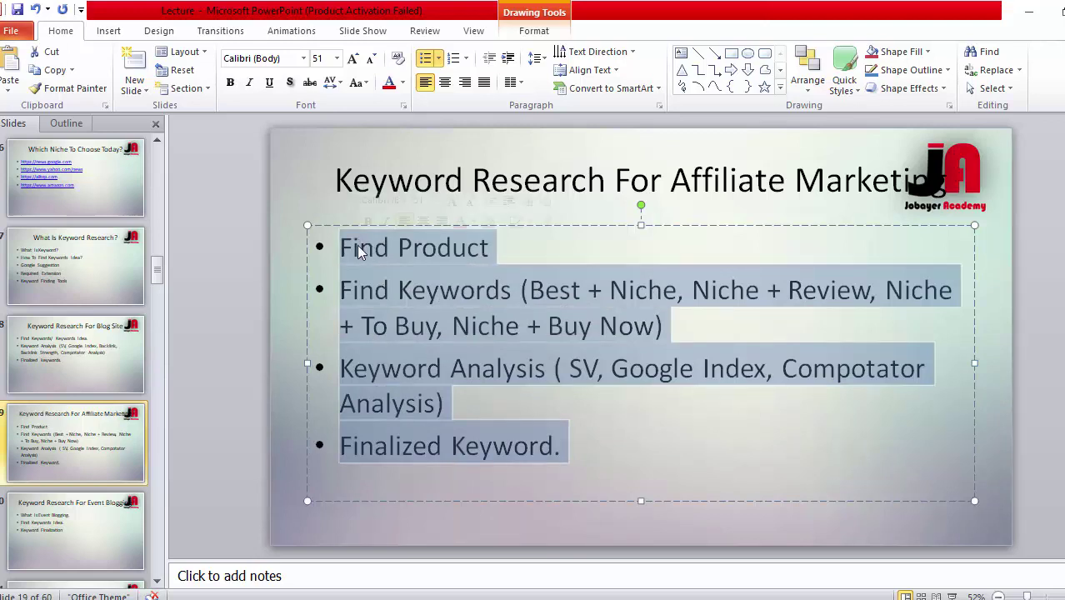
click(376, 290)
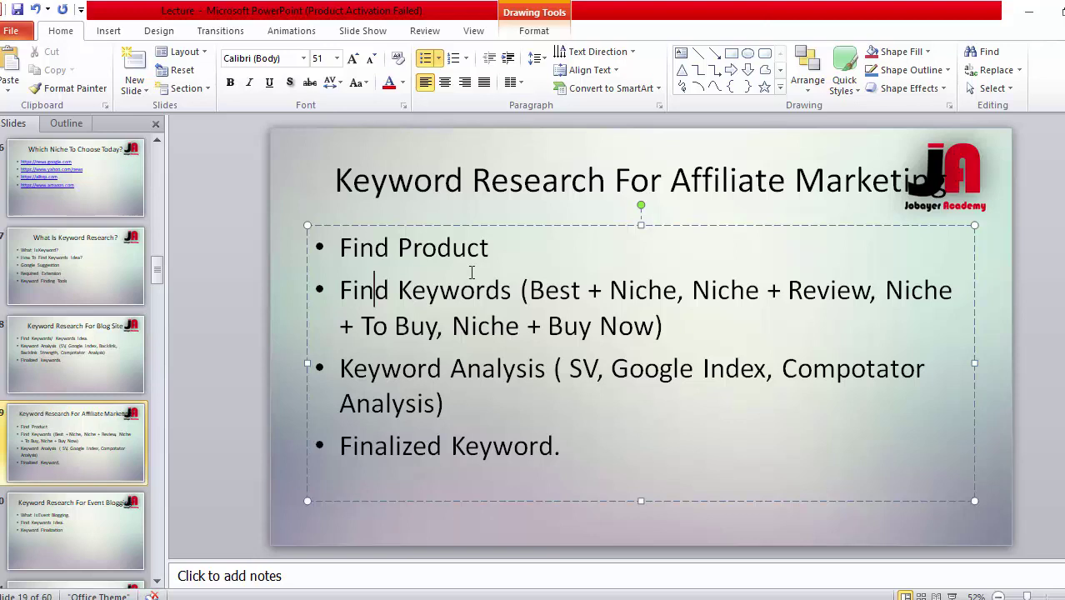
Switch to the Excel keyword sheet and examine the Top Site List and Remark cells for the first keyword
click(673, 597)
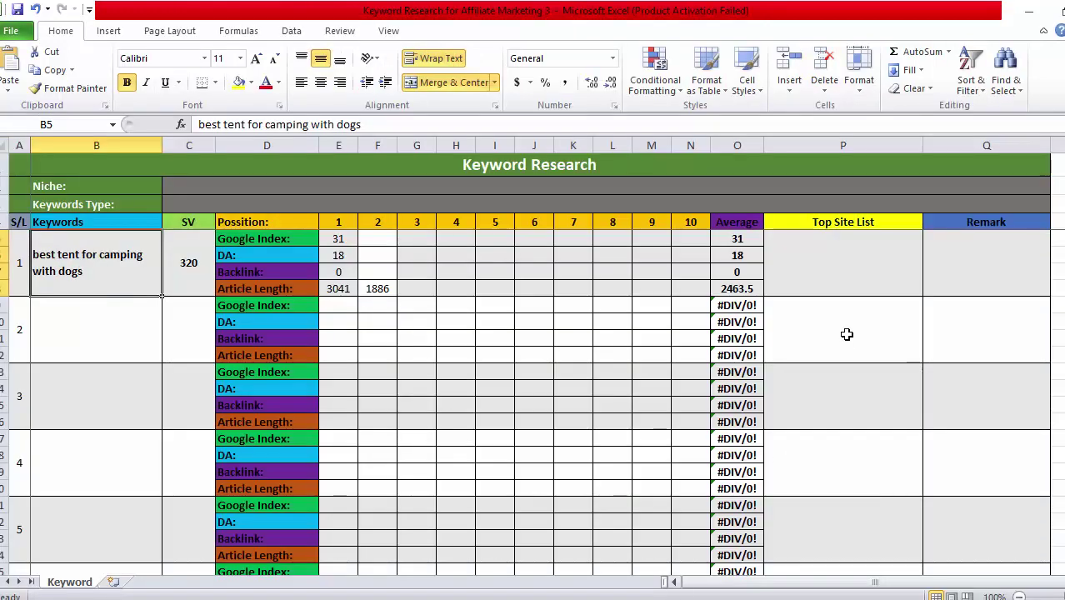
double_click(821, 250)
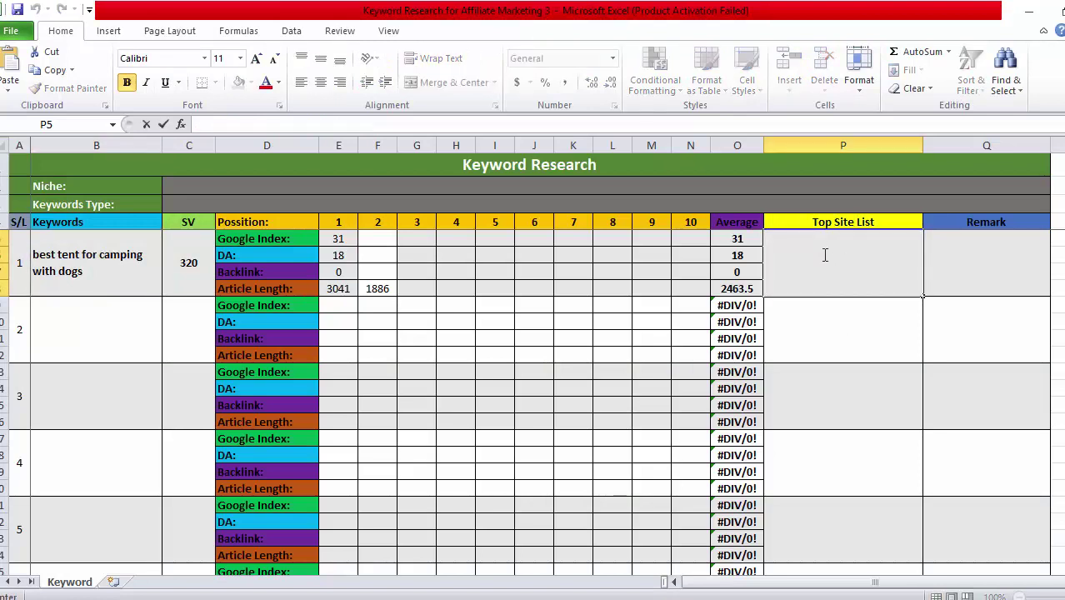
click(969, 252)
click(969, 319)
click(959, 255)
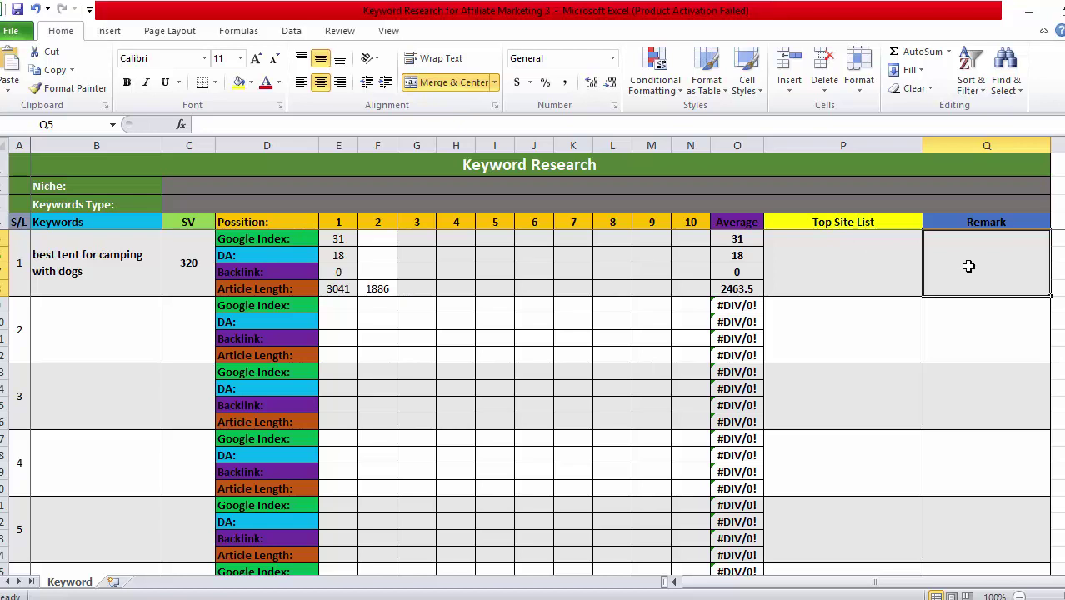
click(846, 267)
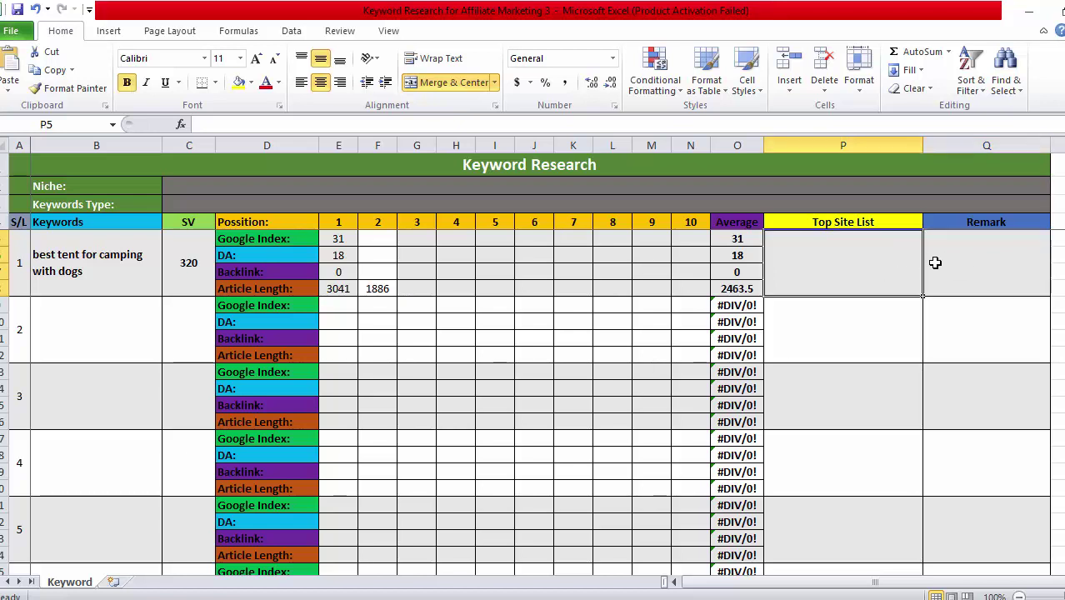
click(950, 272)
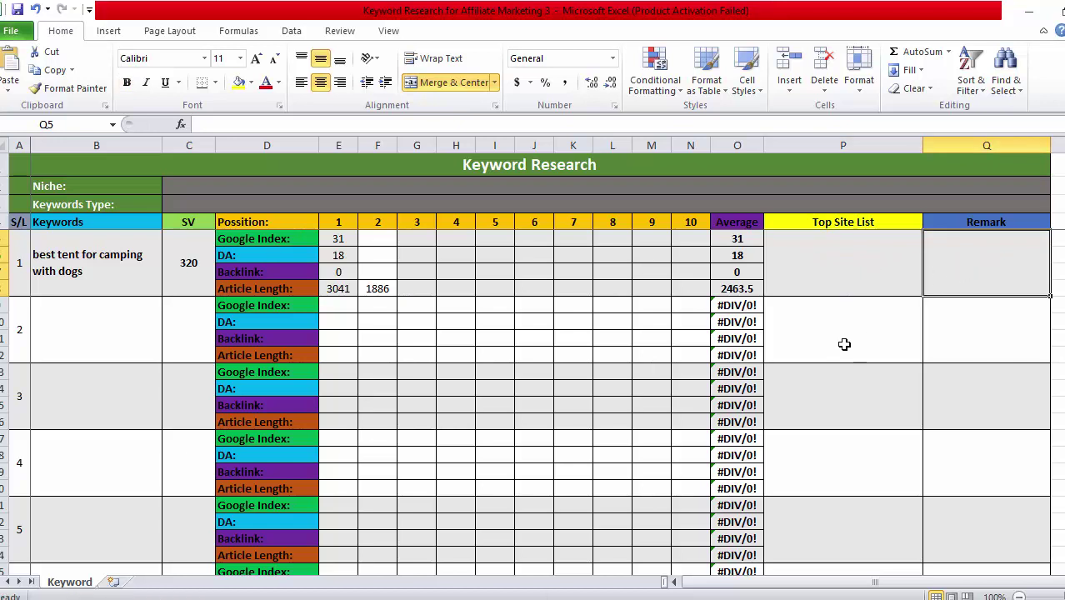
Look over the Remark cells and the remaining keyword rows, ending with the first keyword's Remark cell selected
click(1008, 347)
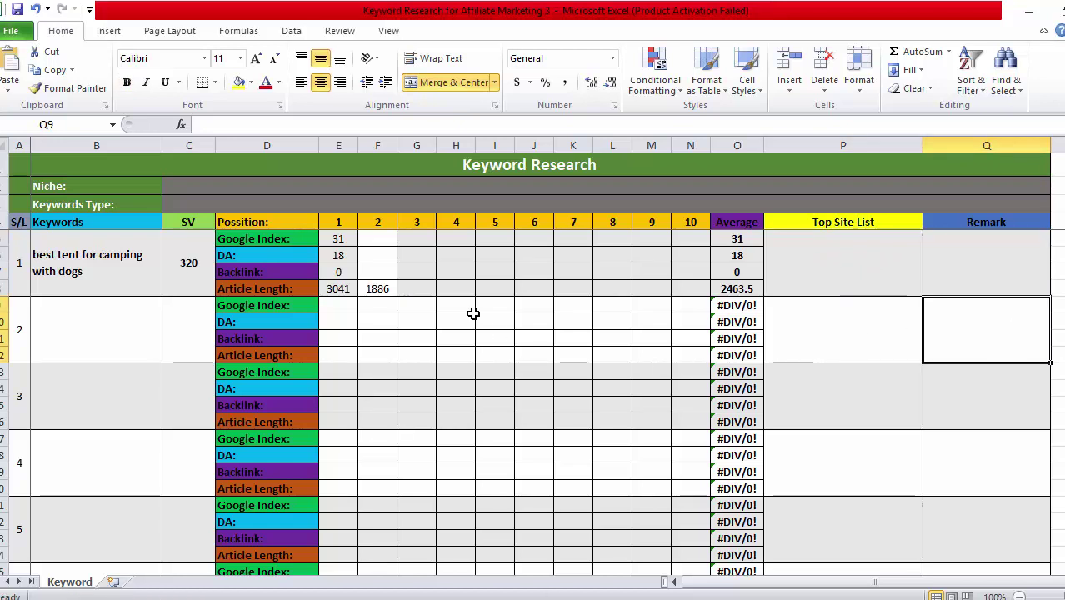
click(996, 278)
click(970, 344)
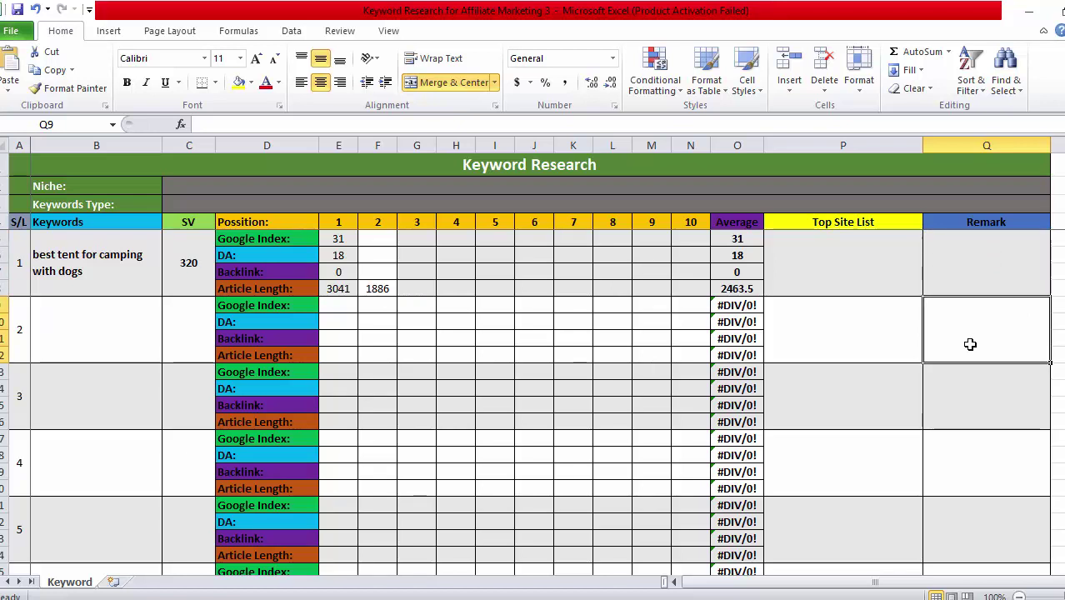
scroll(155, 359, down, 10)
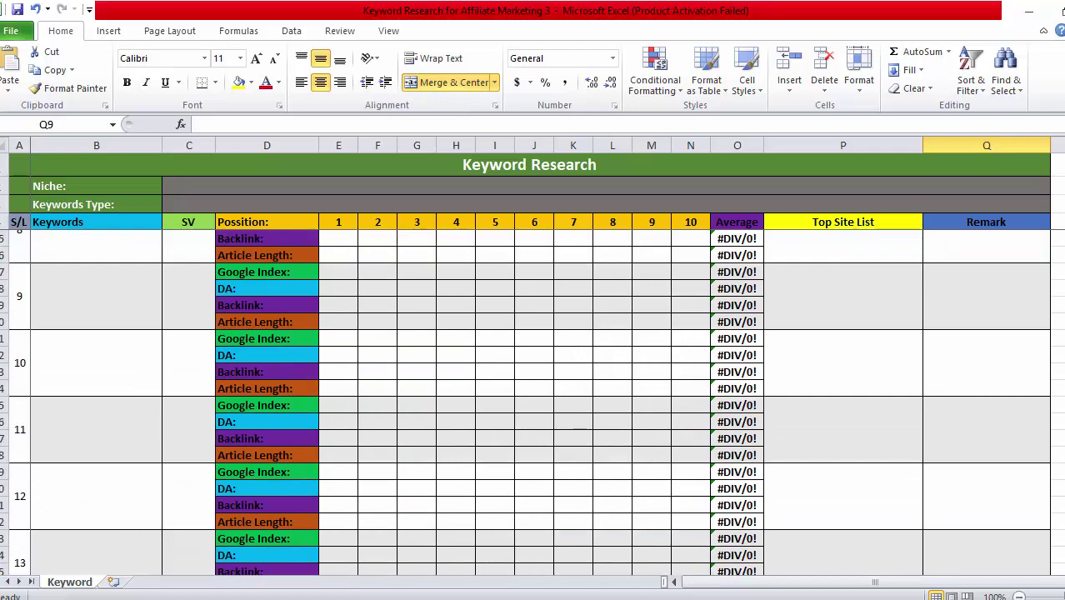
scroll(1046, 238, up, 11)
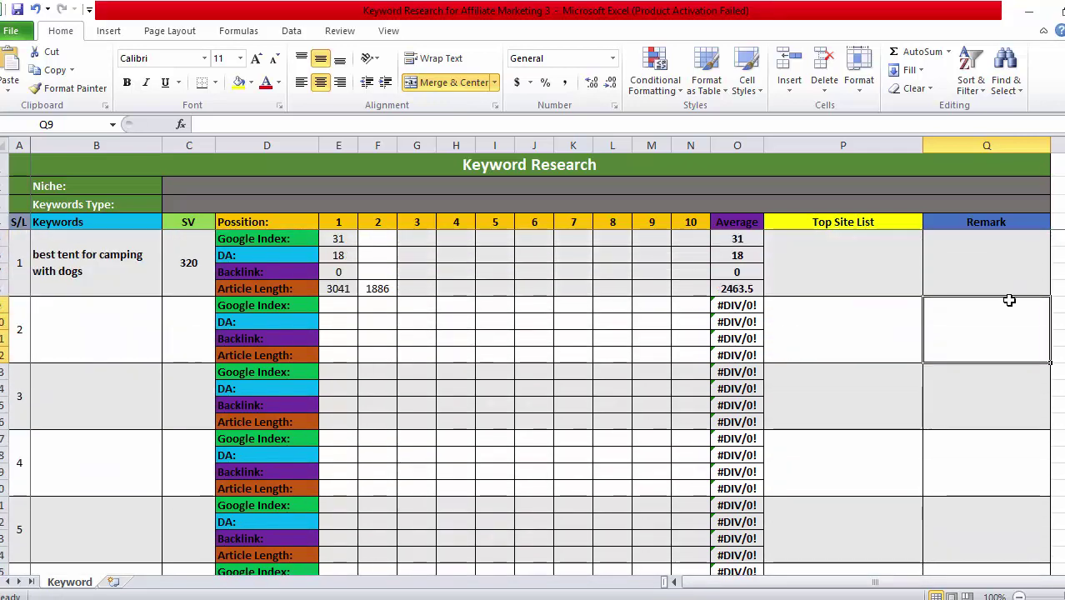
click(1002, 272)
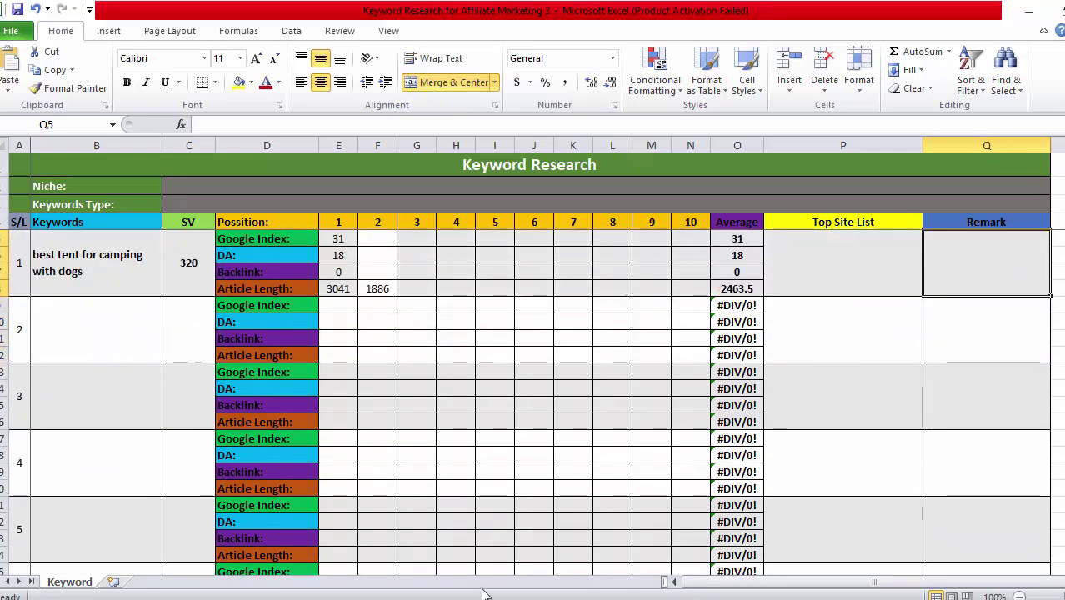
Switch to the PowerPoint lecture and place the text cursor before "Google Index" in the Keyword Analysis bullet
mouse_move(613, 599)
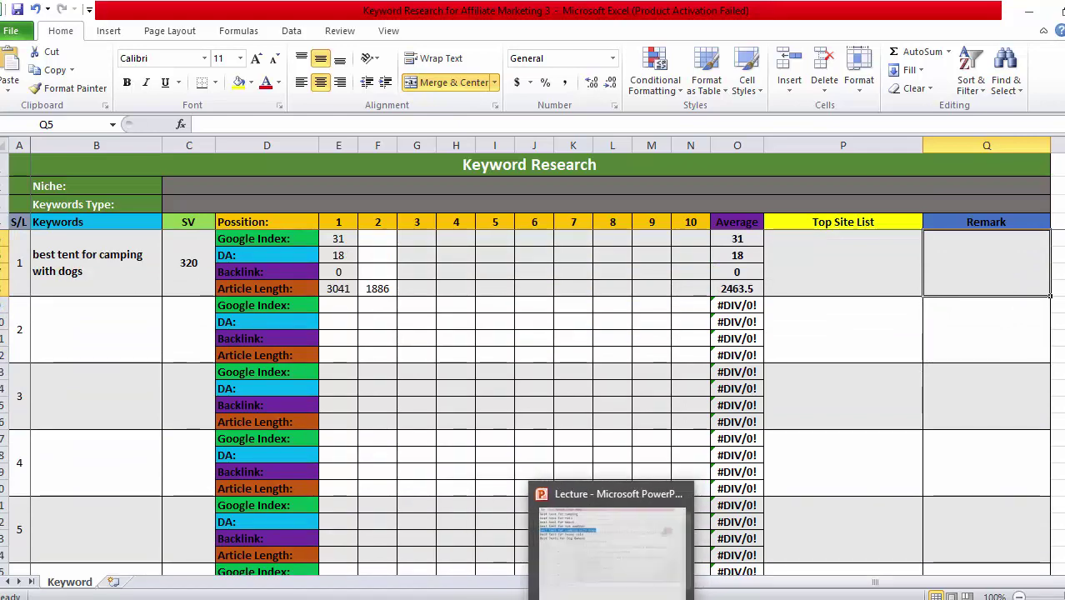
click(615, 541)
click(611, 359)
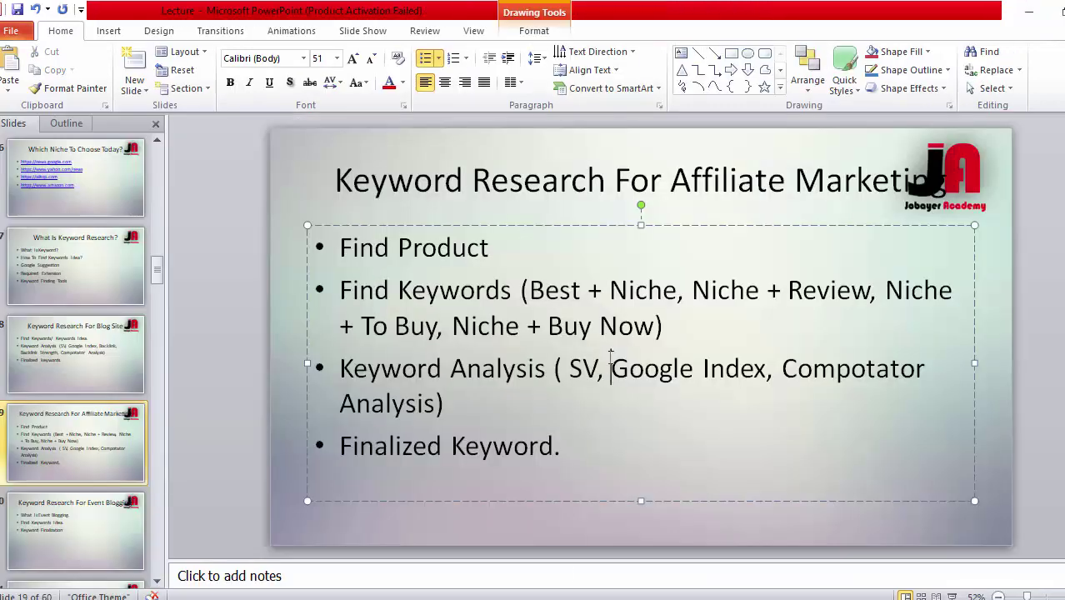